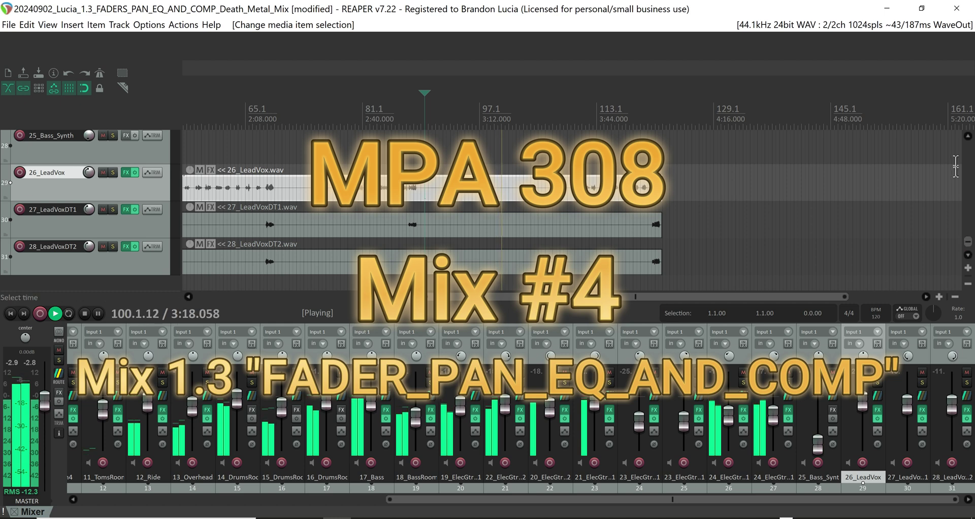
# Stop playback and delete the empty unnamed track above 01_KickIn.
pyautogui.click(970, 137)
pyautogui.click(968, 137)
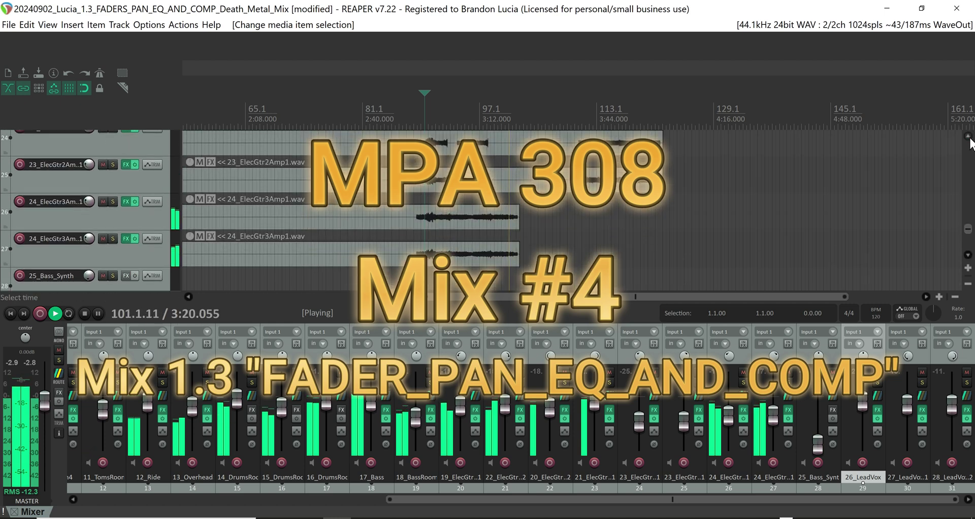
pyautogui.press('space')
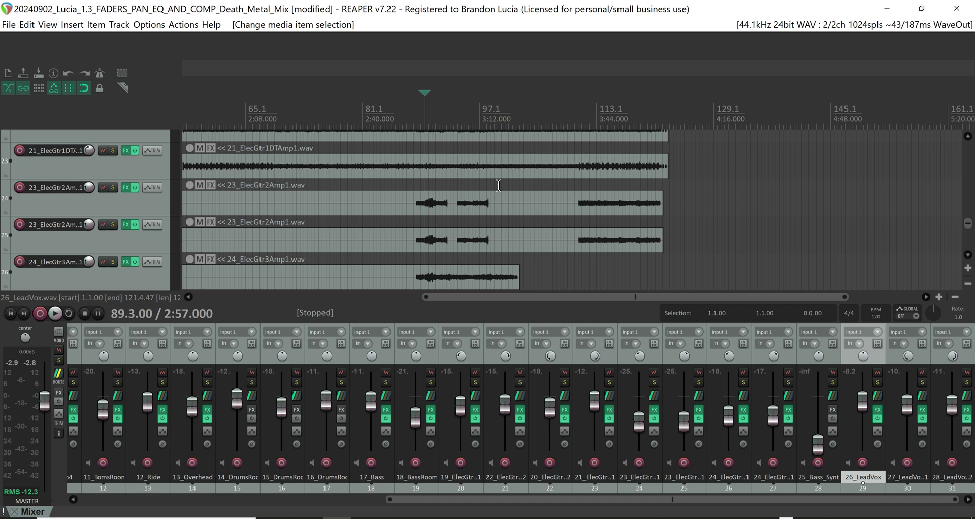
pyautogui.moveTo(449, 499); pyautogui.dragTo(127, 489)
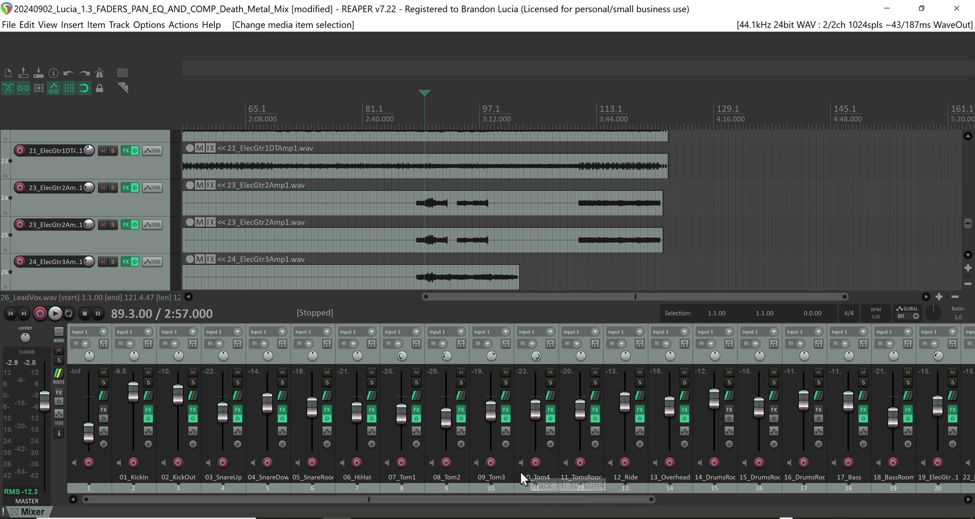
pyautogui.click(97, 465)
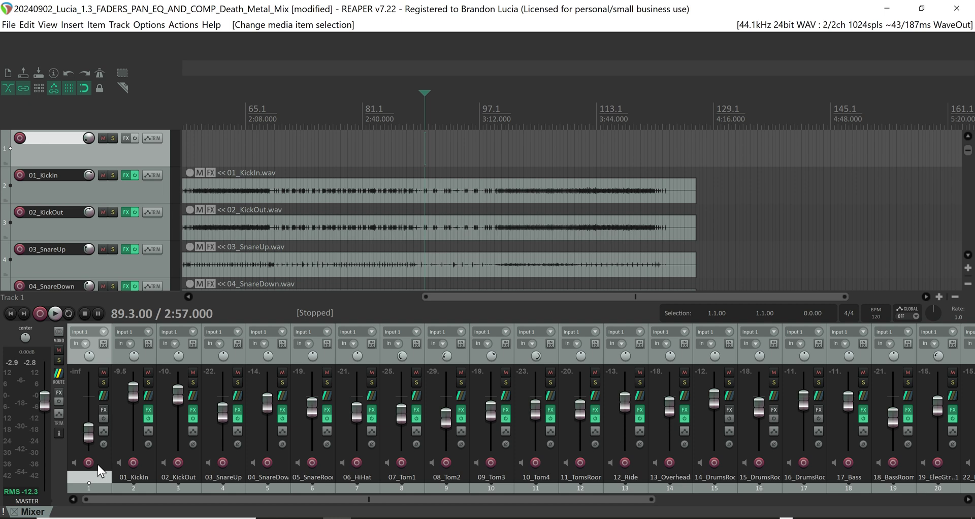
pyautogui.press('Delete')
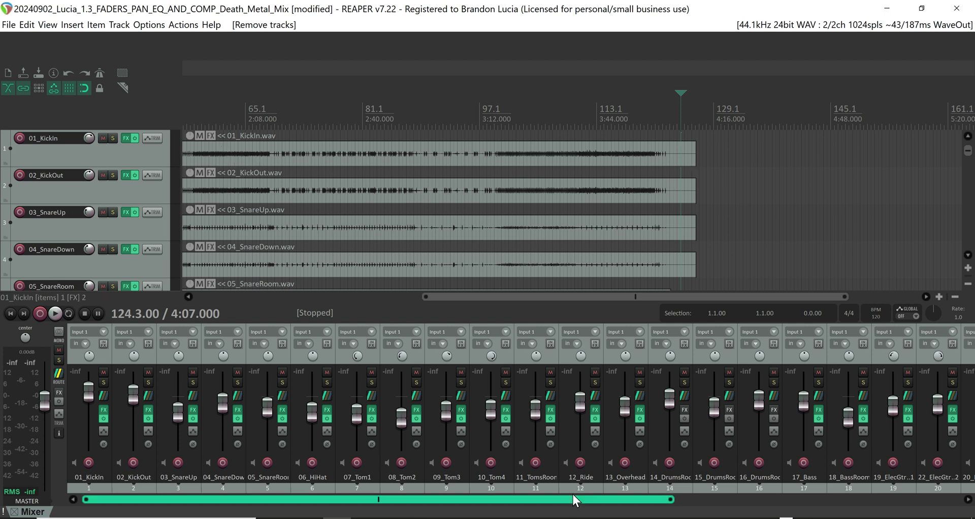
# Place the edit cursor at 90.3.00 and start playback of the full mix from there.
pyautogui.moveTo(516, 497); pyautogui.dragTo(760, 492)
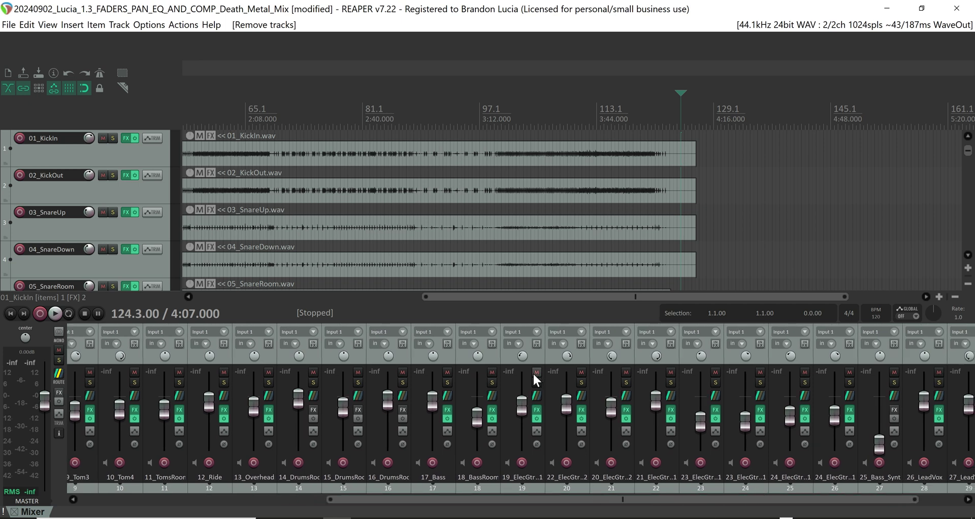
pyautogui.click(432, 152)
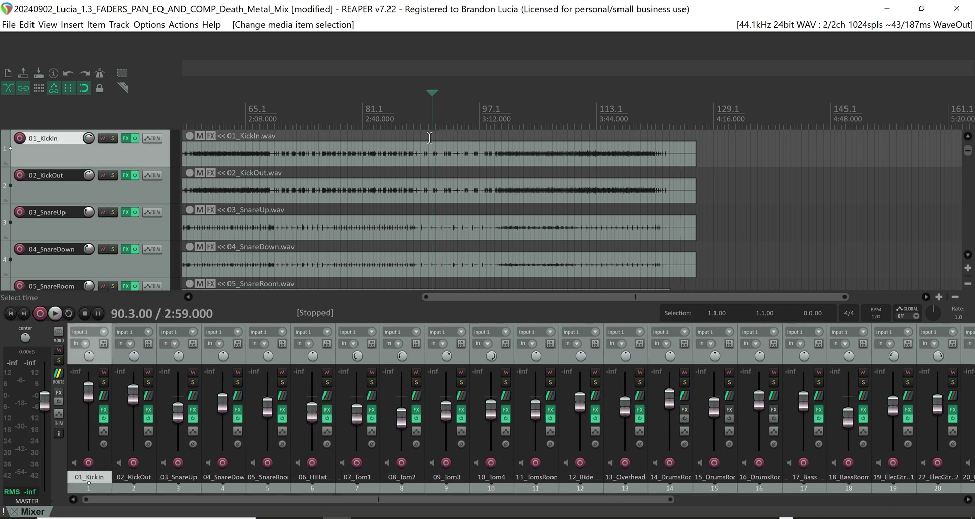
pyautogui.moveTo(556, 502); pyautogui.dragTo(781, 502)
pyautogui.press('space')
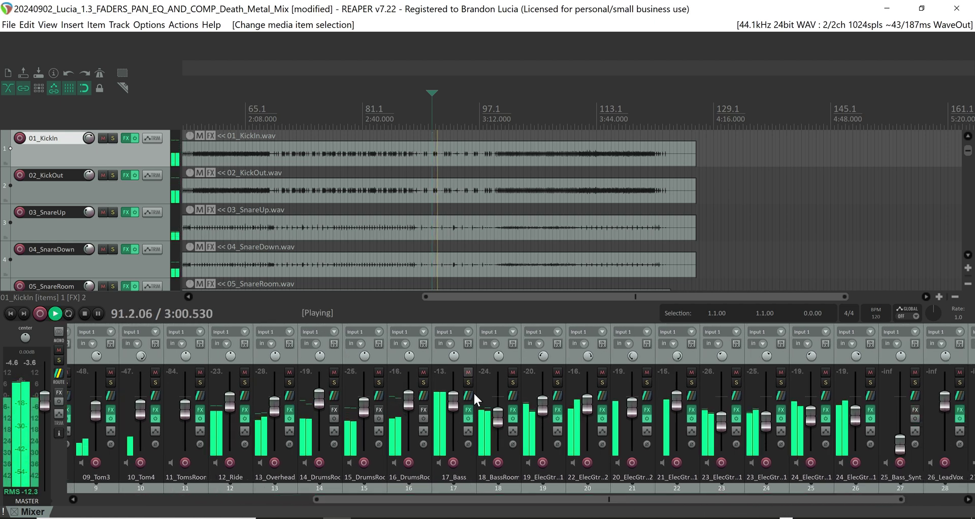
# Open the FX chain of the 17_Bass track and add the ReaComp (Cockos) compressor to it.
pyautogui.click(468, 416)
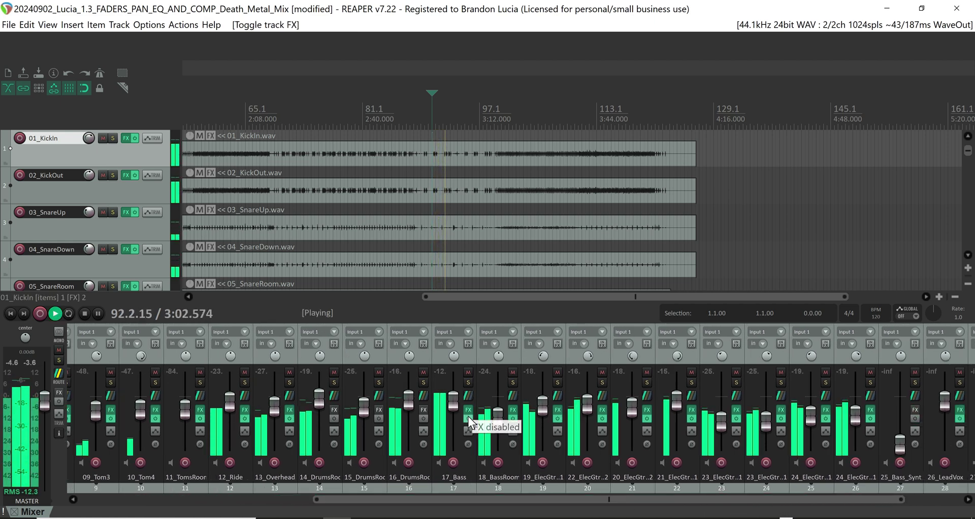
pyautogui.click(469, 408)
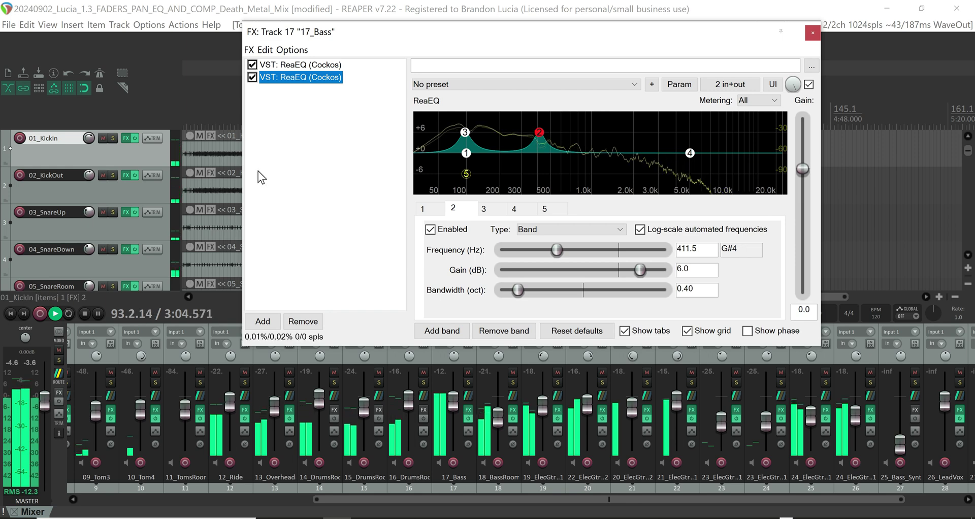
pyautogui.click(260, 321)
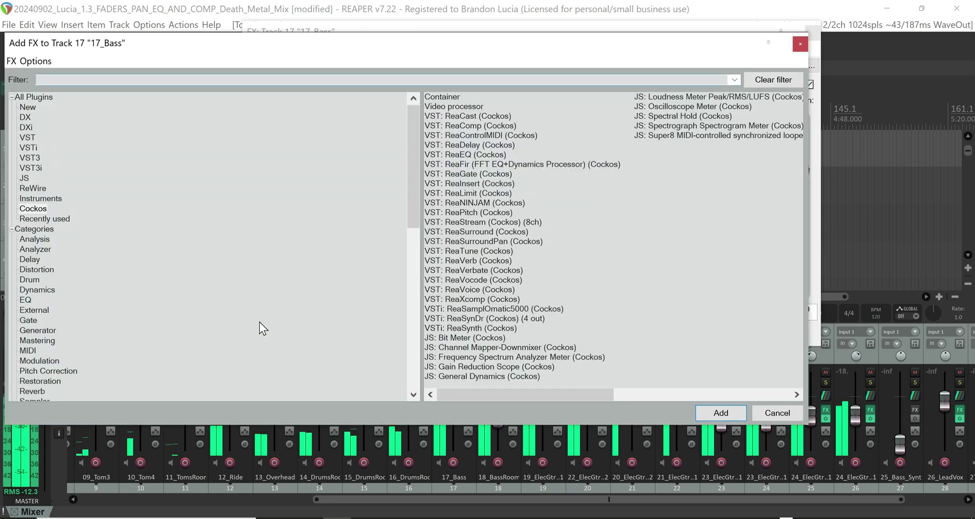
pyautogui.click(477, 126)
pyautogui.click(717, 411)
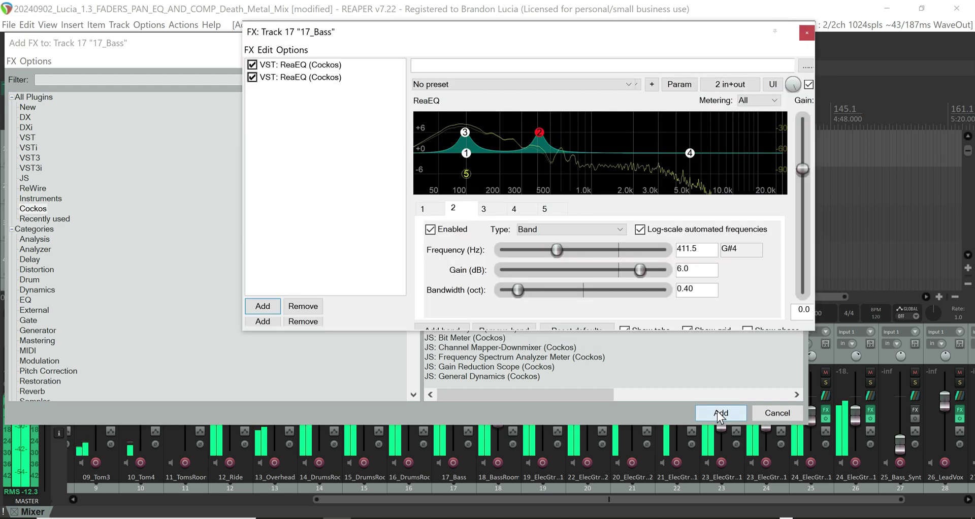
pyautogui.moveTo(478, 47); pyautogui.dragTo(413, 120)
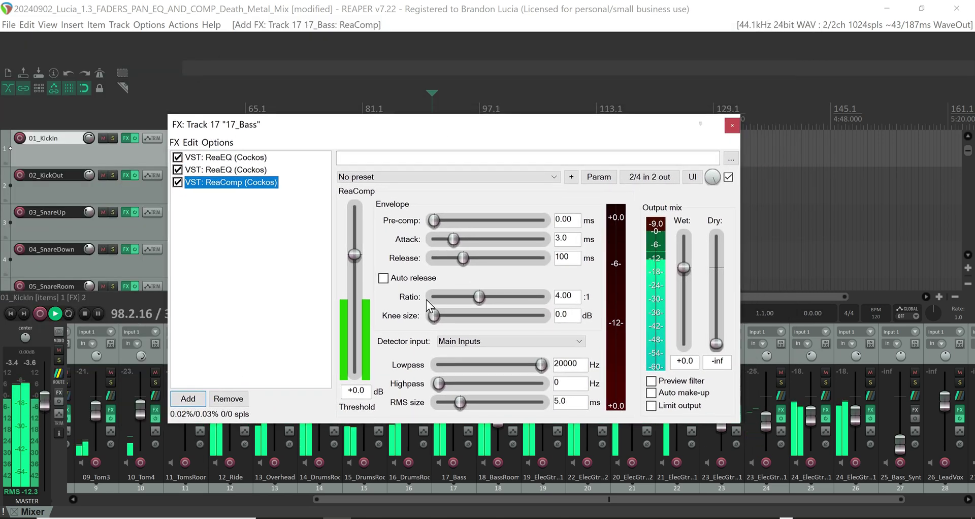
# Load the "stock - Driving Rock Bass" preset in ReaComp and raise its wet output to +6.2 dB, then stop playback.
pyautogui.click(400, 177)
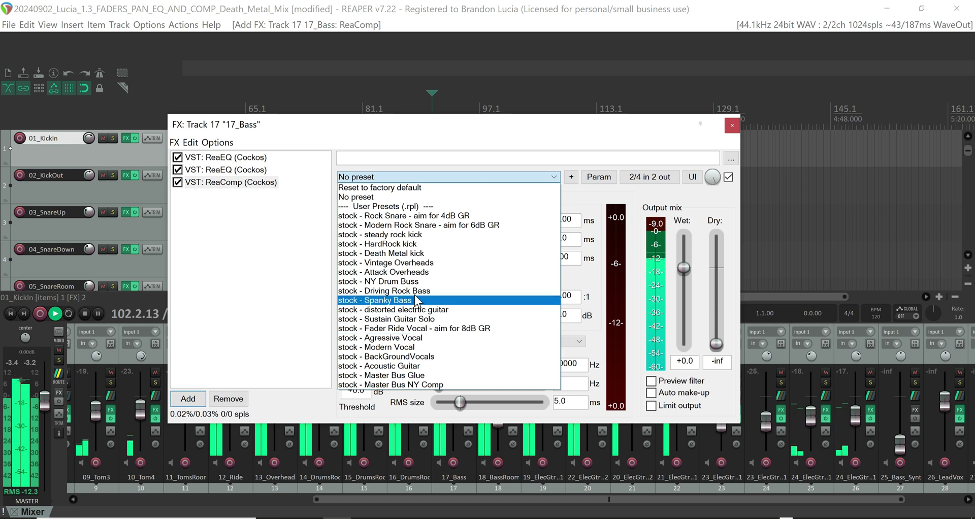
pyautogui.click(407, 290)
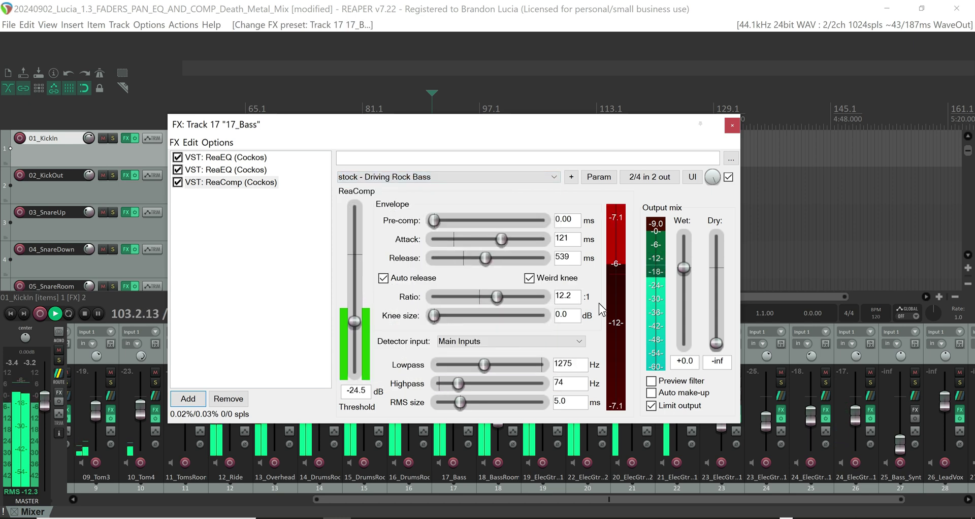
pyautogui.moveTo(684, 268); pyautogui.dragTo(681, 251)
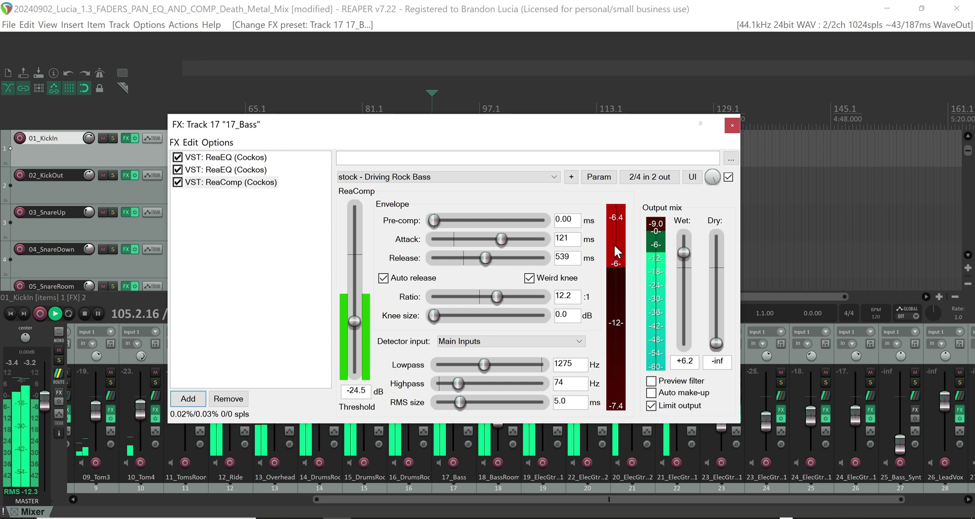
pyautogui.press('space')
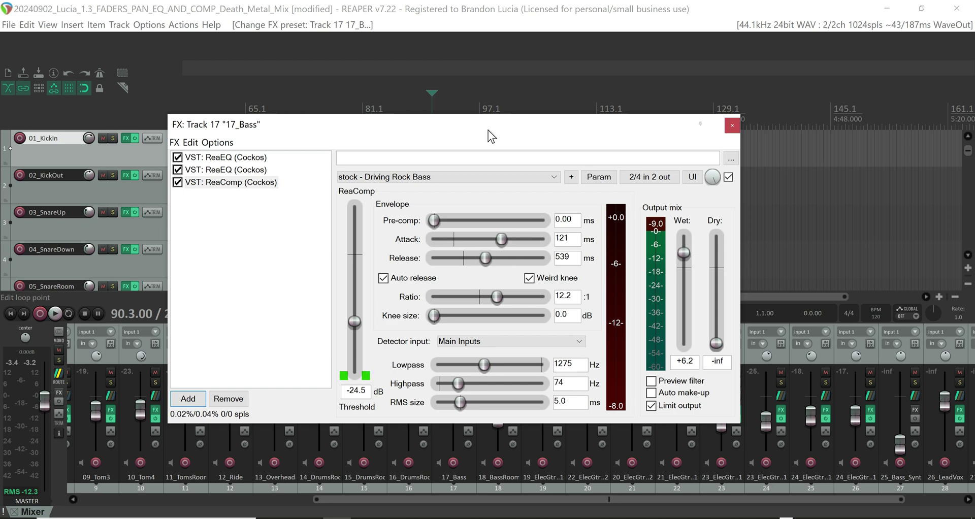
# Solo the 17_Bass track during playback and compare its sound with ReaComp bypassed and enabled.
pyautogui.moveTo(489, 130); pyautogui.dragTo(480, 50)
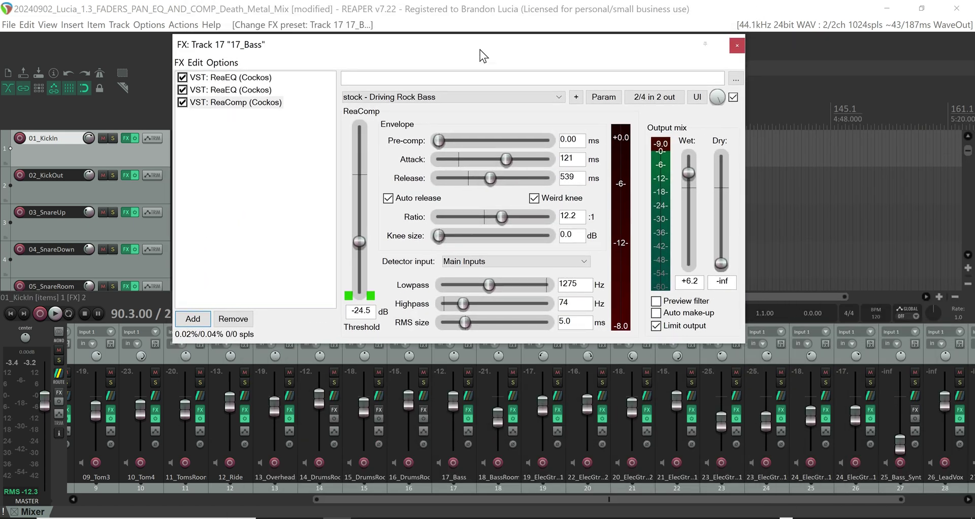
pyautogui.press('space')
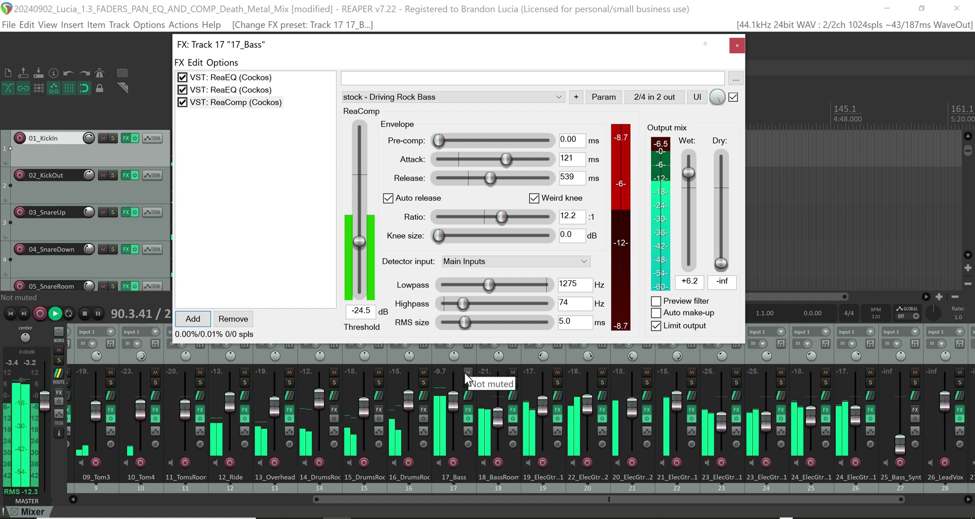
pyautogui.click(464, 372)
pyautogui.click(467, 383)
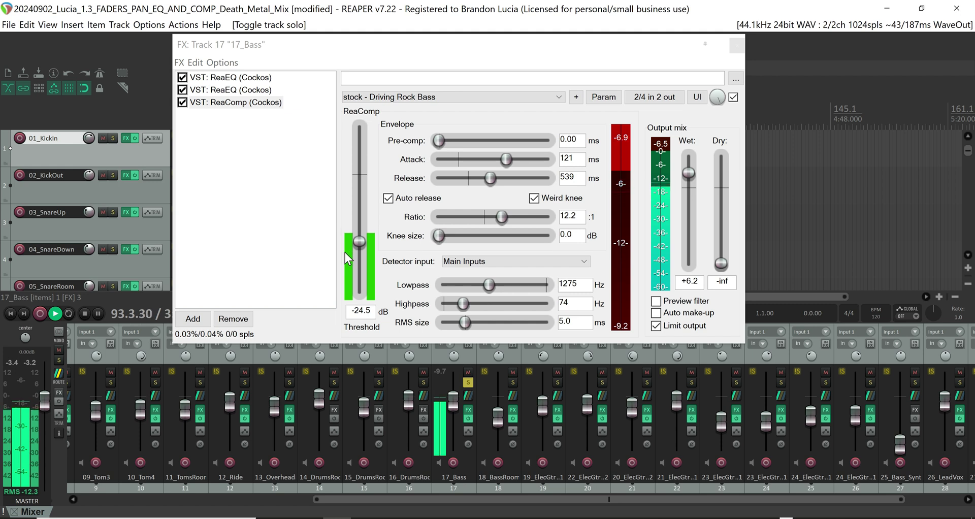
pyautogui.click(733, 97)
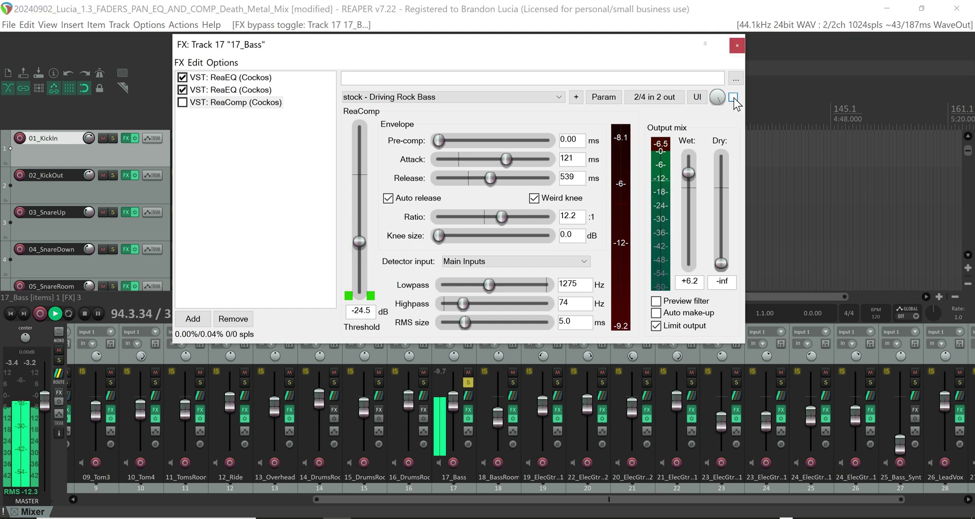
pyautogui.click(733, 98)
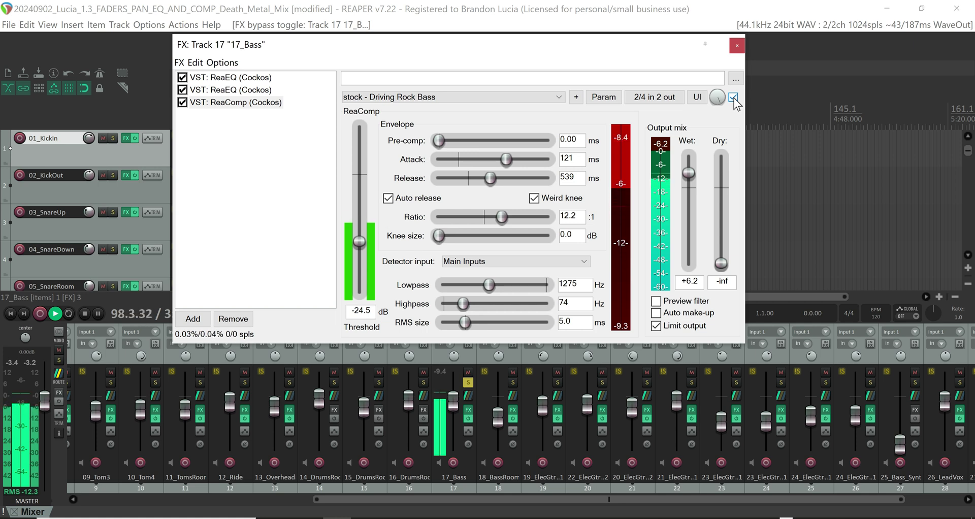
pyautogui.press('space')
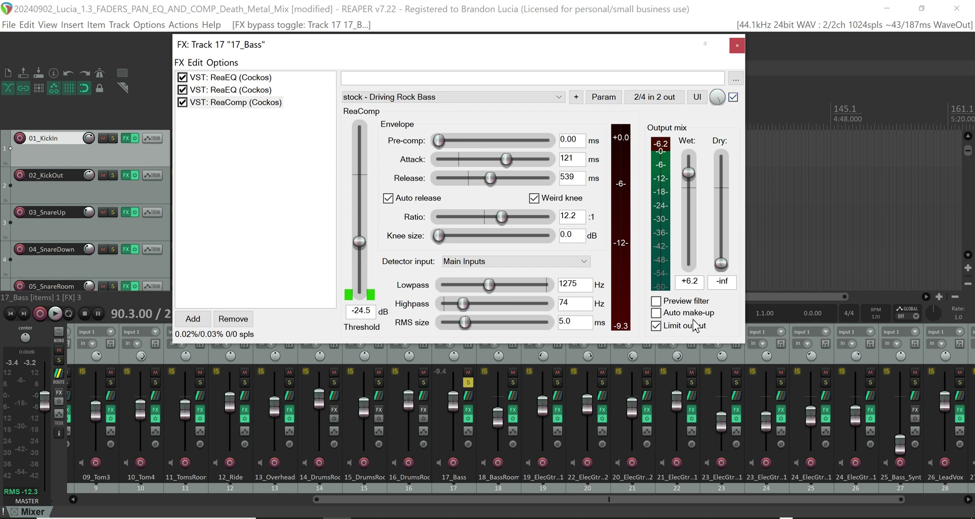
# Enable Auto make-up on the bass ReaComp and move the compressor between the two ReaEQ plugins in the chain.
pyautogui.press('space')
pyautogui.click(656, 313)
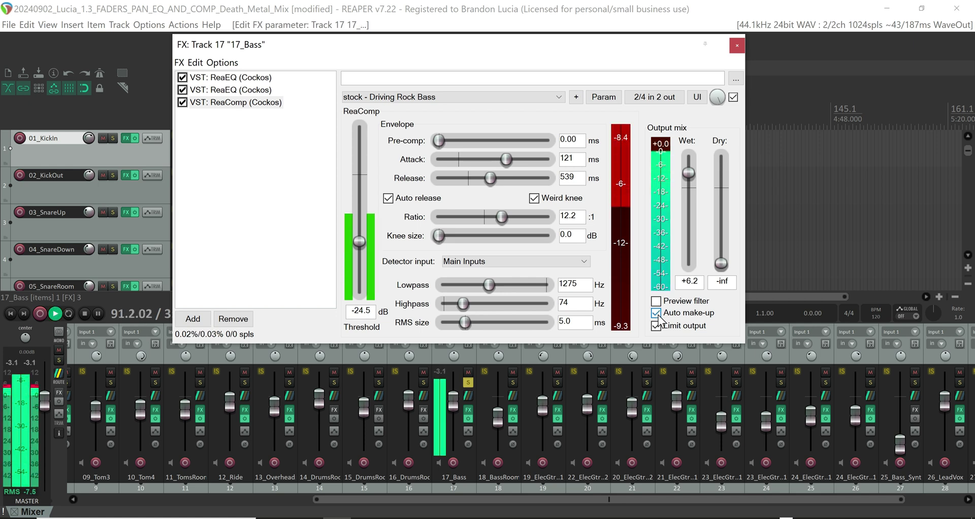
pyautogui.press('space')
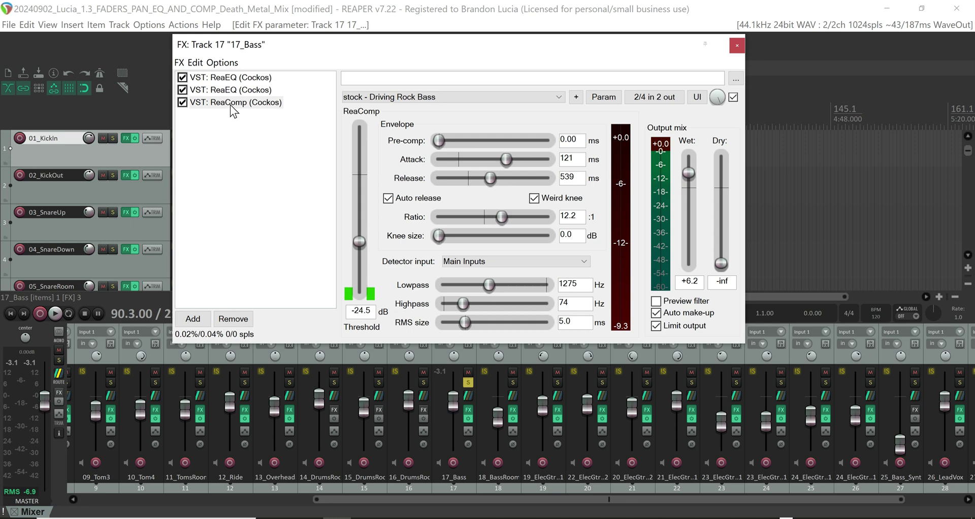
pyautogui.moveTo(230, 109); pyautogui.dragTo(236, 105)
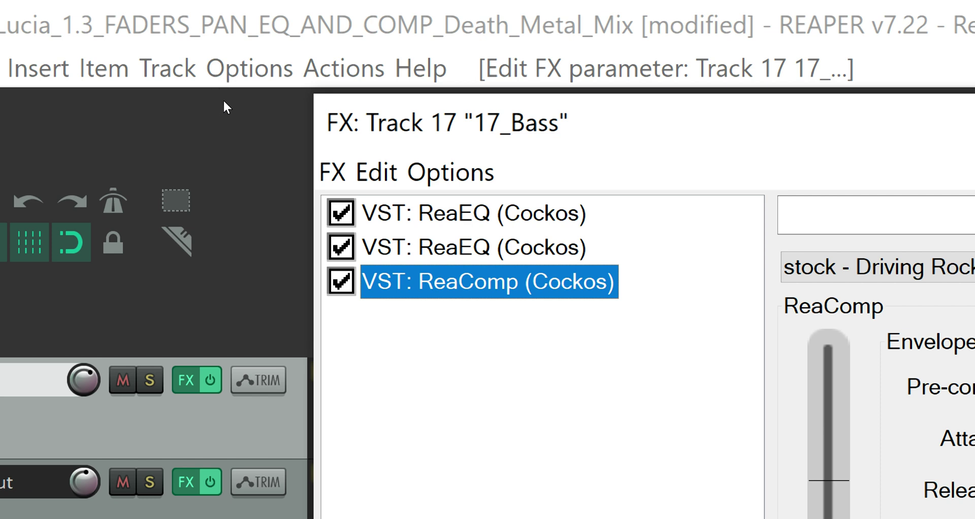
pyautogui.moveTo(229, 82)
pyautogui.mouseDown()
pyautogui.moveTo(229, 99)
pyautogui.moveTo(228, 88)
pyautogui.mouseUp()
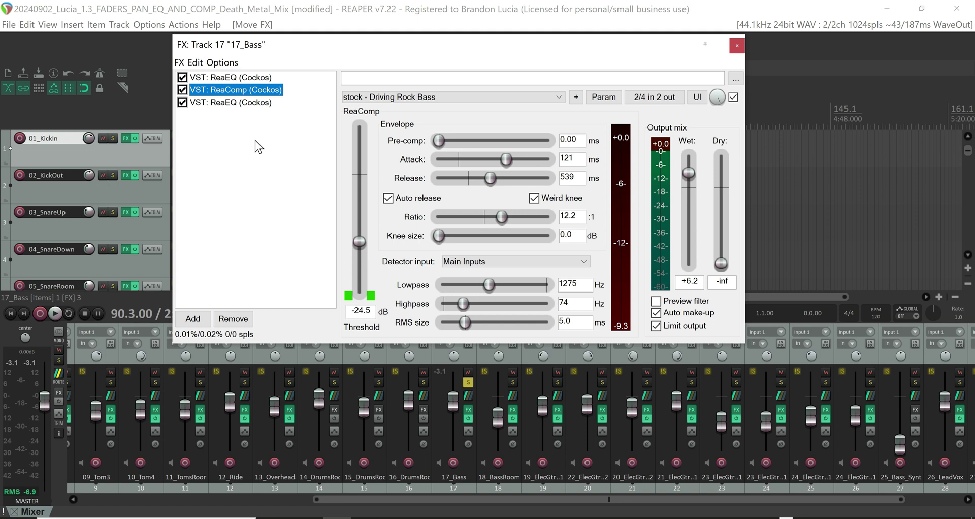
# Unsolo the 17_Bass track, lower its volume to -14.2 dB while playing the full mix, and close its FX chain.
pyautogui.click(468, 383)
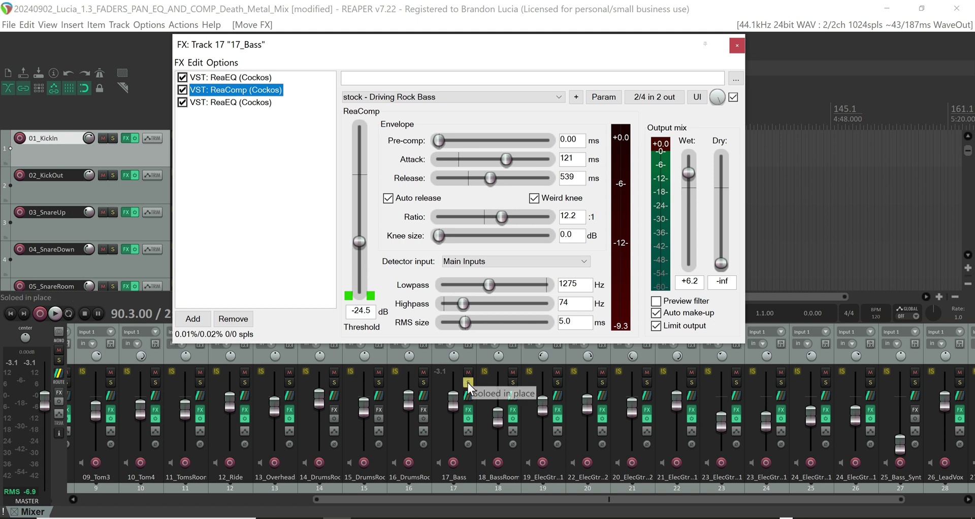
pyautogui.press('space')
pyautogui.press('space')
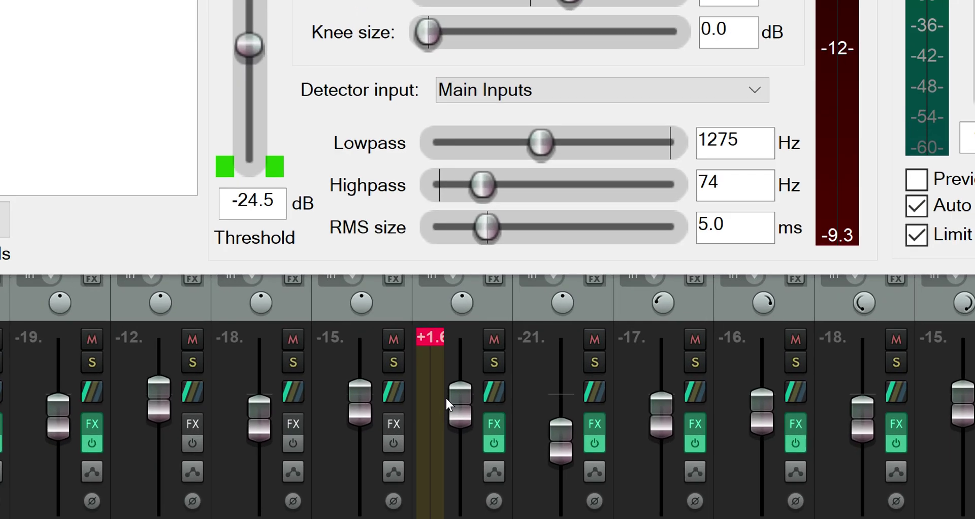
pyautogui.moveTo(450, 402)
pyautogui.mouseDown()
pyautogui.moveTo(452, 413)
pyautogui.moveTo(443, 398)
pyautogui.mouseUp()
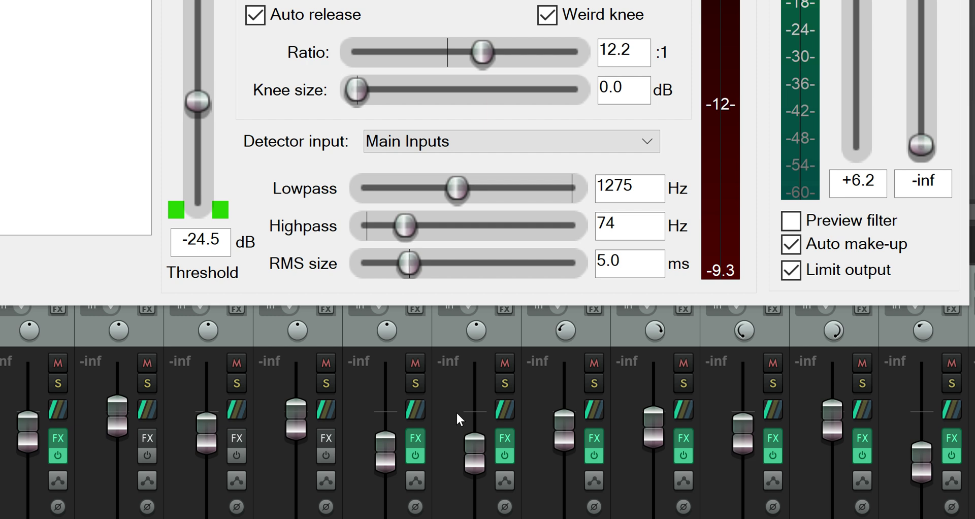
pyautogui.press('space')
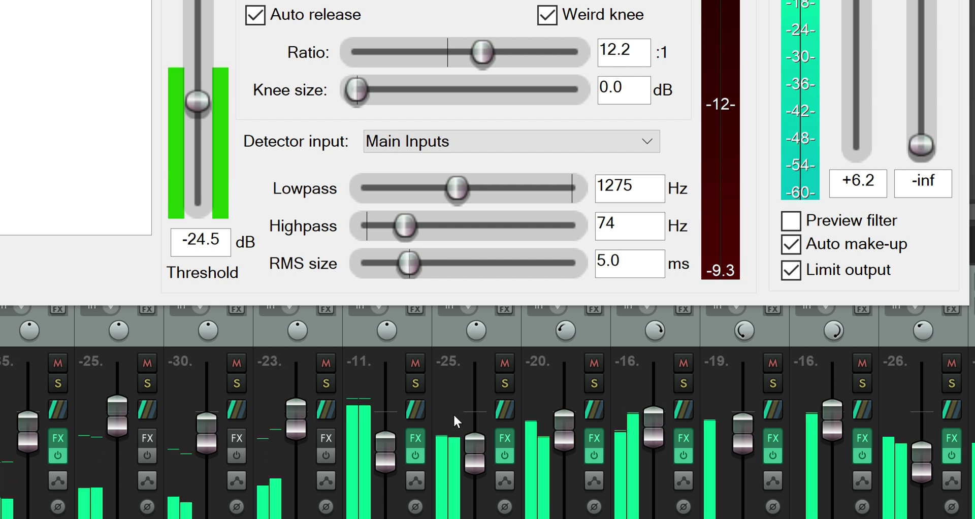
pyautogui.scroll(-6, 455, 407)
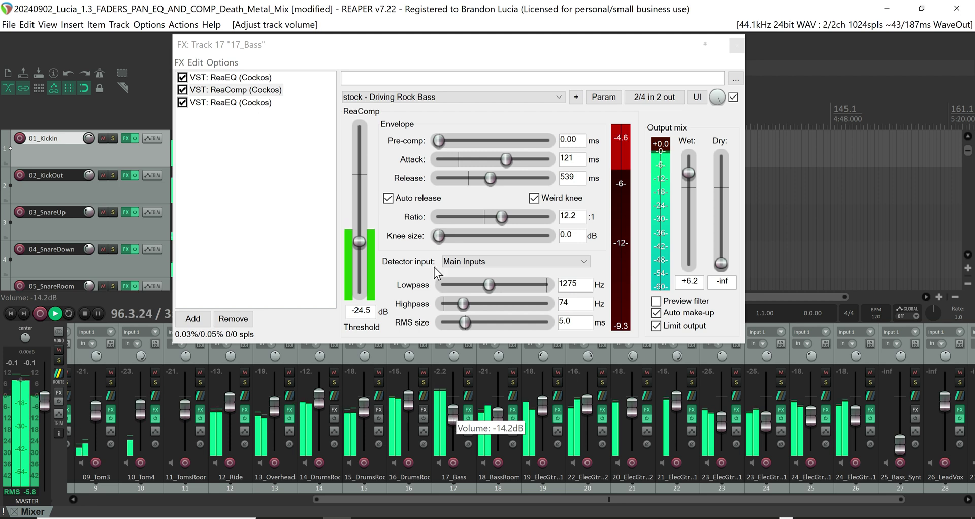
pyautogui.press('space')
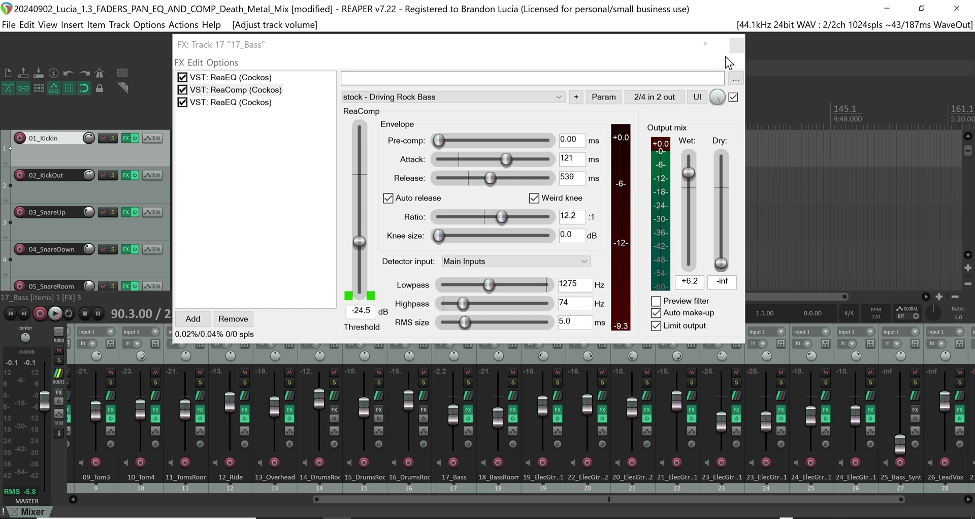
pyautogui.click(737, 45)
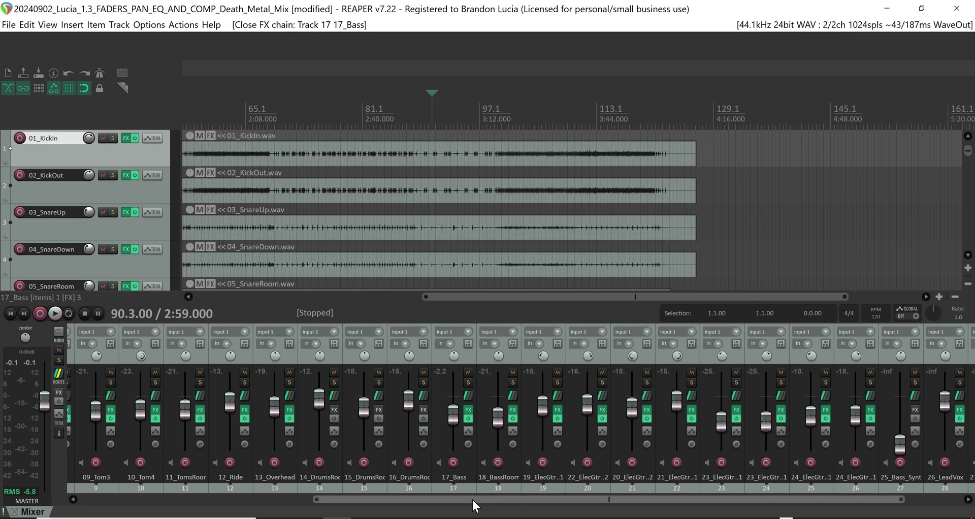
# Open the 18_BassRoom track's FX chain and add a ReaComp compressor to it.
pyautogui.moveTo(472, 500); pyautogui.dragTo(497, 500)
pyautogui.click(483, 410)
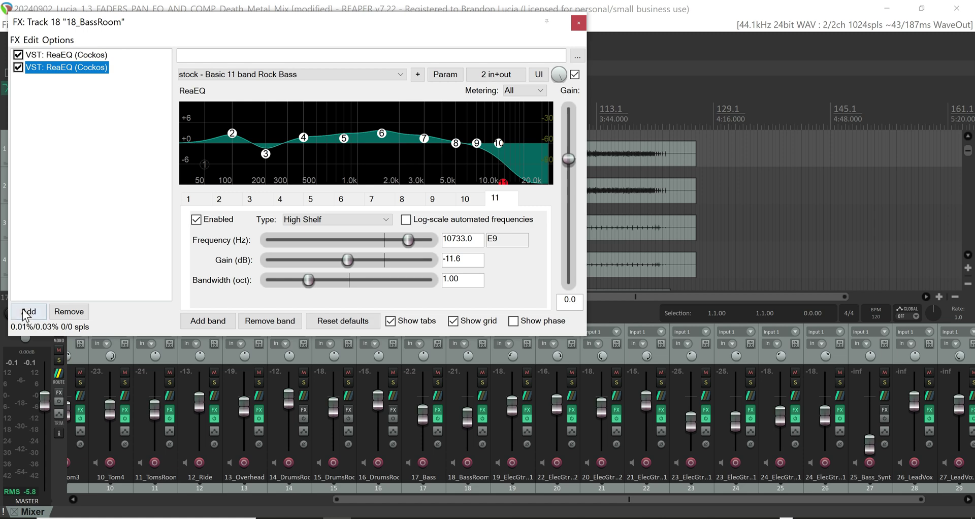
pyautogui.moveTo(264, 25); pyautogui.dragTo(389, 102)
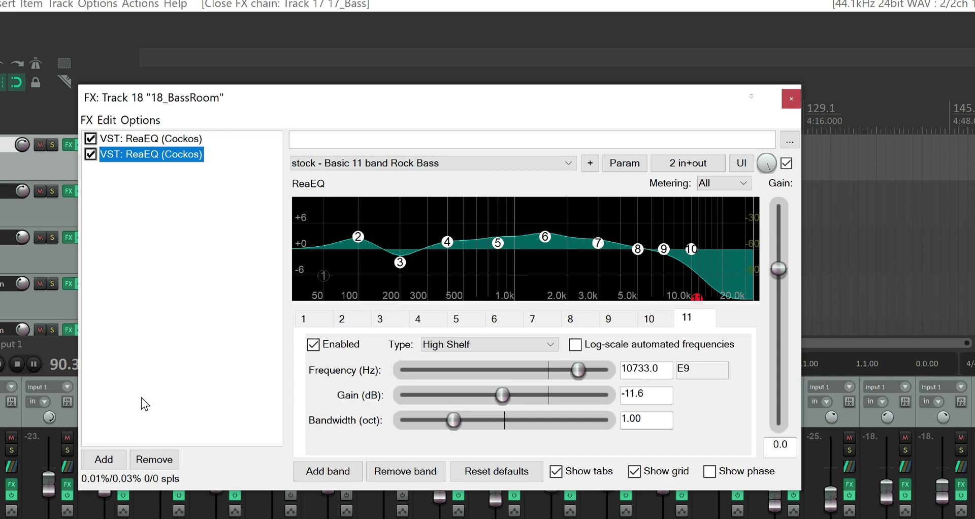
pyautogui.click(103, 460)
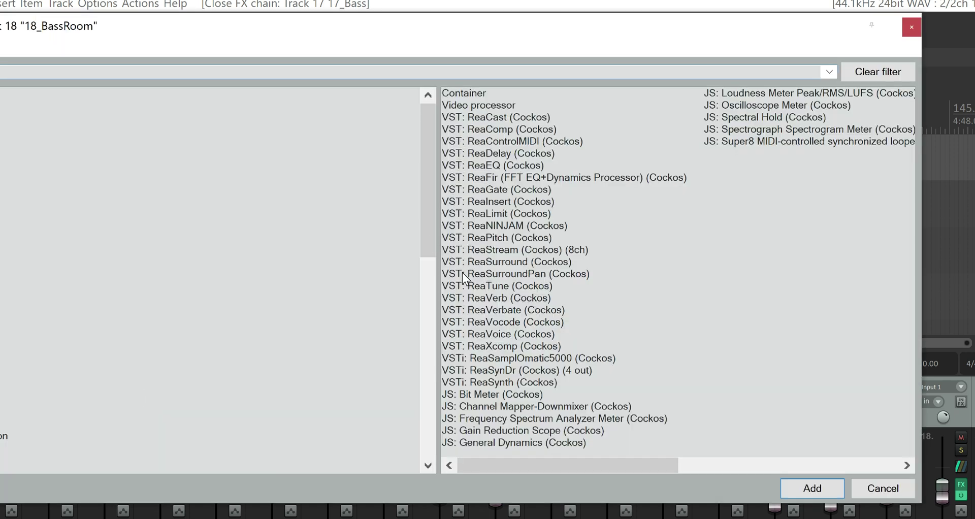
pyautogui.click(468, 128)
pyautogui.press('Return')
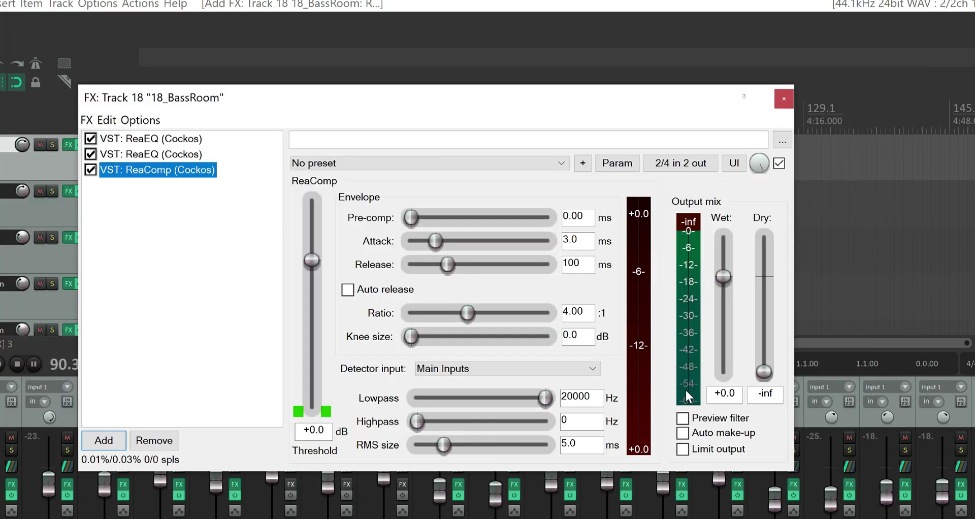
# Load the "stock - Driving Rock Bass" preset in the 18_BassRoom ReaComp.
pyautogui.click(357, 158)
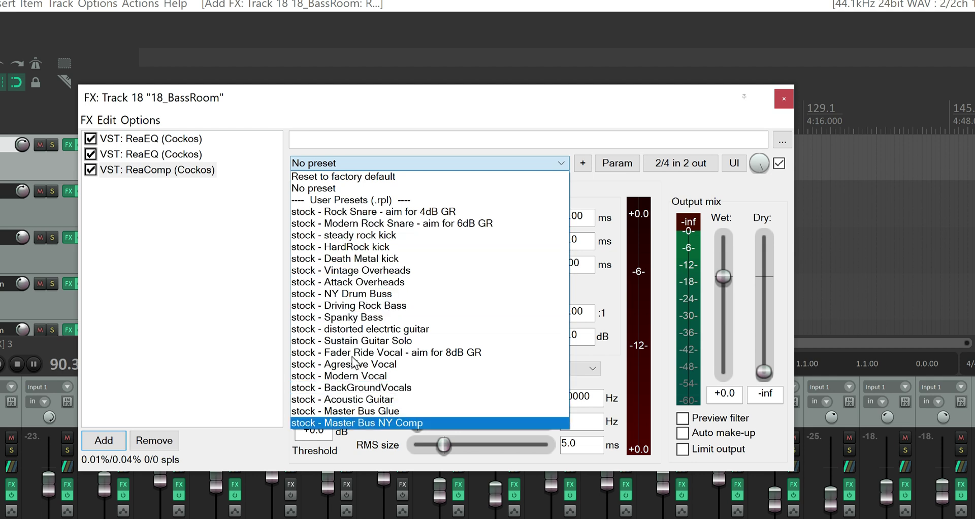
pyautogui.press('Up')
pyautogui.press('Return')
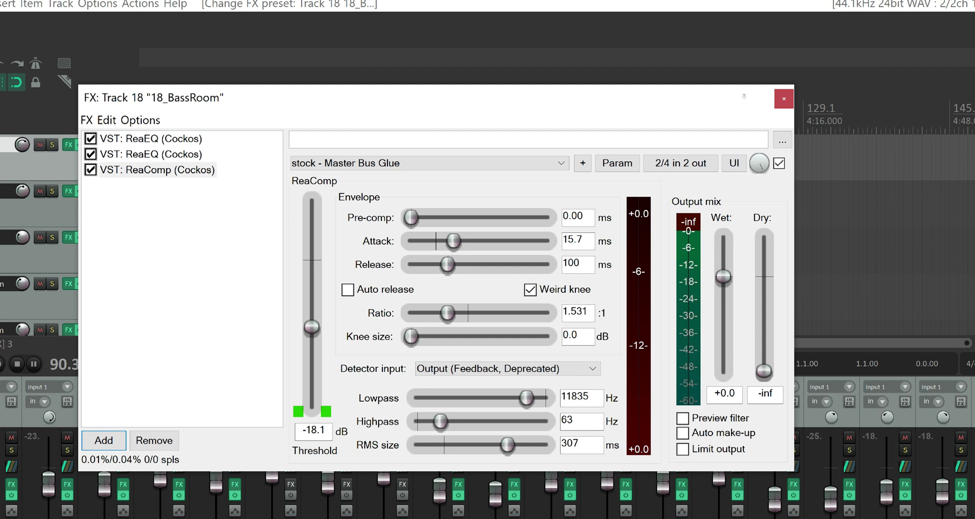
pyautogui.click(364, 170)
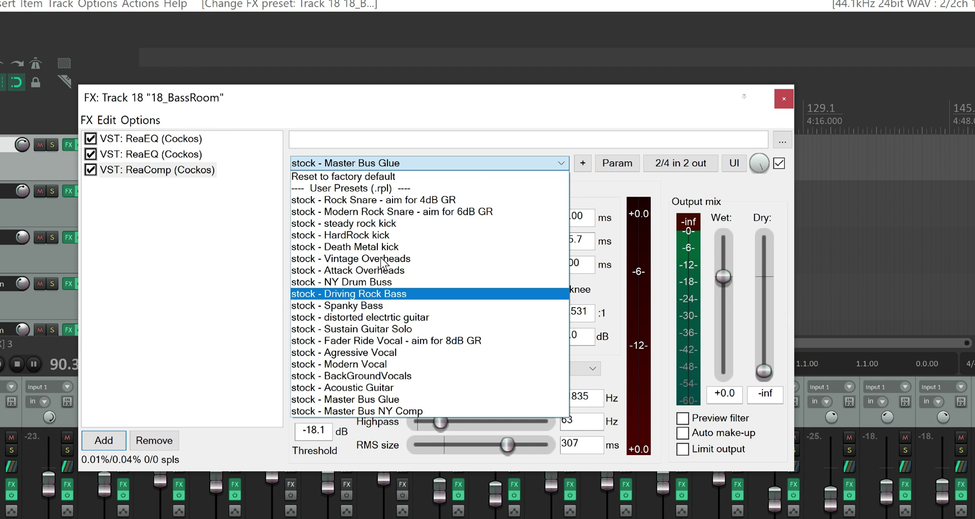
pyautogui.press('Return')
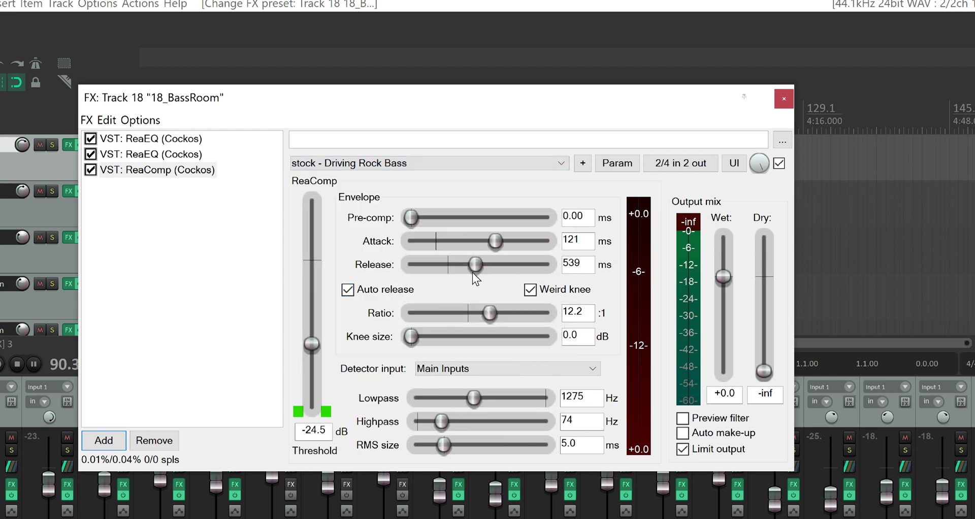
# Set the BassRoom compressor's ratio to 9:1 and its knee size to 7.1 dB.
pyautogui.moveTo(462, 272); pyautogui.dragTo(456, 275)
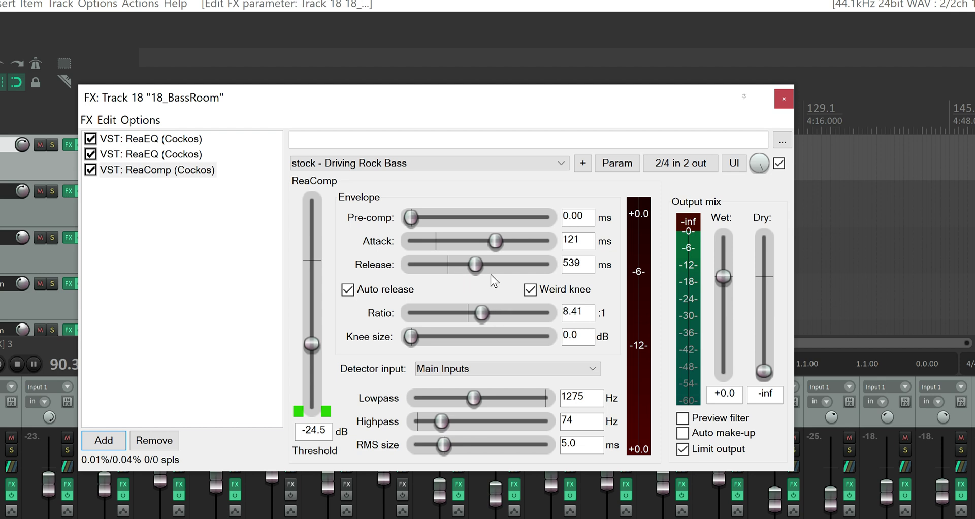
pyautogui.doubleClick(574, 313)
pyautogui.write('90')
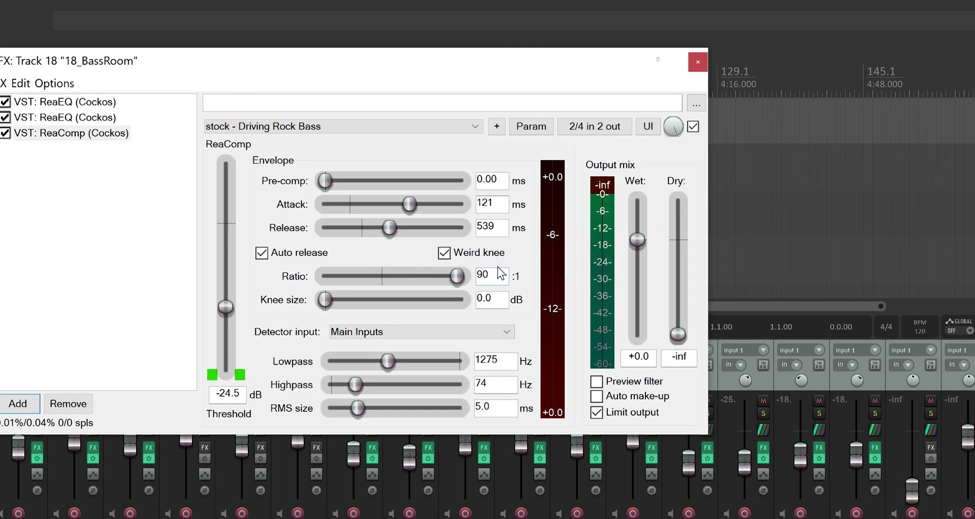
pyautogui.press('BackSpace')
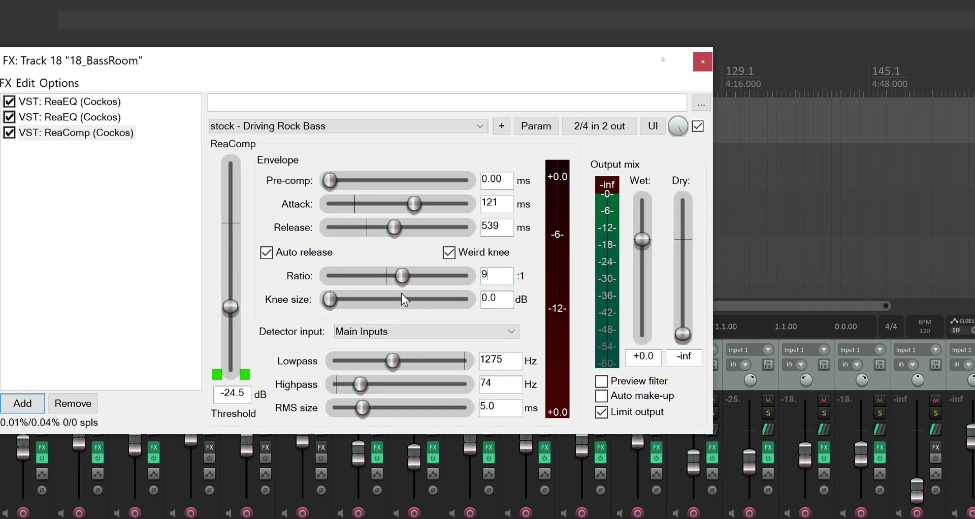
pyautogui.moveTo(397, 291); pyautogui.dragTo(431, 297)
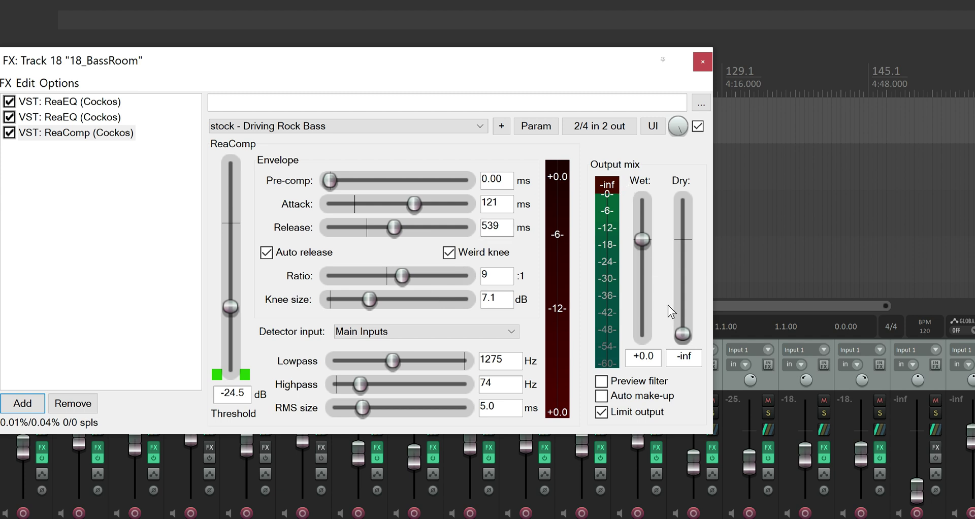
# Enable Auto make-up on the BassRoom ReaComp, lower the track's volume to -31.9 dB, and raise it again while playing the mix.
pyautogui.click(601, 395)
pyautogui.moveTo(414, 457); pyautogui.dragTo(414, 471)
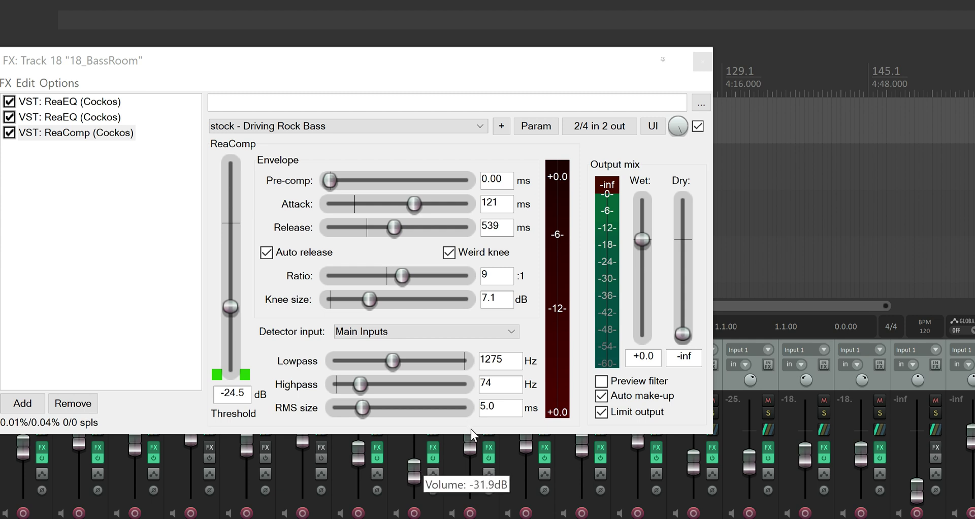
pyautogui.press('space')
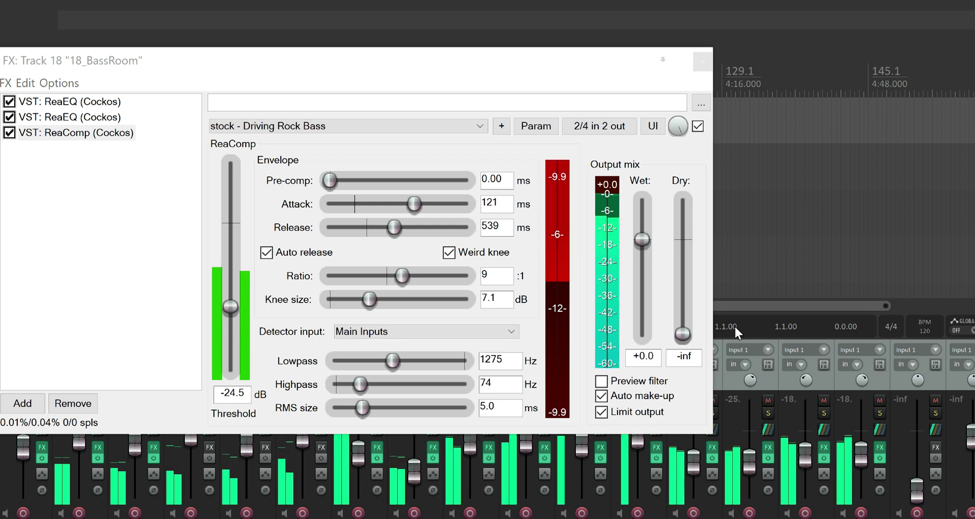
pyautogui.moveTo(414, 450); pyautogui.dragTo(415, 442)
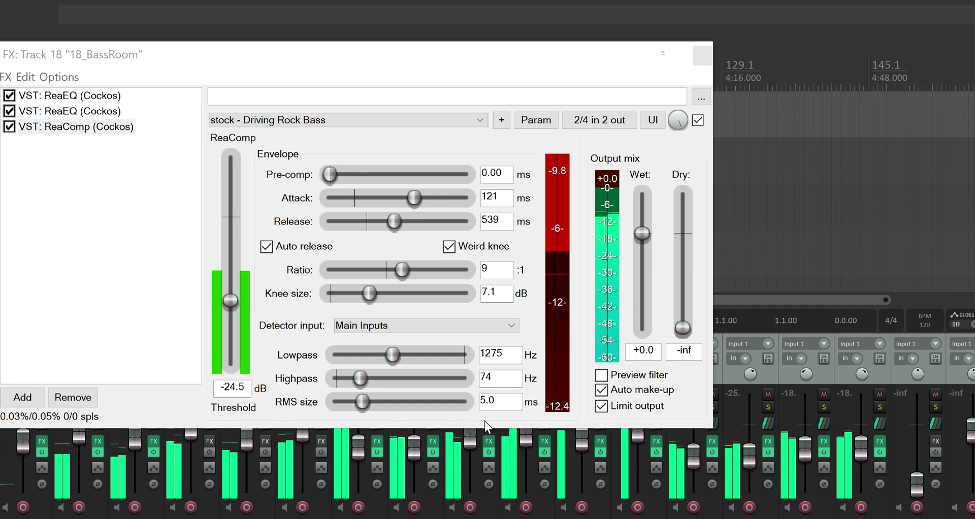
pyautogui.hscroll(-1, 477, 426)
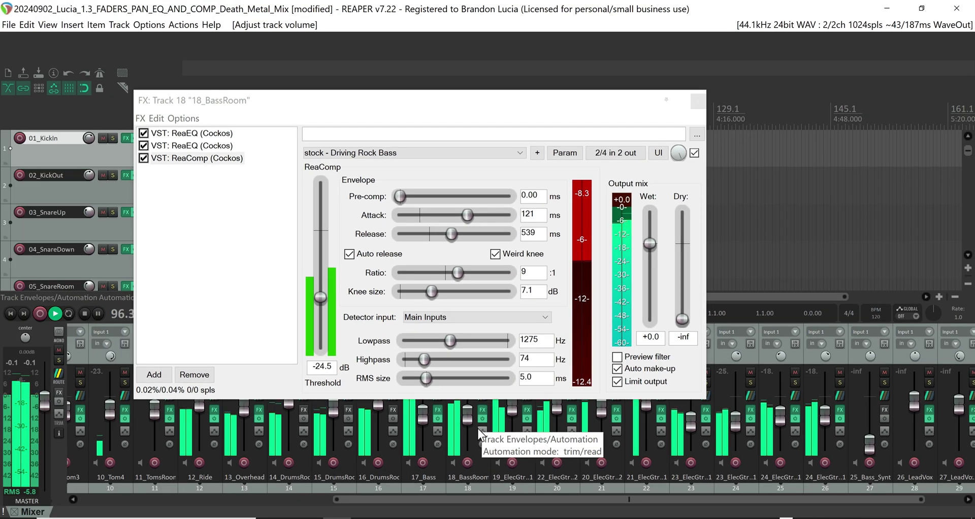
pyautogui.moveTo(495, 104); pyautogui.dragTo(490, 62)
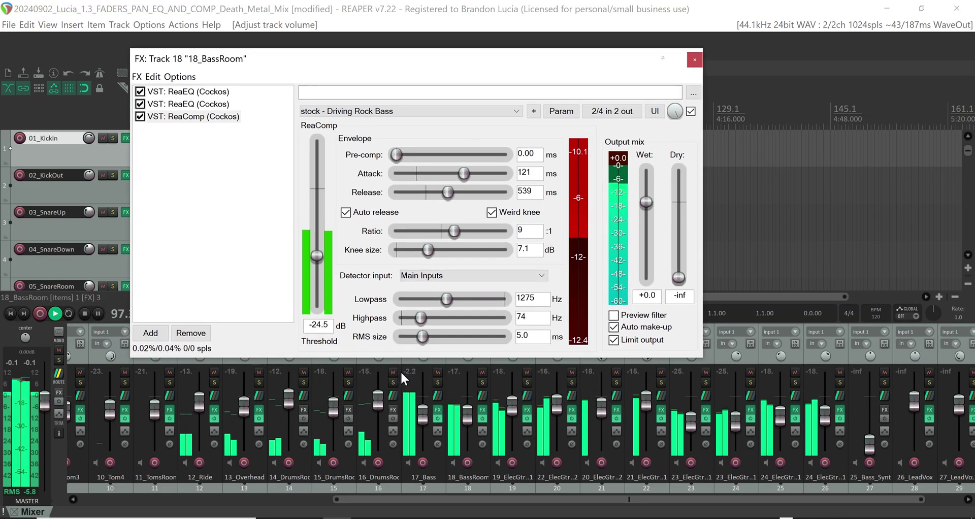
# Mute and unmute 18_BassRoom during playback, and solo it alone and together with 17_Bass to compare their sound.
pyautogui.click(483, 371)
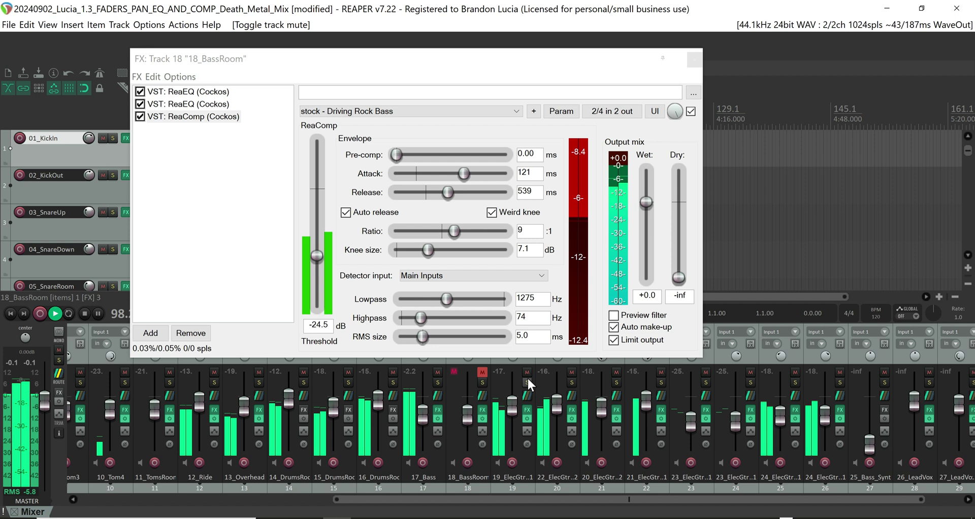
pyautogui.click(482, 371)
pyautogui.click(481, 383)
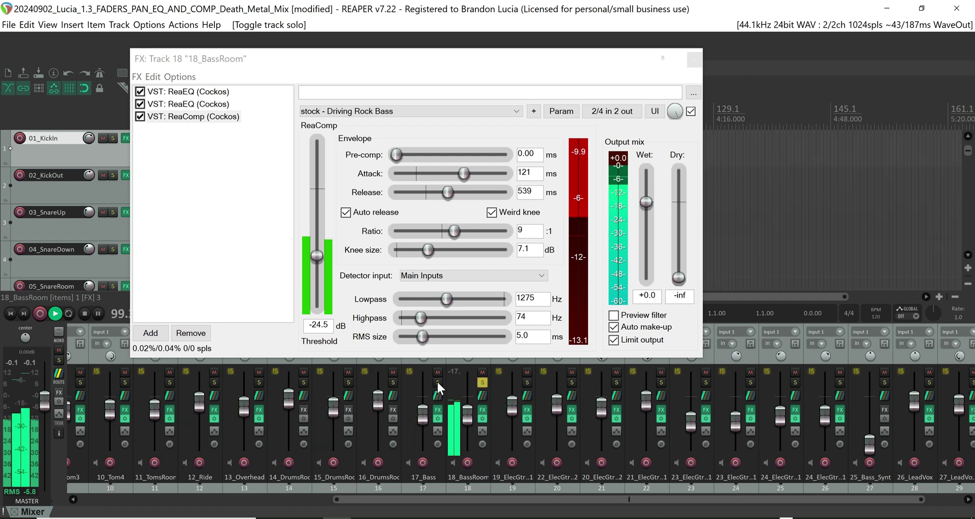
pyautogui.click(438, 382)
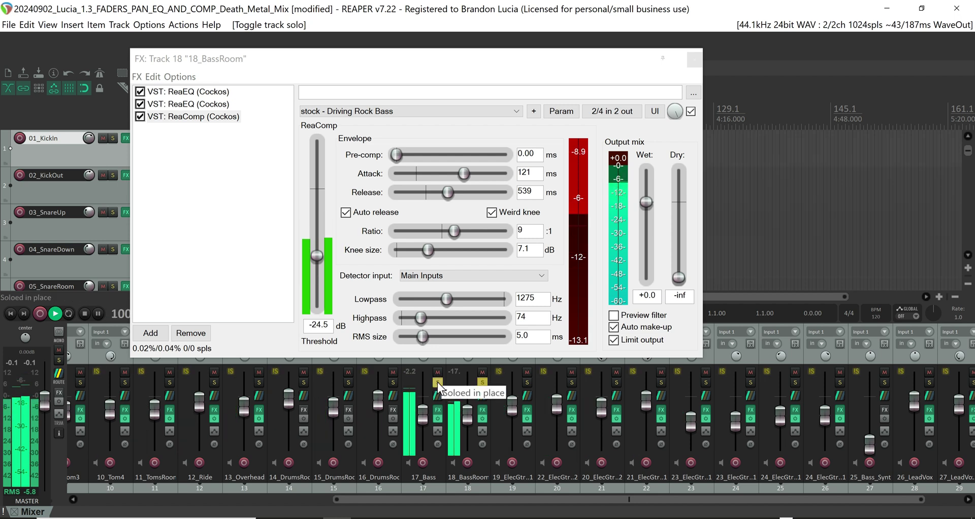
pyautogui.click(437, 382)
pyautogui.click(483, 381)
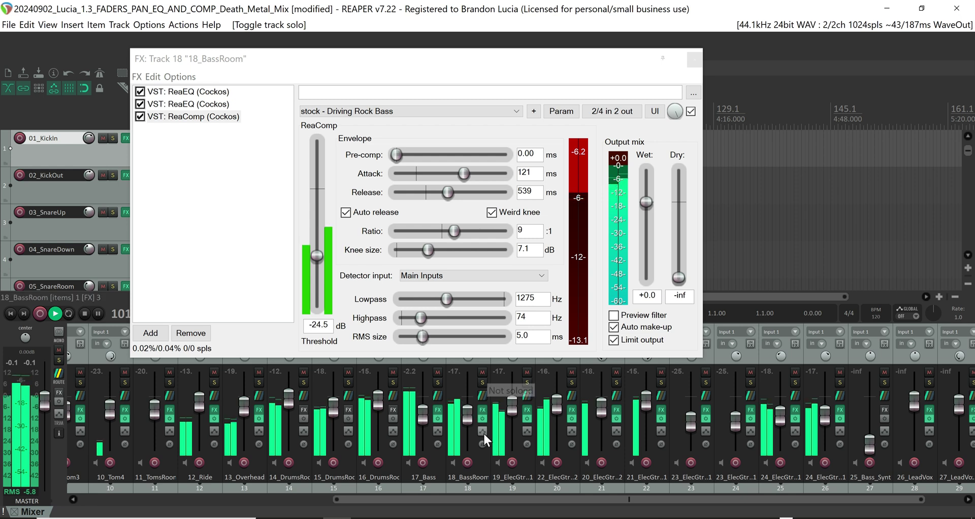
# Stop playback, return to the start of the project, and save it.
pyautogui.press('space')
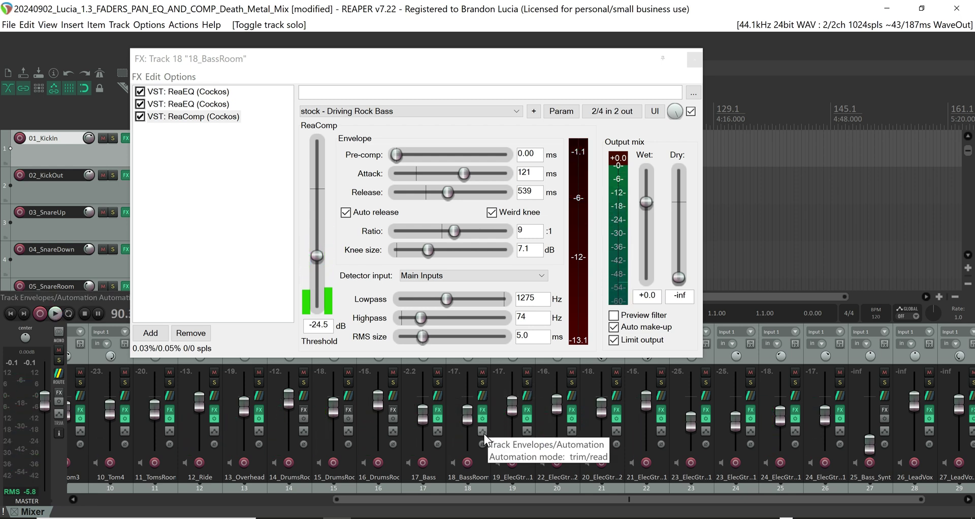
pyautogui.press('Home')
pyautogui.hotkey('ctrl', 's')
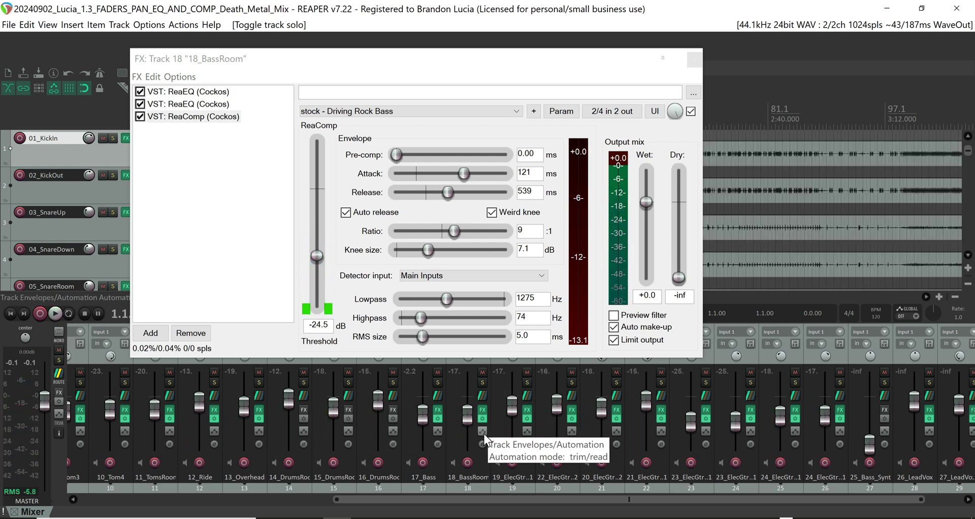
# Select the 18_BassRoom track, move its ReaComp between the two ReaEQ plugins, and close the FX chain.
pyautogui.moveTo(498, 499); pyautogui.dragTo(170, 477)
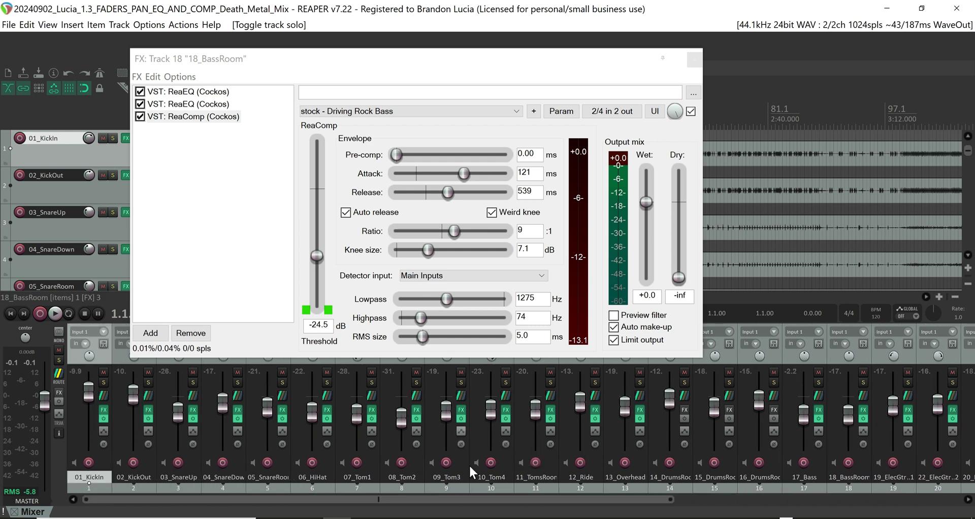
pyautogui.moveTo(498, 496); pyautogui.dragTo(714, 504)
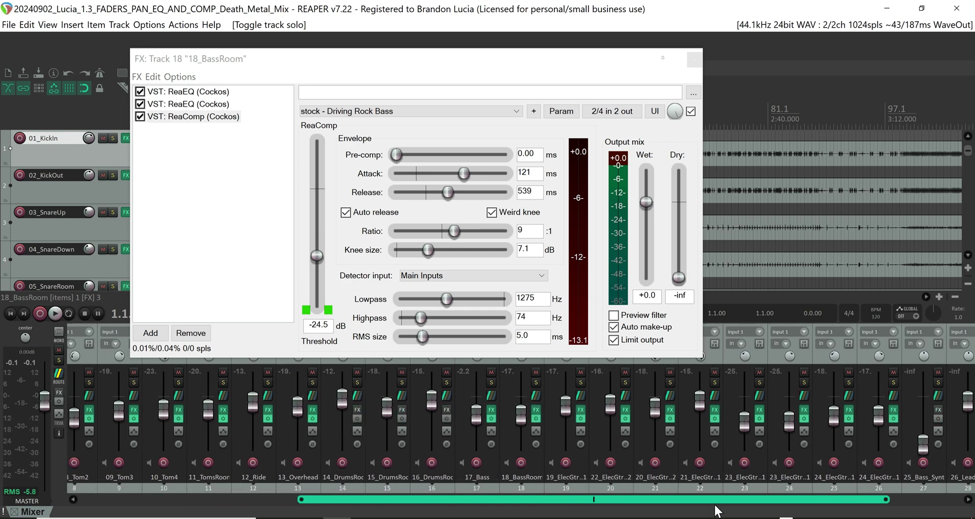
pyautogui.click(528, 489)
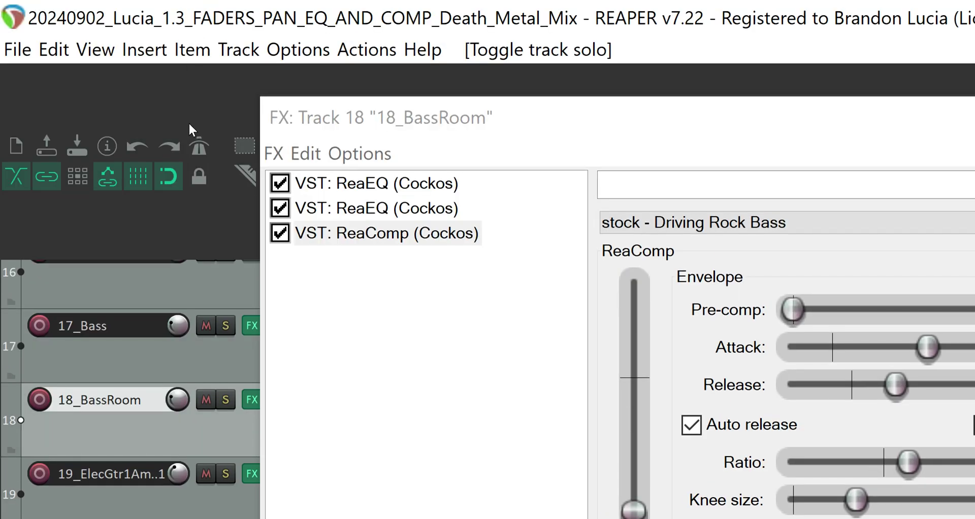
pyautogui.press('f')
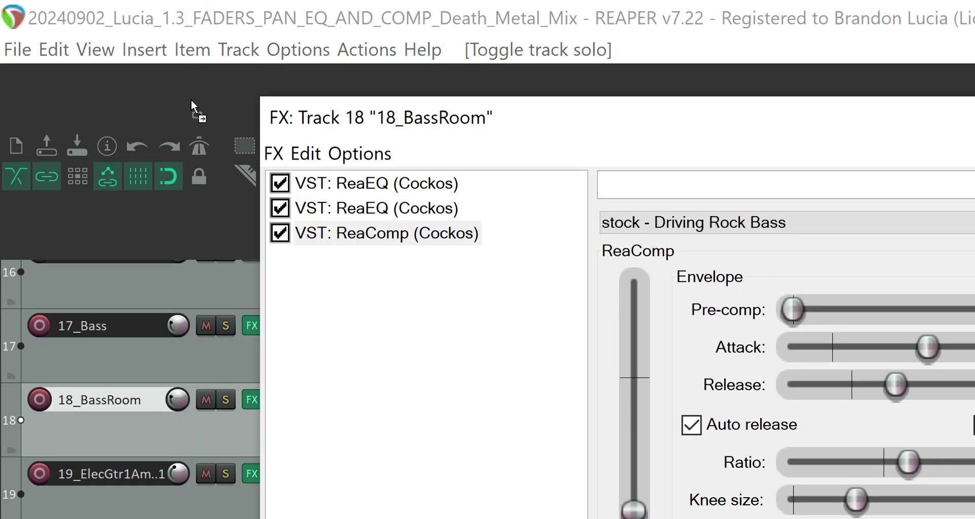
pyautogui.moveTo(191, 98); pyautogui.dragTo(169, 105)
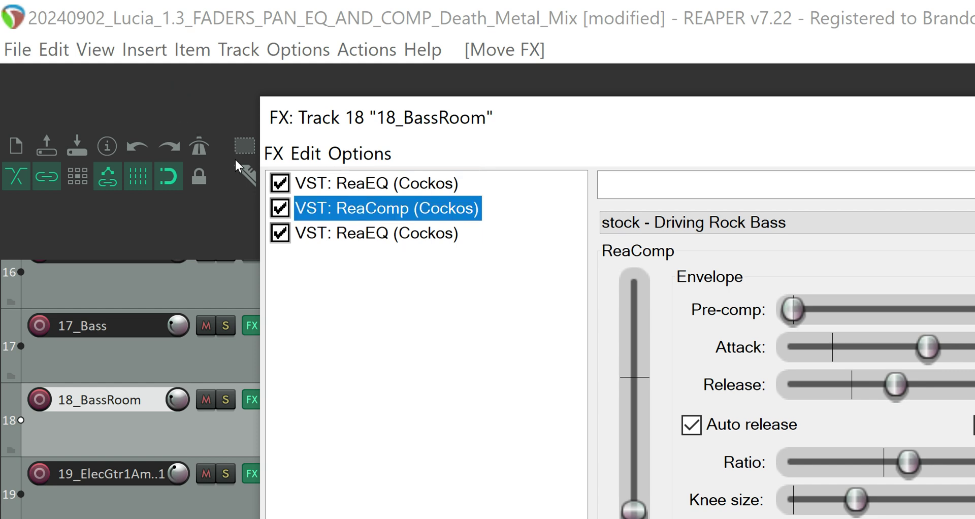
pyautogui.press('super')
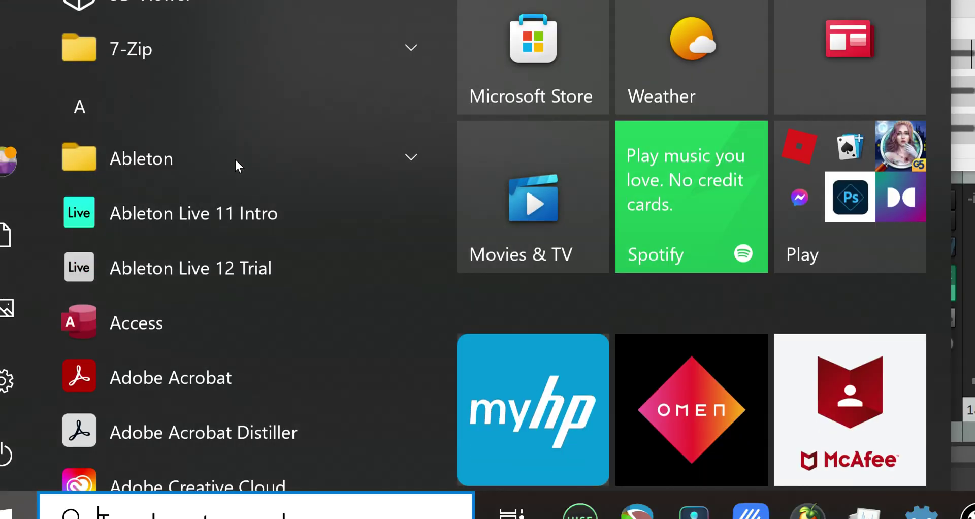
pyautogui.press('Escape')
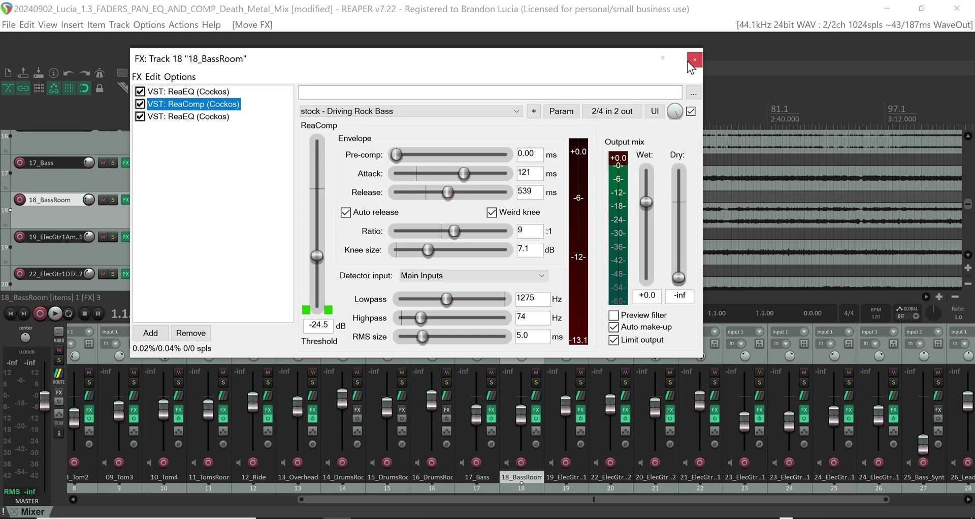
pyautogui.click(694, 60)
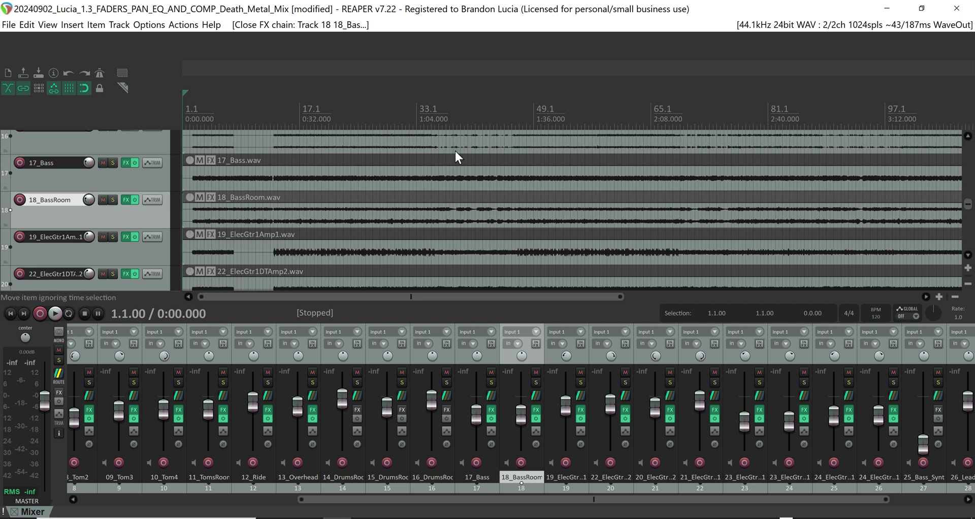
# Play the full mix from 42.1.00 to check the balance of the compressed bass tracks, and stop playback.
pyautogui.click(482, 148)
pyautogui.press('space')
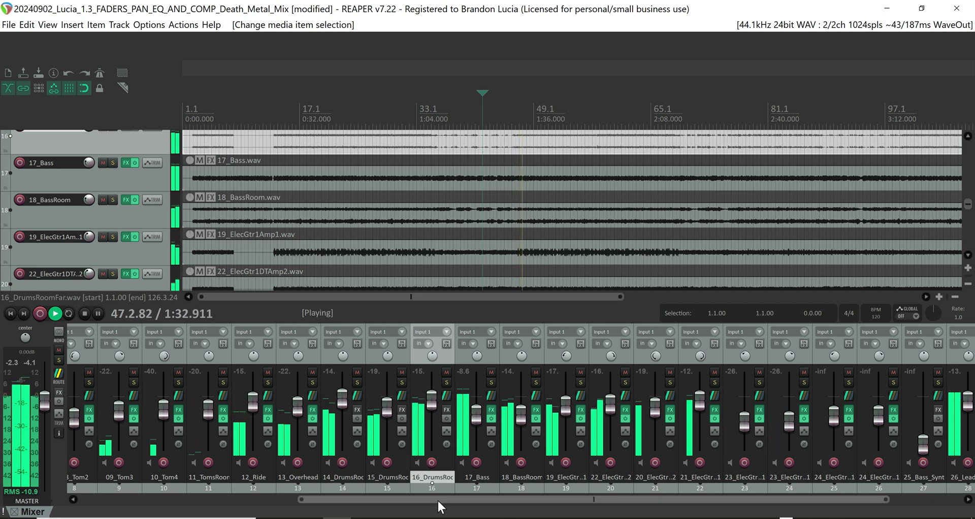
pyautogui.press('space')
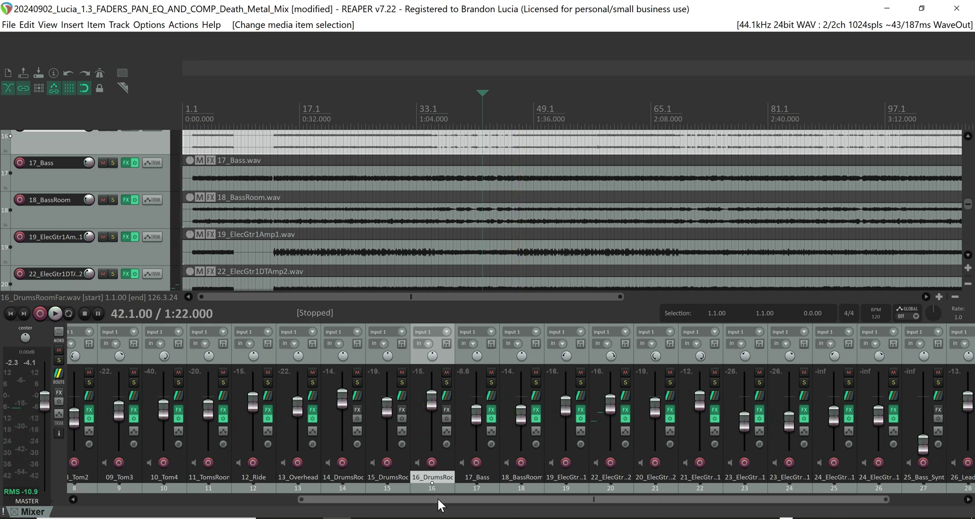
pyautogui.moveTo(297, 496); pyautogui.dragTo(64, 513)
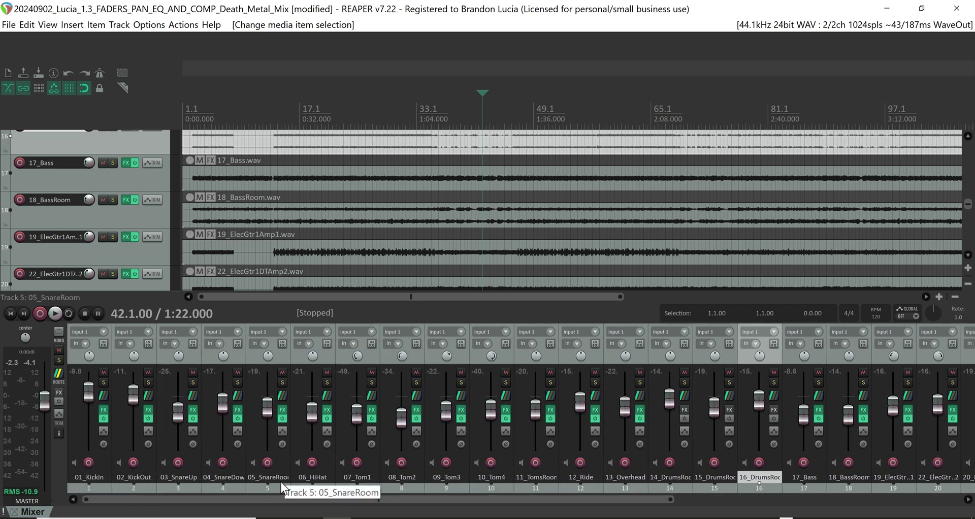
pyautogui.moveTo(672, 505); pyautogui.dragTo(971, 504)
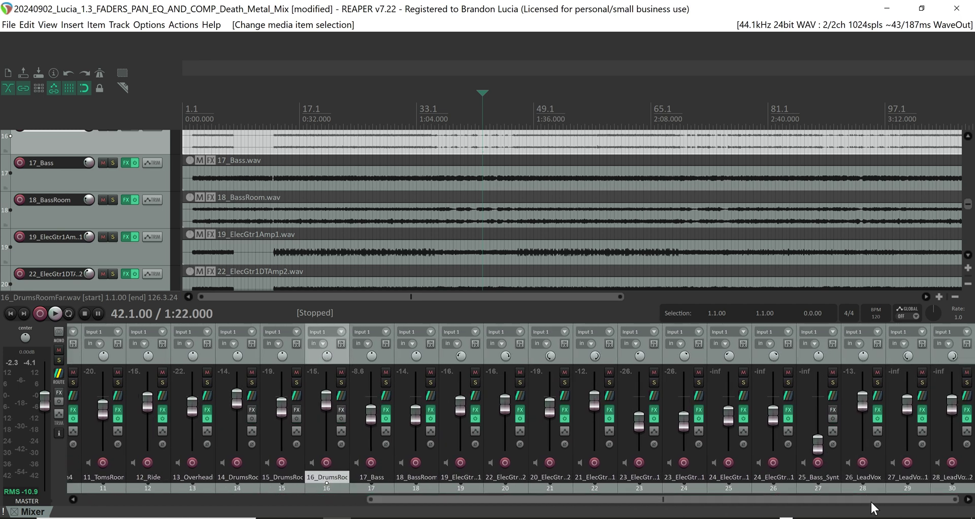
# Open the 01_KickIn track's FX chain and add the ReaComp plugin after its two ReaEQ plugins.
pyautogui.moveTo(873, 498); pyautogui.dragTo(511, 485)
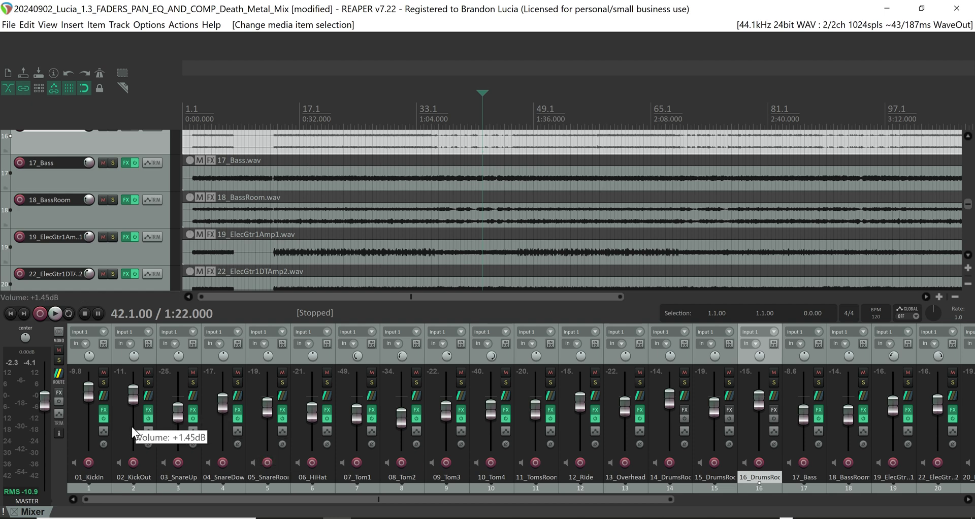
pyautogui.click(103, 410)
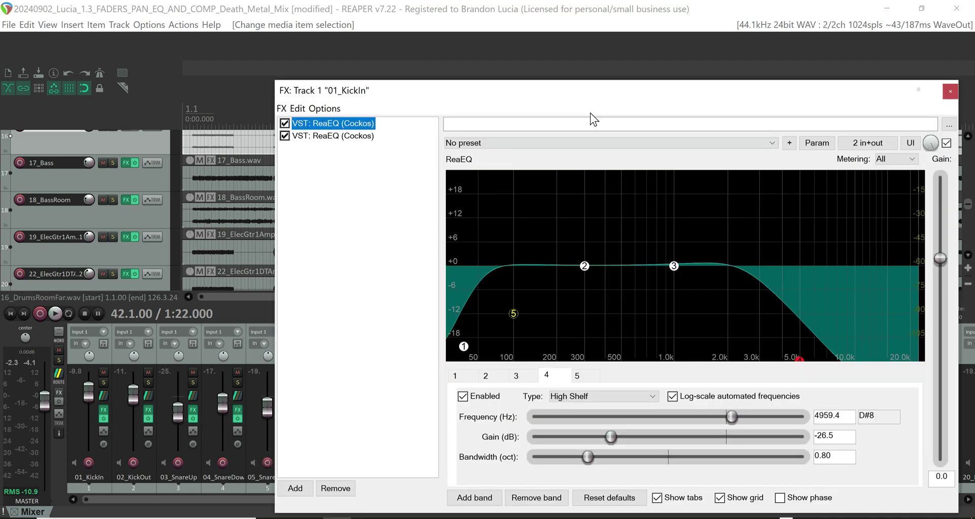
pyautogui.moveTo(450, 95); pyautogui.dragTo(347, 71)
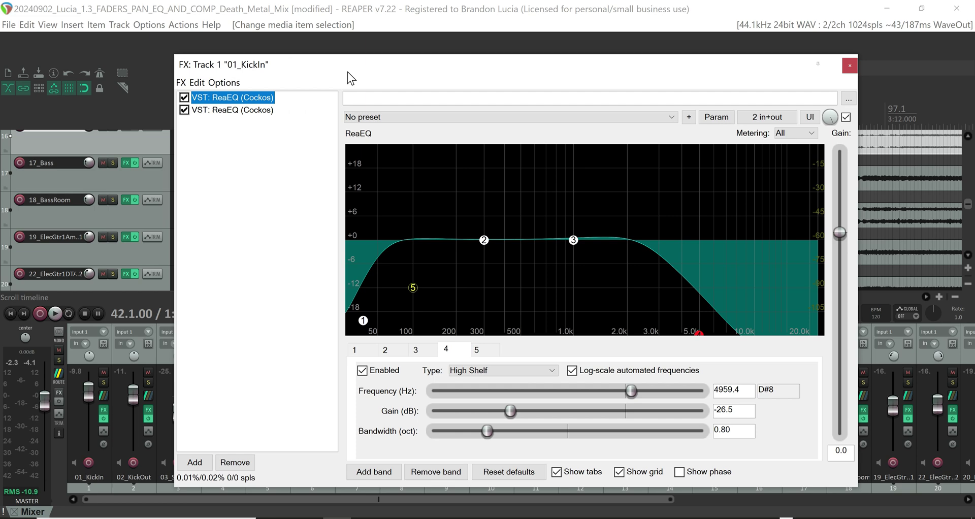
pyautogui.click(282, 151)
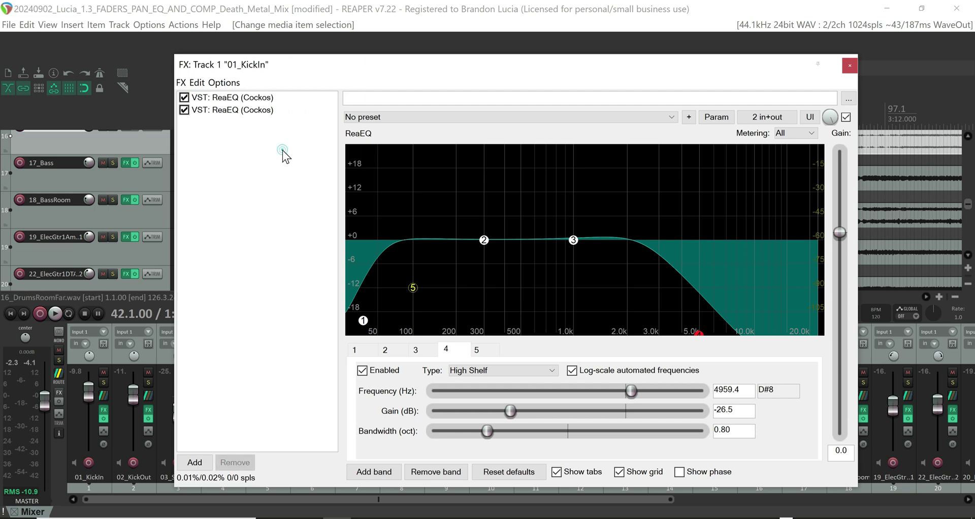
pyautogui.click(194, 462)
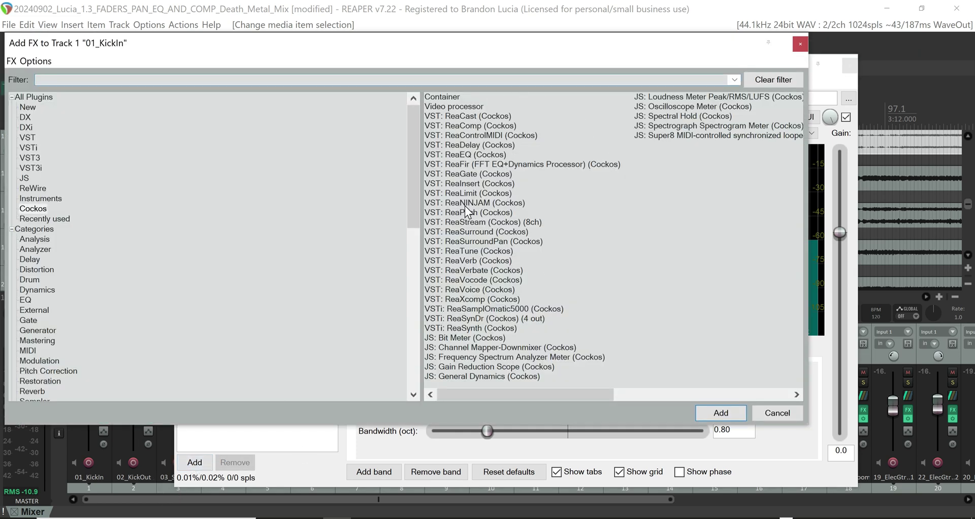
pyautogui.click(465, 126)
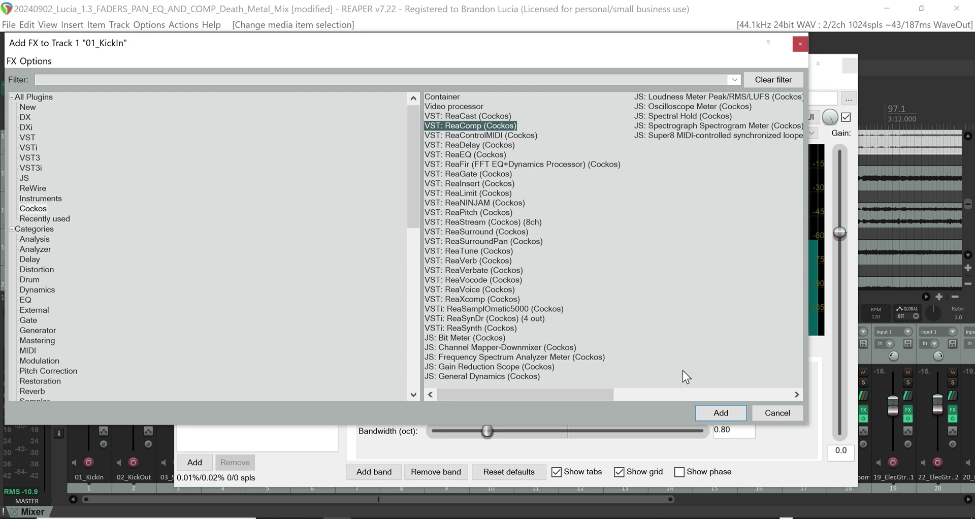
pyautogui.scroll(-10, 91, 275)
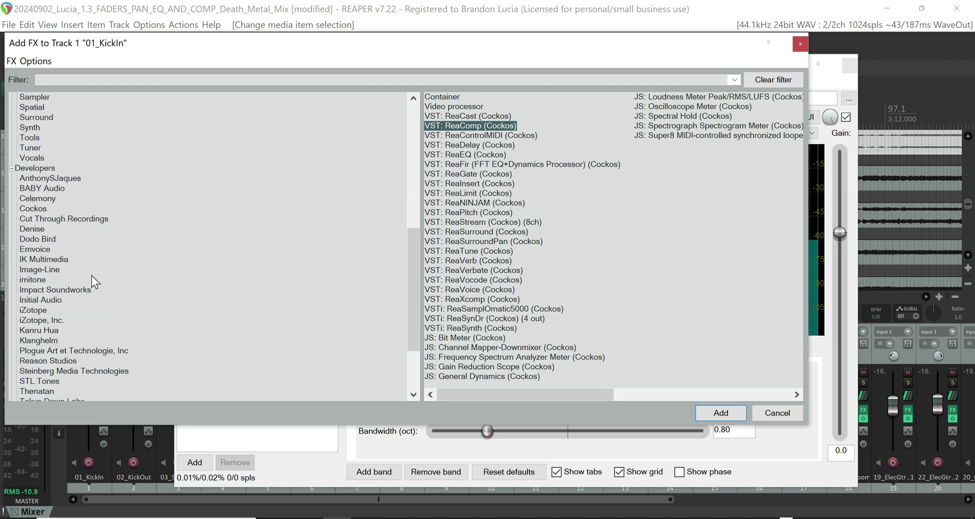
pyautogui.scroll(-3, 86, 280)
pyautogui.scroll(13, 81, 290)
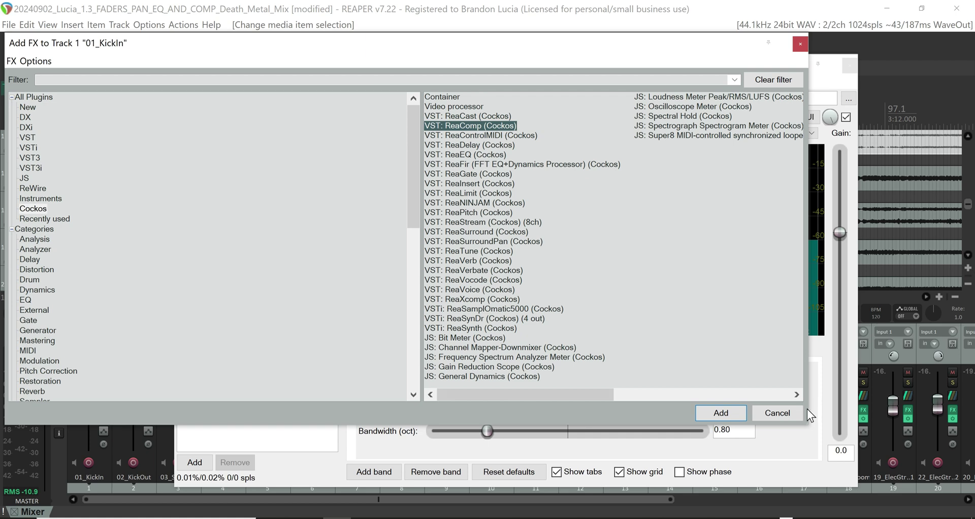
pyautogui.click(724, 414)
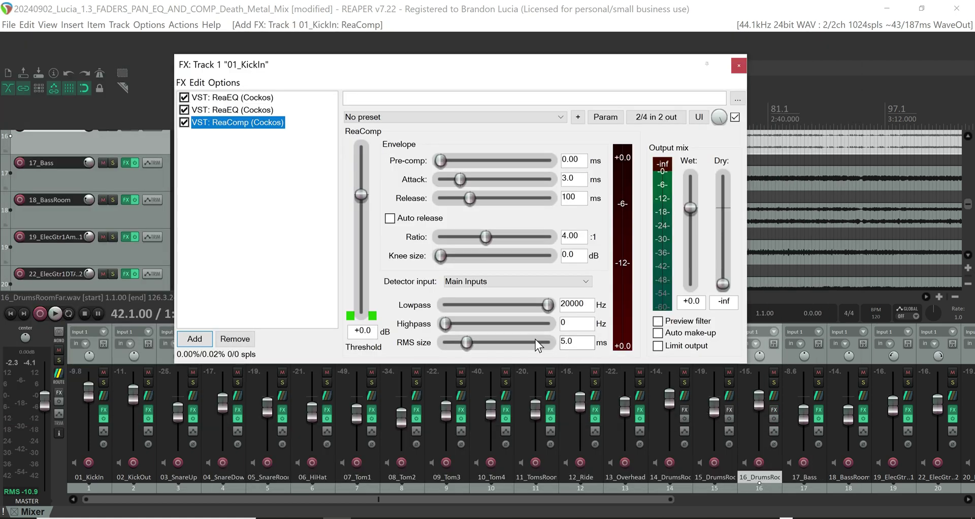
# During playback, set the kick's ReaComp to 500 ms attack, 5000 ms release and +5.3 dB wet, with auto make-up and limit output enabled.
pyautogui.click(564, 236)
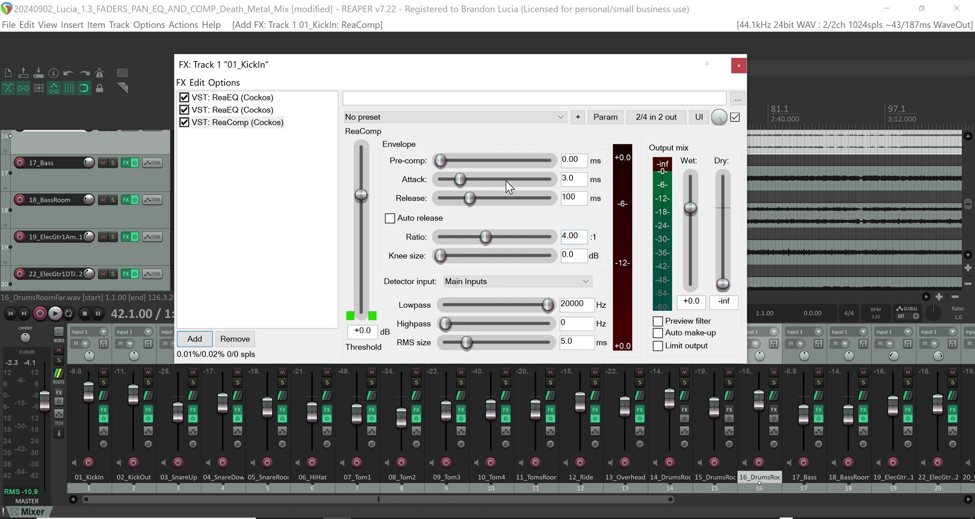
pyautogui.moveTo(465, 181); pyautogui.dragTo(559, 183)
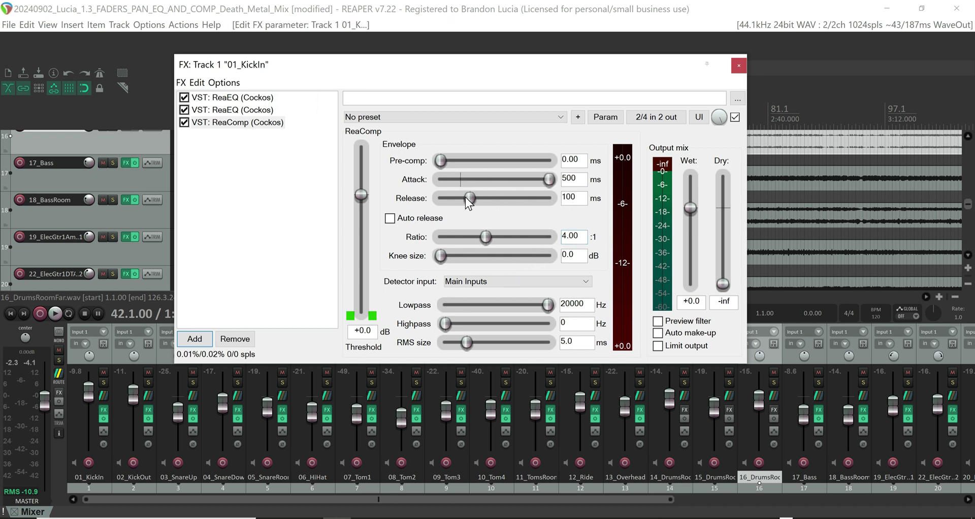
pyautogui.moveTo(466, 197); pyautogui.dragTo(690, 218)
pyautogui.press('space')
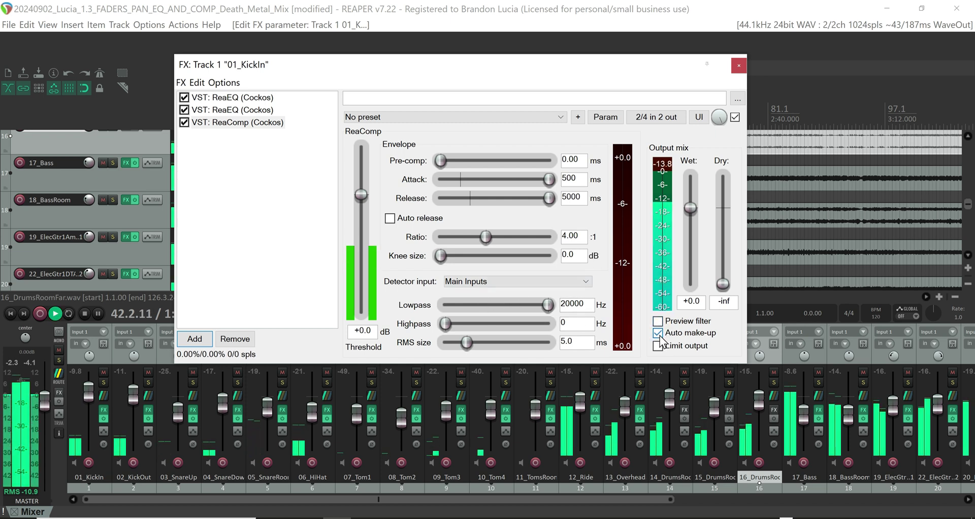
pyautogui.click(659, 332)
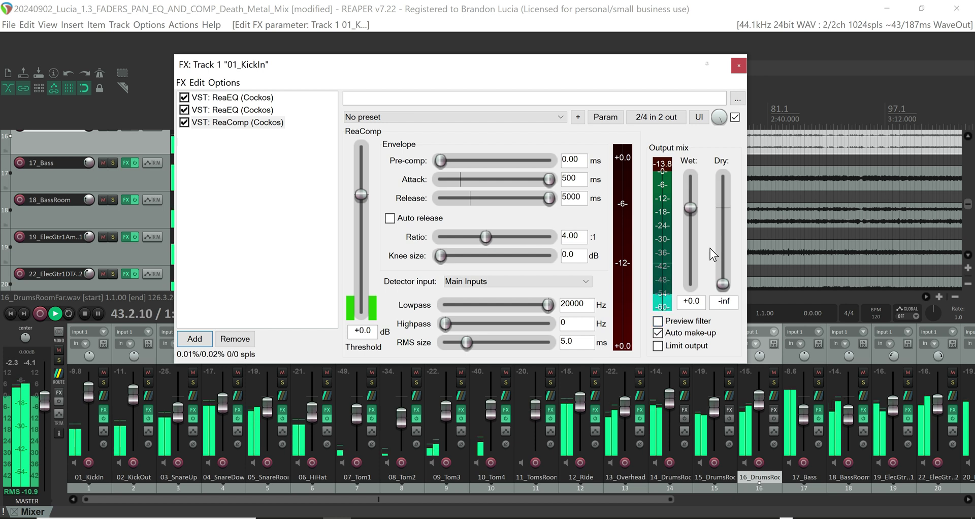
pyautogui.moveTo(693, 207); pyautogui.dragTo(692, 194)
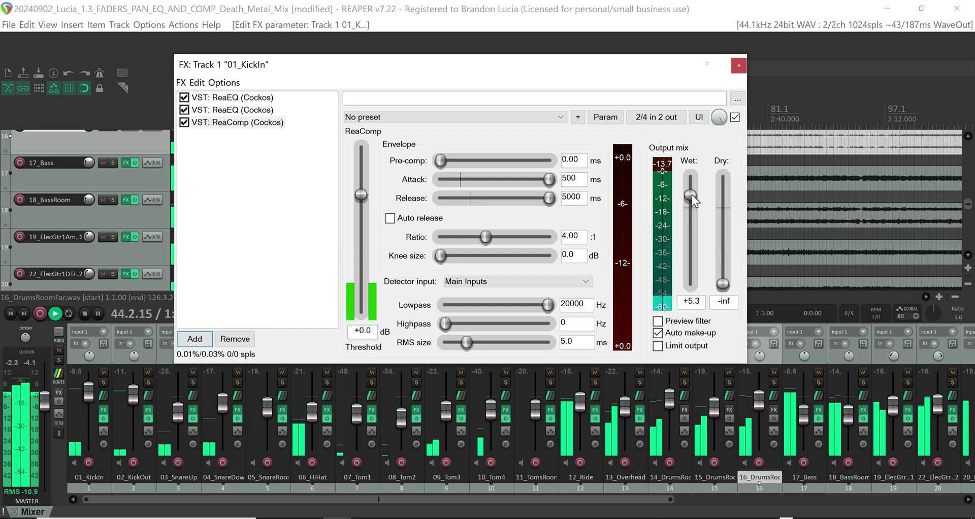
pyautogui.click(659, 346)
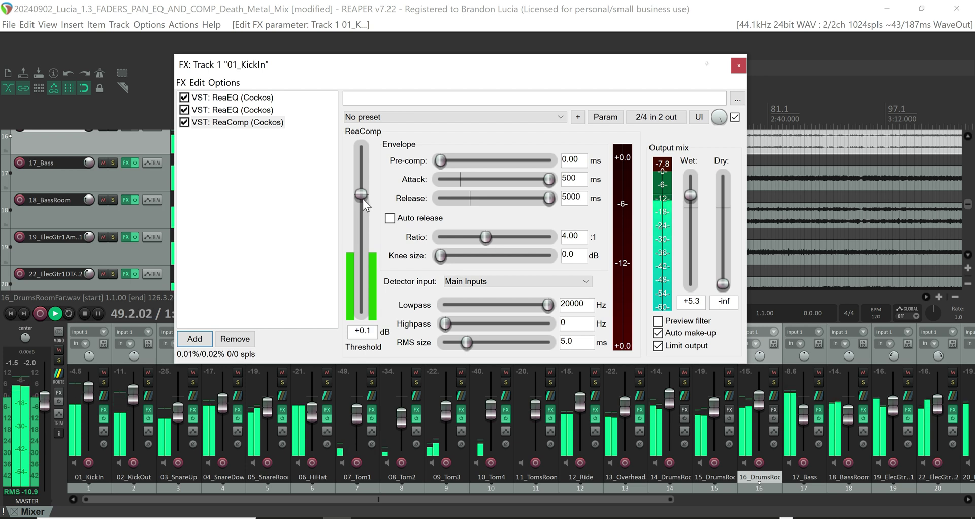
# Lower the kick compressor's threshold to -inf, raise it to -2.3 dB, and stop playback.
pyautogui.moveTo(363, 199); pyautogui.dragTo(376, 337)
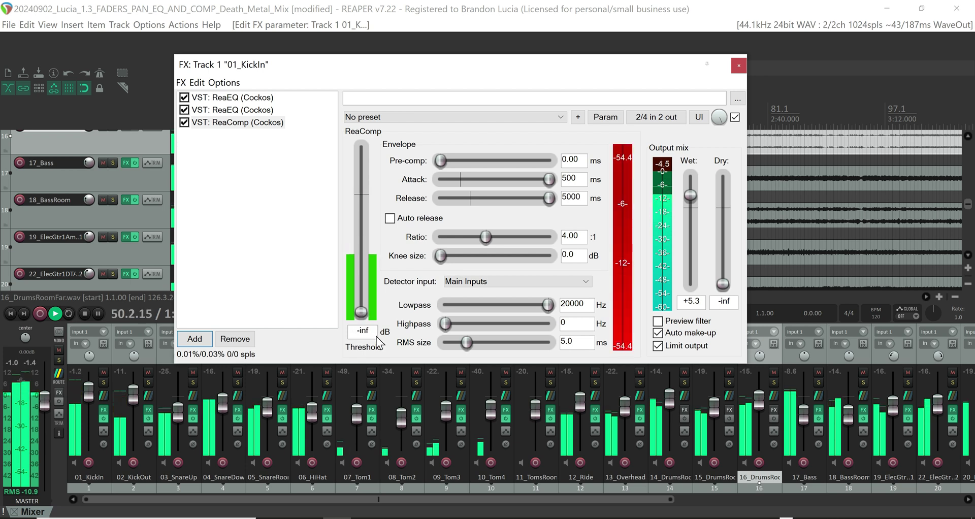
pyautogui.moveTo(364, 306); pyautogui.dragTo(362, 202)
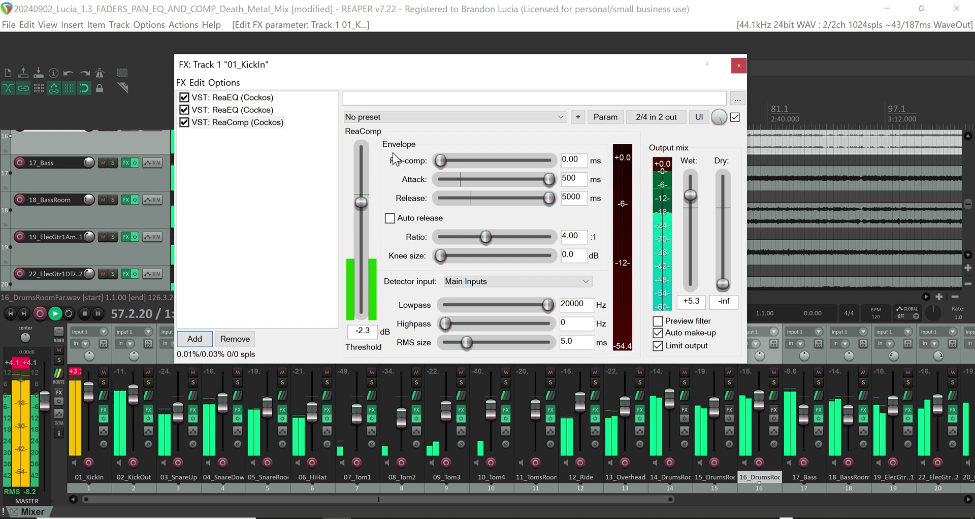
pyautogui.press('space')
# Audition the "stock - steady rock kick" ReaComp preset in playback, stop, and load the "stock - Death Metal kick" preset.
pyautogui.click(422, 120)
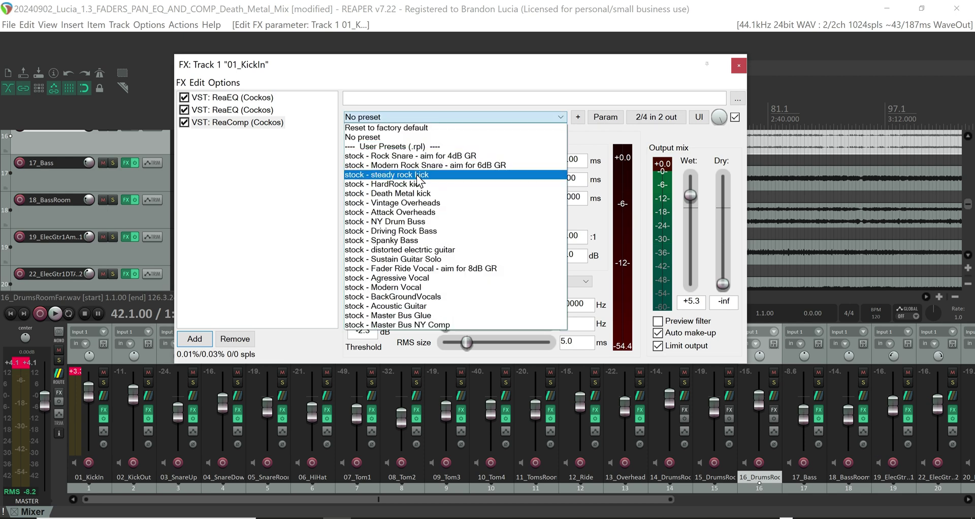
pyautogui.click(419, 175)
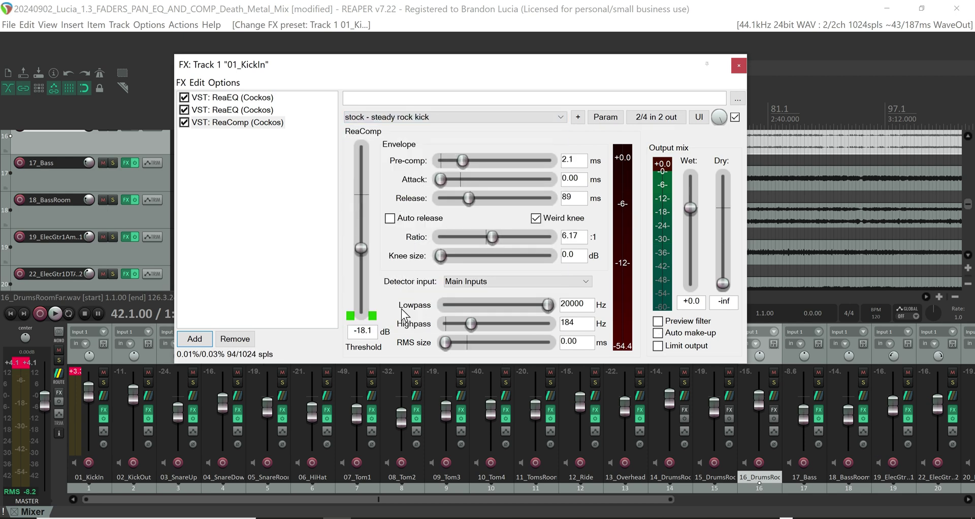
pyautogui.press('space')
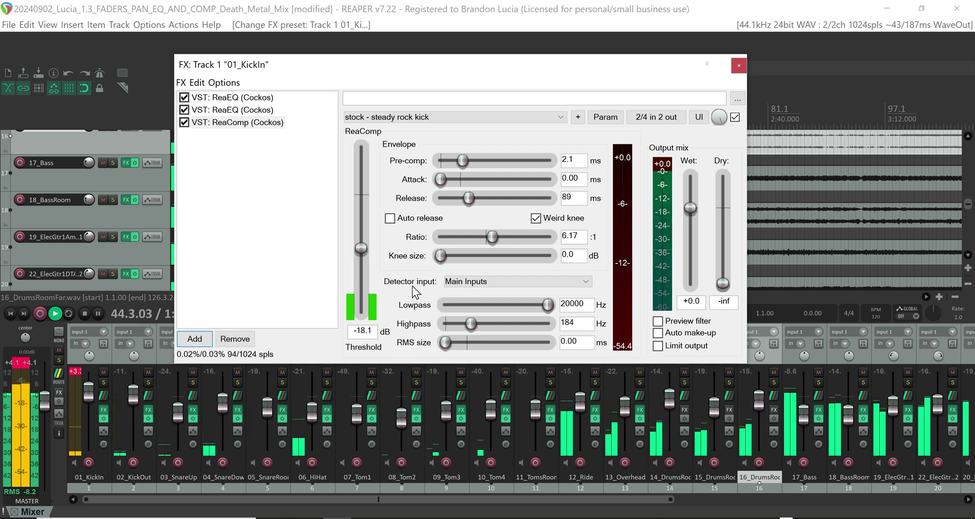
pyautogui.press('space')
pyautogui.click(447, 116)
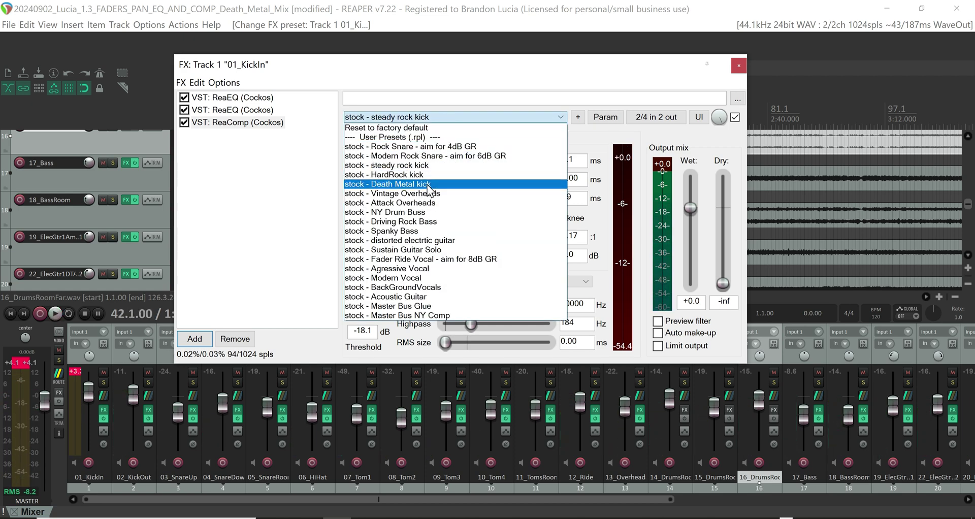
pyautogui.click(427, 184)
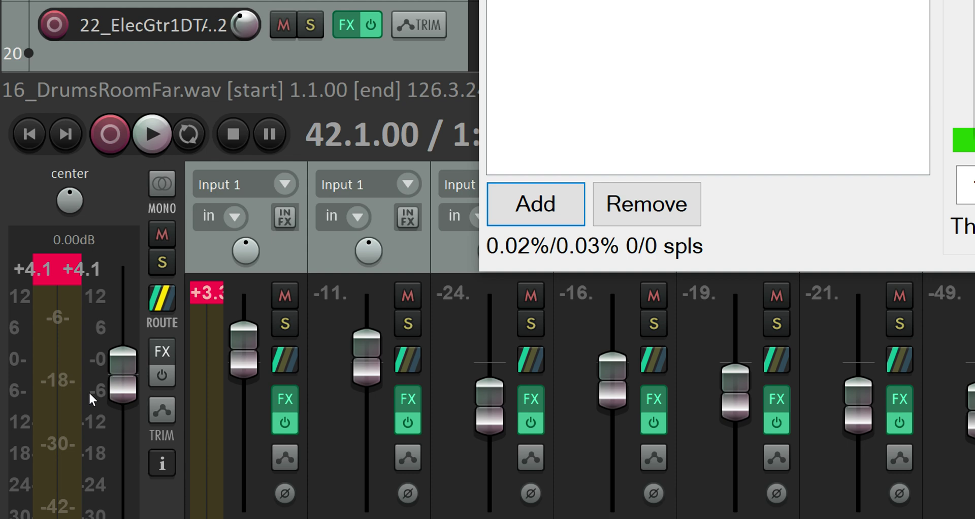
# Lower the 01_KickIn fader to about -7.83 dB and clear the clipped peak indicators on the master and kick track.
pyautogui.moveTo(244, 350); pyautogui.dragTo(243, 392)
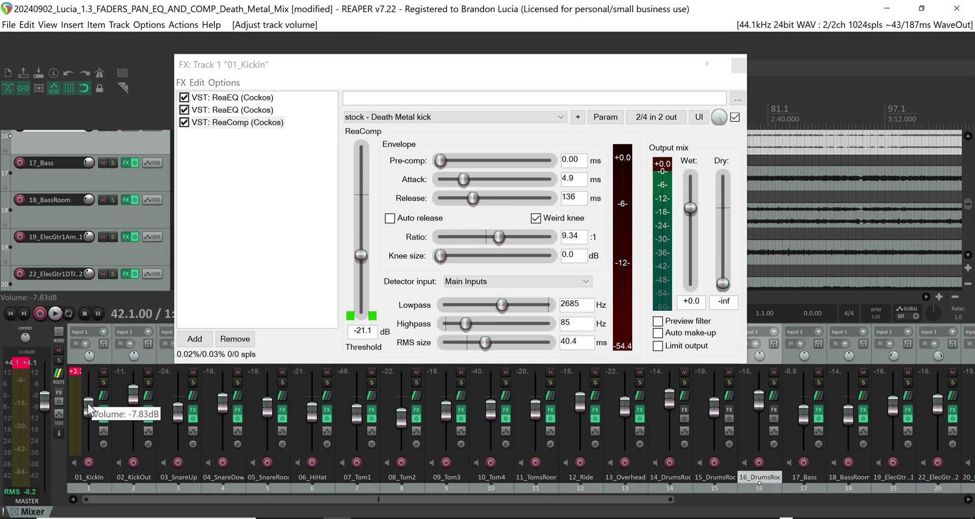
pyautogui.click(29, 360)
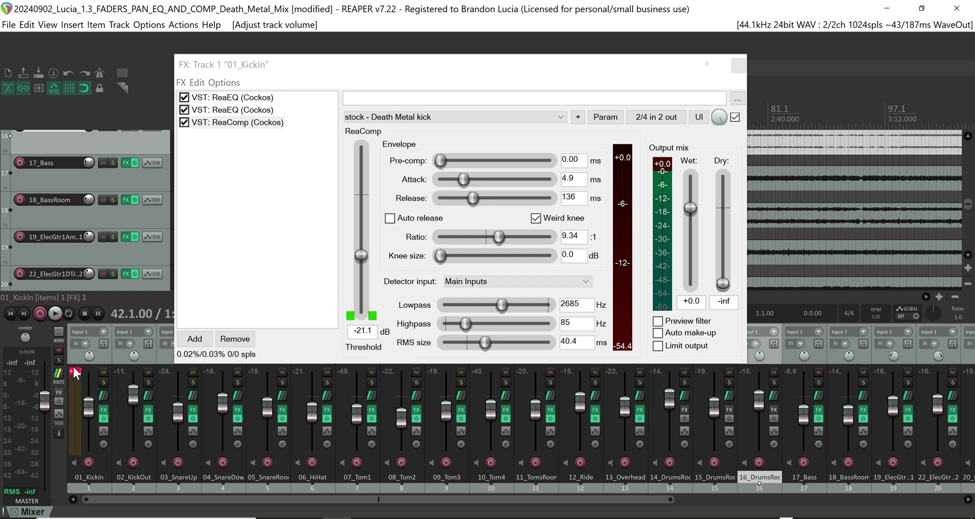
pyautogui.click(81, 367)
pyautogui.click(74, 371)
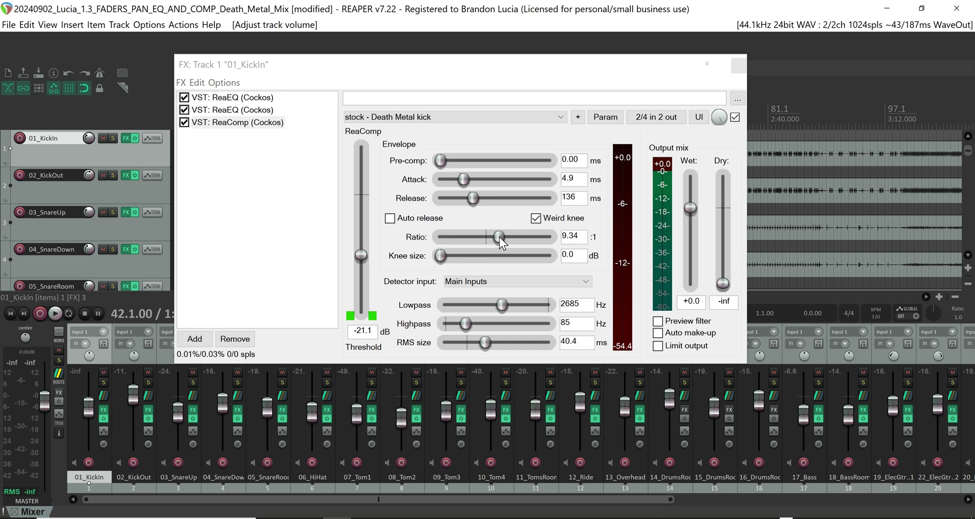
# Set the kick's ReaComp to ratio 6.00, attack 500 ms, release 5000 ms, lowpass and highpass 0 Hz, and RMS size 21.7 ms.
pyautogui.moveTo(498, 236); pyautogui.dragTo(492, 235)
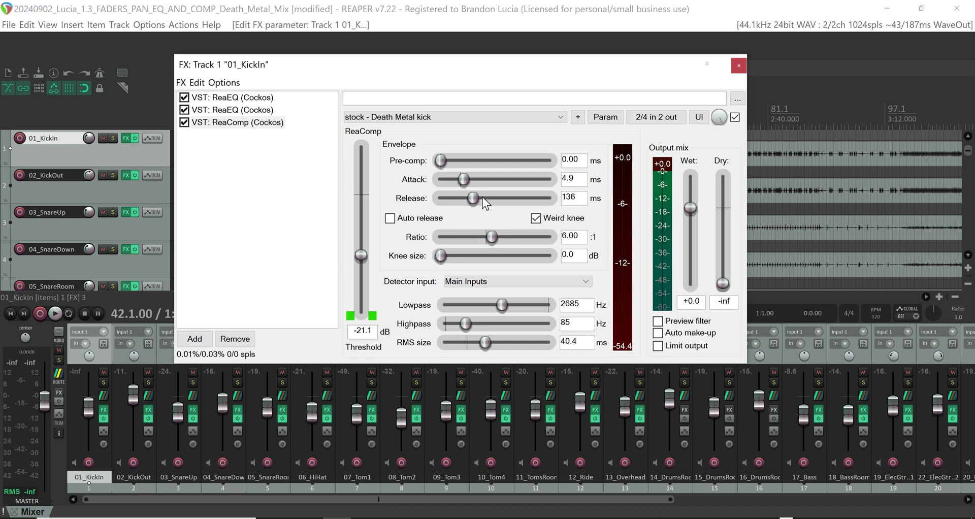
pyautogui.moveTo(483, 197); pyautogui.dragTo(553, 184)
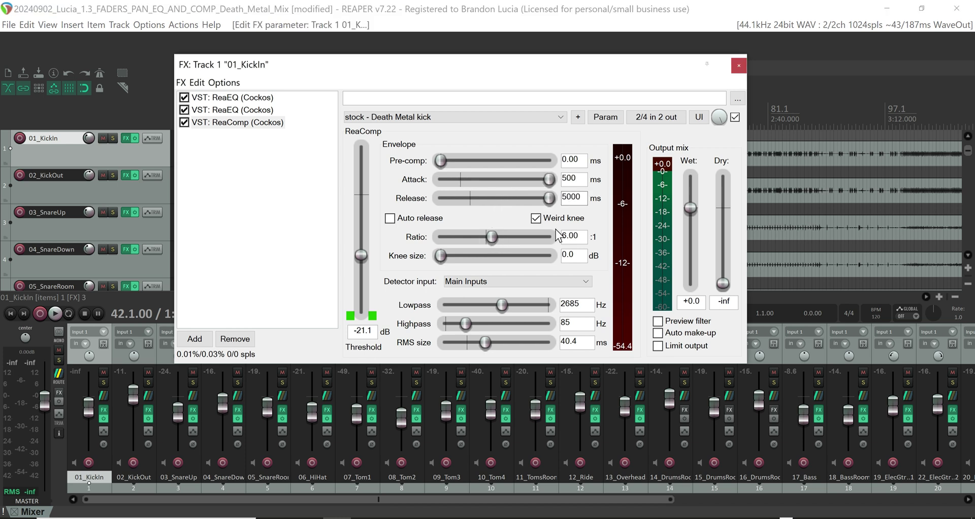
pyautogui.doubleClick(501, 305)
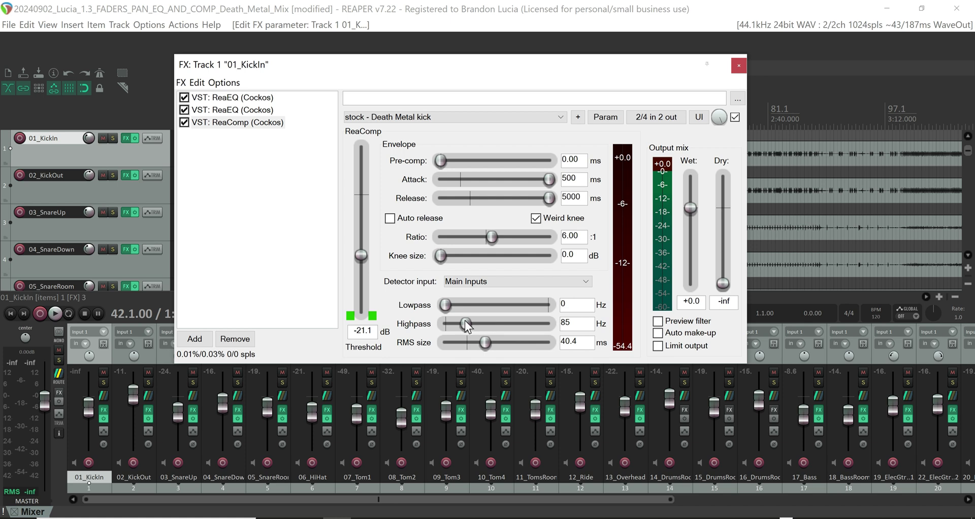
pyautogui.doubleClick(465, 323)
pyautogui.moveTo(486, 340)
pyautogui.mouseDown()
pyautogui.moveTo(433, 341)
pyautogui.moveTo(481, 340)
pyautogui.mouseUp()
# Enable auto make-up and limit output, set wet to +2.6 dB, play the mix while moving the threshold to -27.5 dB, and stop.
pyautogui.click(657, 347)
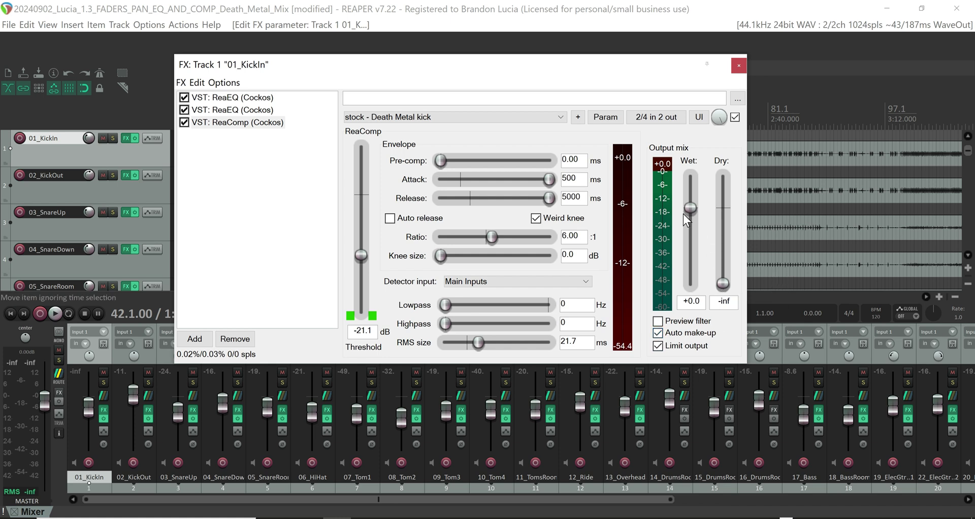
pyautogui.moveTo(689, 208); pyautogui.dragTo(690, 201)
pyautogui.press('space')
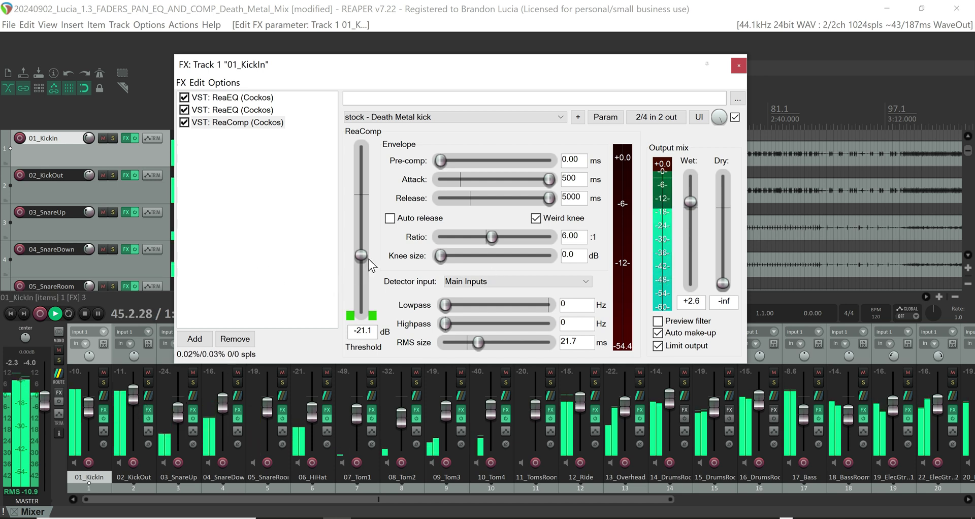
pyautogui.moveTo(361, 254); pyautogui.dragTo(360, 219)
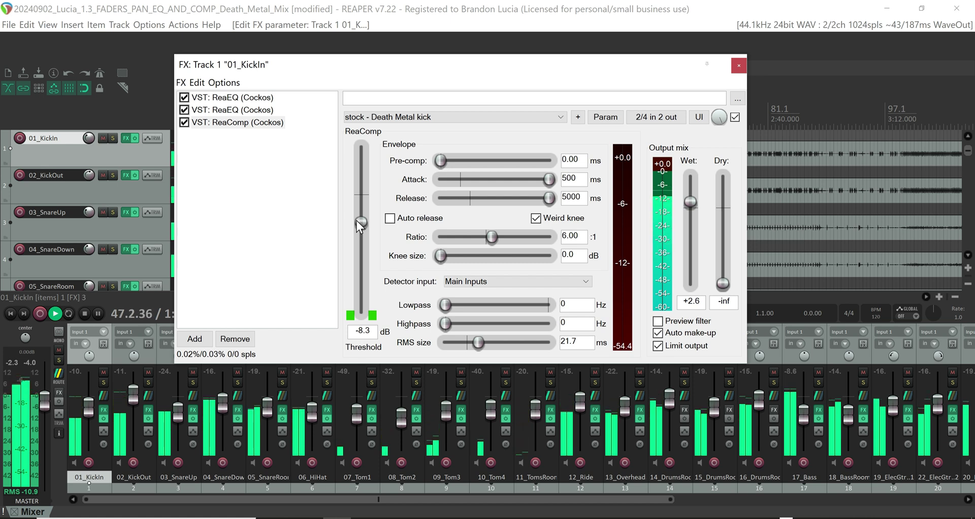
pyautogui.moveTo(357, 221); pyautogui.dragTo(361, 268)
pyautogui.press('space')
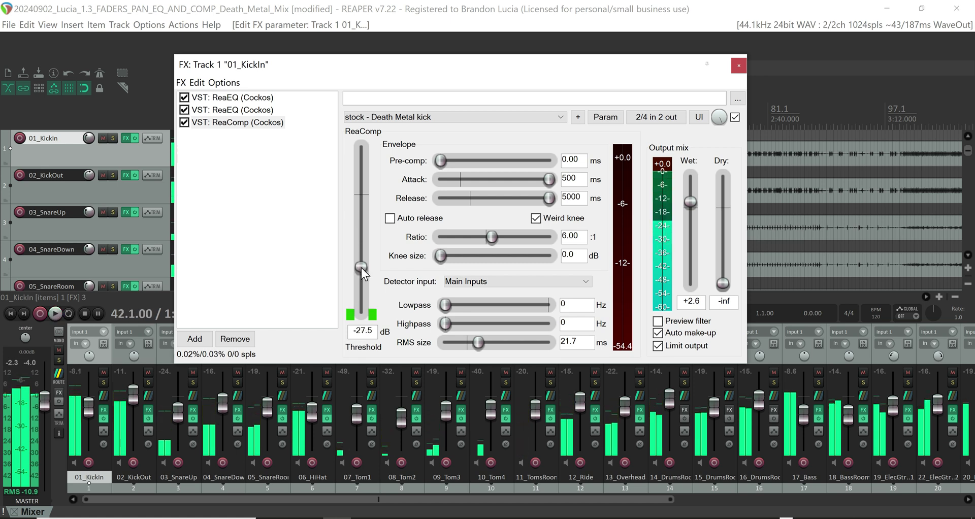
# Reset the kick's ReaComp to factory default, and try the lowpass at 2151 Hz before returning it to 20000 Hz.
pyautogui.click(419, 118)
pyautogui.click(409, 126)
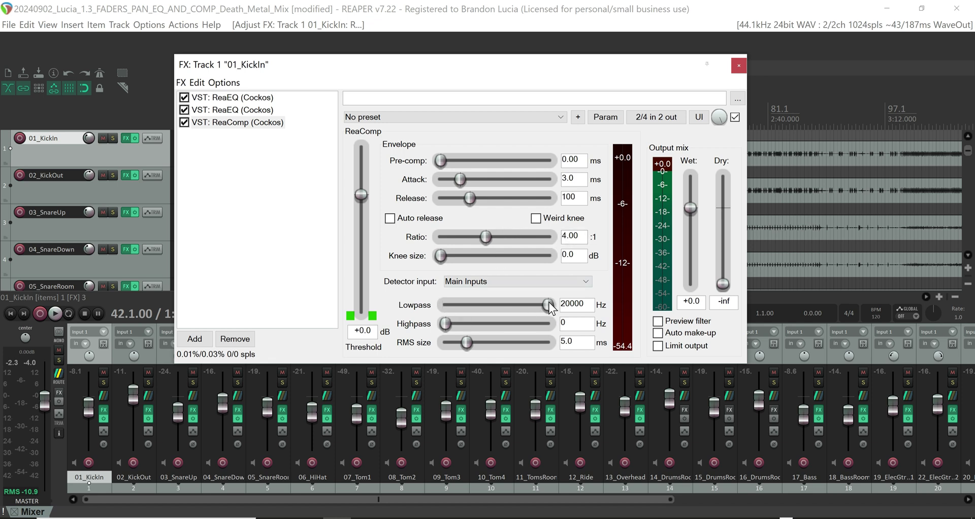
pyautogui.moveTo(548, 301); pyautogui.dragTo(500, 305)
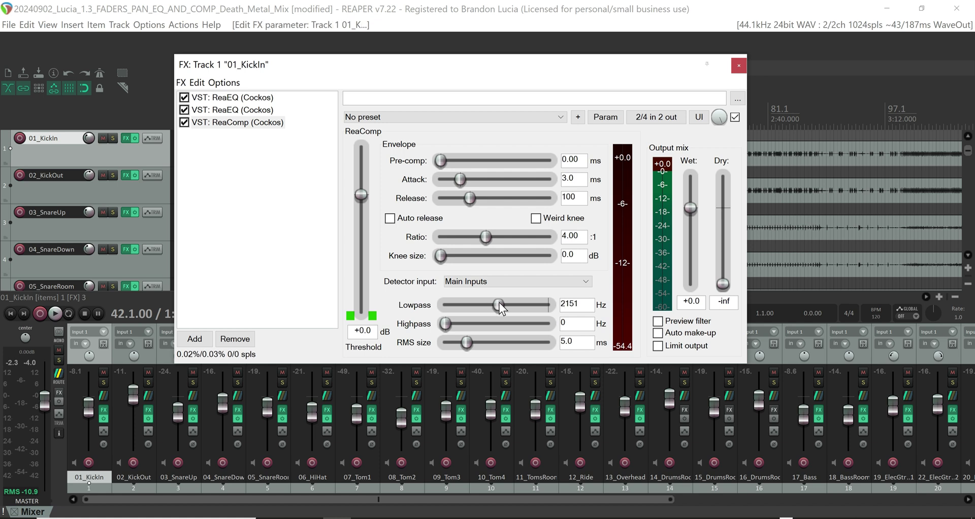
pyautogui.moveTo(500, 308); pyautogui.dragTo(591, 312)
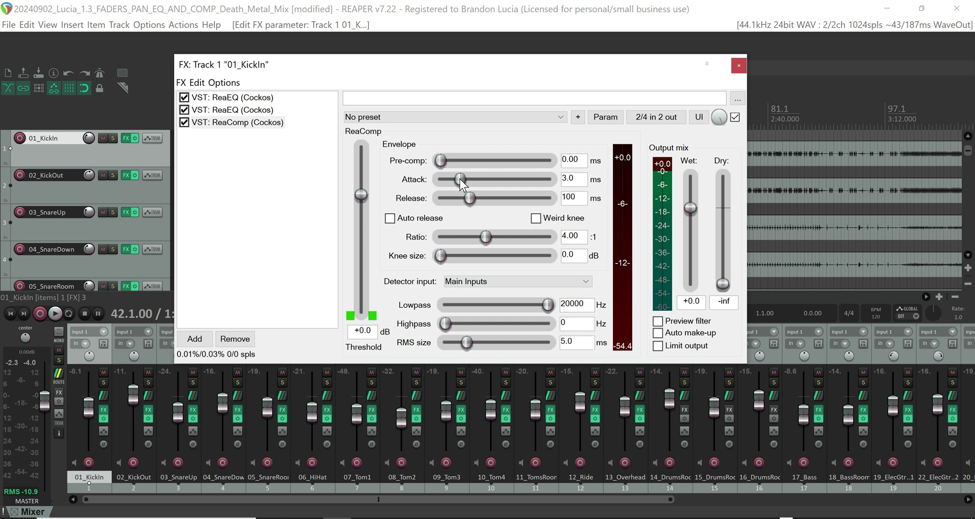
# Set the kick's ReaComp to attack 500 ms, release 5000 ms, threshold -1.2 dB and wet +6.7 dB, with preview filter and auto make-up enabled.
pyautogui.moveTo(471, 200); pyautogui.dragTo(629, 218)
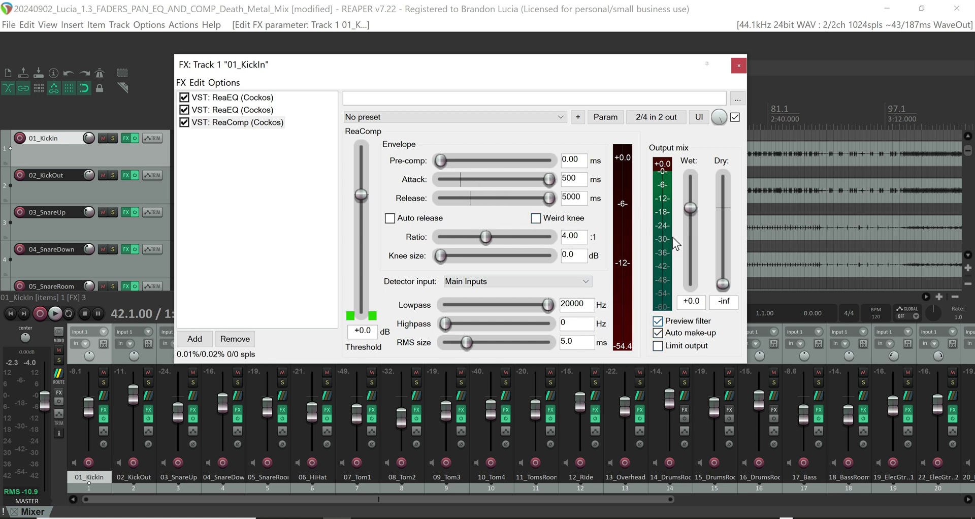
pyautogui.moveTo(688, 209); pyautogui.dragTo(691, 198)
pyautogui.moveTo(365, 193); pyautogui.dragTo(368, 197)
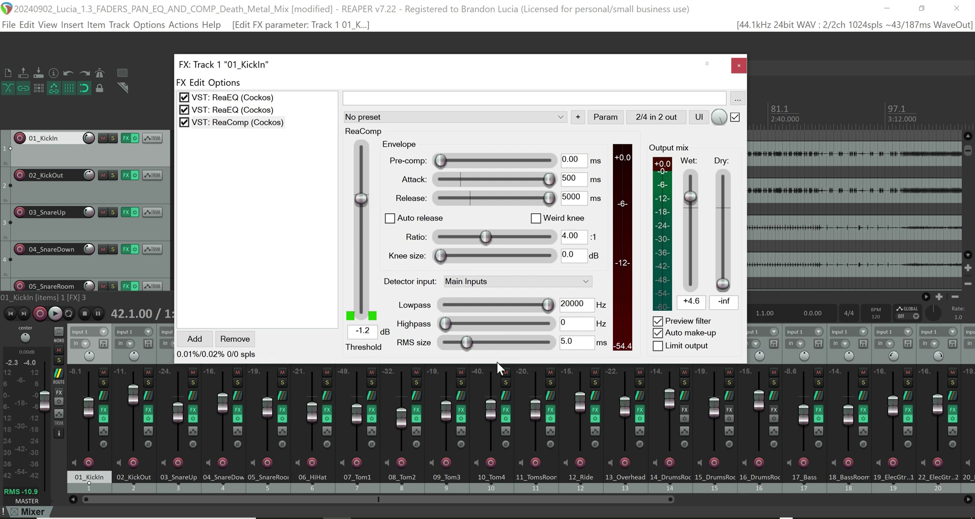
pyautogui.press('space')
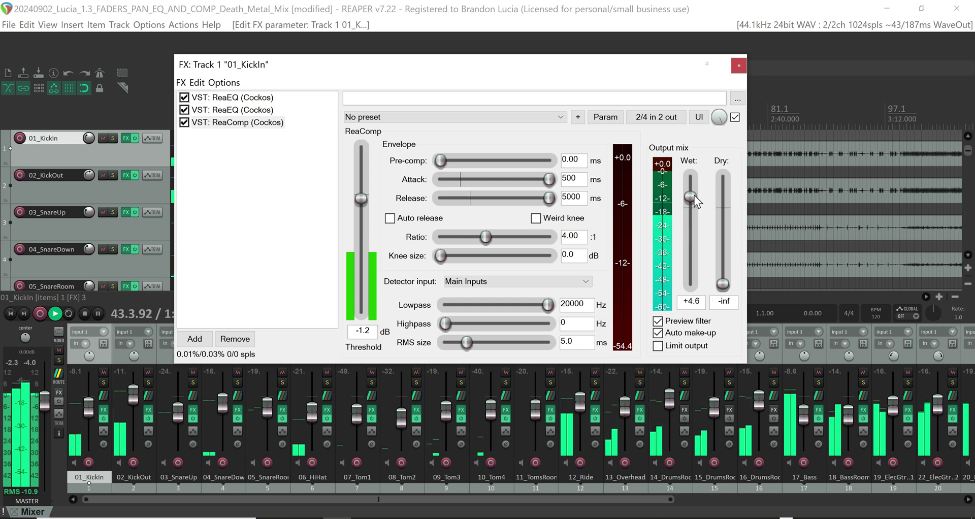
pyautogui.moveTo(693, 195); pyautogui.dragTo(692, 174)
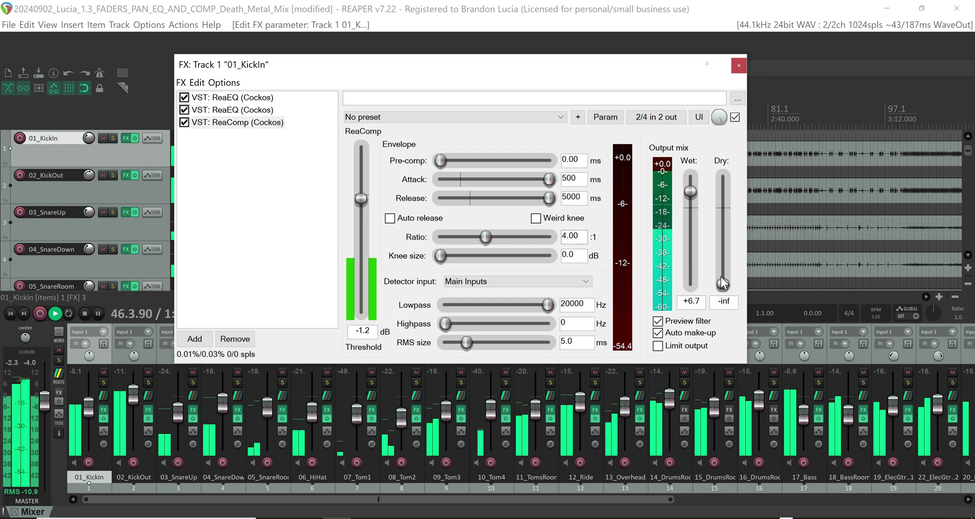
# Solo 01_KickIn, raise its fader, and bypass and re-enable ReaComp to compare the kick with and without compression.
pyautogui.click(101, 380)
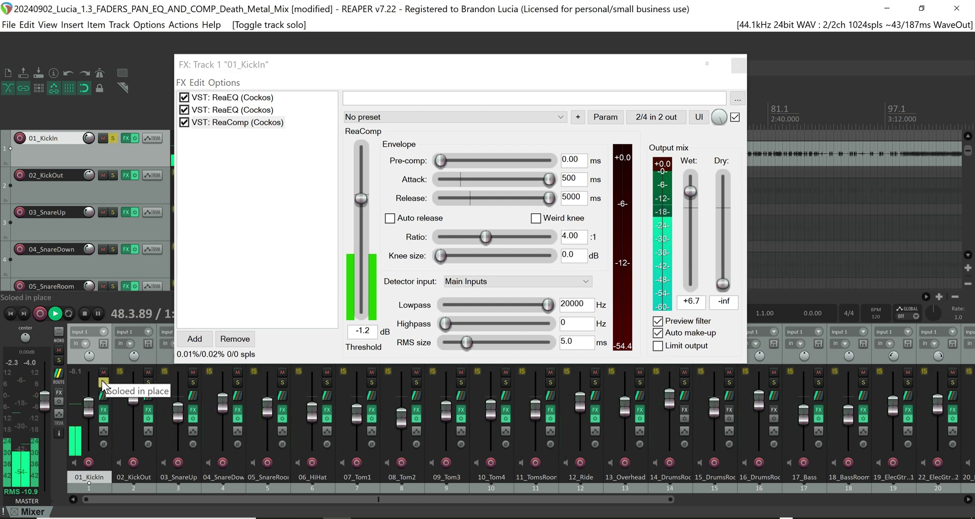
pyautogui.moveTo(87, 404); pyautogui.dragTo(89, 385)
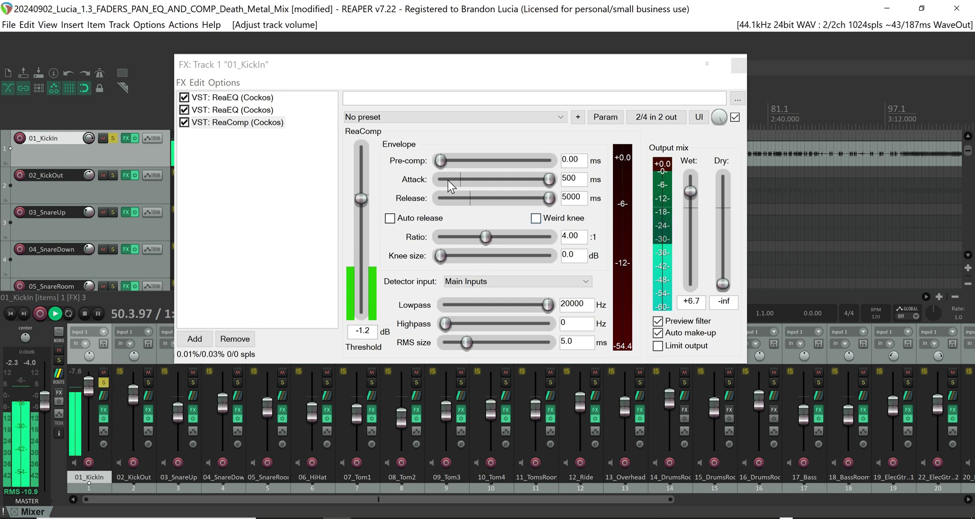
pyautogui.click(735, 118)
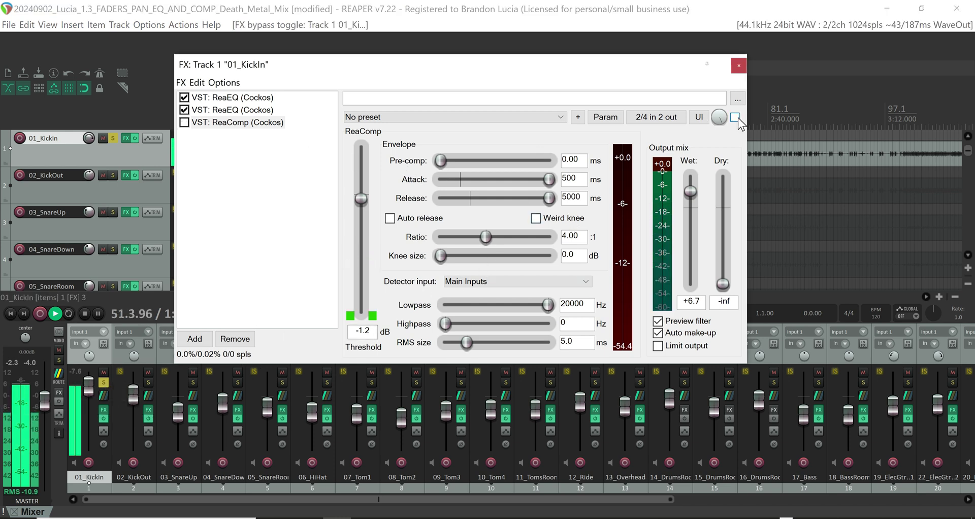
pyautogui.click(735, 117)
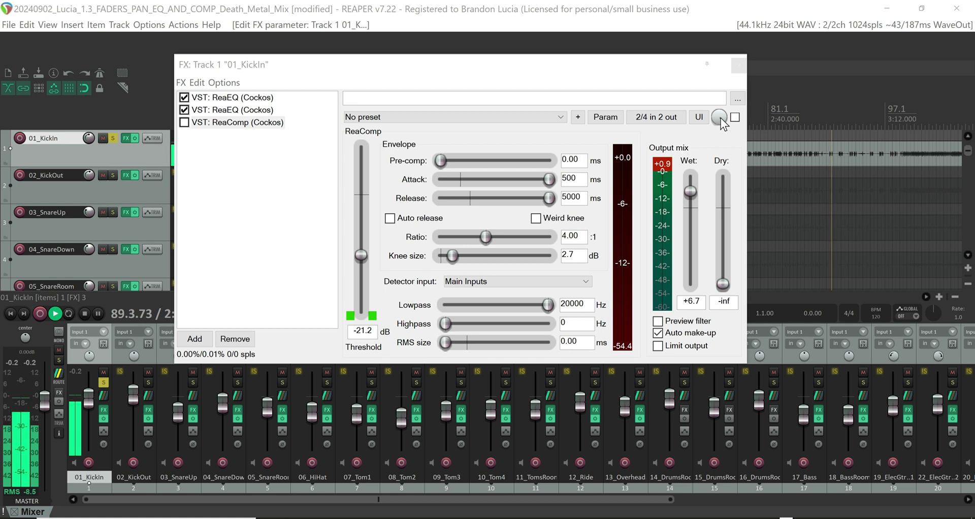
# Restart playback at bar 80, compare the soloed kick with ReaComp on and bypassed, leave ReaComp enabled, and stop.
pyautogui.click(760, 134)
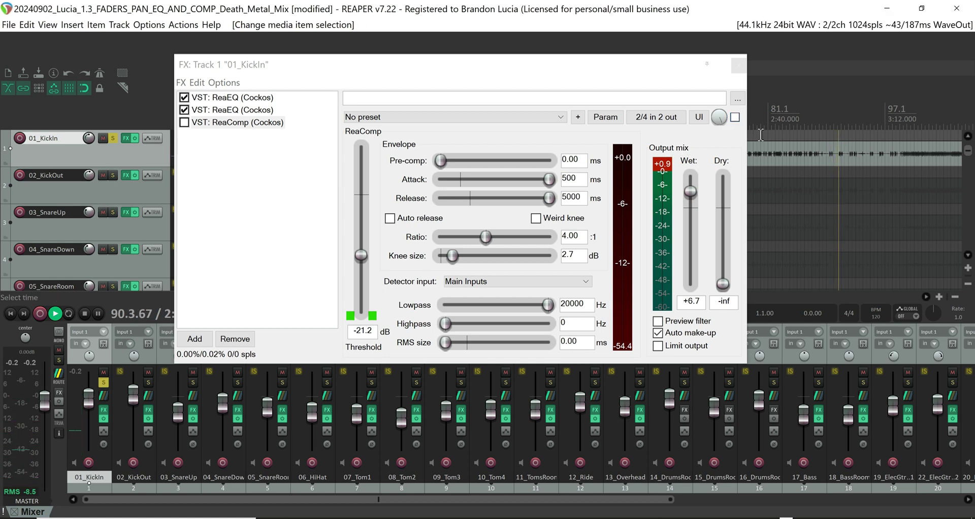
pyautogui.click(736, 118)
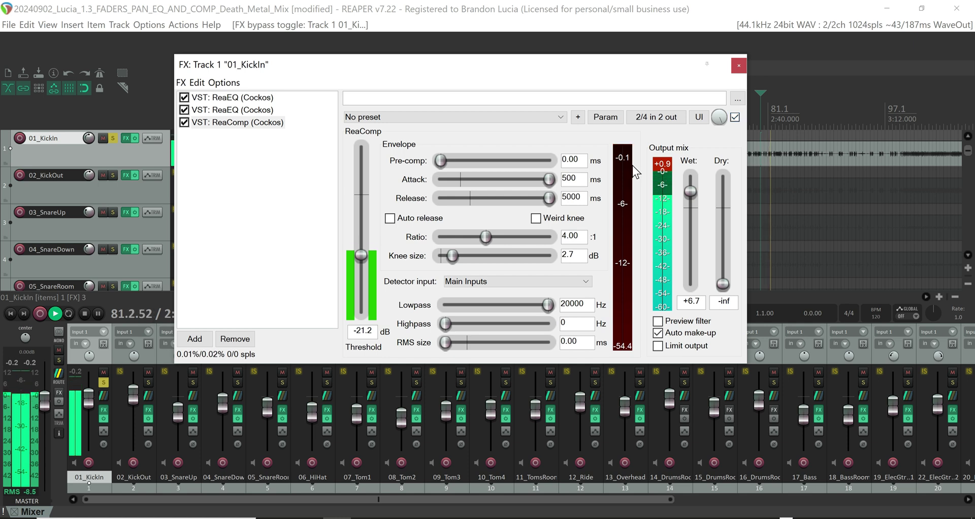
pyautogui.click(738, 120)
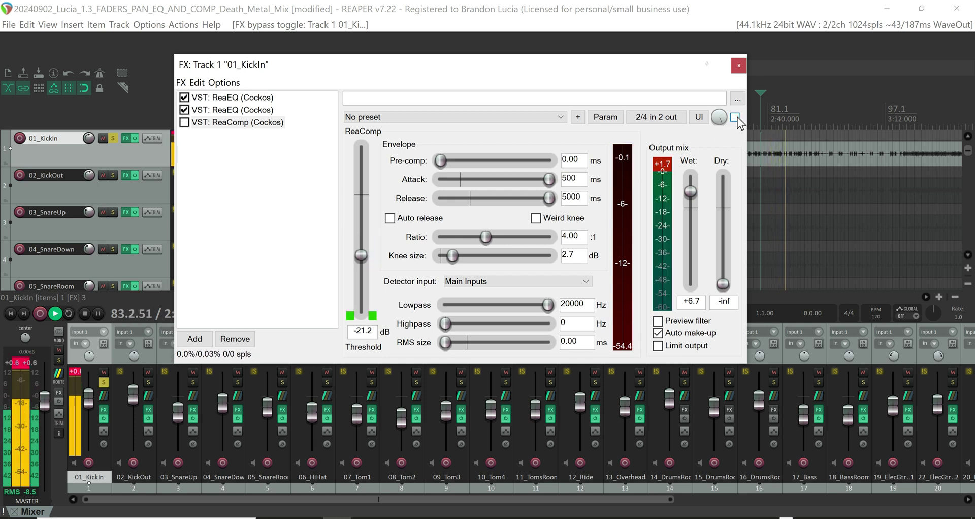
pyautogui.click(735, 118)
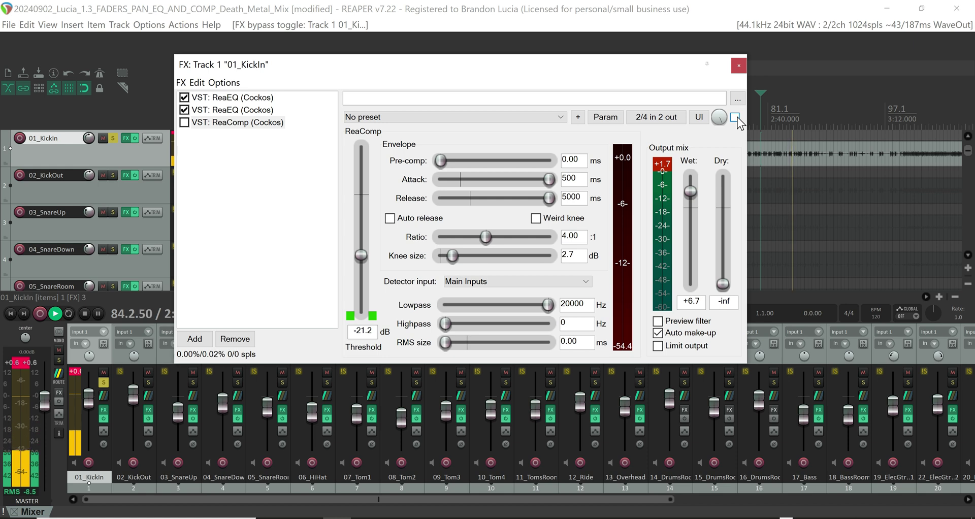
pyautogui.press('space')
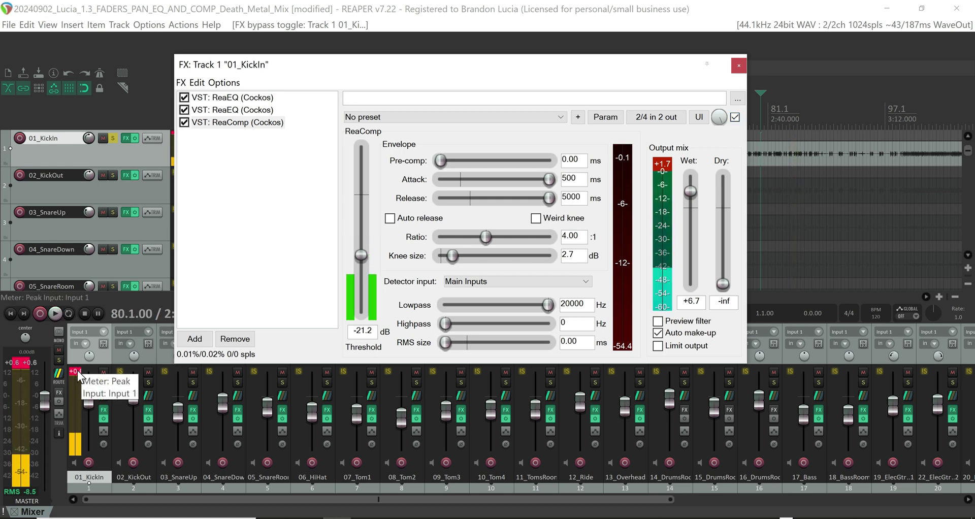
# Clear the clipped peak indicators on 01_KickIn and the master, lower the kick fader slightly, and play the soloed kick briefly.
pyautogui.click(77, 371)
pyautogui.click(29, 361)
pyautogui.moveTo(87, 395); pyautogui.dragTo(90, 401)
pyautogui.press('space')
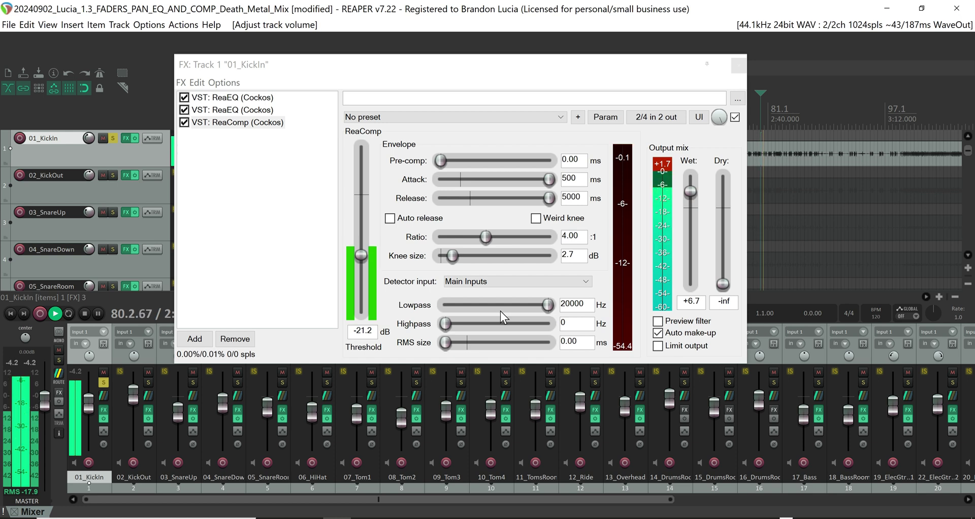
pyautogui.press('space')
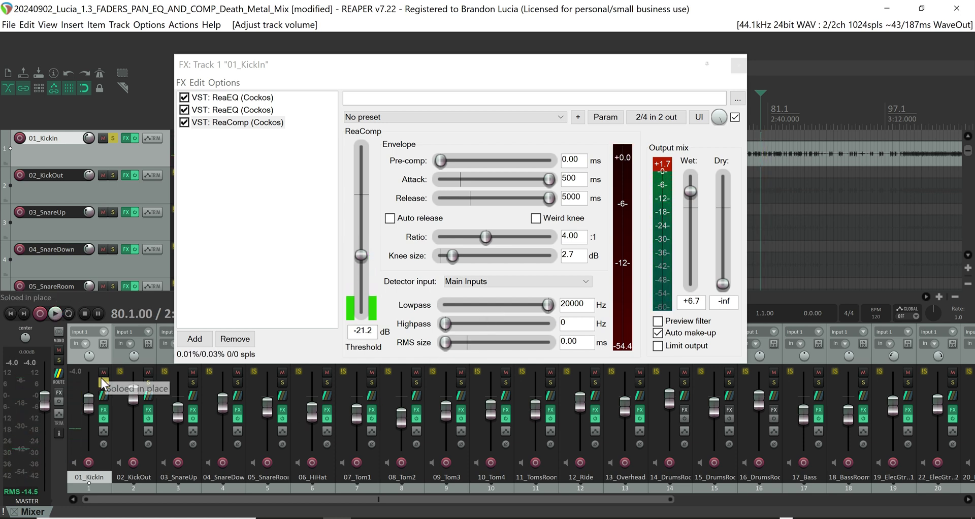
# Unsolo 01_KickIn, lower its fader to about -7.56 dB while the full mix plays, and stop playback.
pyautogui.click(101, 378)
pyautogui.press('space')
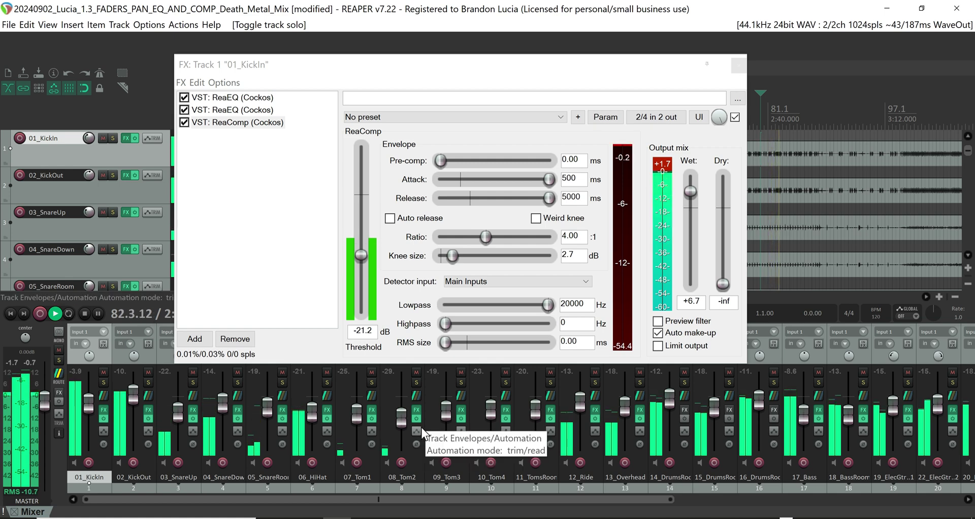
pyautogui.moveTo(84, 405)
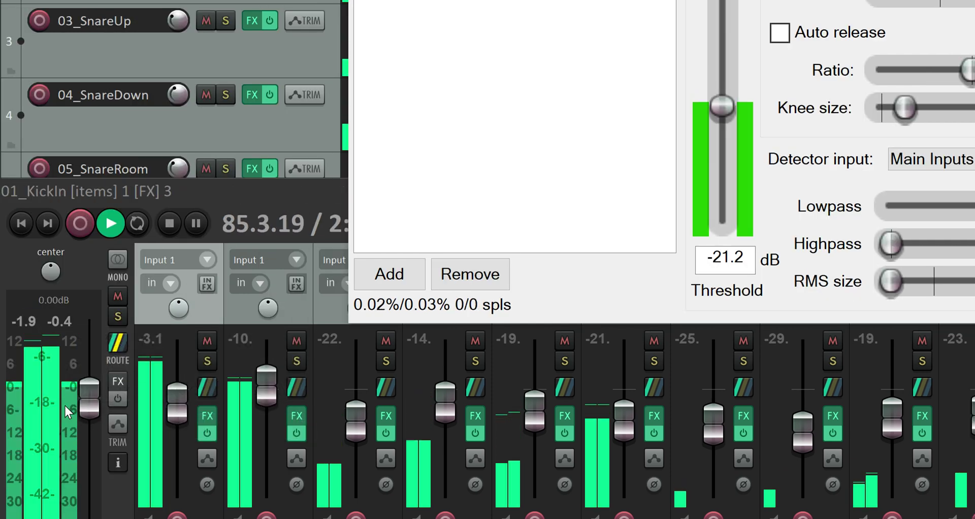
pyautogui.moveTo(177, 398); pyautogui.dragTo(177, 408)
pyautogui.scroll(-1, 91, 407)
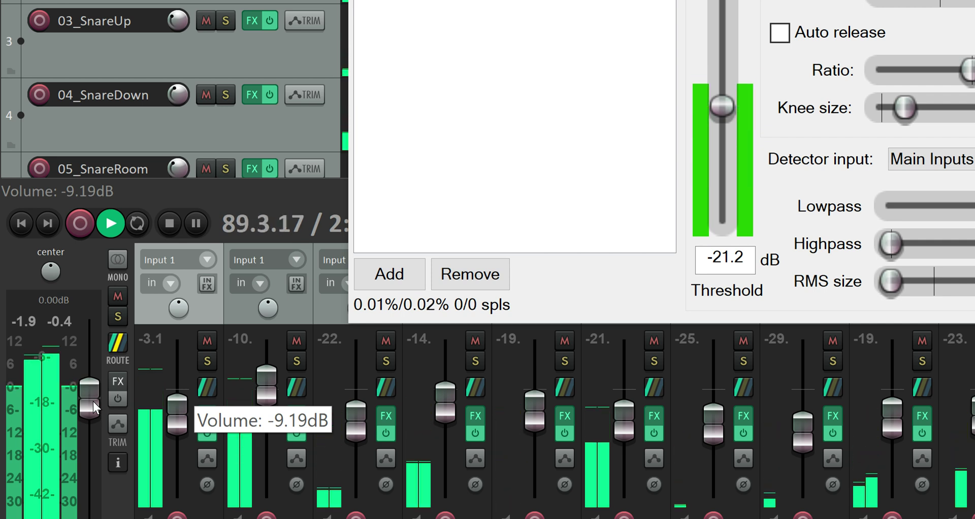
pyautogui.press('space')
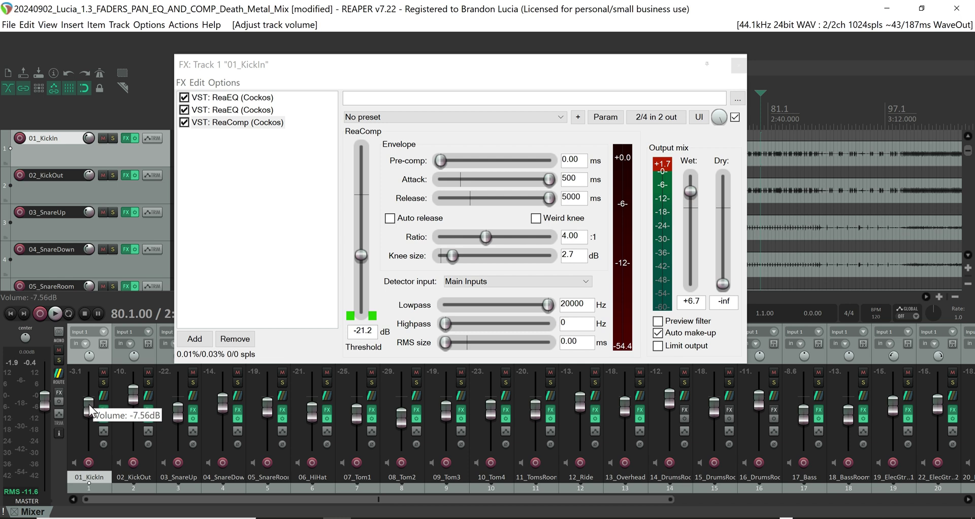
# Close the kick's effects window, select the four ElecGtr1 tracks 19 to 22, and lower their faders together, 19_ElecGtr1Amp1 to about -11.3 dB.
pyautogui.moveTo(657, 502); pyautogui.dragTo(945, 501)
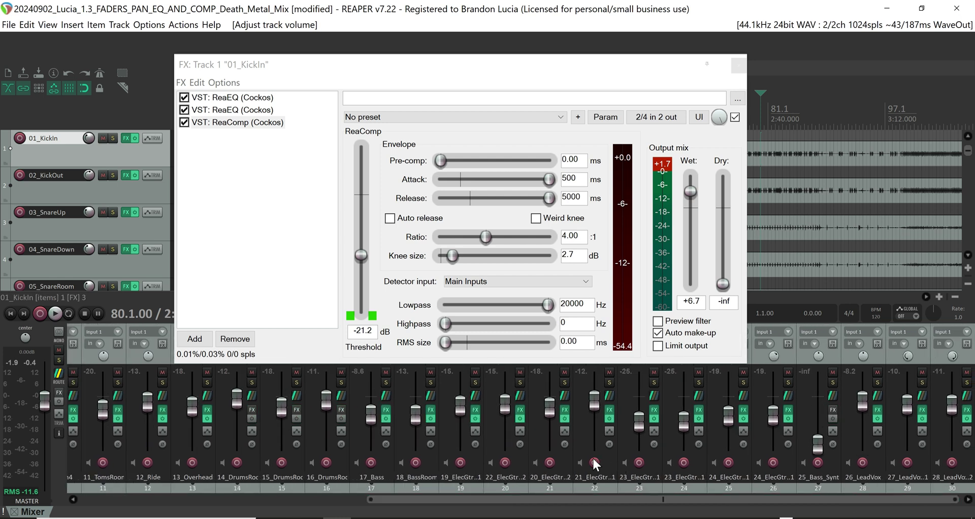
pyautogui.click(463, 481)
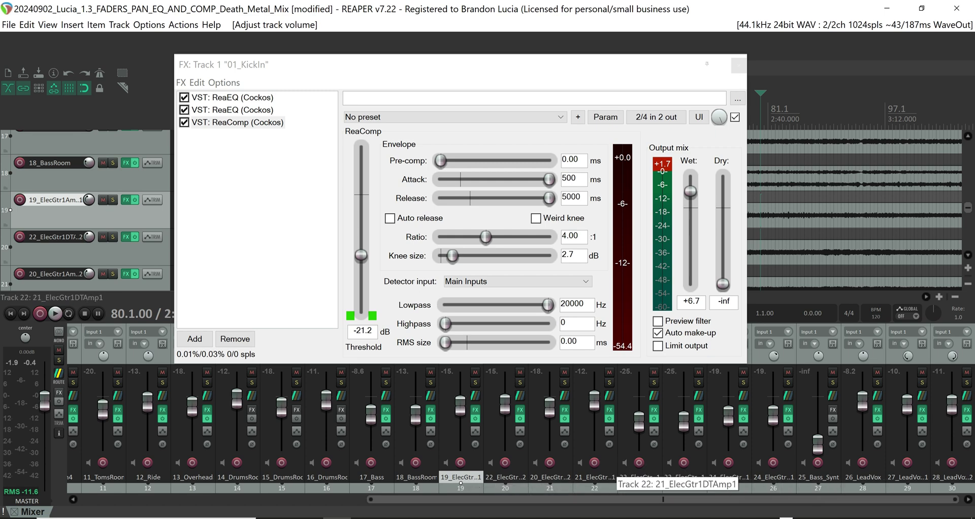
pyautogui.click(738, 66)
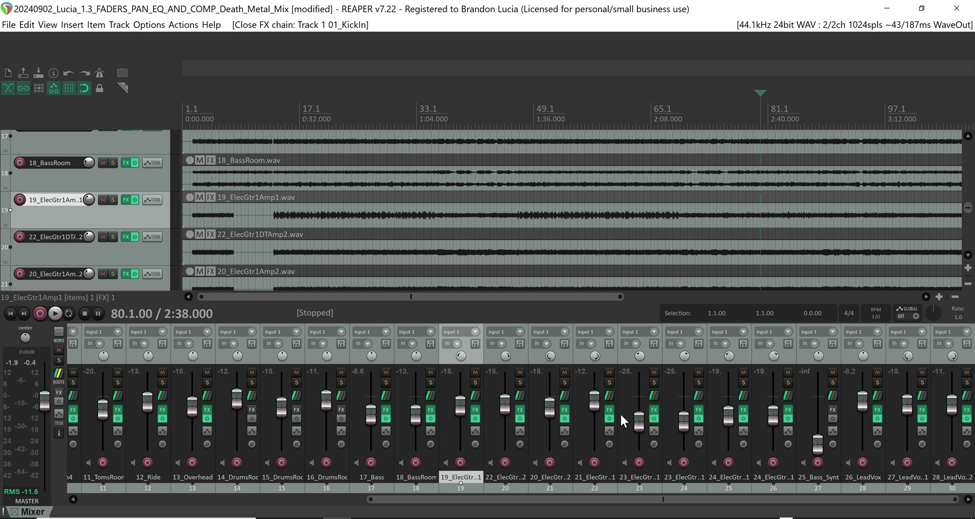
pyautogui.keyDown('shift'); pyautogui.click(602, 483); pyautogui.keyUp('shift')
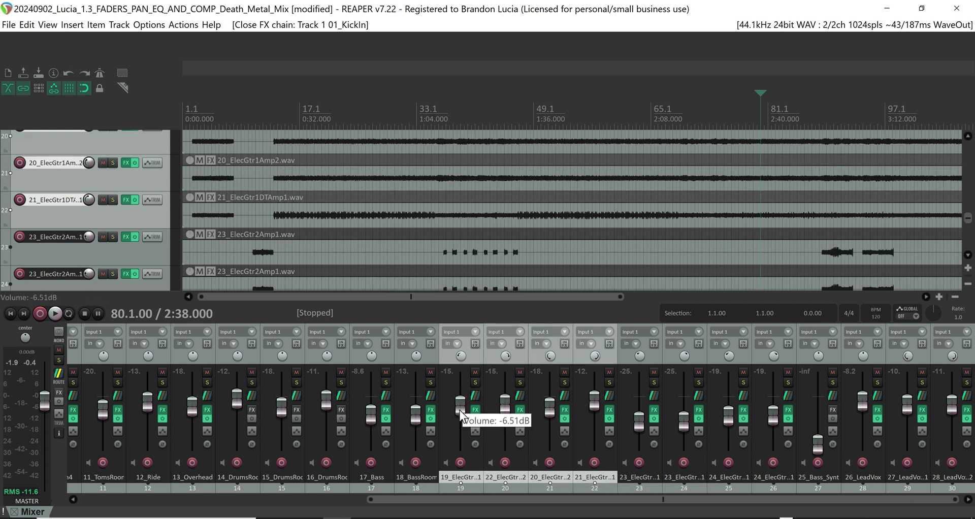
pyautogui.moveTo(459, 410); pyautogui.dragTo(459, 415)
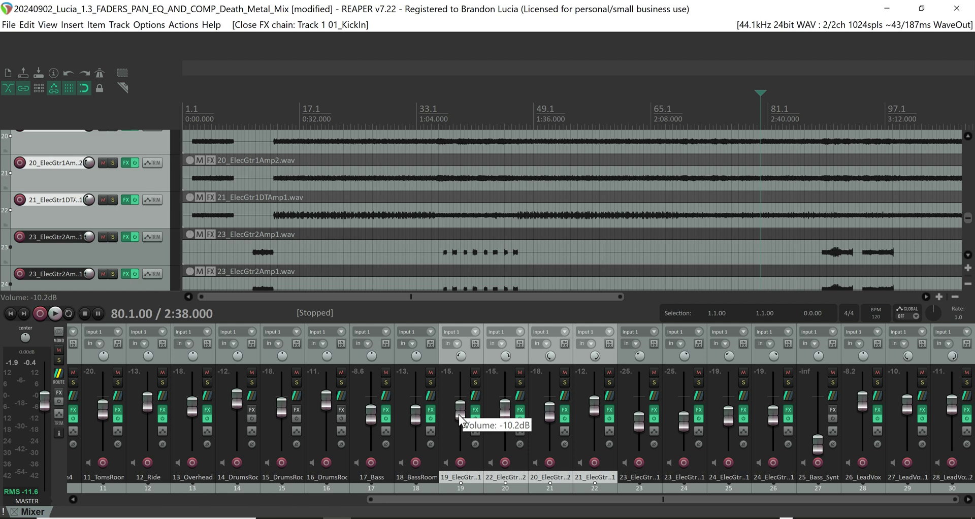
# Select 17_Bass and 18_BassRoom and lower their faders together to about -17.8 dB and -18.0 dB.
pyautogui.moveTo(425, 497); pyautogui.dragTo(408, 497)
pyautogui.click(403, 484)
pyautogui.keyDown('ctrl'); pyautogui.click(447, 485); pyautogui.keyUp('ctrl')
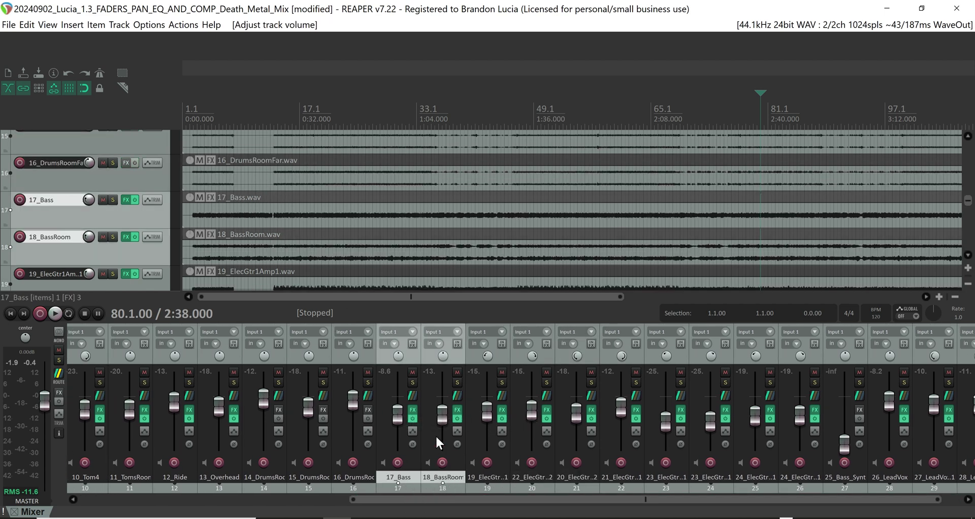
pyautogui.moveTo(487, 426)
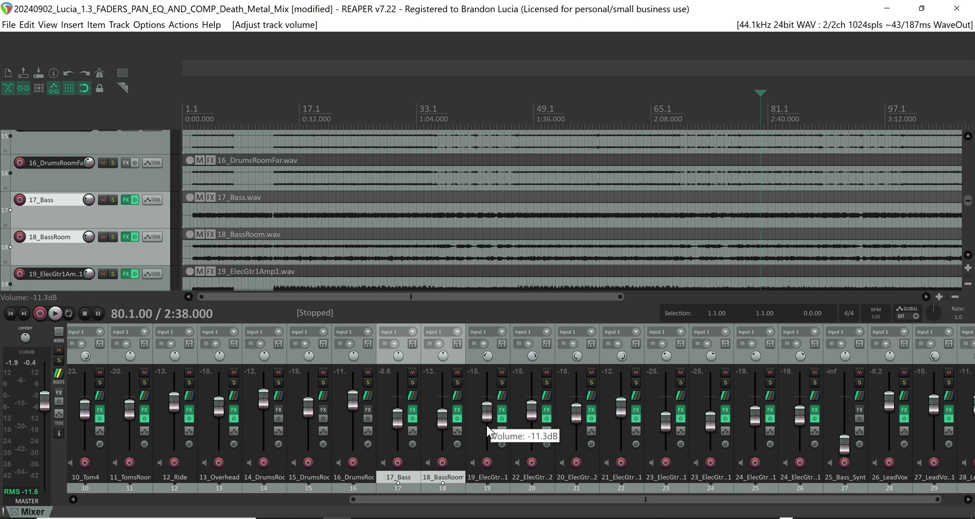
# Play the full mix from bar 80, review the levels of all tracks across the mixer, and stop playback.
pyautogui.press('space')
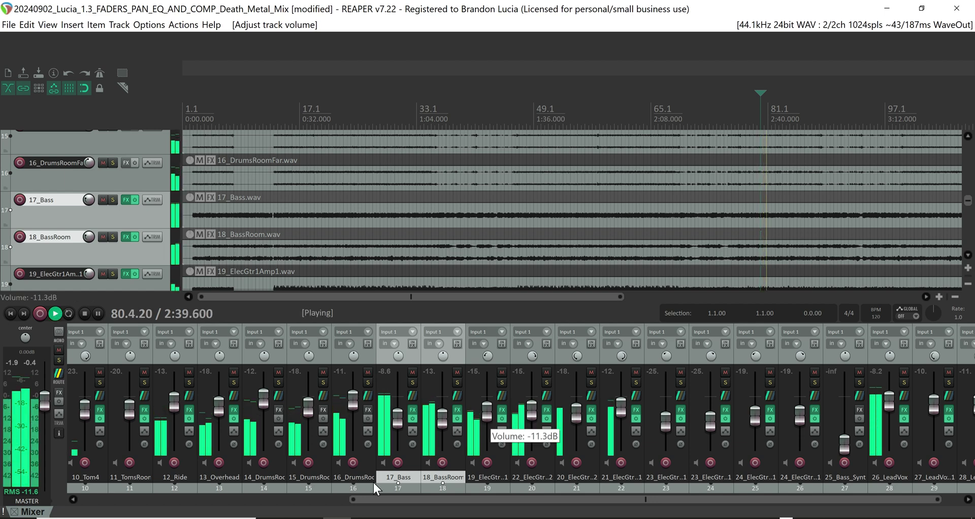
pyautogui.moveTo(359, 498); pyautogui.dragTo(66, 471)
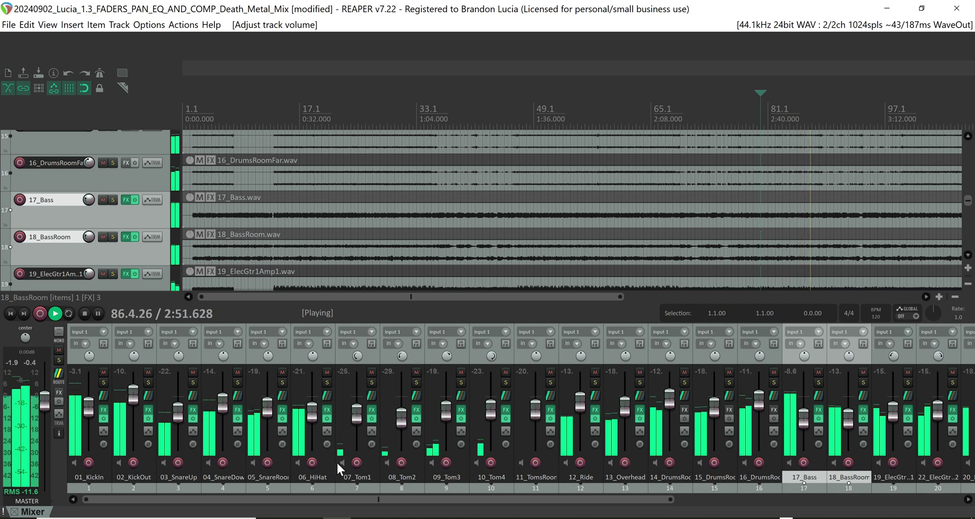
pyautogui.moveTo(379, 498); pyautogui.dragTo(771, 513)
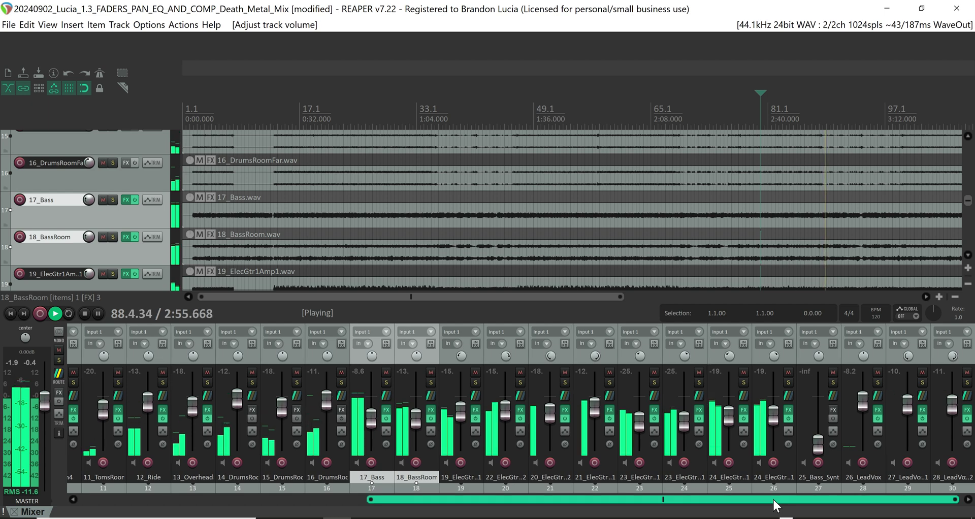
pyautogui.moveTo(772, 497); pyautogui.dragTo(331, 495)
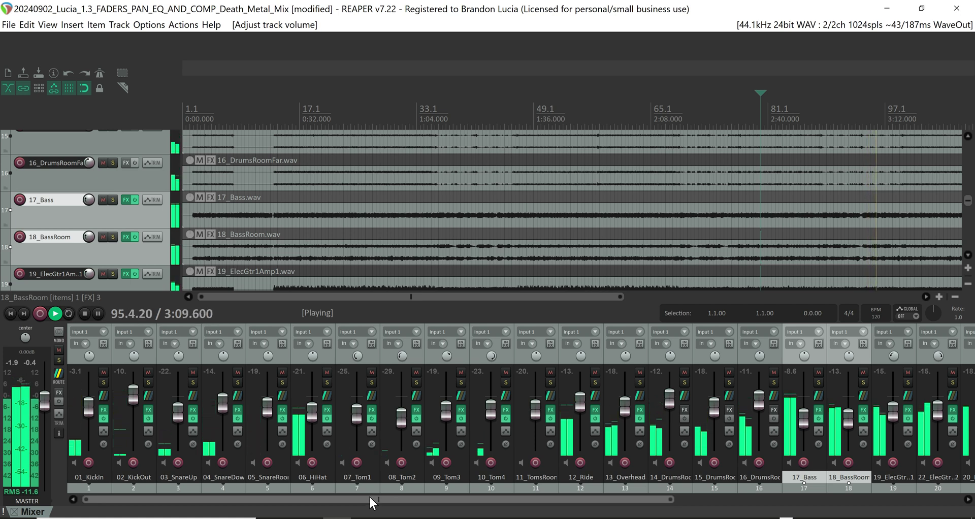
pyautogui.press('space')
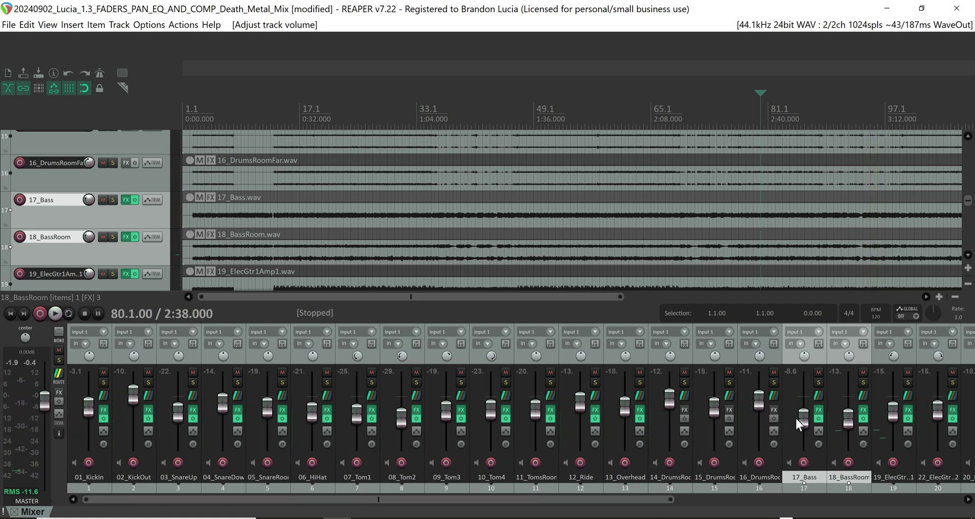
# Lower the 17_Bass and 18_BassRoom faders together slightly further, and select the 02_KickOut track.
pyautogui.moveTo(803, 414)
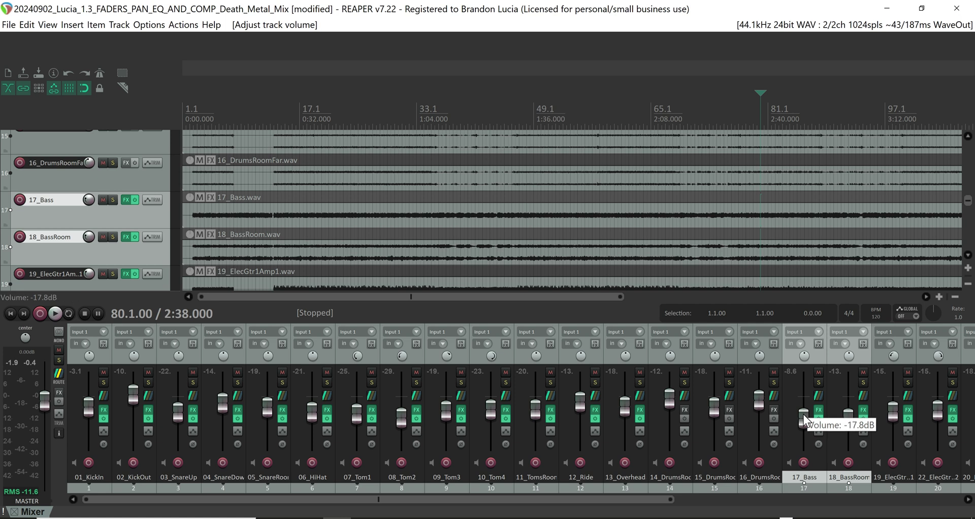
pyautogui.moveTo(845, 416)
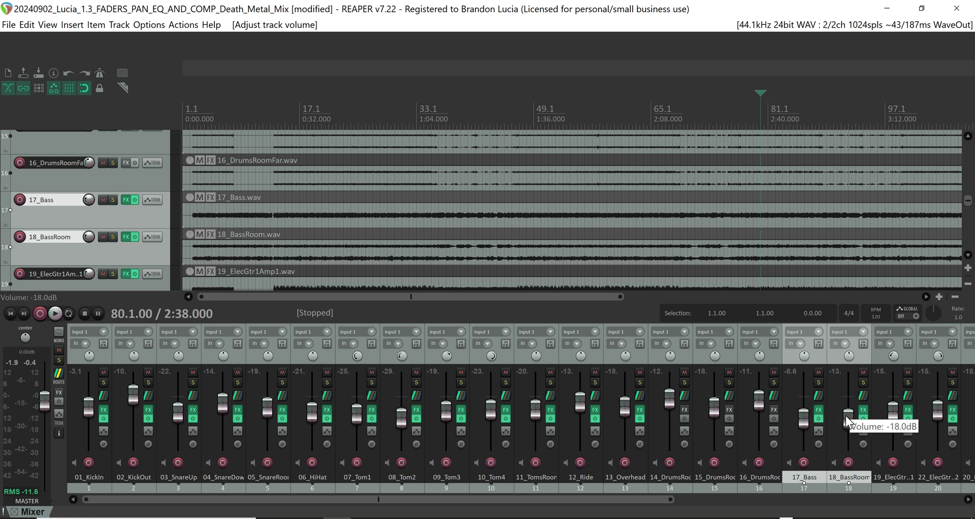
pyautogui.moveTo(845, 415); pyautogui.dragTo(848, 419)
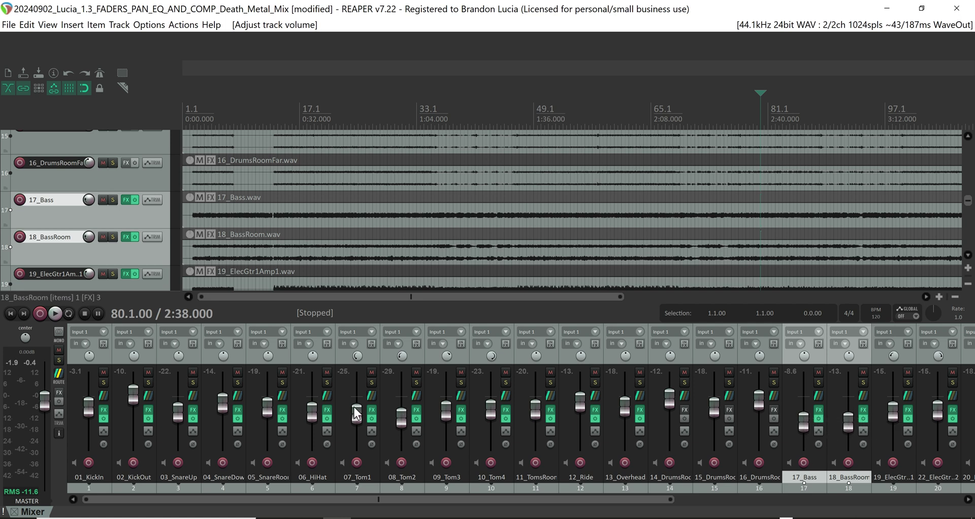
pyautogui.click(136, 485)
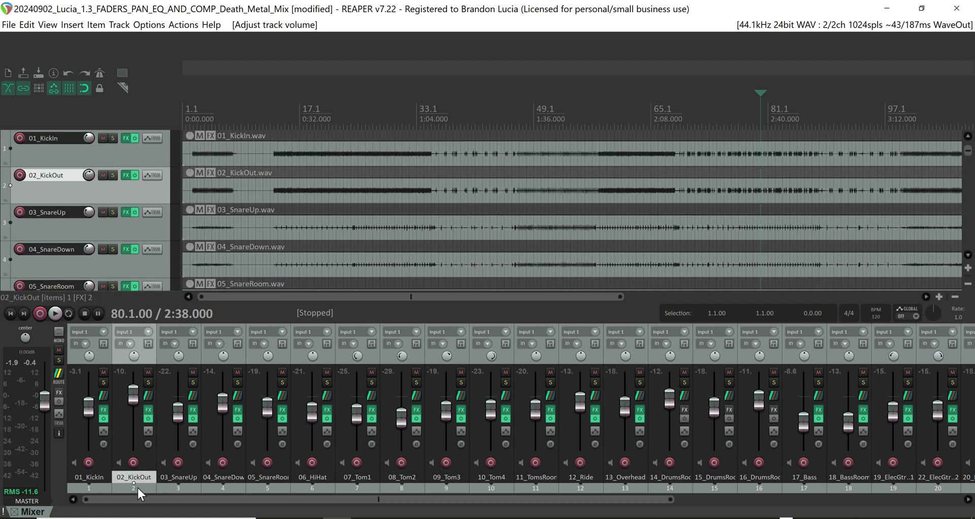
# Add ReaComp to the 02_KickOut effects chain and load its "stock - Death Metal kick" preset.
pyautogui.click(148, 410)
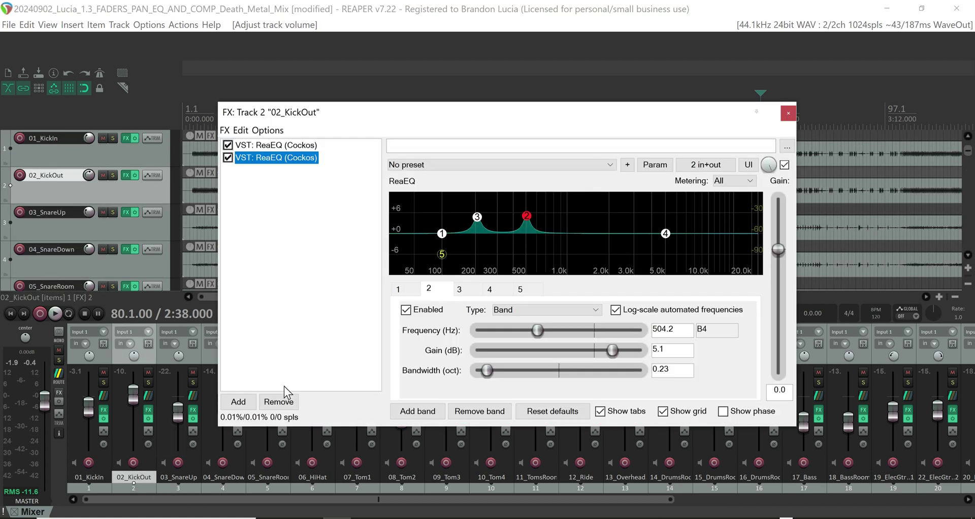
pyautogui.click(233, 400)
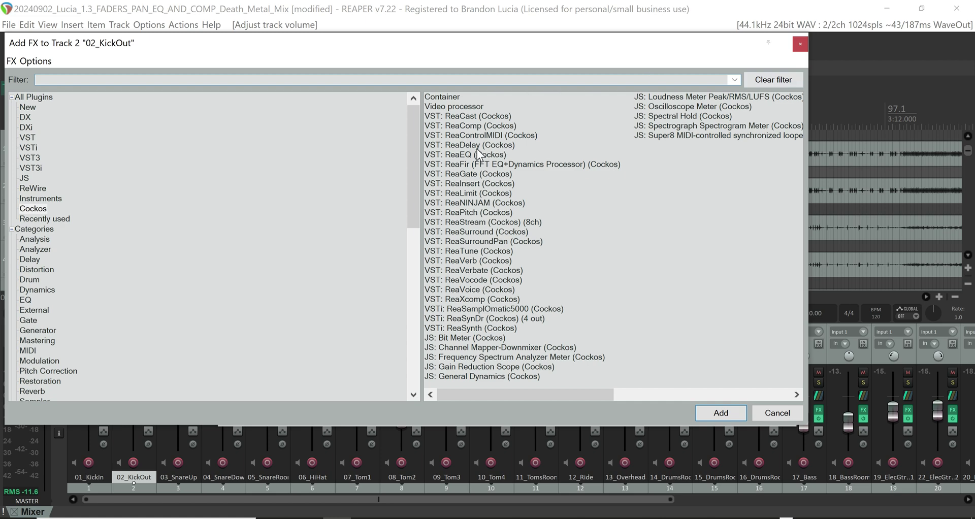
pyautogui.click(729, 415)
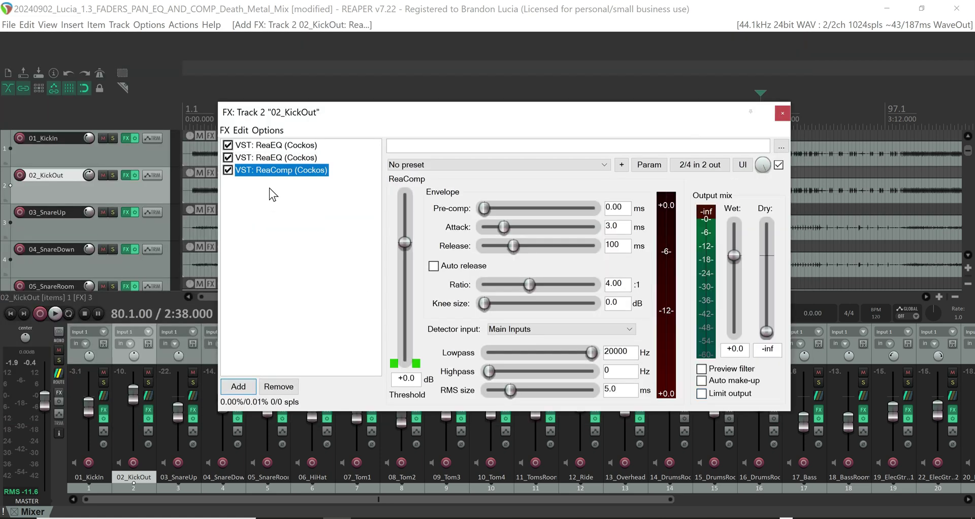
pyautogui.click(486, 165)
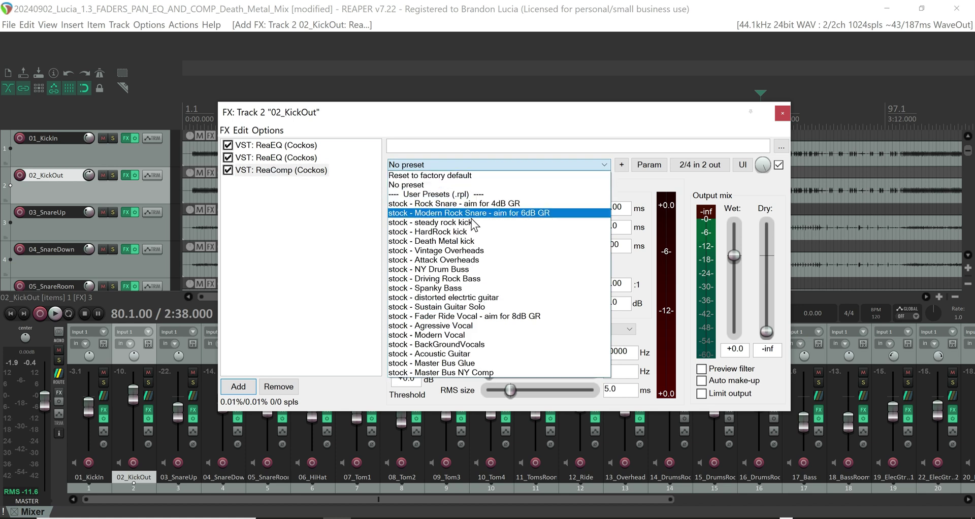
pyautogui.click(470, 242)
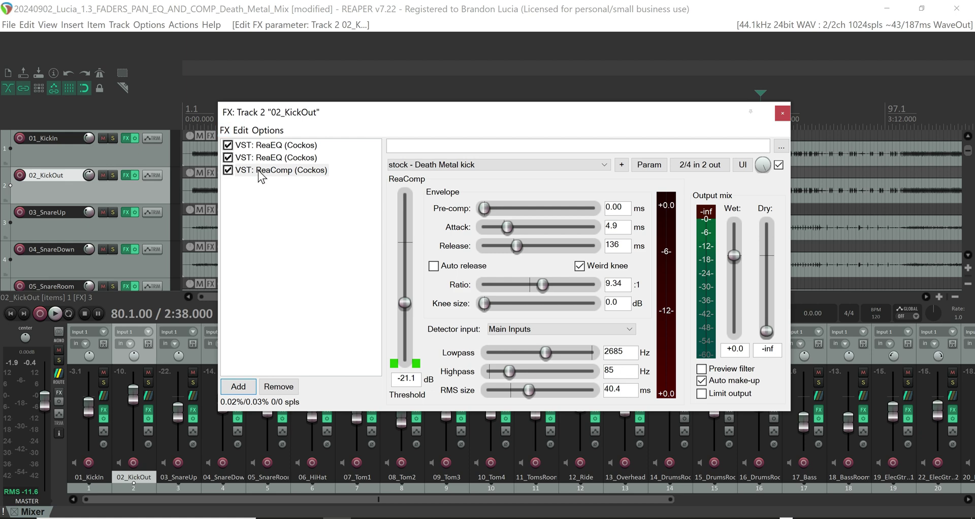
# Move ReaComp between the two ReaEQ effects in the 02_KickOut chain and undo the last compressor ratio change.
pyautogui.moveTo(270, 152); pyautogui.dragTo(269, 171)
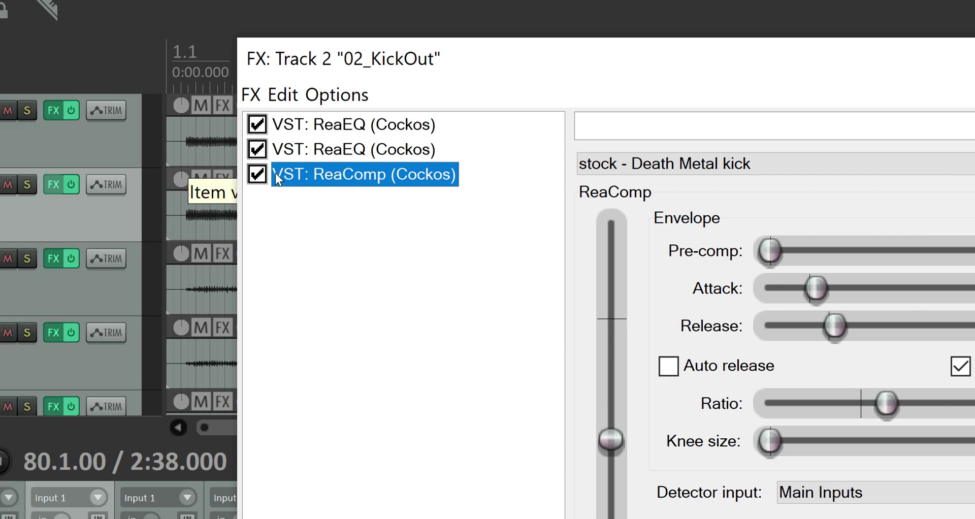
pyautogui.moveTo(226, 171); pyautogui.dragTo(219, 155)
pyautogui.moveTo(286, 156); pyautogui.dragTo(380, 183)
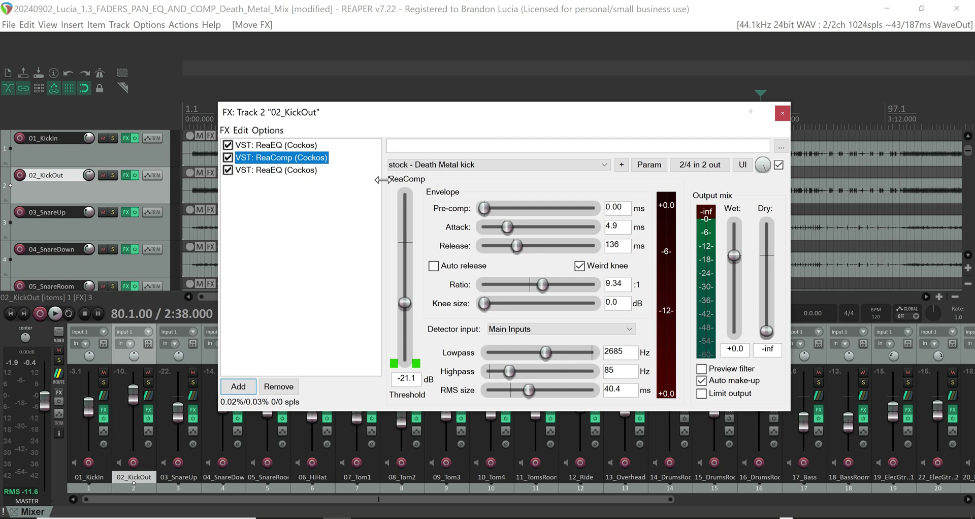
pyautogui.press('super')
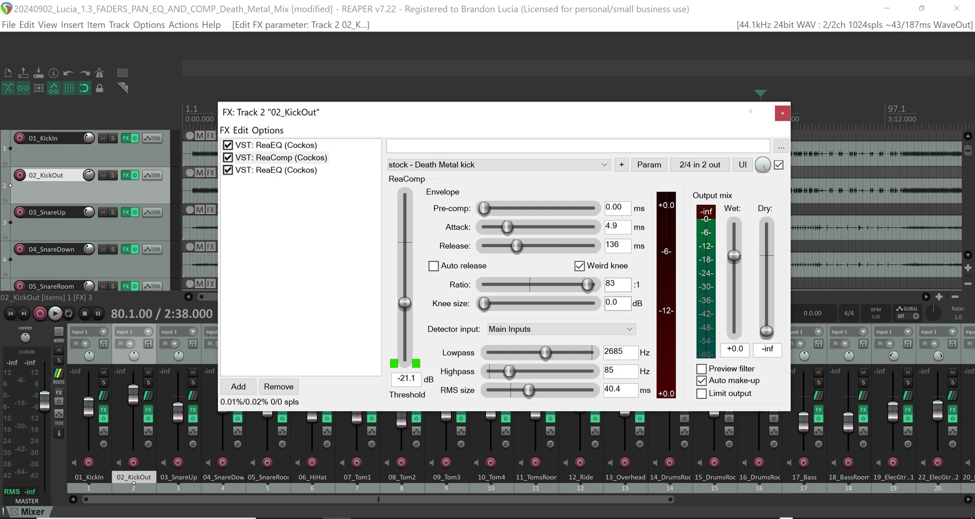
pyautogui.hotkey('ctrl', 'z')
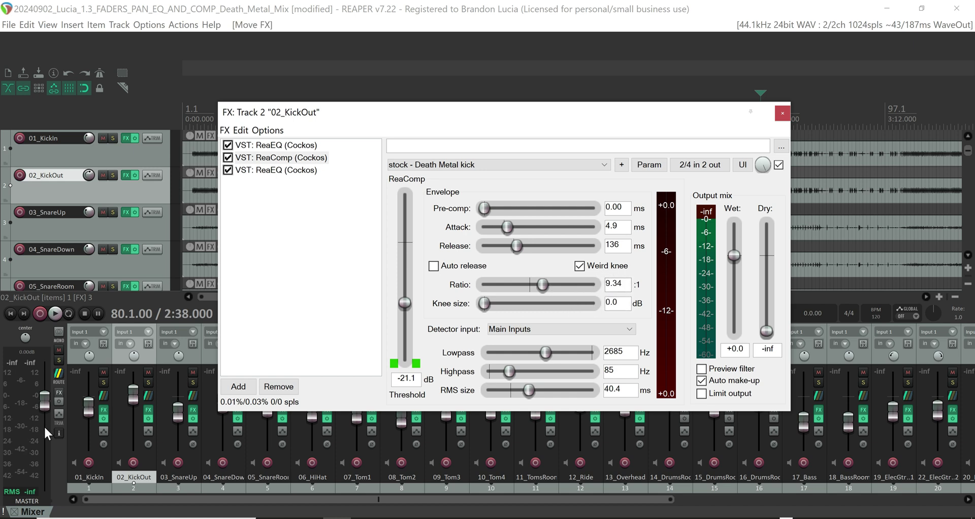
# Lower the 02_KickOut fader slightly and play the mix from bar 80.
pyautogui.moveTo(130, 392)
pyautogui.mouseDown()
pyautogui.moveTo(135, 416)
pyautogui.moveTo(134, 406)
pyautogui.mouseUp()
pyautogui.press('space')
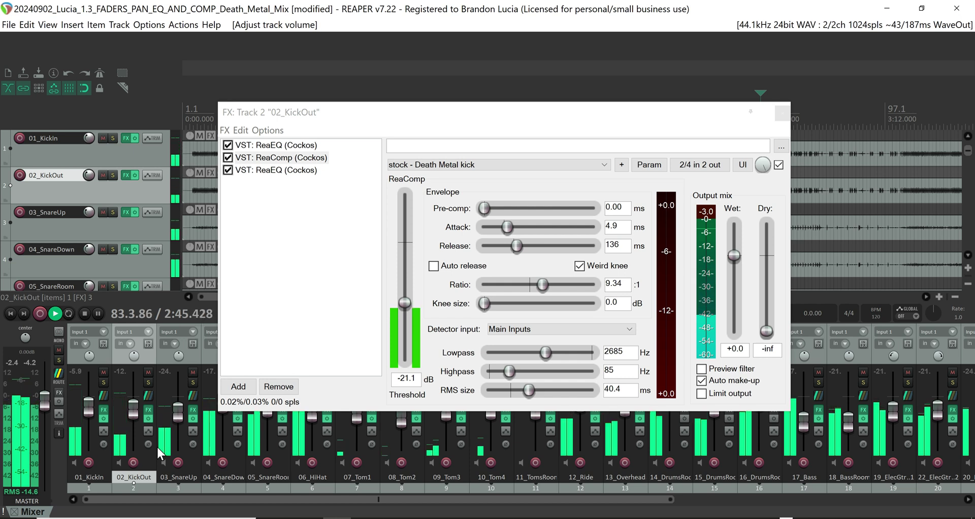
# Compare the playing mix with the 01_KickIn and 02_KickOut effects bypassed and re-enabled, and stop playback.
pyautogui.click(228, 145)
pyautogui.click(228, 157)
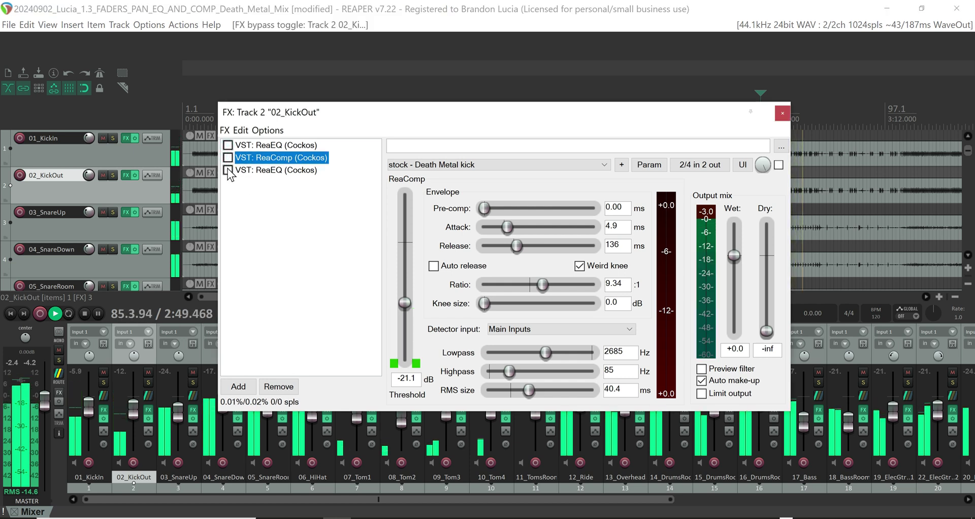
pyautogui.click(228, 170)
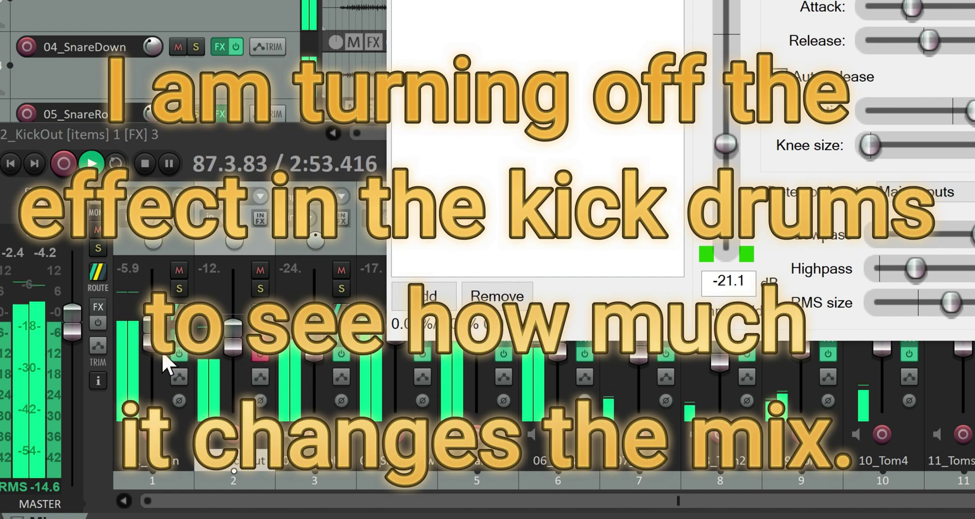
pyautogui.click(178, 354)
pyautogui.click(259, 354)
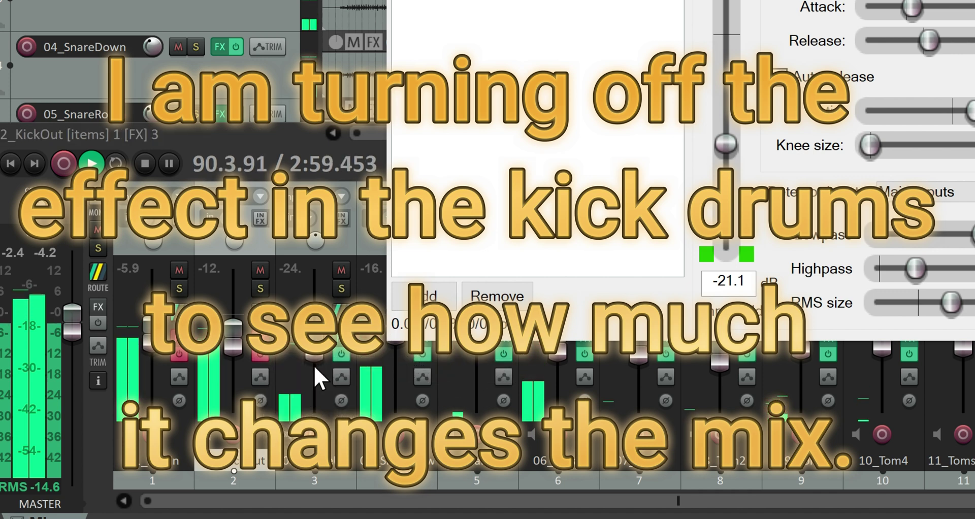
pyautogui.click(259, 354)
pyautogui.click(179, 353)
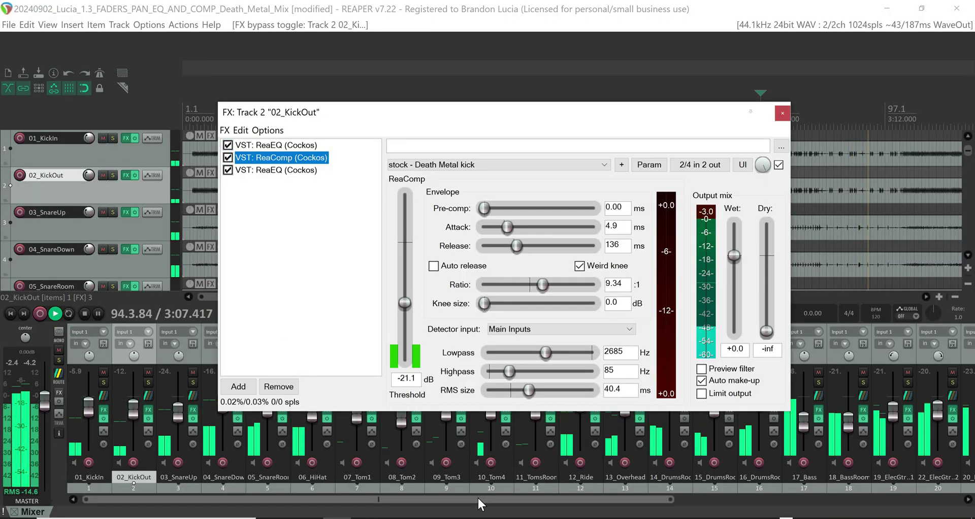
pyautogui.press('space')
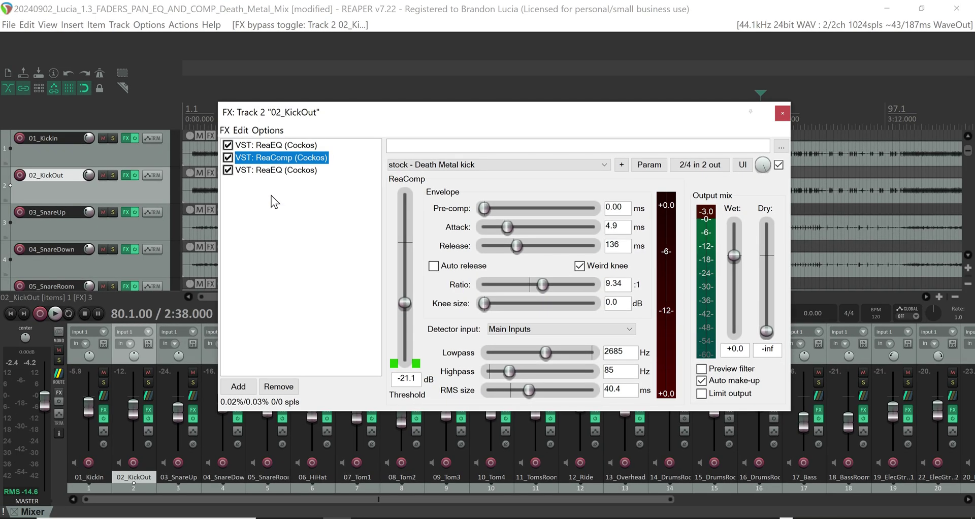
# Close the 02_KickOut effects window, save the project, and place the edit cursor near bar 30 on 01_KickIn.
pyautogui.click(781, 115)
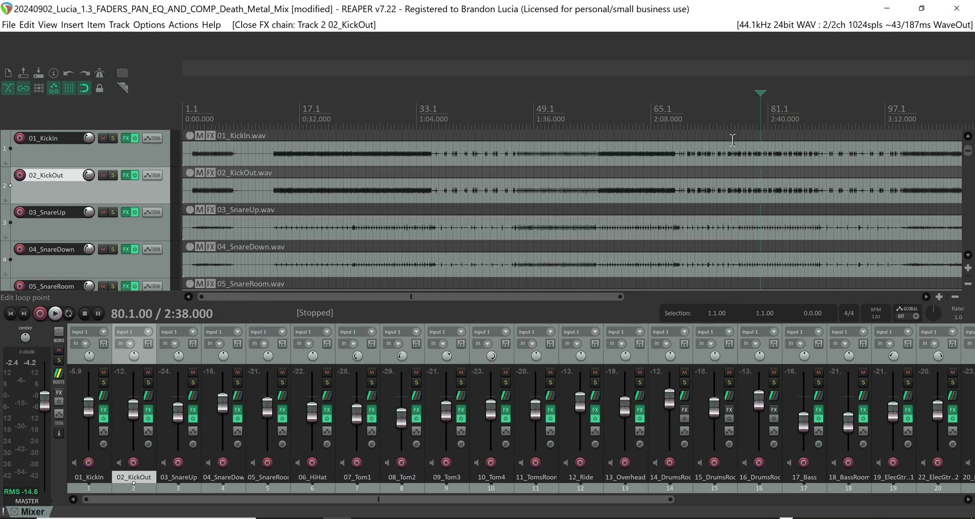
pyautogui.hotkey('ctrl', 's')
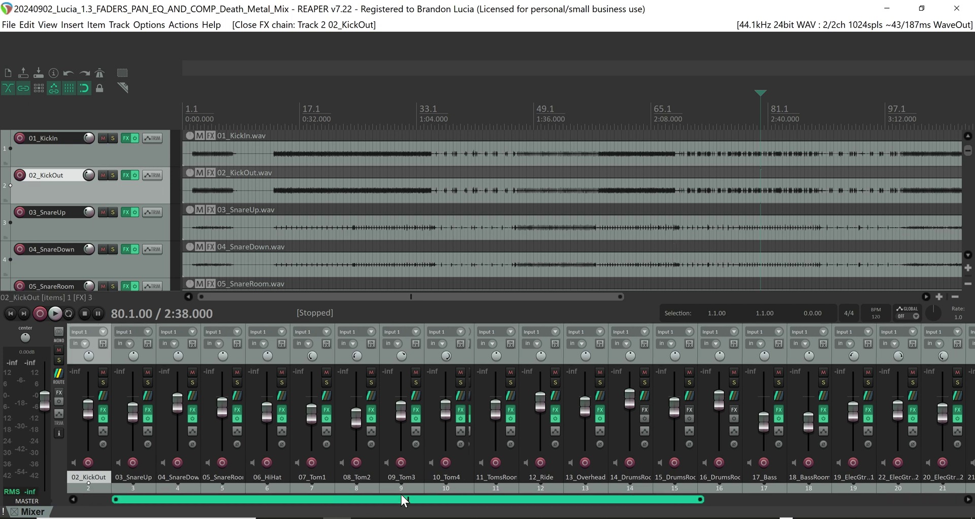
pyautogui.click(182, 485)
pyautogui.click(399, 157)
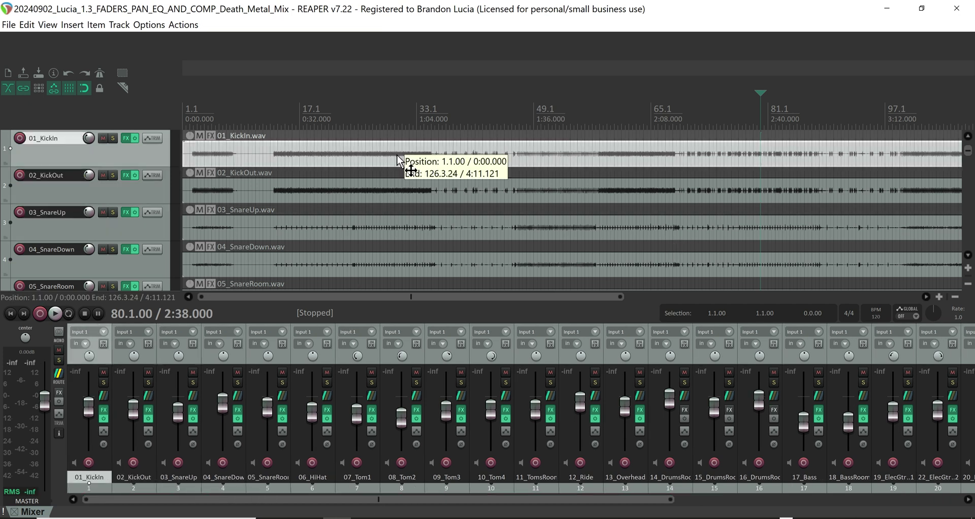
# Add ReaComp to the 03_SnareUp effects chain after its two ReaEQ effects.
pyautogui.click(181, 486)
pyautogui.click(196, 410)
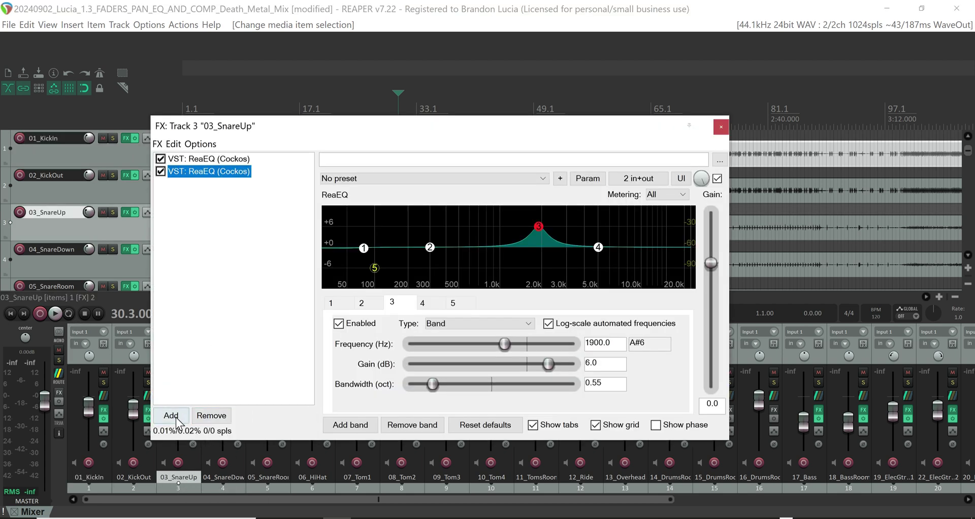
pyautogui.click(172, 415)
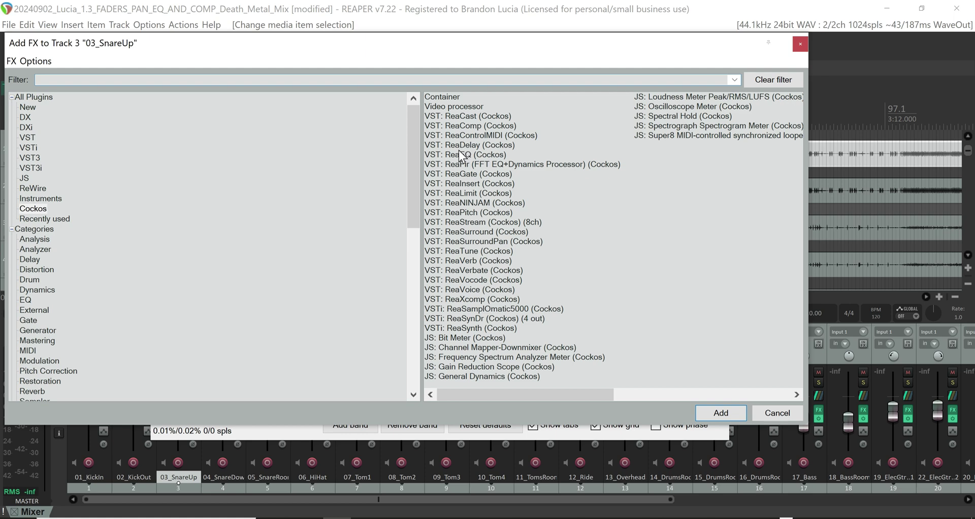
pyautogui.click(714, 412)
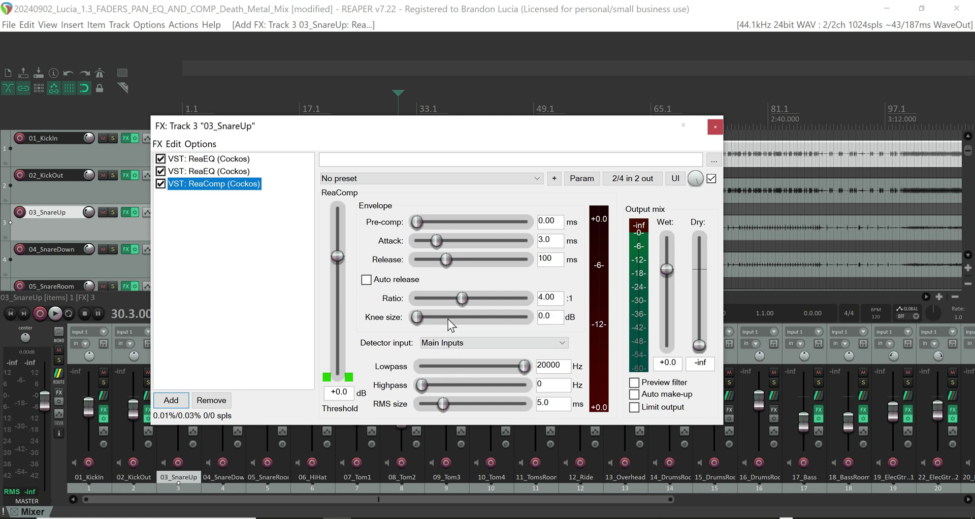
# During playback, set 03_SnareUp's ReaComp to 500 ms attack, 5000 ms release, -27.9 dB threshold and +7.0 dB wet, and place it between the ReaEQs.
pyautogui.moveTo(443, 239); pyautogui.dragTo(514, 272)
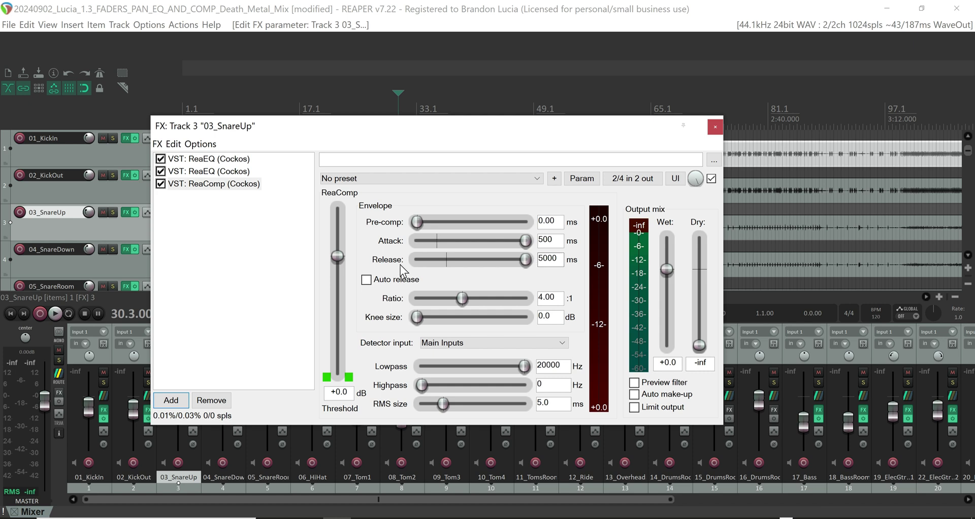
pyautogui.press('space')
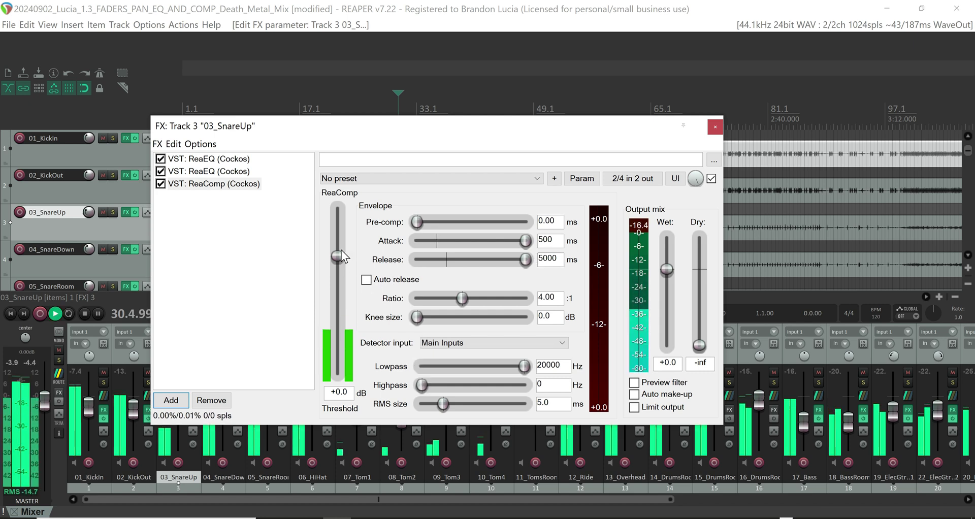
pyautogui.moveTo(341, 254); pyautogui.dragTo(340, 326)
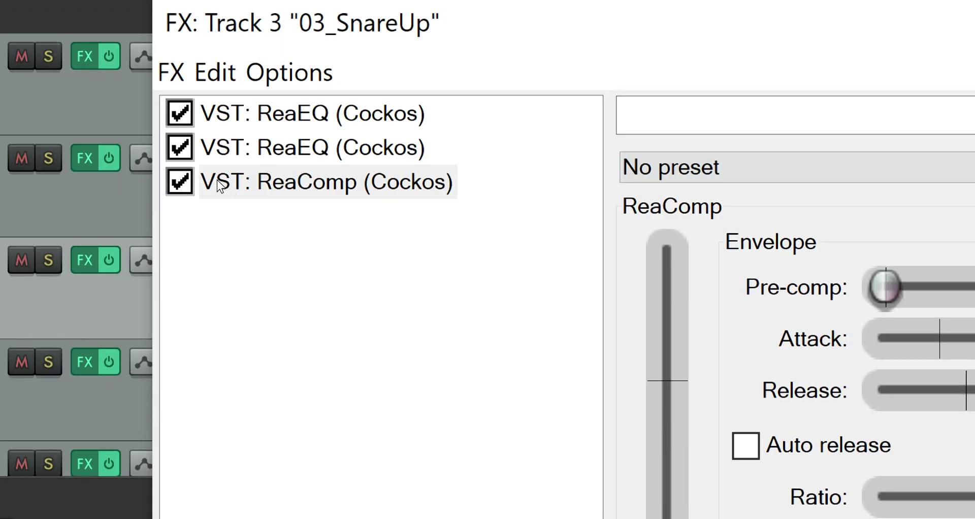
pyautogui.moveTo(216, 165); pyautogui.dragTo(195, 168)
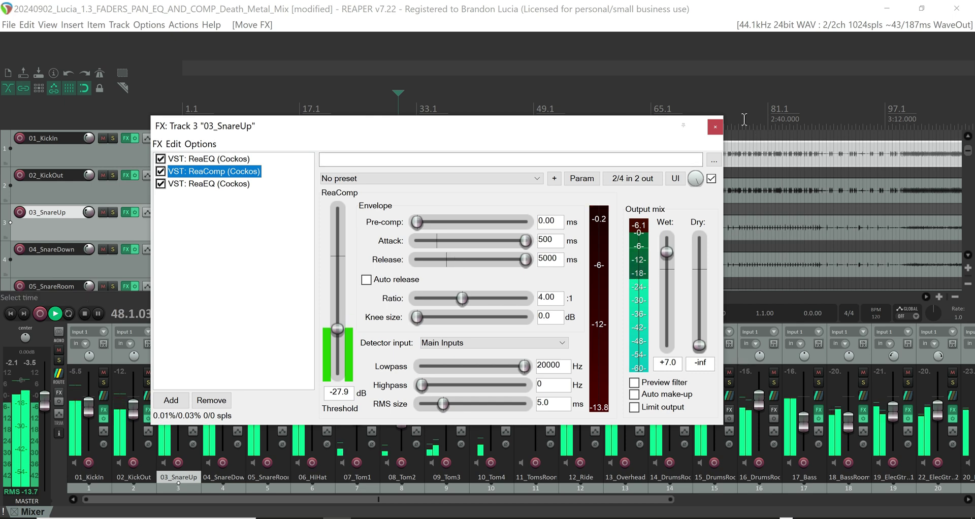
pyautogui.click(715, 126)
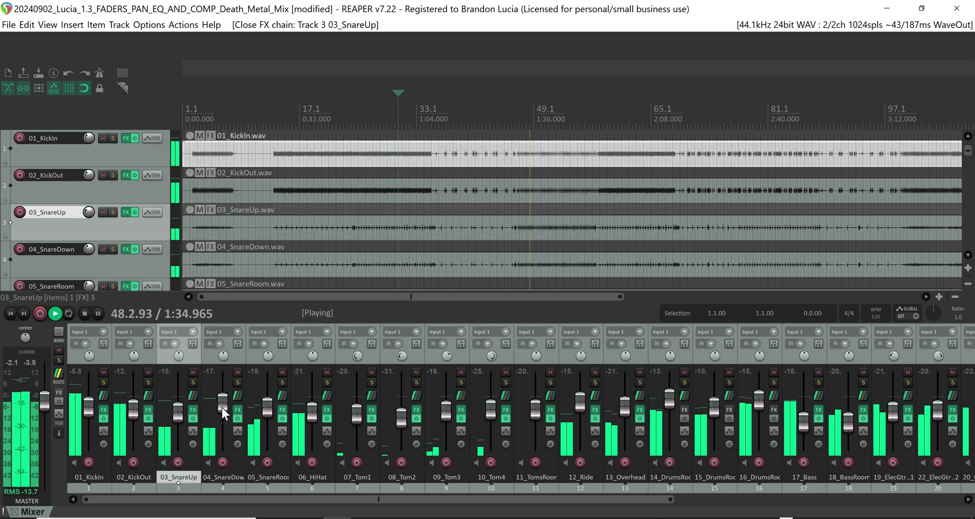
# Add ReaComp to the 04_SnareDown effects chain after its two ReaEQ effects.
pyautogui.click(228, 473)
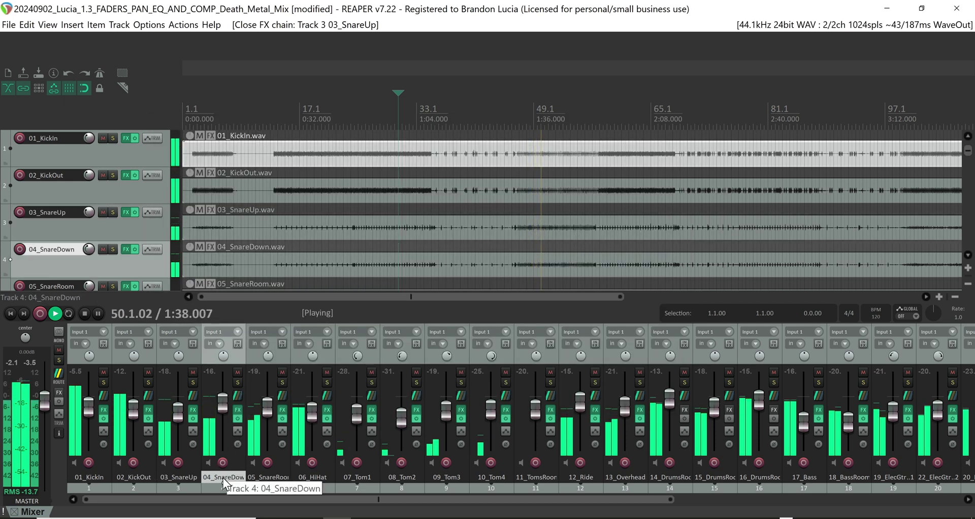
pyautogui.click(235, 409)
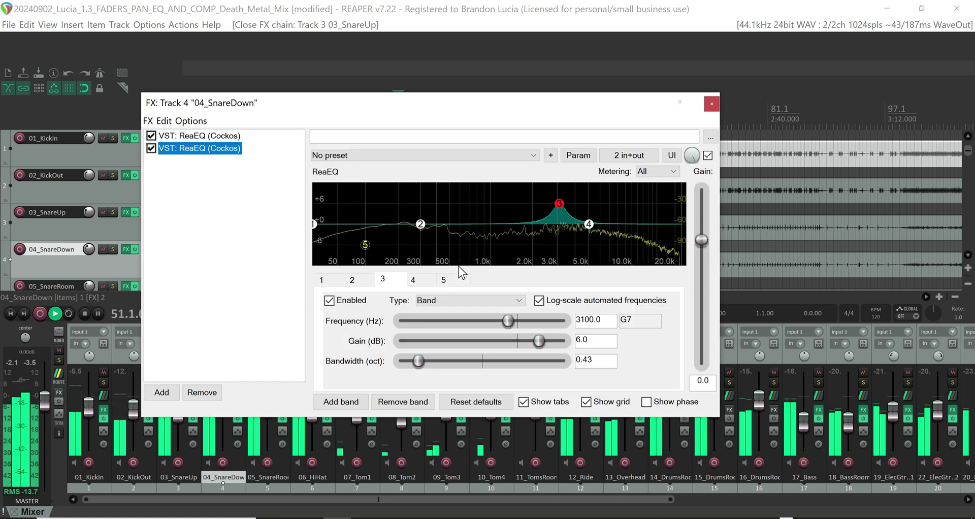
pyautogui.click(161, 392)
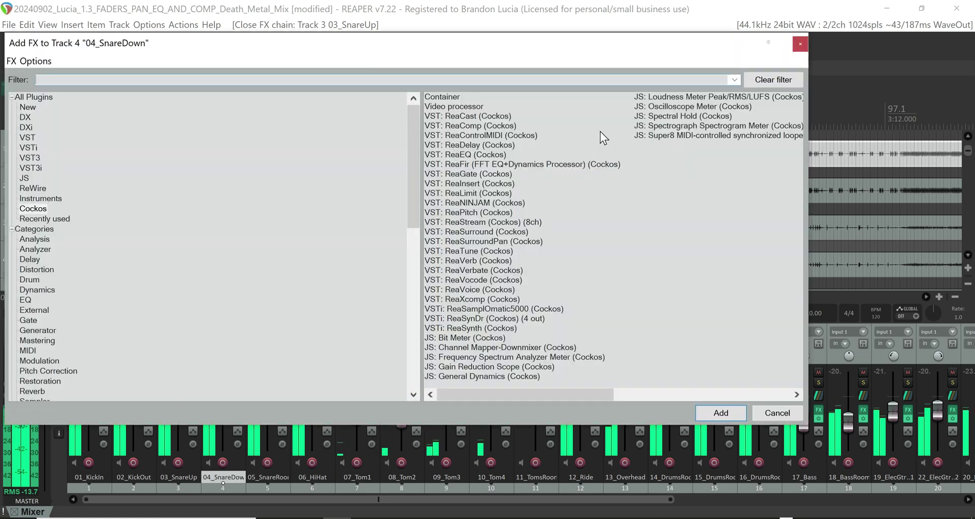
pyautogui.click(721, 412)
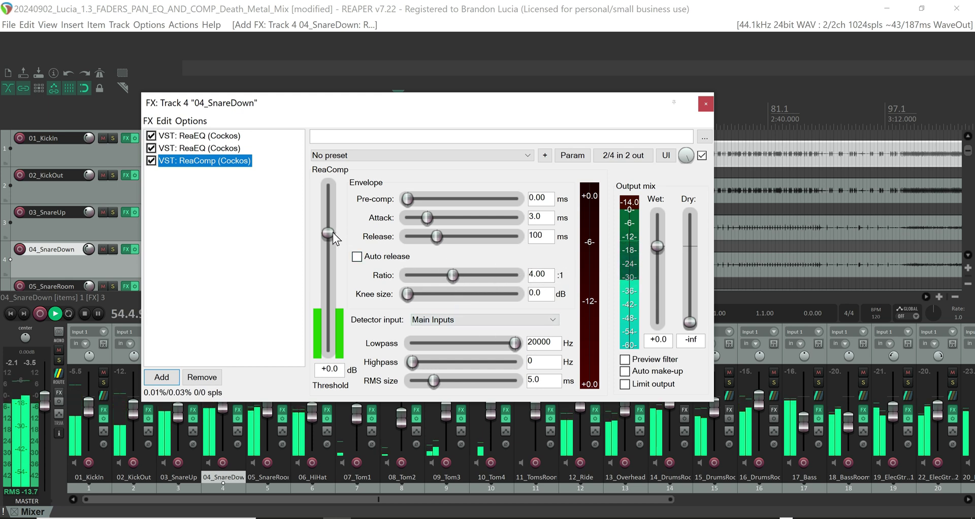
# Set 04_SnareDown's ReaComp to -27.4 dB threshold and +5.1 dB wet with limited output, and place it between the two ReaEQs.
pyautogui.moveTo(333, 232); pyautogui.dragTo(330, 308)
pyautogui.moveTo(657, 238); pyautogui.dragTo(662, 226)
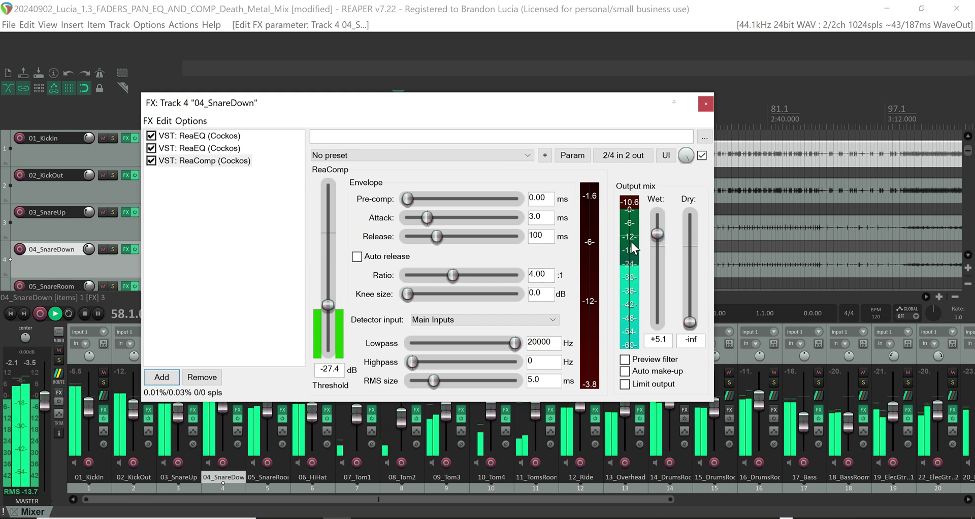
pyautogui.click(625, 384)
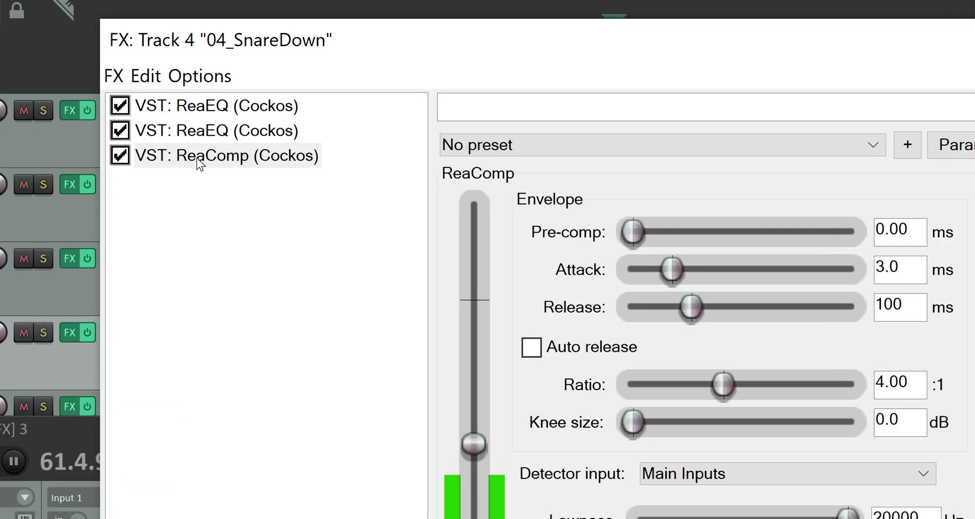
pyautogui.moveTo(197, 157); pyautogui.dragTo(191, 143)
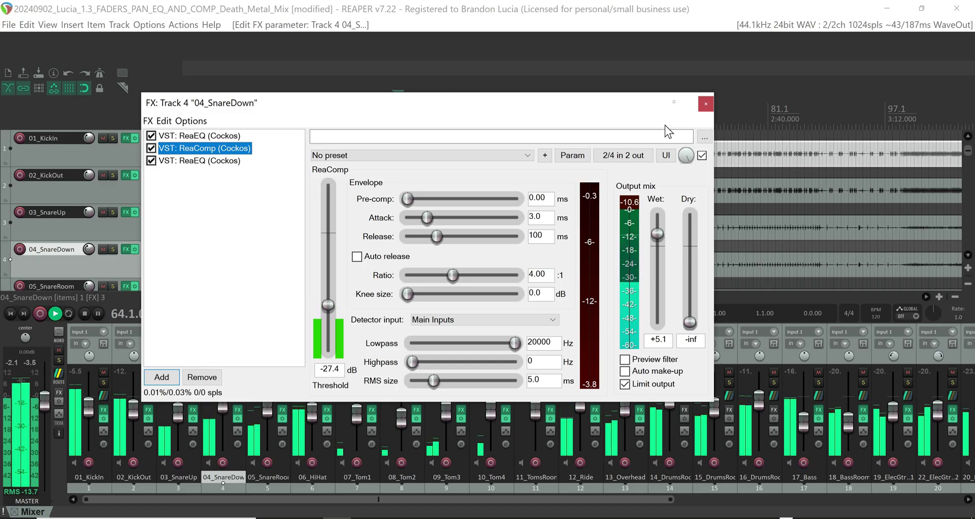
# Close the 04_SnareDown effects window and slightly rebalance the 03_SnareUp and 04_SnareDown faders.
pyautogui.click(706, 103)
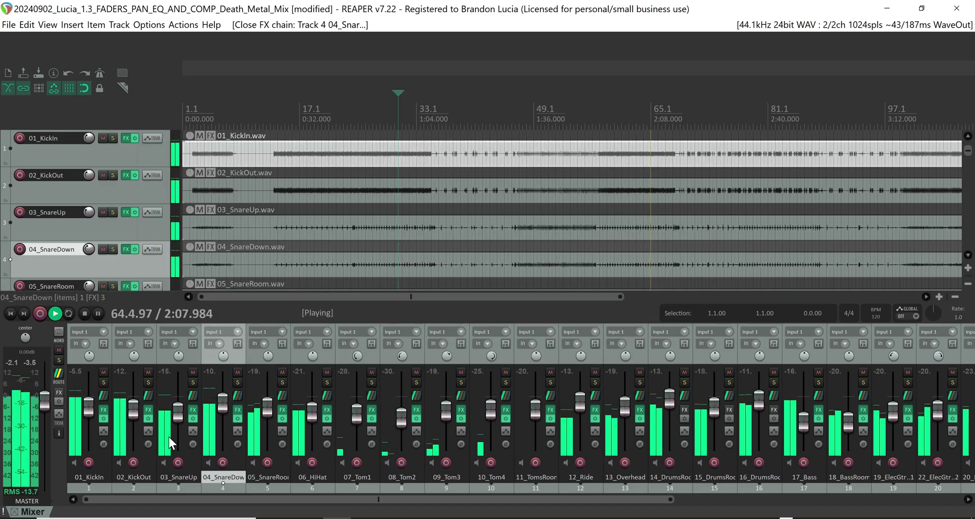
pyautogui.moveTo(175, 414); pyautogui.dragTo(224, 398)
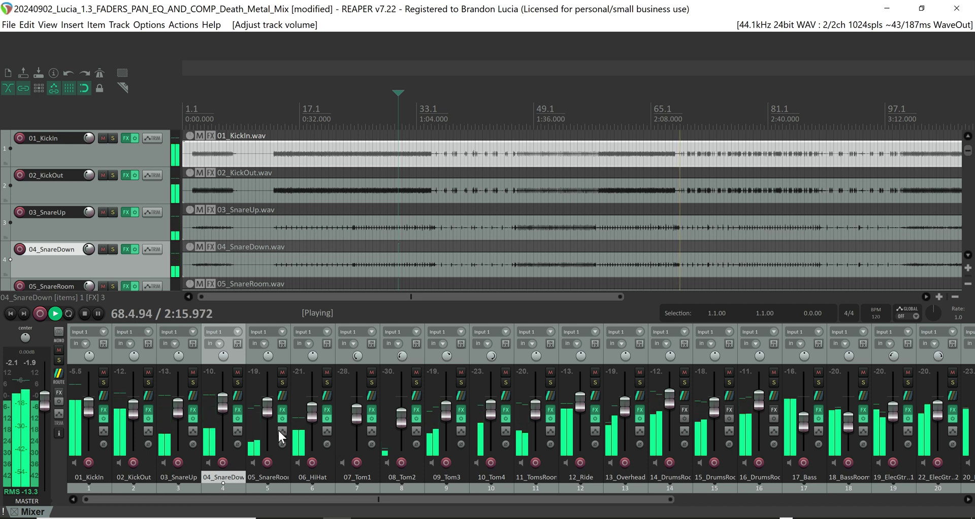
# Compare the mix with 05_SnareRoom muted and unmuted, and raise the 05_SnareRoom fader.
pyautogui.click(282, 373)
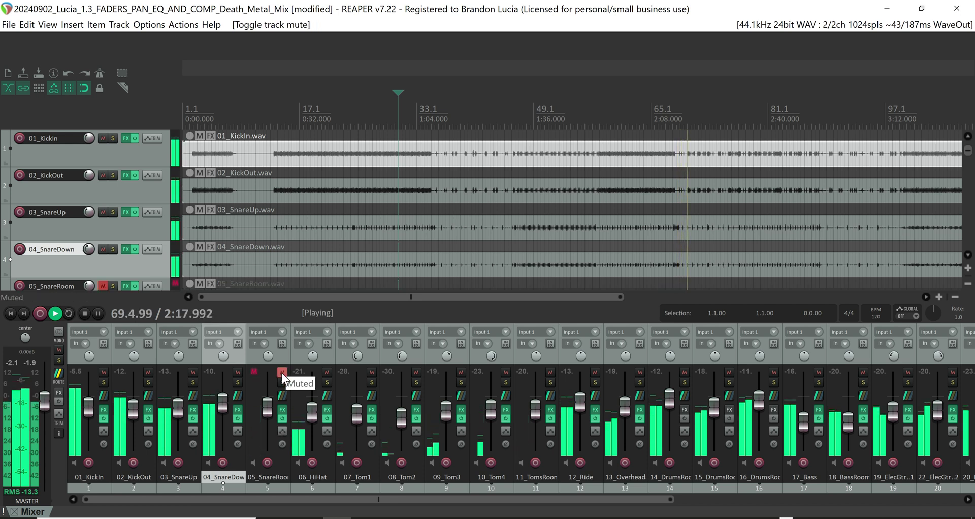
pyautogui.click(282, 373)
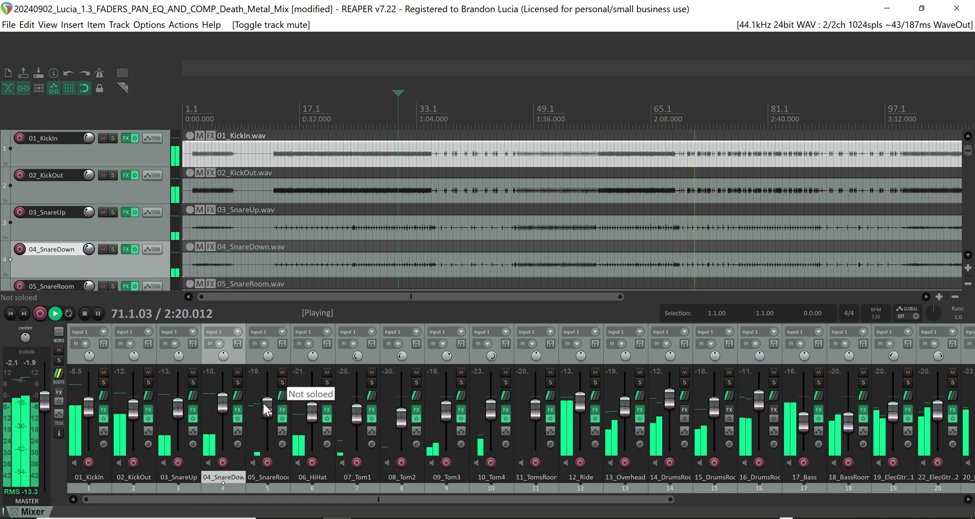
pyautogui.moveTo(263, 403); pyautogui.dragTo(270, 392)
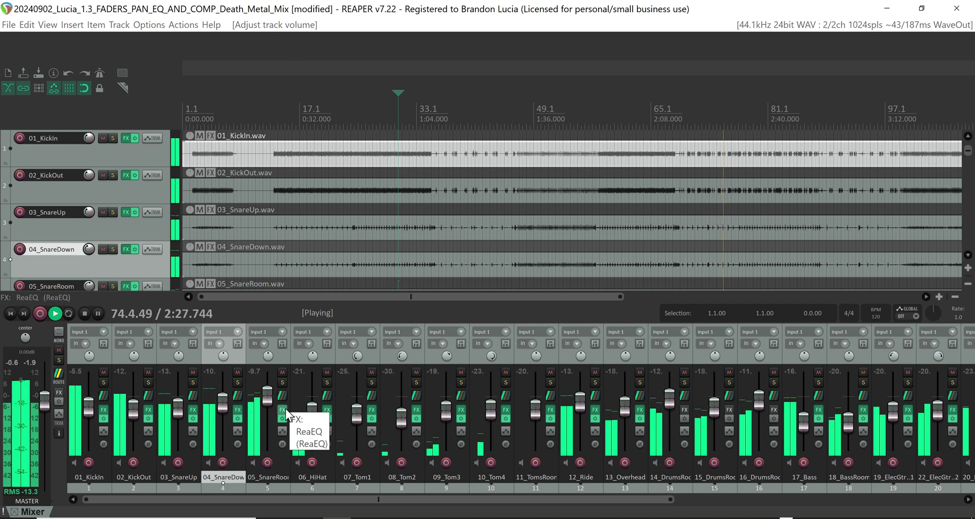
# Remove the bypassed second ReaEQ from the 05_SnareRoom effects chain.
pyautogui.click(284, 410)
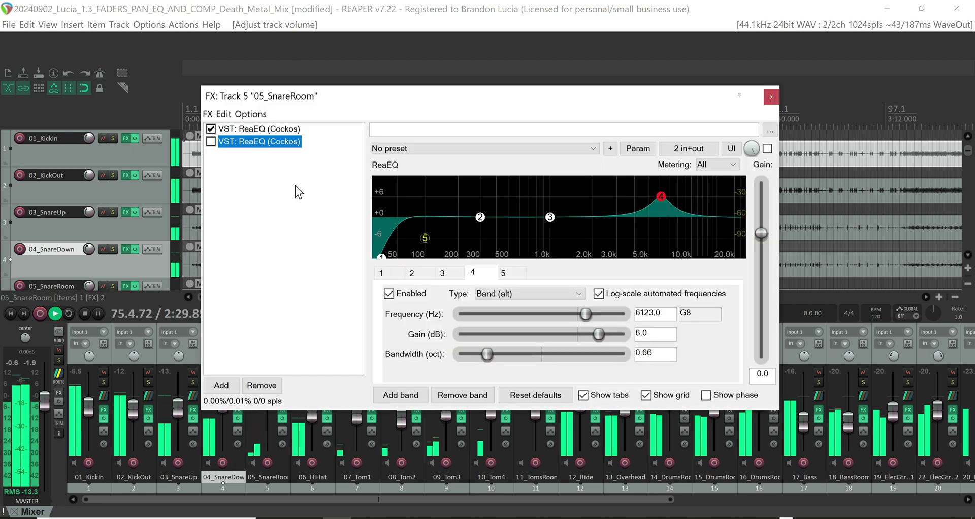
pyautogui.click(278, 129)
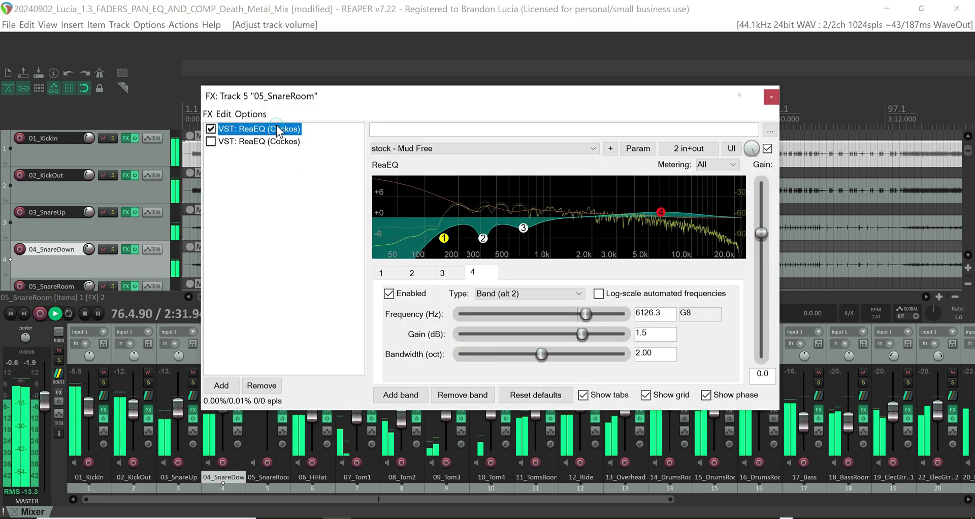
pyautogui.click(253, 143)
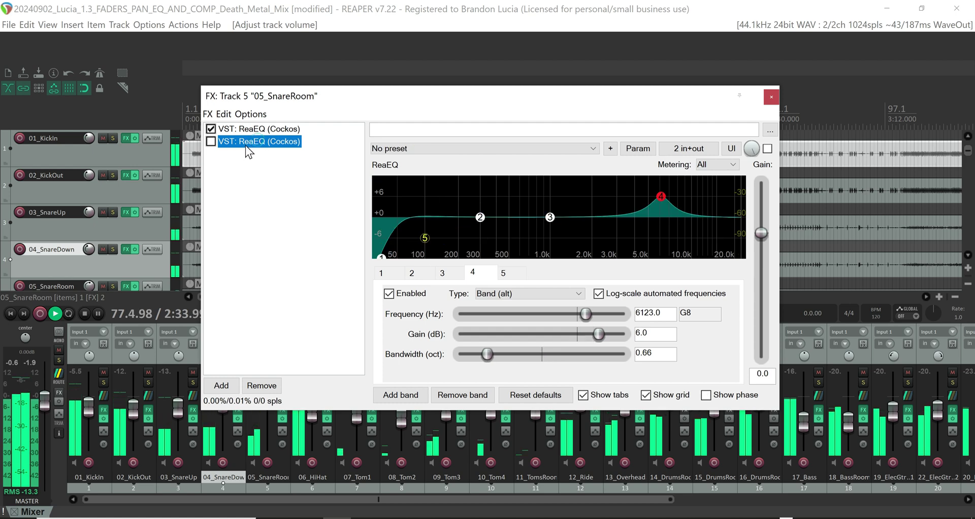
pyautogui.rightClick(244, 148)
pyautogui.click(220, 270)
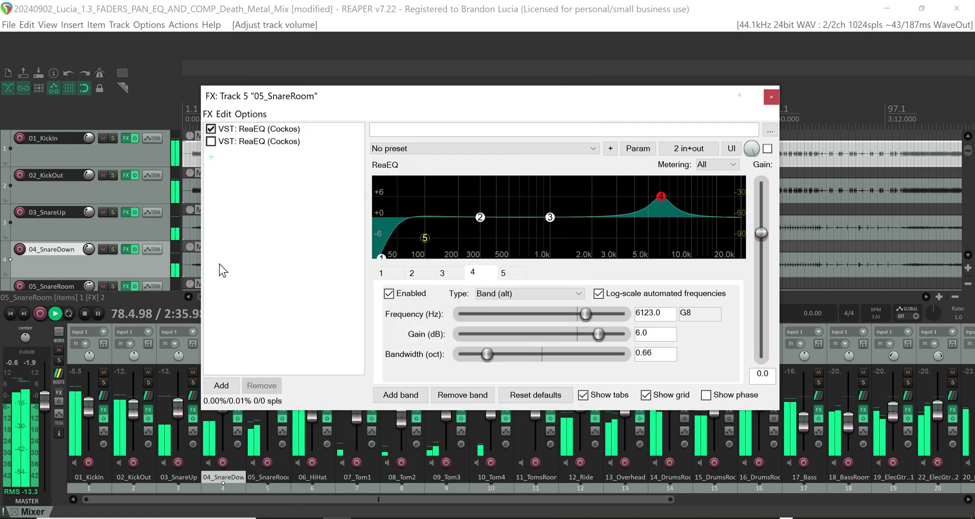
pyautogui.click(252, 142)
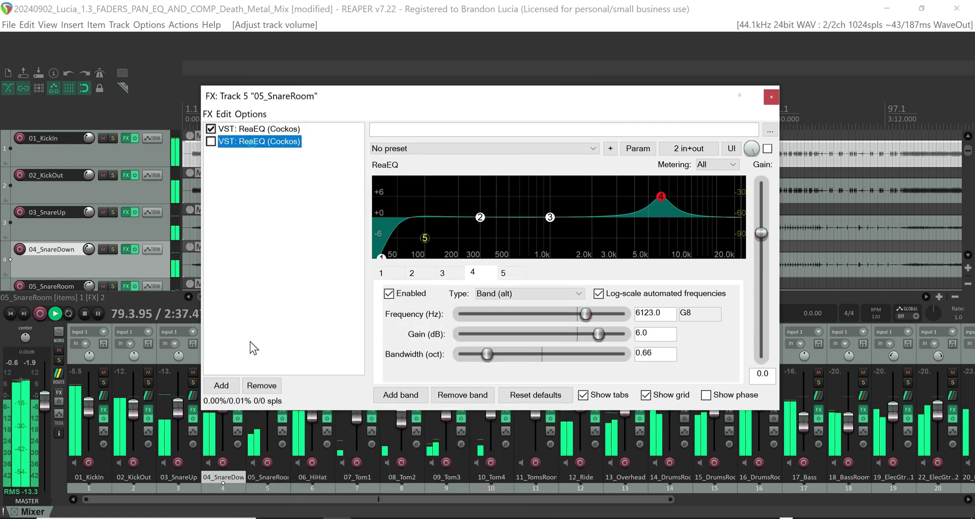
pyautogui.click(257, 389)
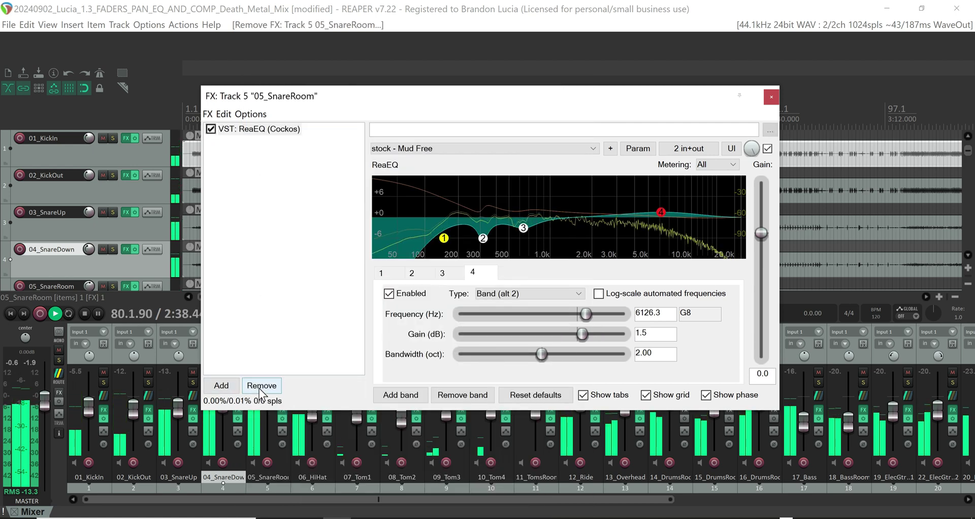
# Add ReaComp to 05_SnareRoom with 316 ms attack, 3361 ms release, -3.2 dB threshold and +5.4 dB wet.
pyautogui.click(222, 386)
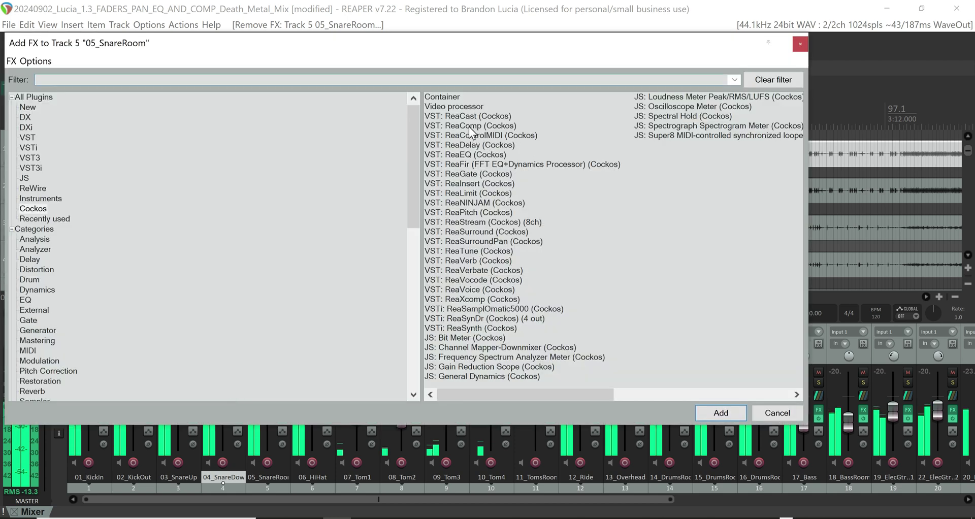
pyautogui.click(712, 412)
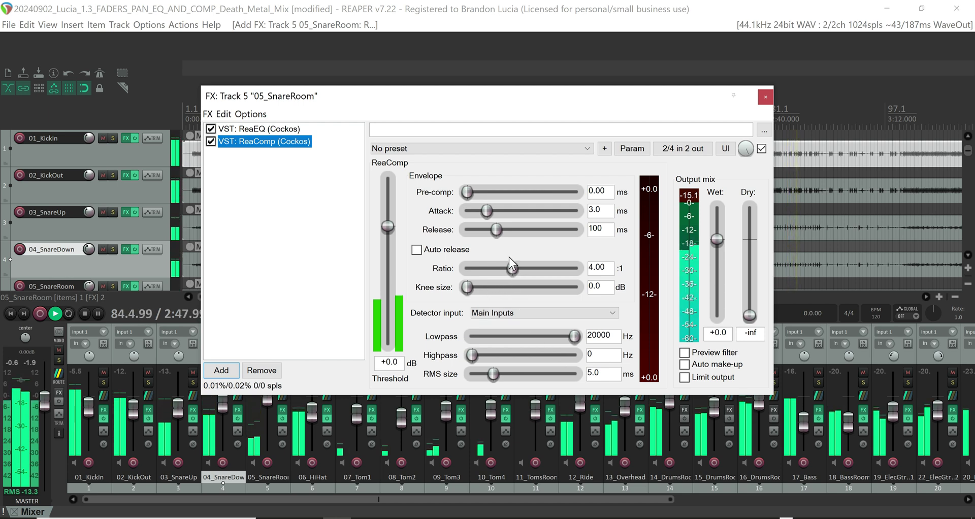
pyautogui.moveTo(496, 229); pyautogui.dragTo(579, 230)
pyautogui.moveTo(489, 205); pyautogui.dragTo(556, 211)
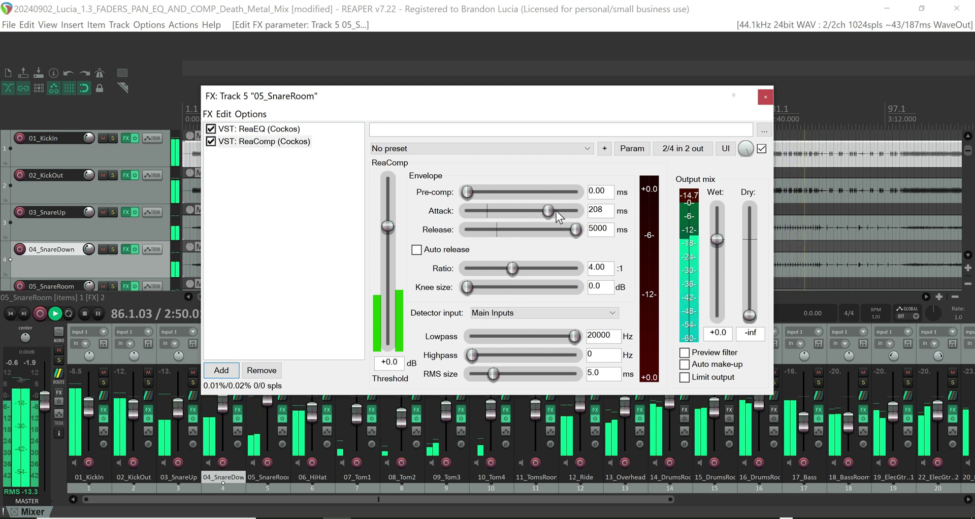
pyautogui.scroll(-3, 577, 230)
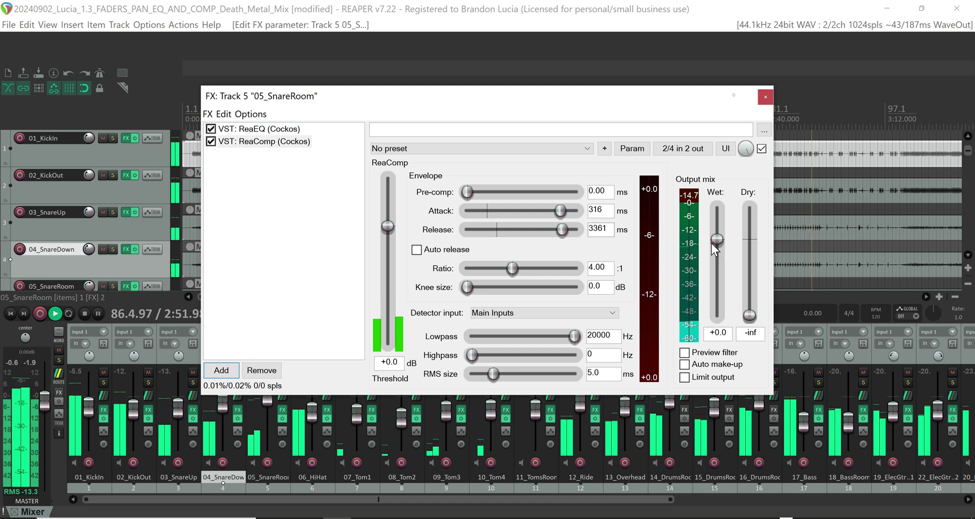
pyautogui.moveTo(711, 242); pyautogui.dragTo(717, 226)
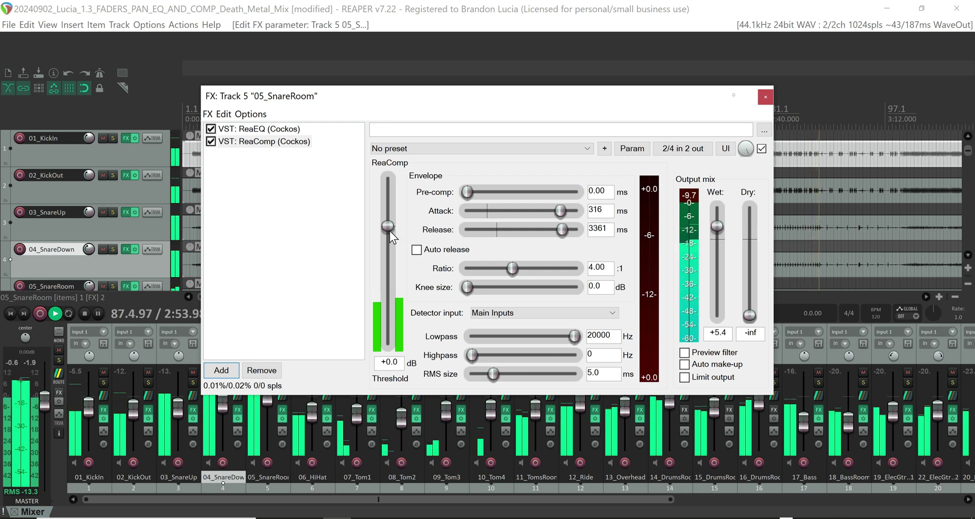
pyautogui.moveTo(389, 230); pyautogui.dragTo(394, 236)
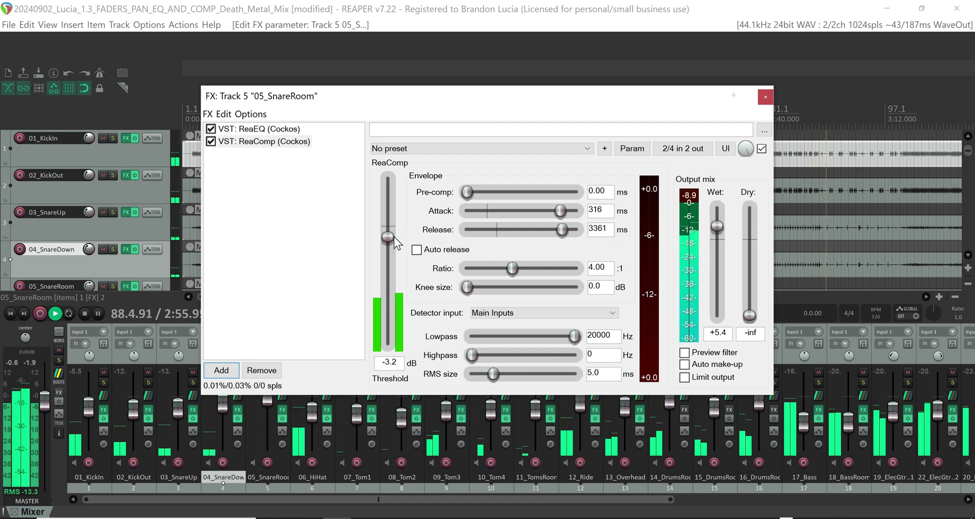
# Close the 05_SnareRoom effects window, slightly lower the 05_SnareRoom fader during playback, and stop playback.
pyautogui.click(764, 97)
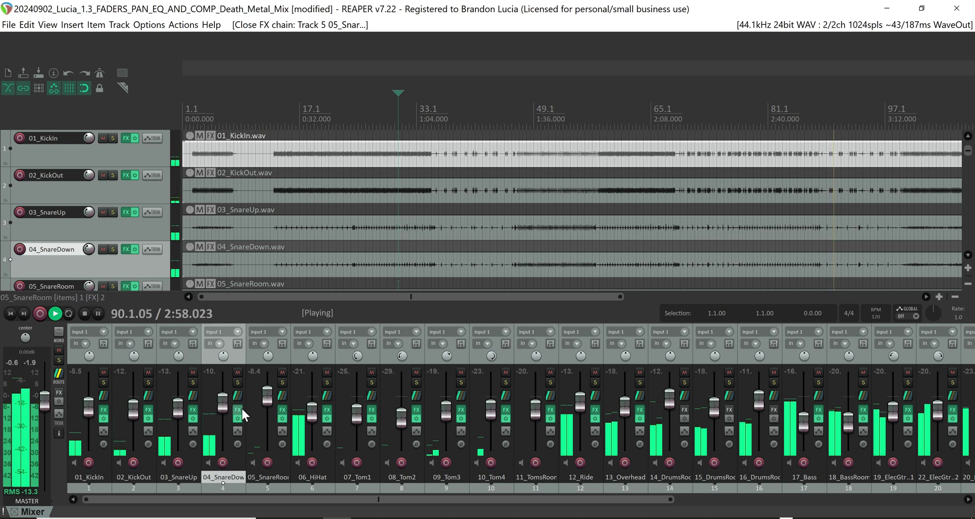
pyautogui.moveTo(266, 396)
pyautogui.mouseDown()
pyautogui.moveTo(266, 408)
pyautogui.moveTo(274, 394)
pyautogui.mouseUp()
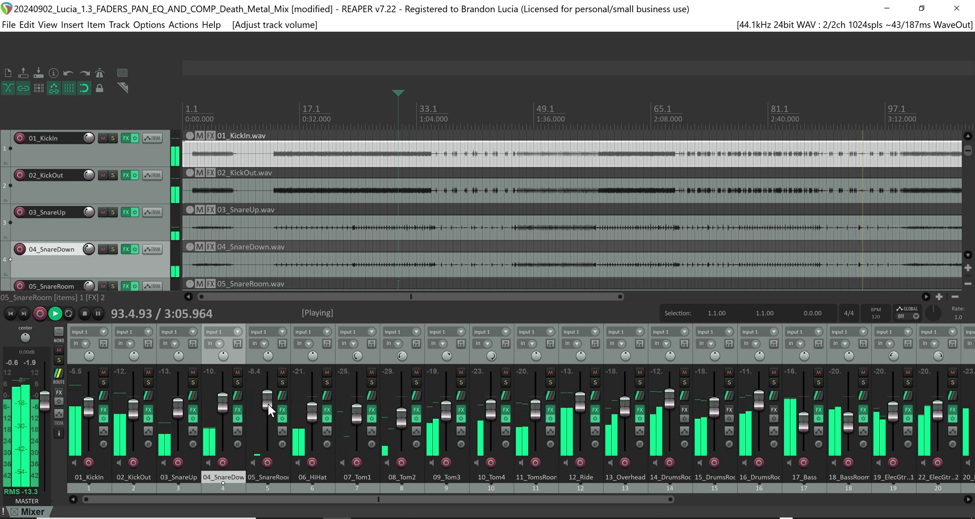
pyautogui.moveTo(268, 403)
pyautogui.moveTo(267, 403); pyautogui.dragTo(268, 405)
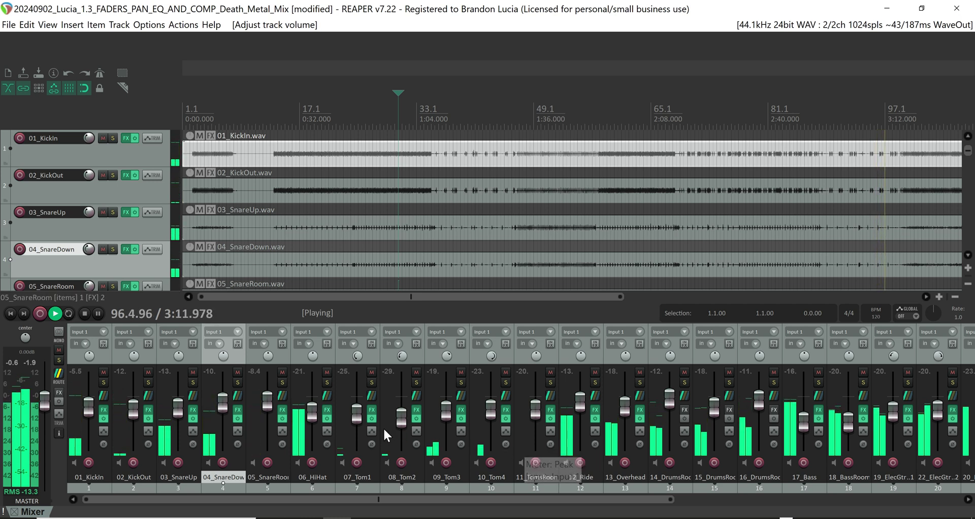
pyautogui.press('space')
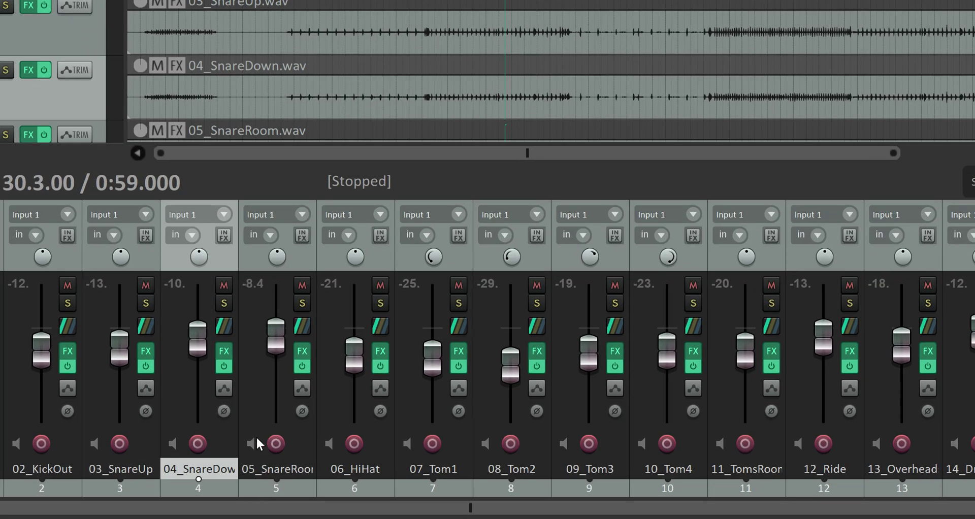
# Raise the faders of the four tom tracks 07_Tom1 to 10_Tom4 and audition the tom hits from 1:07.
pyautogui.moveTo(272, 392)
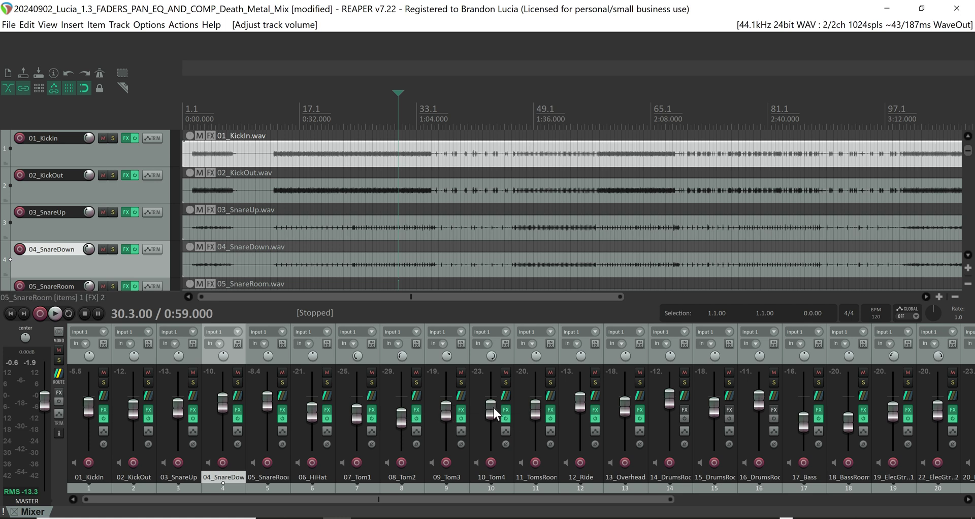
pyautogui.moveTo(444, 412); pyautogui.dragTo(403, 404)
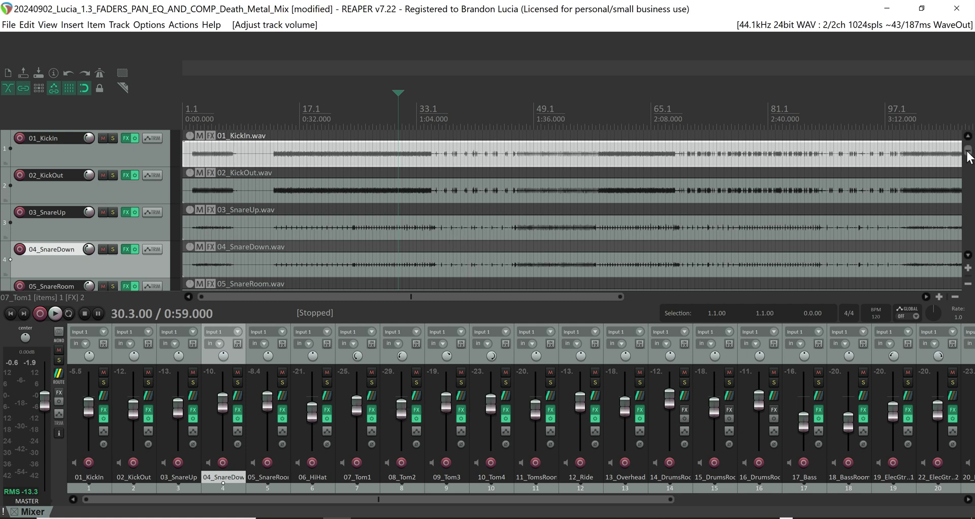
pyautogui.moveTo(968, 155); pyautogui.dragTo(968, 176)
pyautogui.click(427, 171)
pyautogui.press('space')
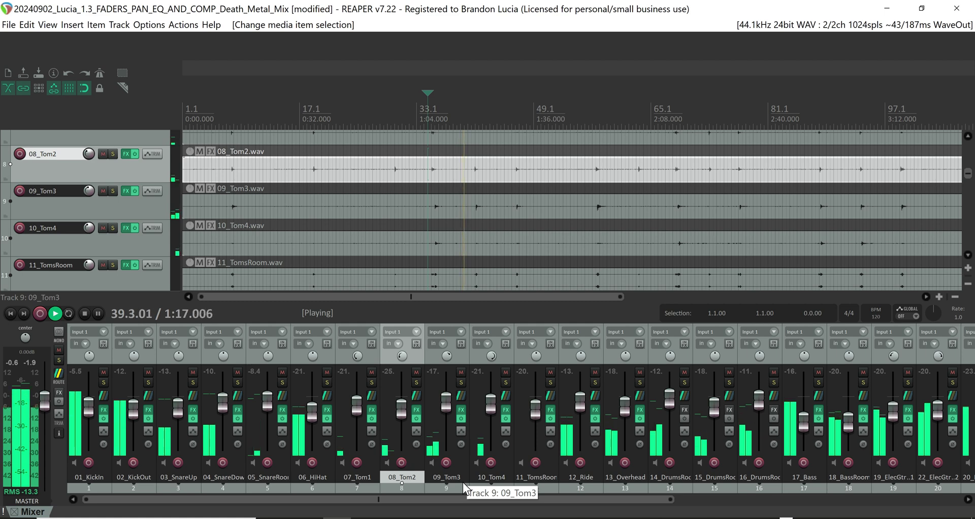
pyautogui.press('space')
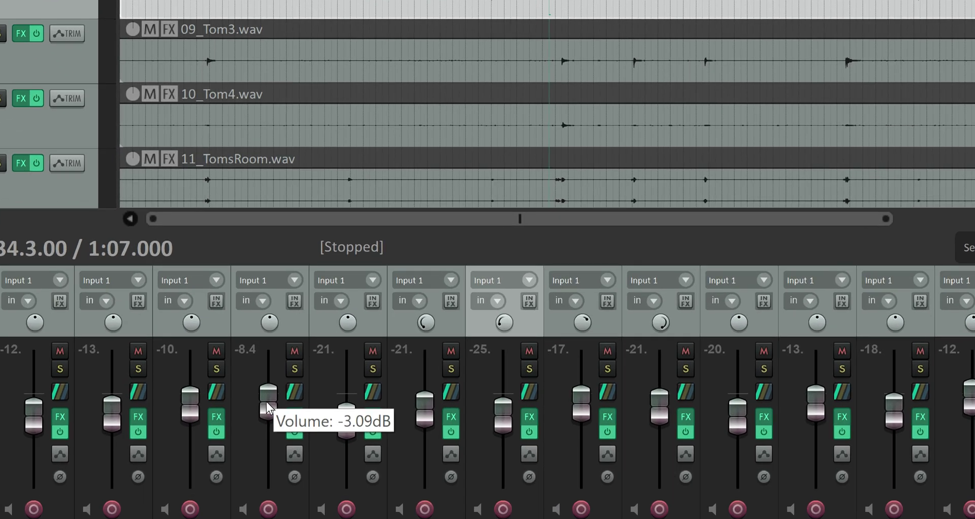
# Lower the 05_SnareRoom fader to about -5 dB and audition the tom section again.
pyautogui.moveTo(266, 401); pyautogui.dragTo(266, 403)
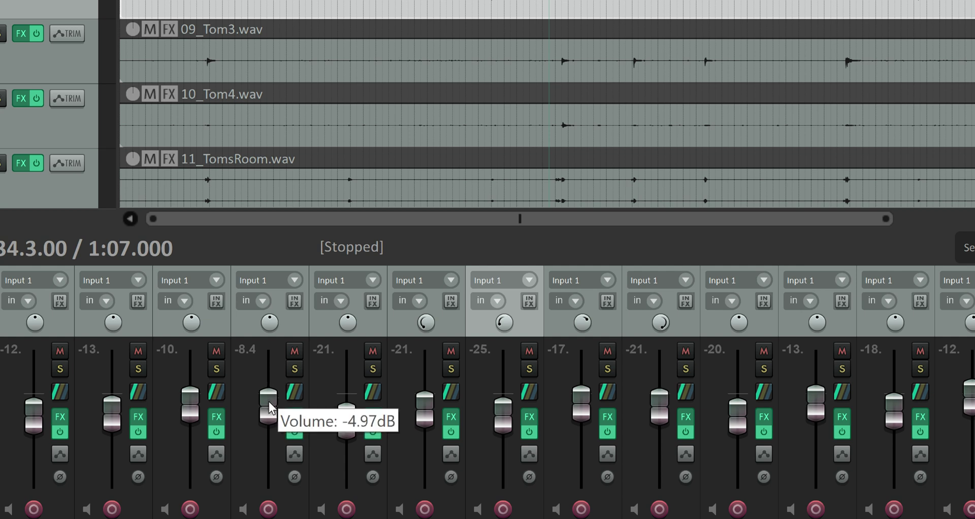
pyautogui.press('space')
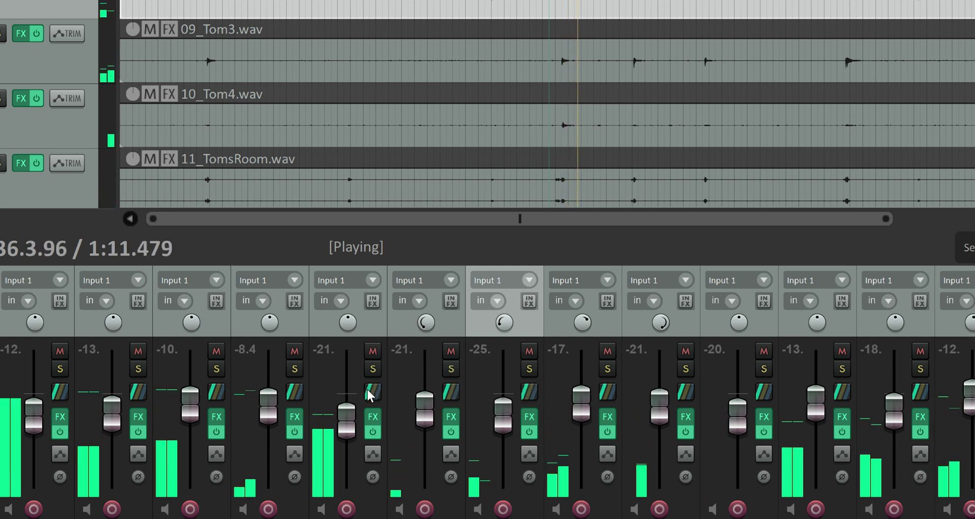
pyautogui.press('space')
pyautogui.moveTo(270, 399); pyautogui.dragTo(269, 400)
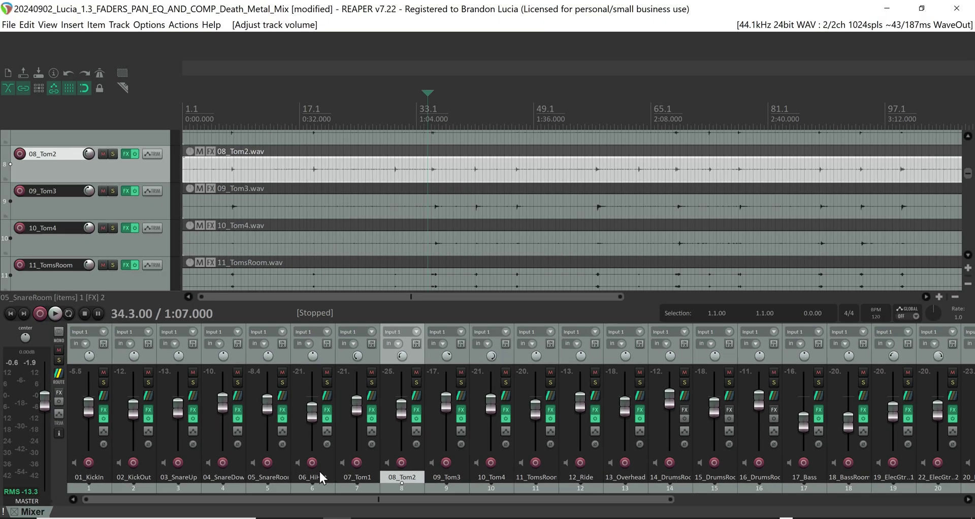
# Check 06_HiHat's two ReaEQ effects during playback and add ReaComp to its effects chain.
pyautogui.click(327, 411)
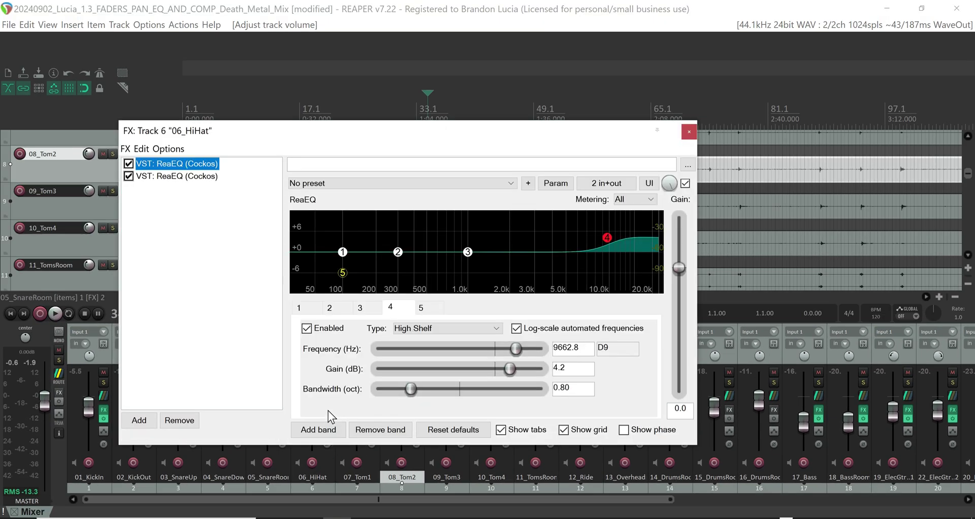
pyautogui.press('space')
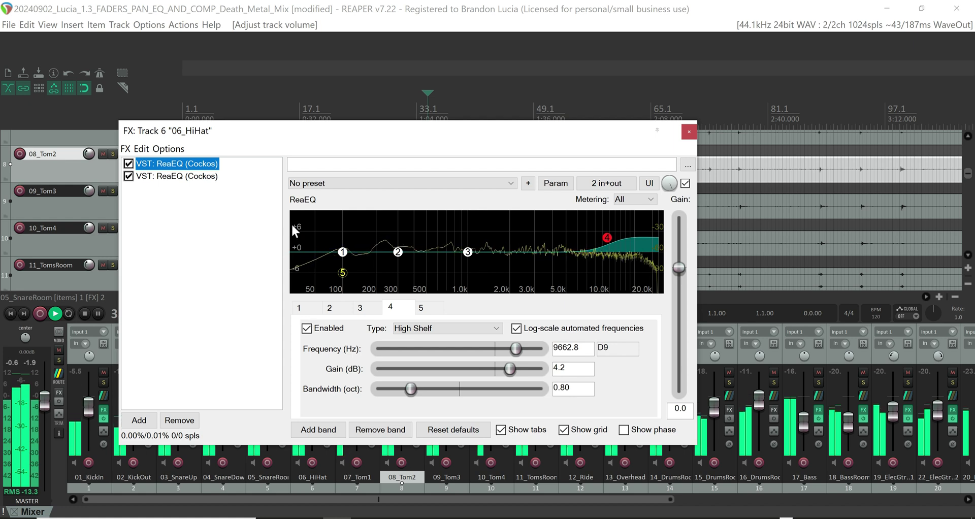
pyautogui.click(183, 177)
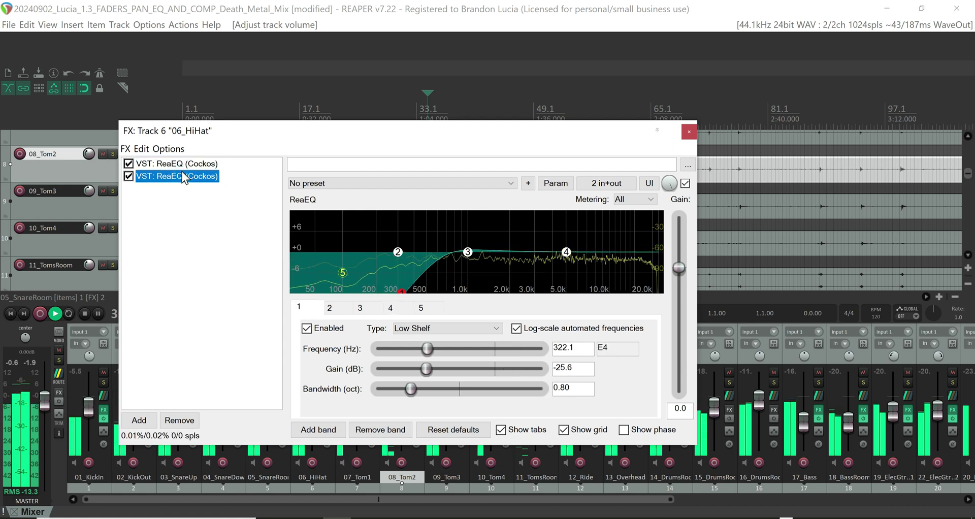
pyautogui.moveTo(184, 176); pyautogui.dragTo(187, 166)
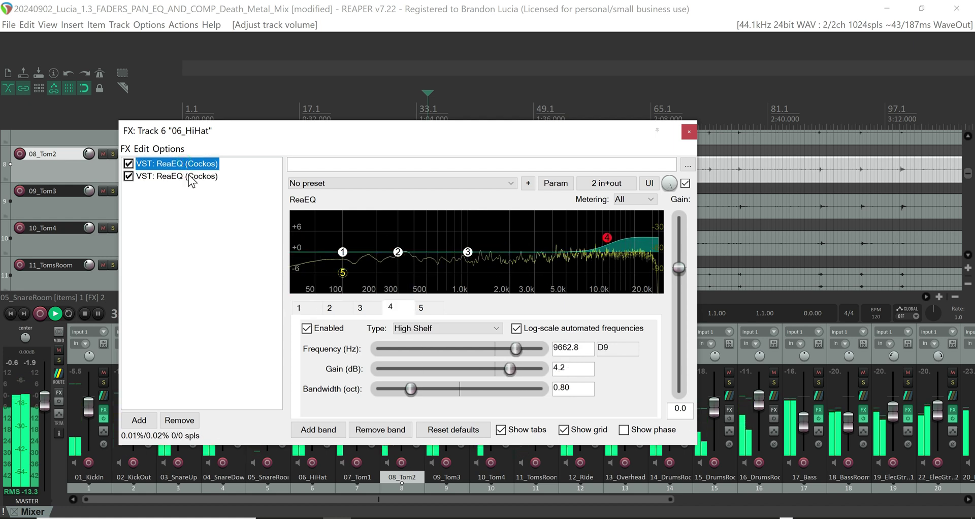
pyautogui.click(190, 175)
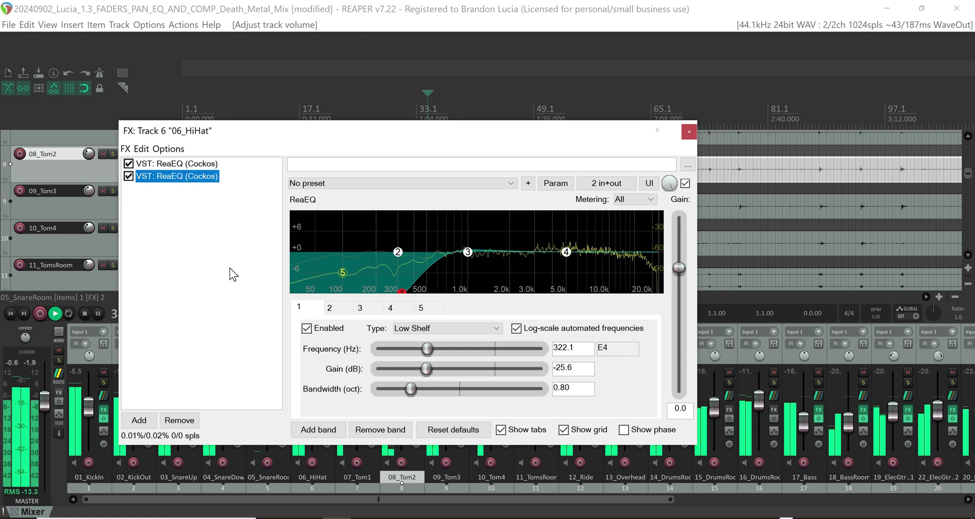
pyautogui.moveTo(311, 133); pyautogui.dragTo(312, 39)
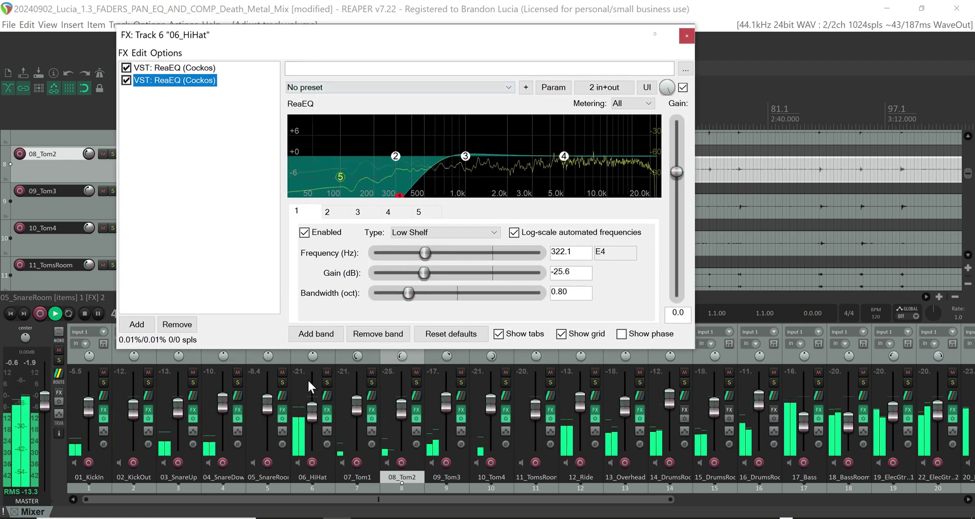
pyautogui.click(311, 485)
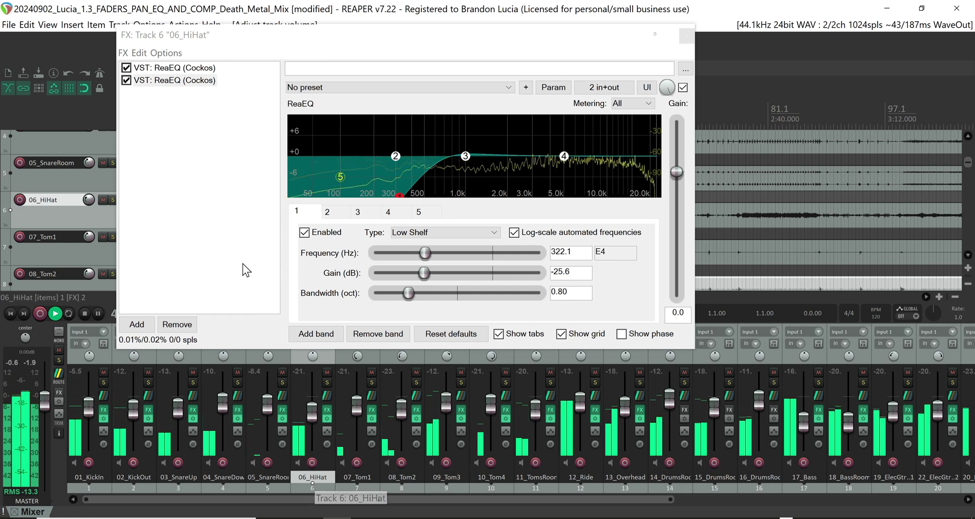
pyautogui.press('space')
pyautogui.click(142, 328)
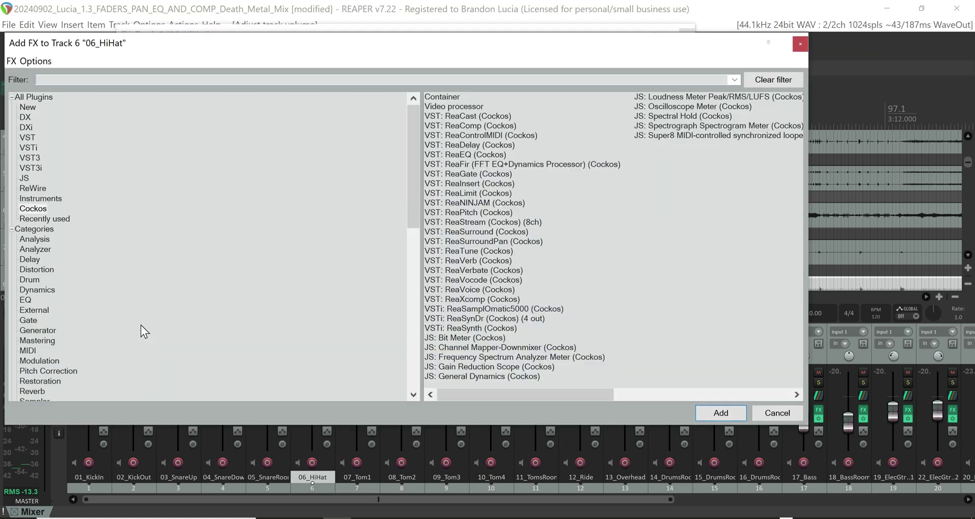
pyautogui.click(479, 127)
pyautogui.click(716, 418)
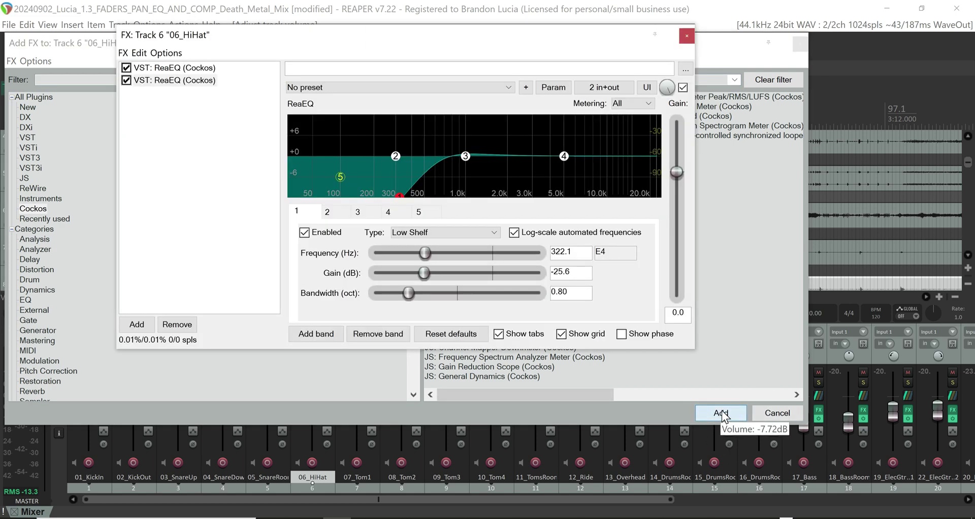
pyautogui.click(349, 85)
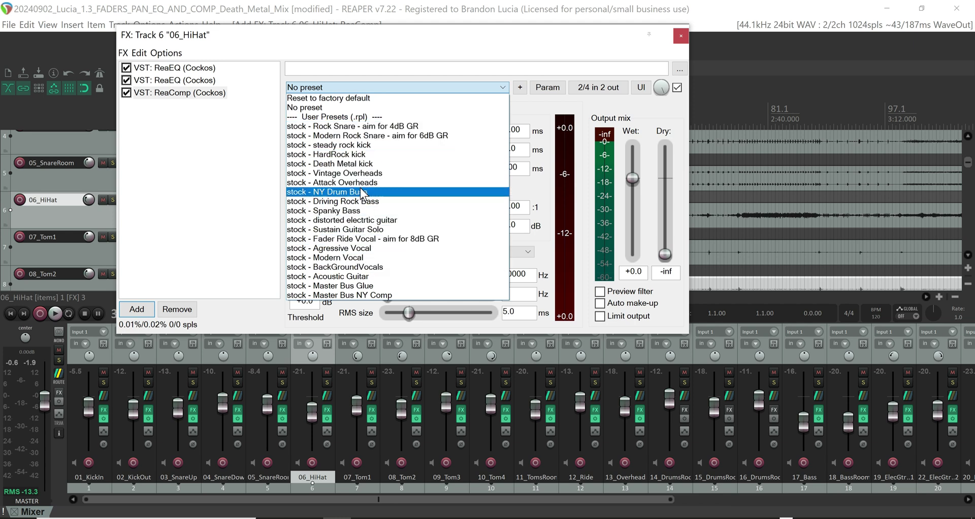
pyautogui.click(236, 219)
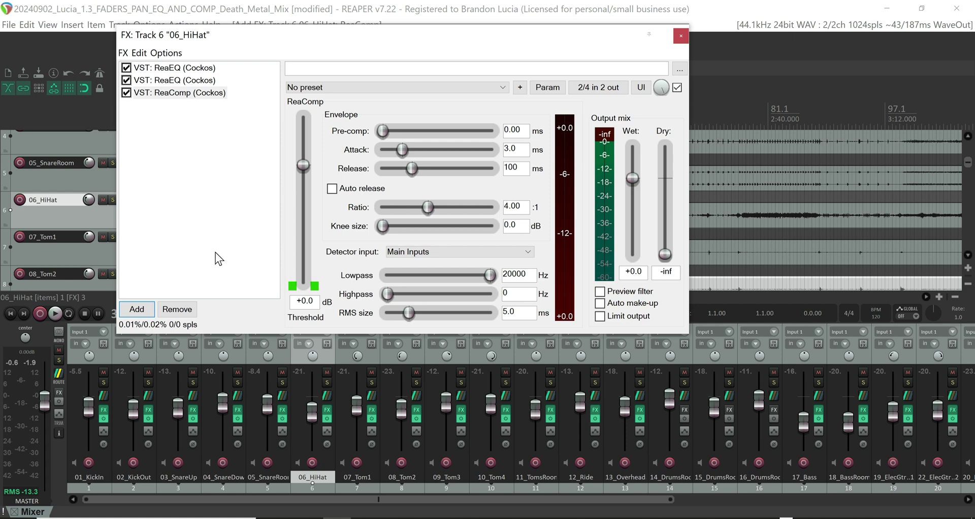
pyautogui.click(680, 38)
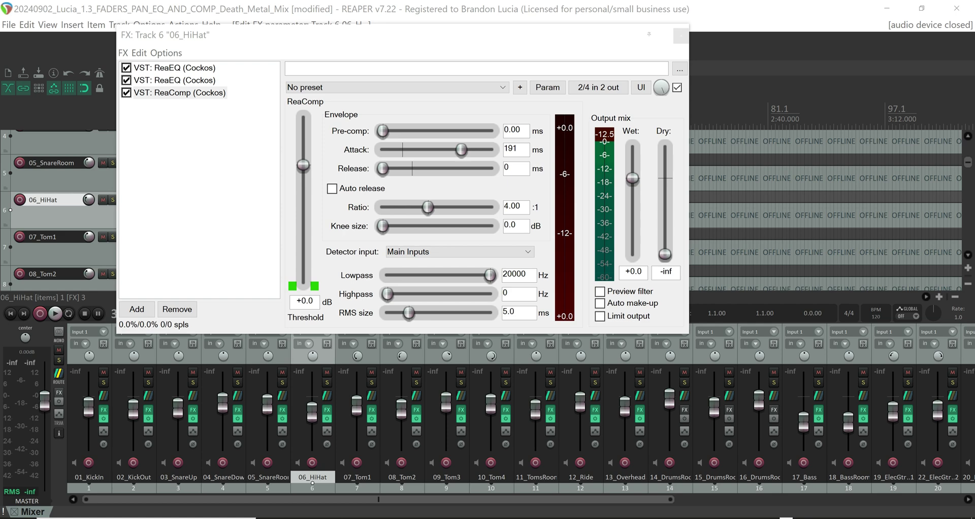
pyautogui.click(314, 518)
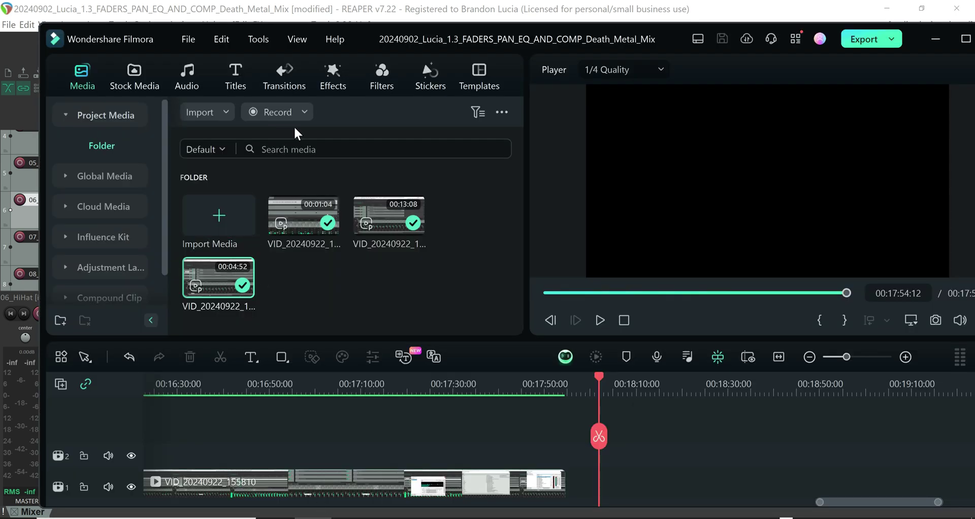
pyautogui.click(285, 111)
pyautogui.click(295, 150)
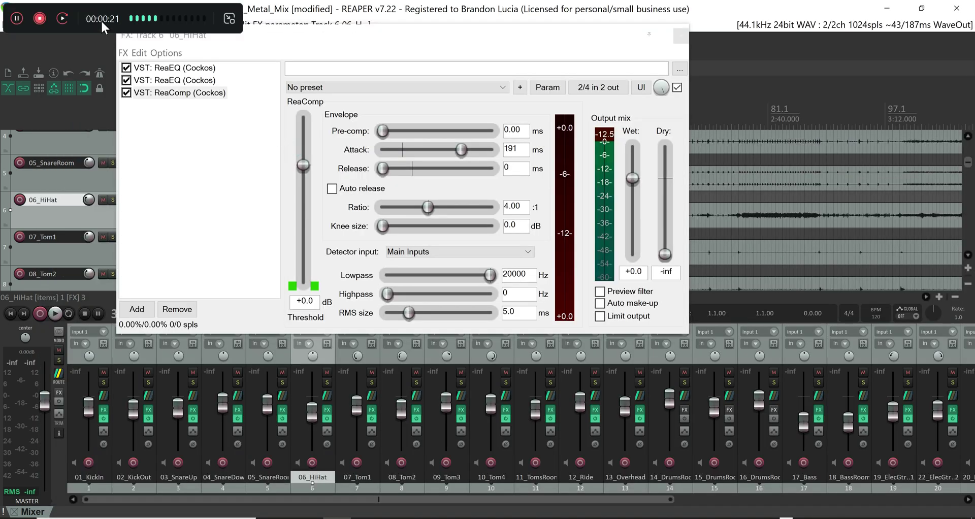
pyautogui.moveTo(116, 11); pyautogui.dragTo(162, 518)
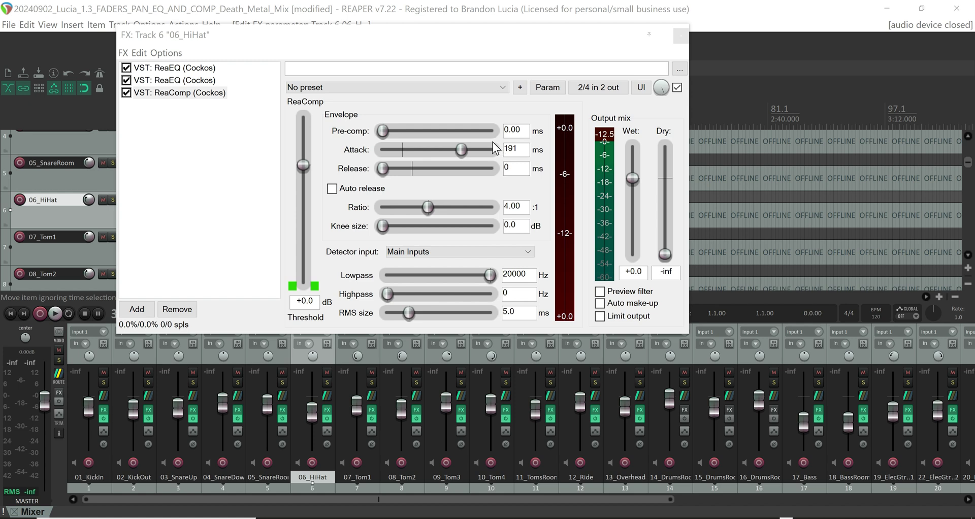
# Set ReaComp on 06_HiHat to a 163 ms attack and 94 ms release, with the wet output at +3.0 dB.
pyautogui.moveTo(460, 154); pyautogui.dragTo(458, 151)
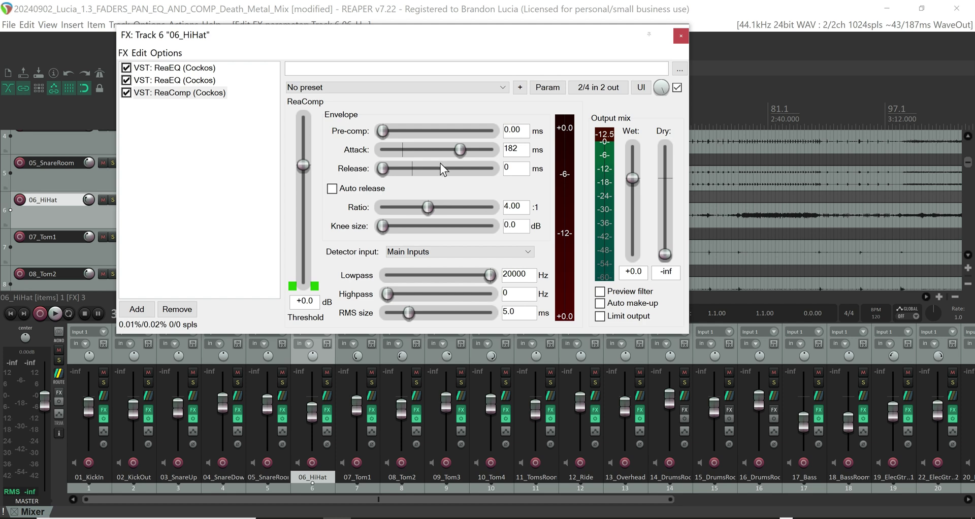
pyautogui.moveTo(462, 151); pyautogui.dragTo(458, 152)
pyautogui.moveTo(381, 168); pyautogui.dragTo(409, 168)
pyautogui.moveTo(635, 174); pyautogui.dragTo(633, 169)
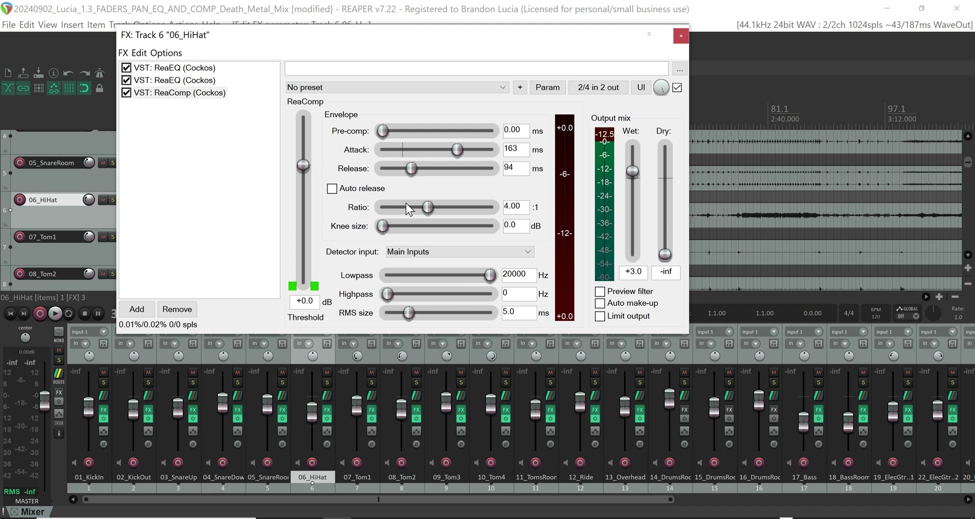
# Lower ReaComp's threshold to -4.8 dB, start playback and compare the hi-hat with the compressor bypassed and active.
pyautogui.moveTo(303, 164); pyautogui.dragTo(315, 183)
pyautogui.press('space')
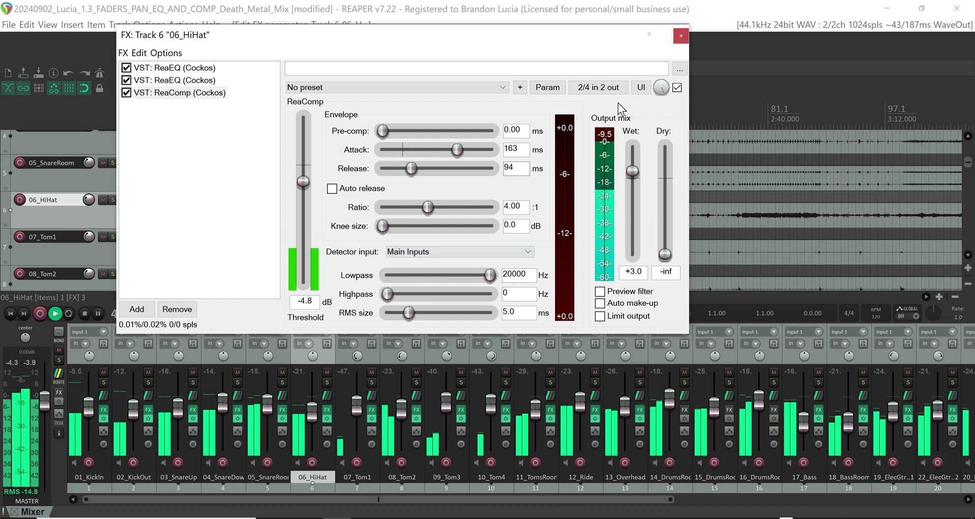
pyautogui.click(677, 87)
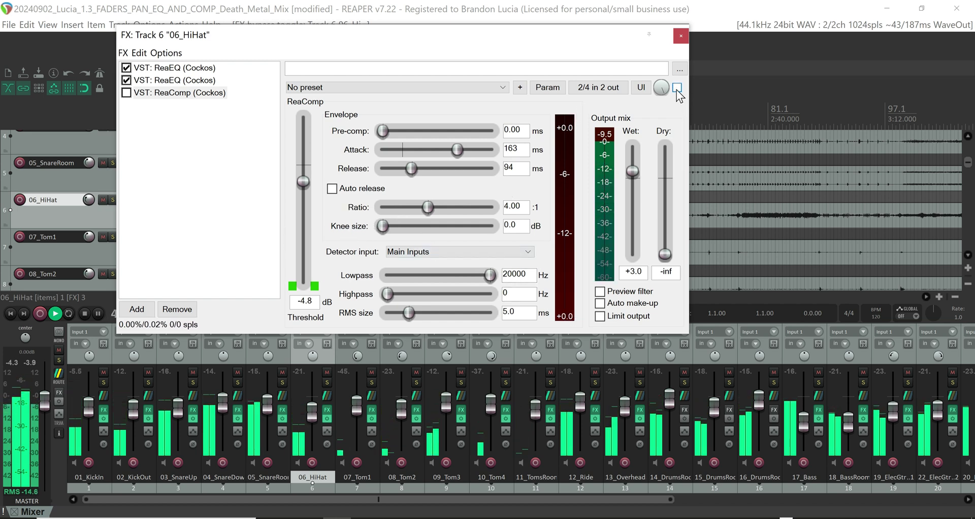
pyautogui.click(677, 87)
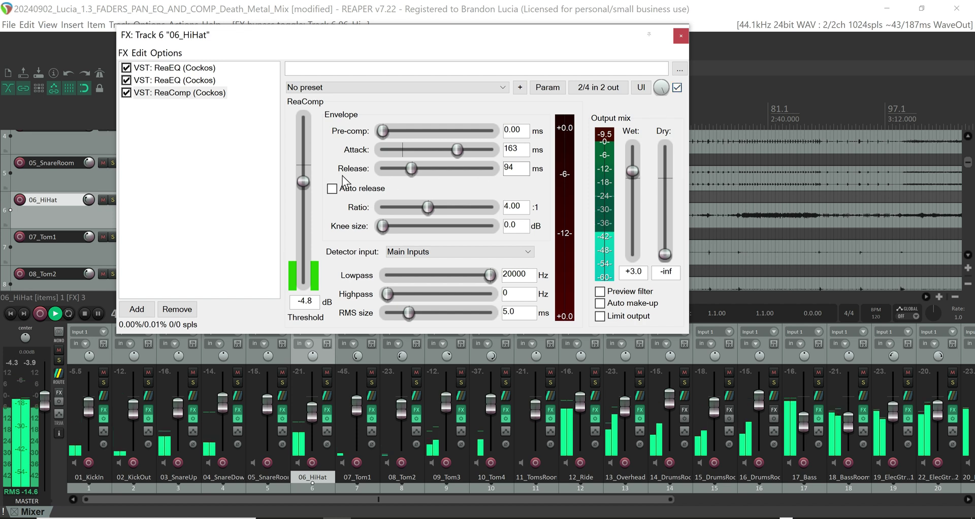
# Lower ReaComp's threshold to -12.4 dB during playback, enable auto make-up and set the wet output to +1.1 dB.
pyautogui.moveTo(302, 181); pyautogui.dragTo(307, 201)
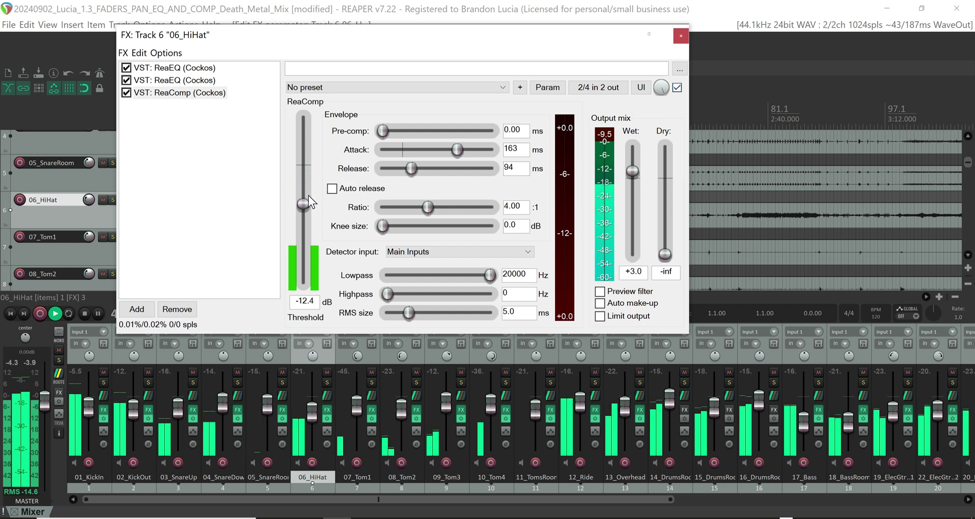
pyautogui.moveTo(635, 169); pyautogui.dragTo(634, 158)
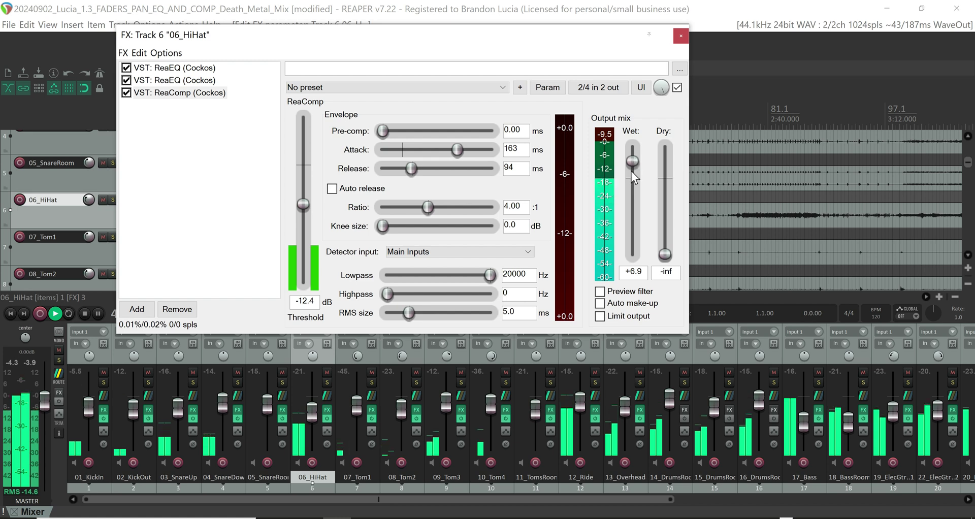
pyautogui.click(600, 316)
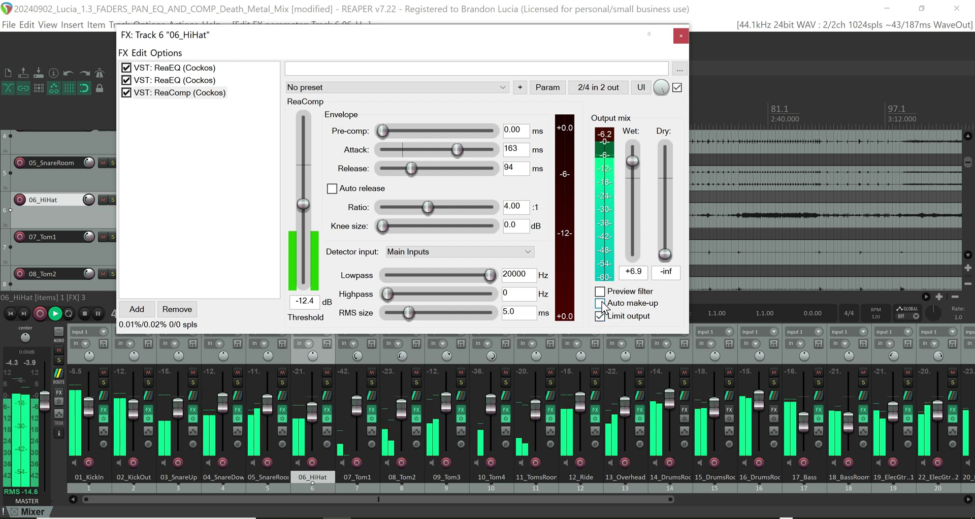
pyautogui.click(599, 304)
pyautogui.moveTo(633, 158); pyautogui.dragTo(634, 176)
# Compare the hi-hat with ReaComp bypassed and active, stop playback, and move ReaComp between the two ReaEQ effects.
pyautogui.click(678, 89)
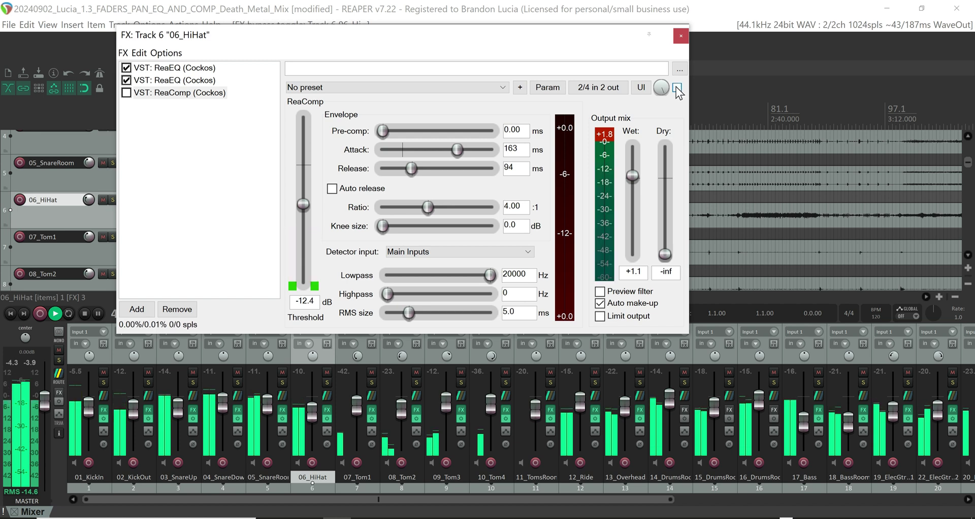
pyautogui.click(677, 88)
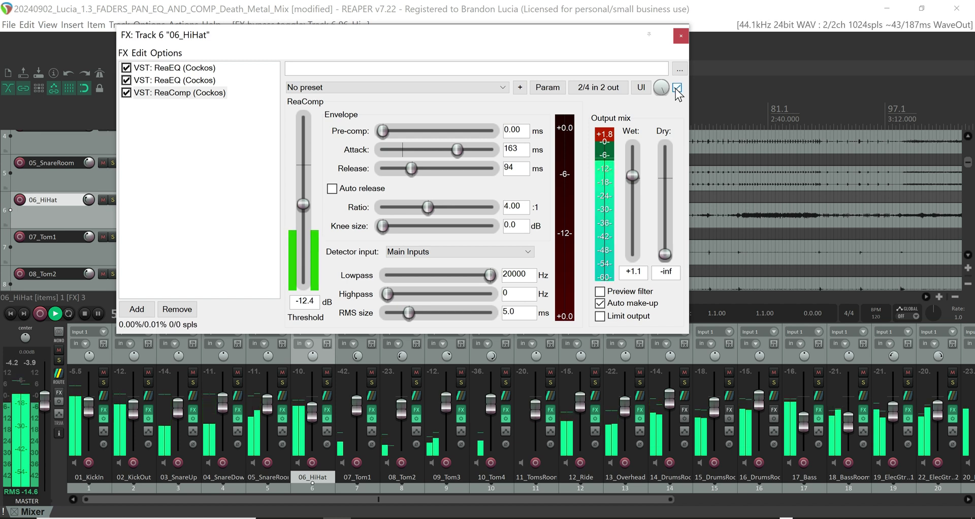
pyautogui.press('space')
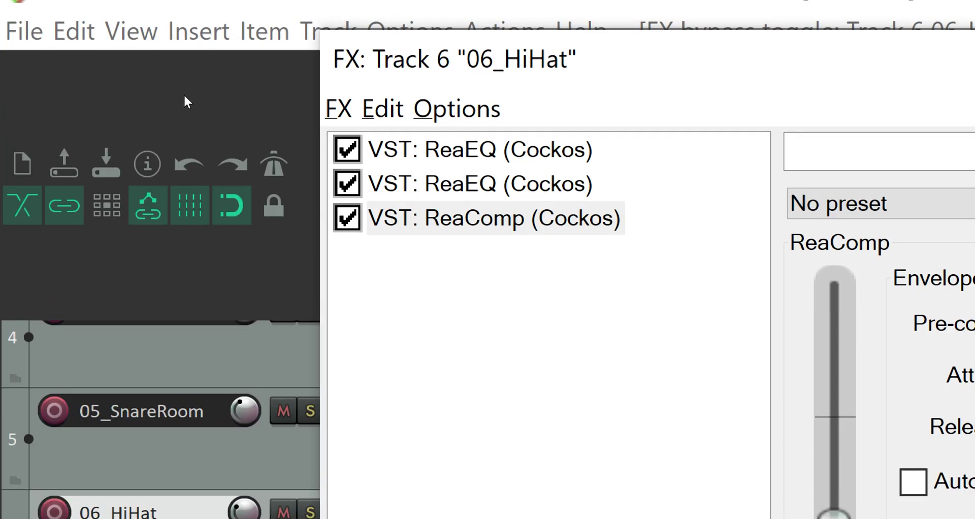
pyautogui.moveTo(441, 218); pyautogui.dragTo(427, 179)
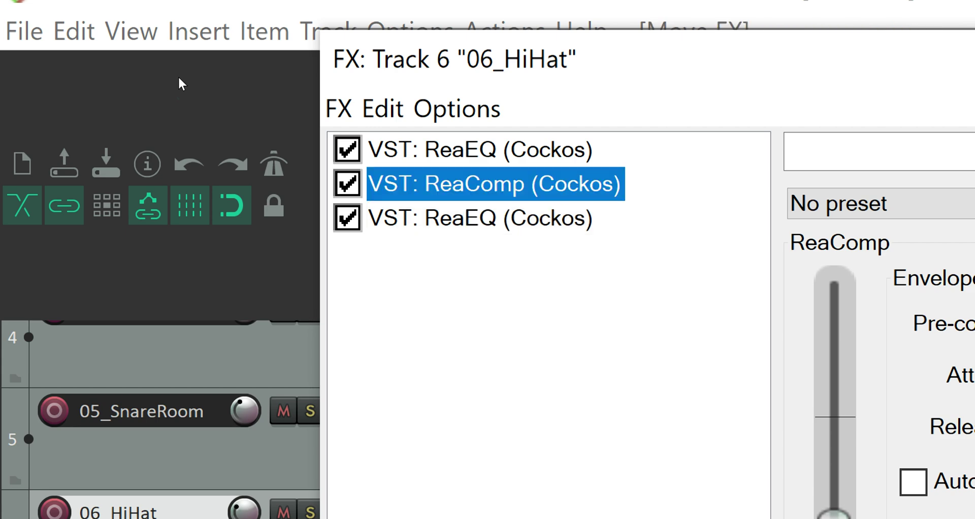
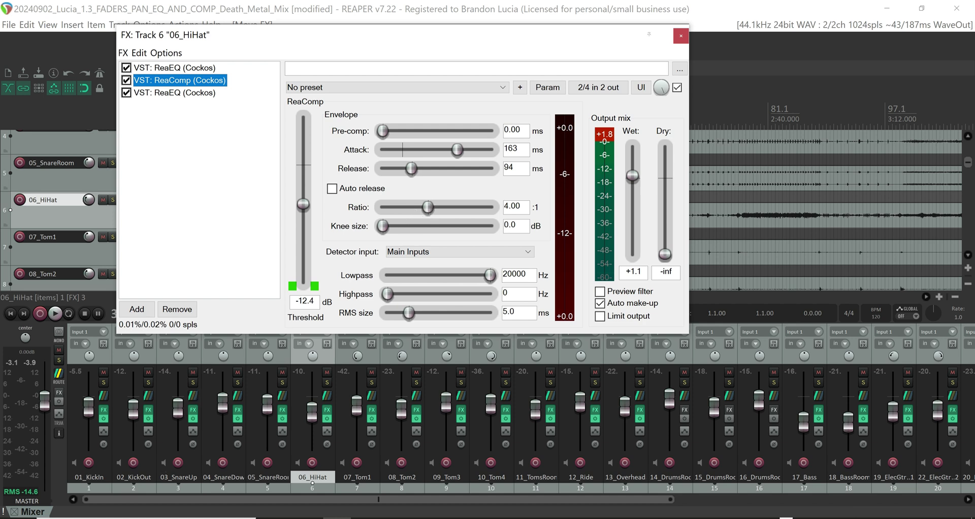
pyautogui.hotkey('alt', 'Tab')
pyautogui.moveTo(112, 8); pyautogui.dragTo(134, 518)
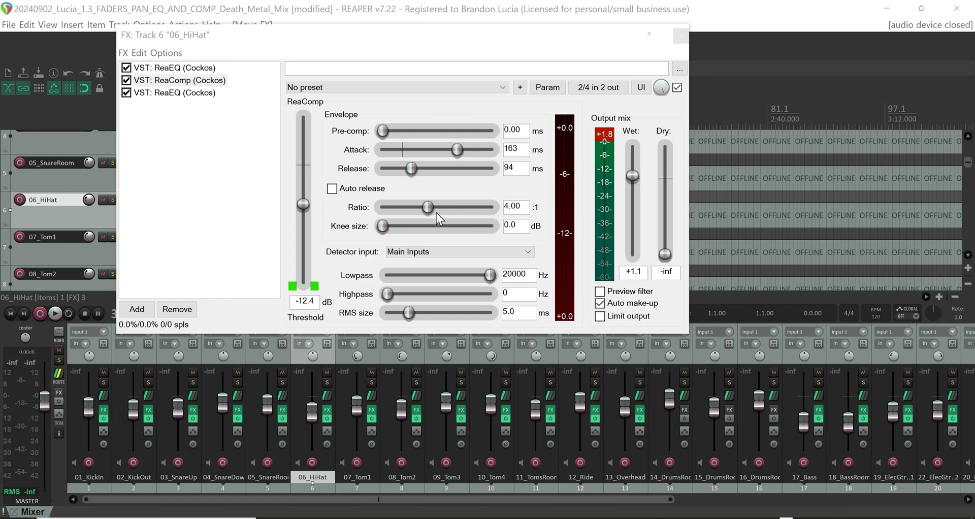
# Set ReaComp's ratio to 4.00:1 and close the 06_HiHat effects window.
pyautogui.moveTo(429, 206)
pyautogui.mouseDown()
pyautogui.moveTo(492, 208)
pyautogui.moveTo(415, 212)
pyautogui.moveTo(430, 211)
pyautogui.mouseUp()
pyautogui.click(520, 205)
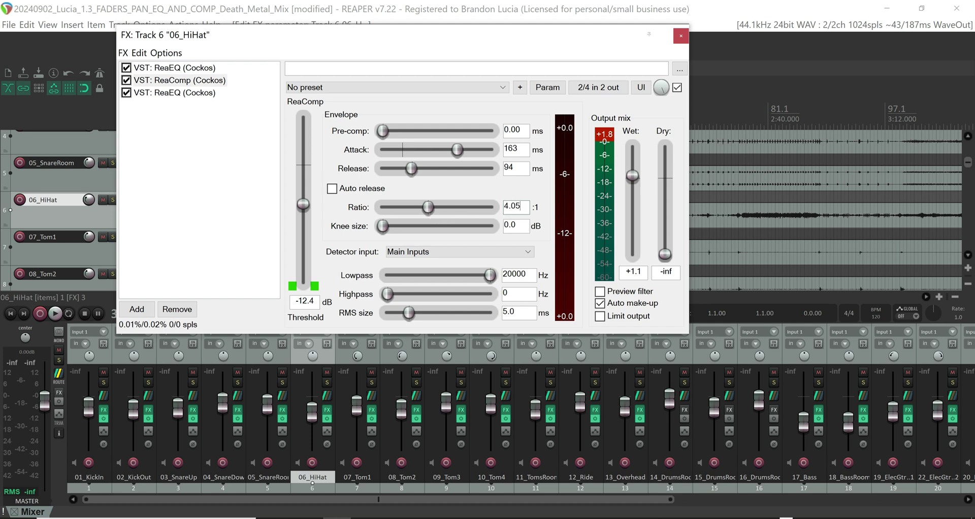
pyautogui.press('BackSpace')
pyautogui.write('0')
pyautogui.press('BackSpace')
pyautogui.write('0')
pyautogui.moveTo(689, 37); pyautogui.dragTo(685, 40)
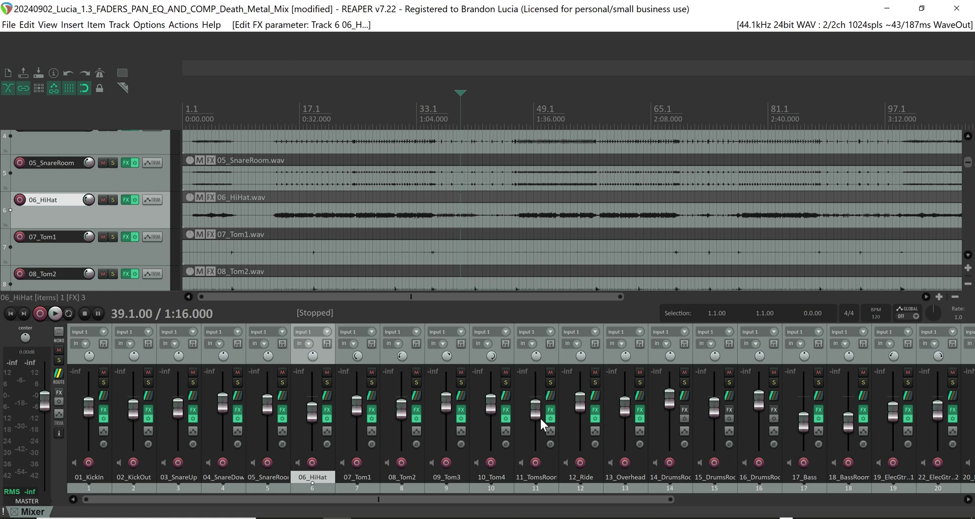
# Audition 11_TomsRoom from 1:16 by toggling its solo and mute, leave it soloed and stop playback.
pyautogui.press('space')
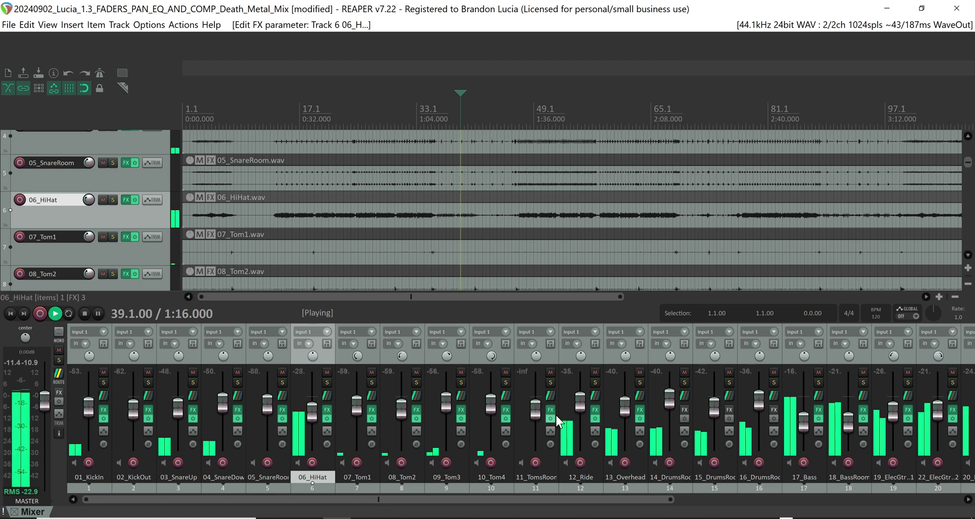
pyautogui.click(550, 383)
pyautogui.click(551, 383)
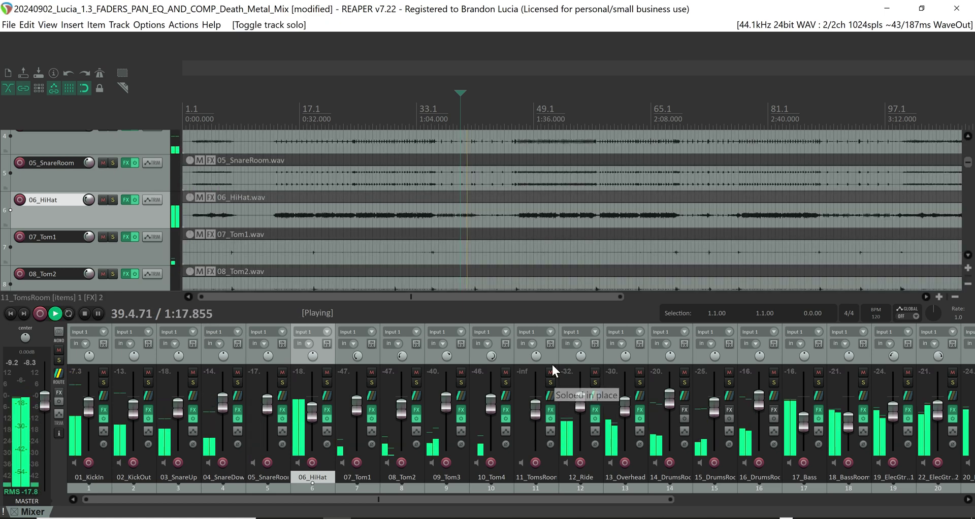
pyautogui.click(550, 371)
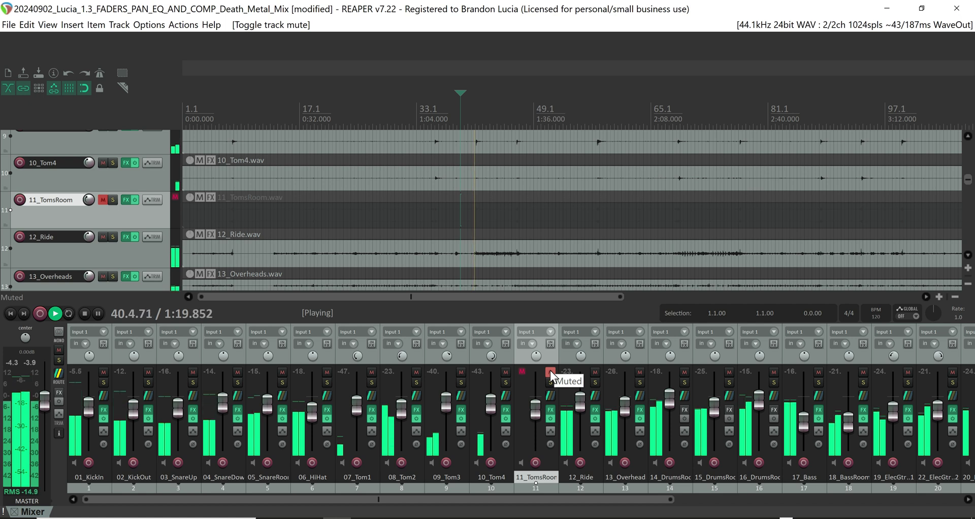
pyautogui.click(550, 371)
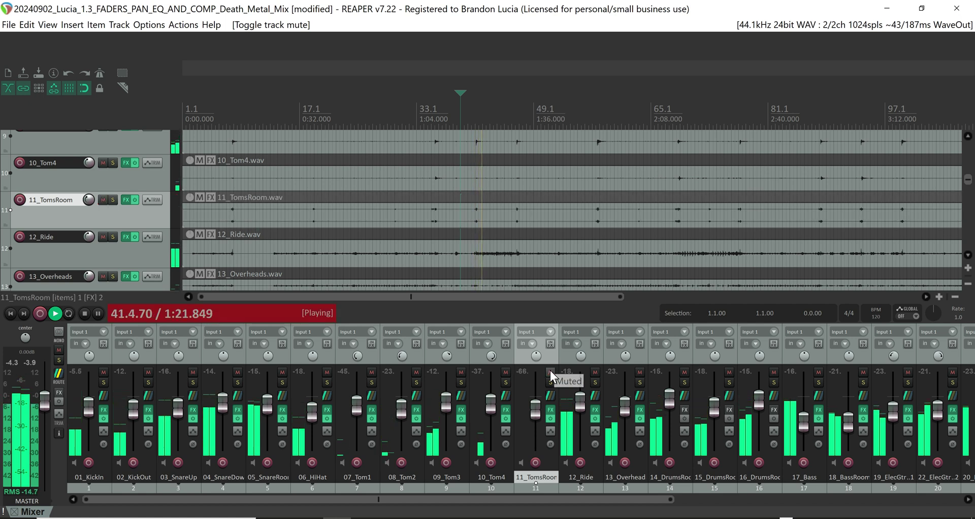
pyautogui.click(550, 382)
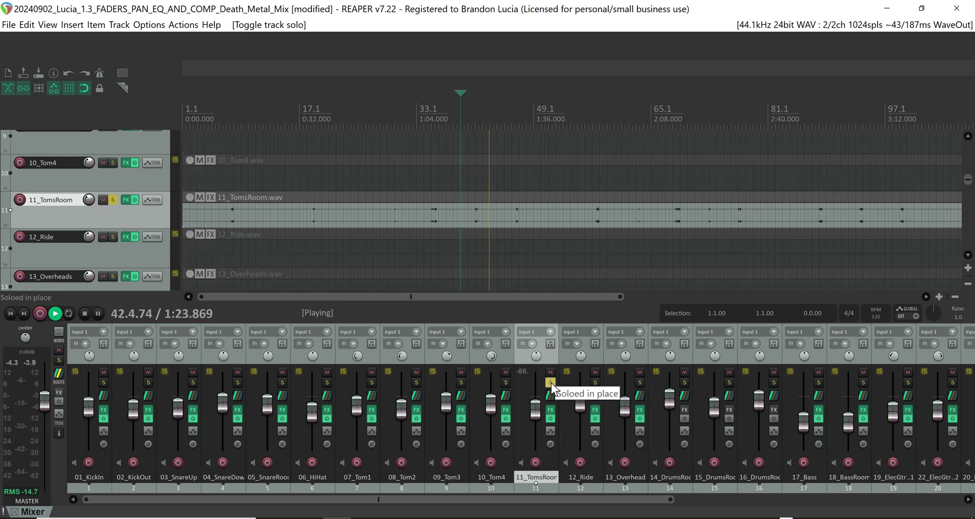
pyautogui.press('space')
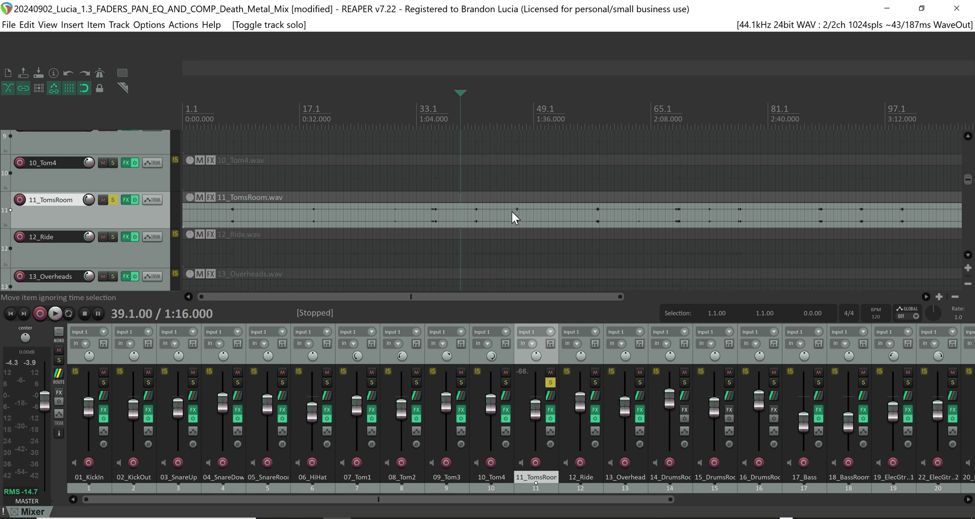
# Audition the soloed 11_TomsRoom from 1:31, unsolo it and raise its fader.
pyautogui.click(510, 215)
pyautogui.click(517, 215)
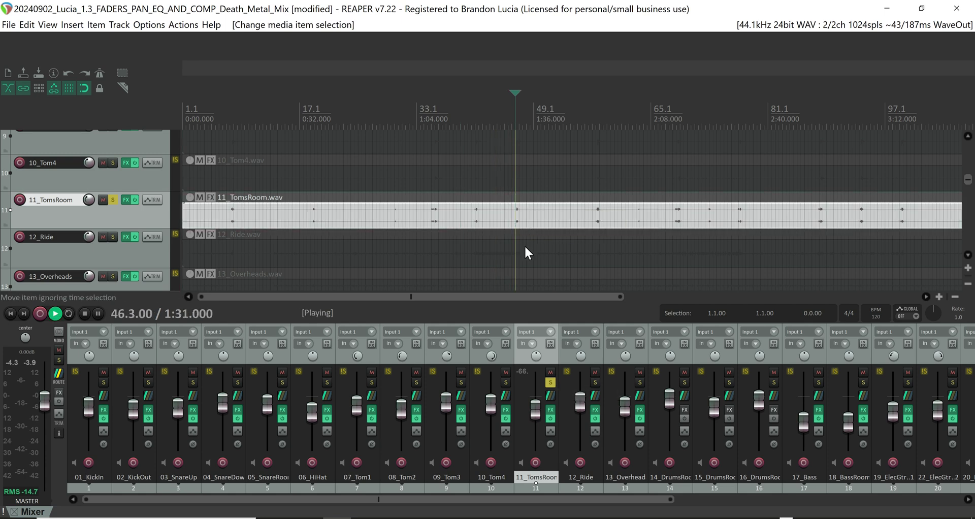
pyautogui.press('space')
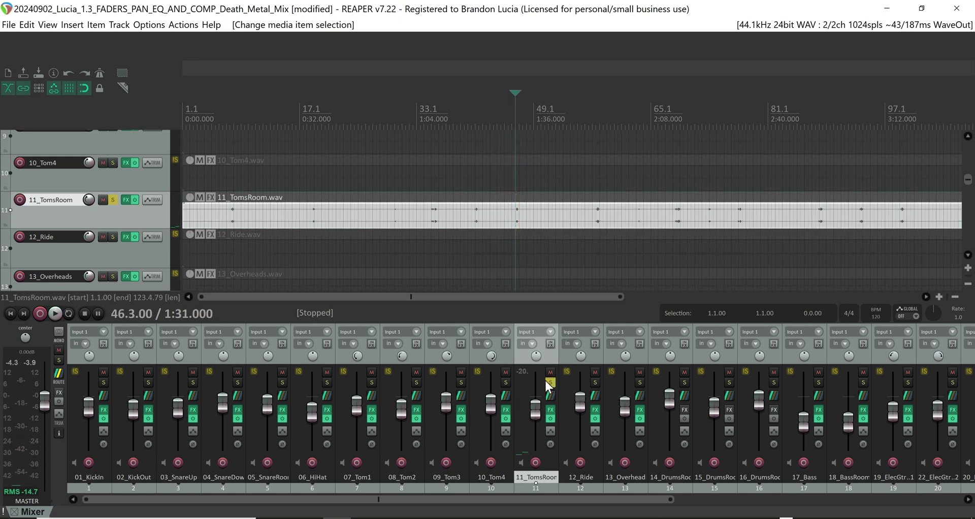
pyautogui.click(549, 382)
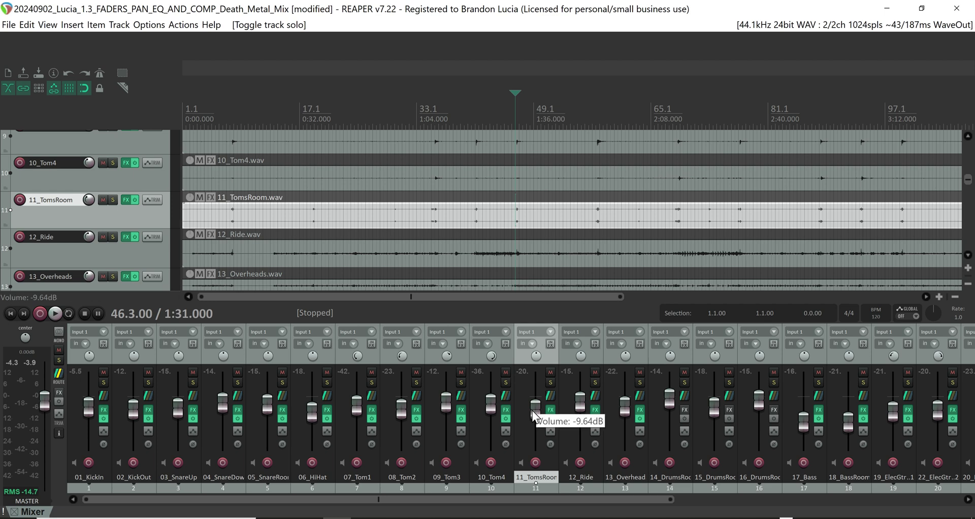
pyautogui.moveTo(532, 410); pyautogui.dragTo(534, 394)
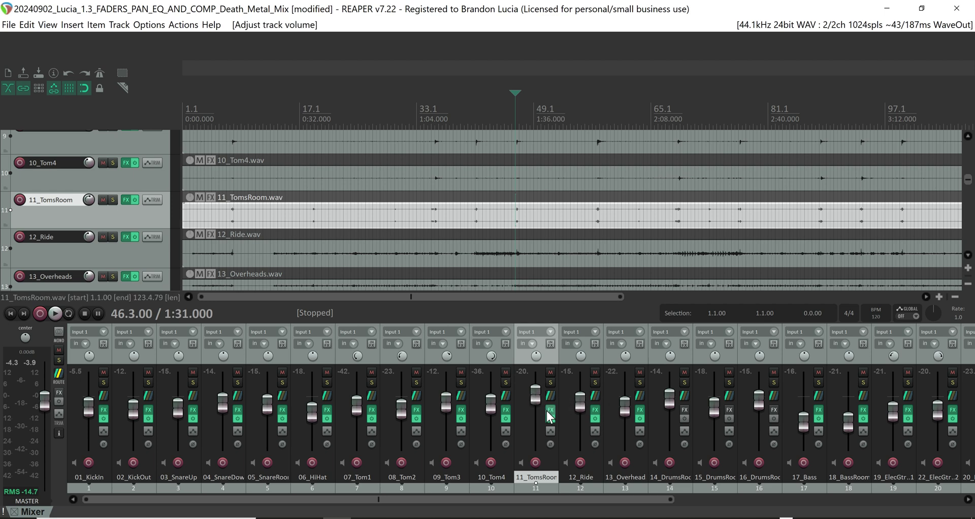
# Add ReaComp to the 11_TomsRoom effects chain and load its "stock - Master Bus Glue" preset.
pyautogui.click(552, 409)
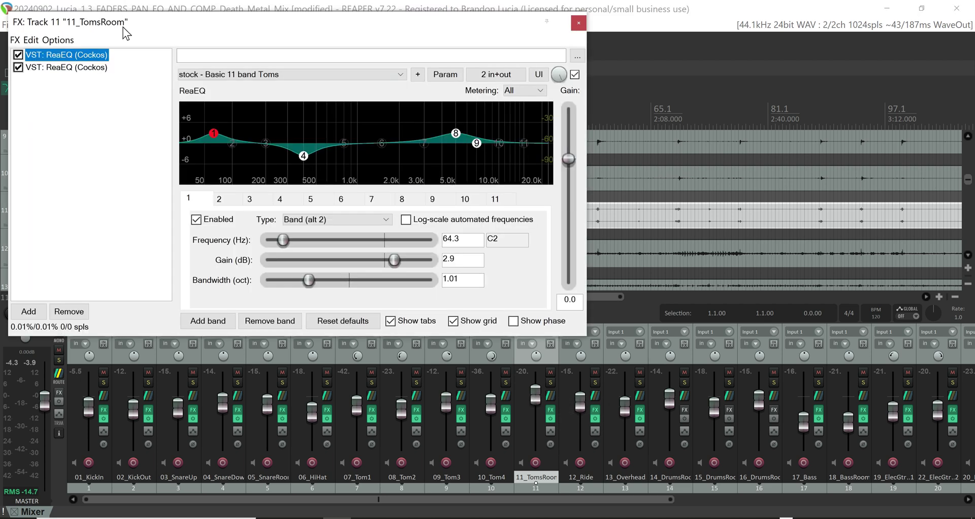
pyautogui.moveTo(123, 24); pyautogui.dragTo(351, 107)
pyautogui.click(256, 389)
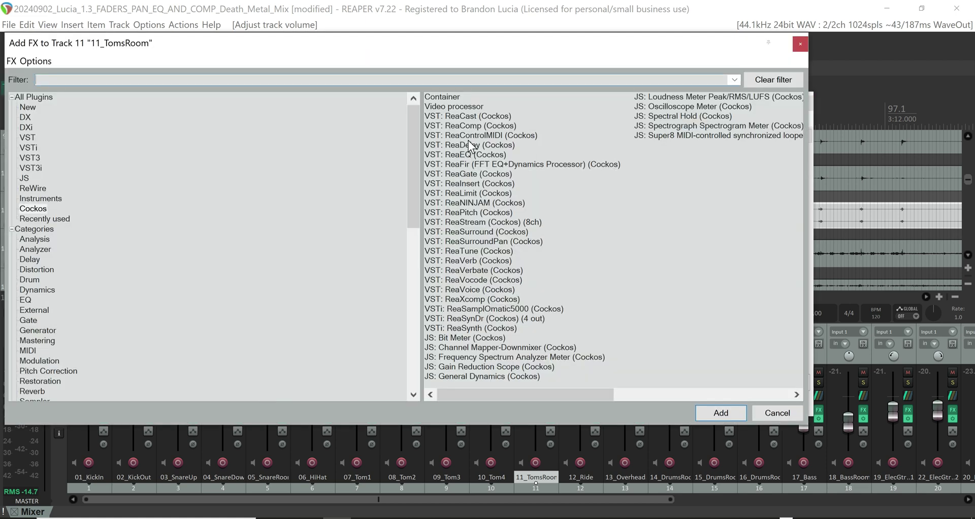
pyautogui.click(464, 125)
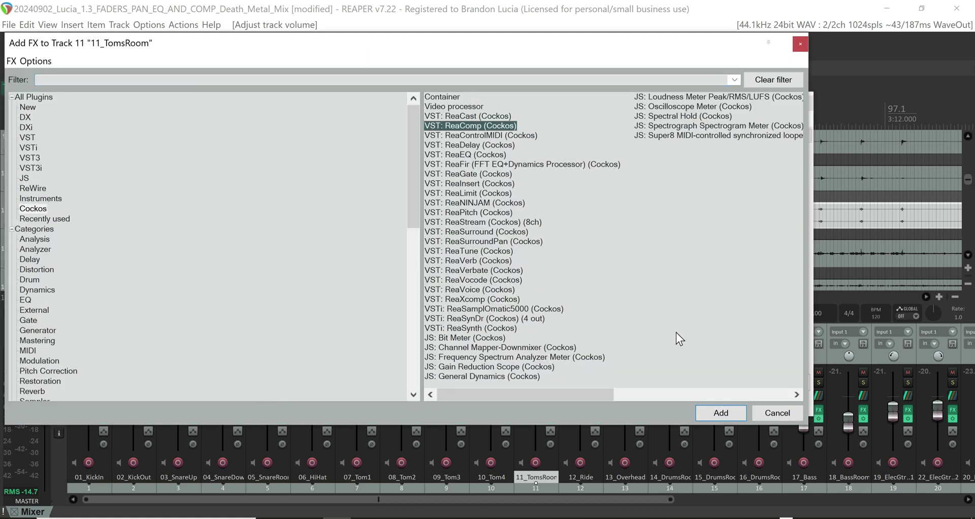
pyautogui.click(721, 415)
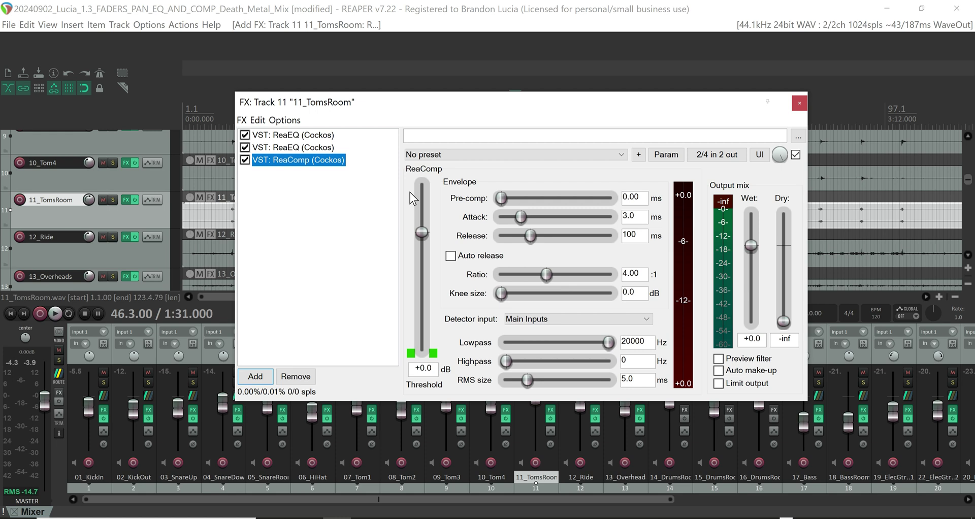
pyautogui.click(492, 154)
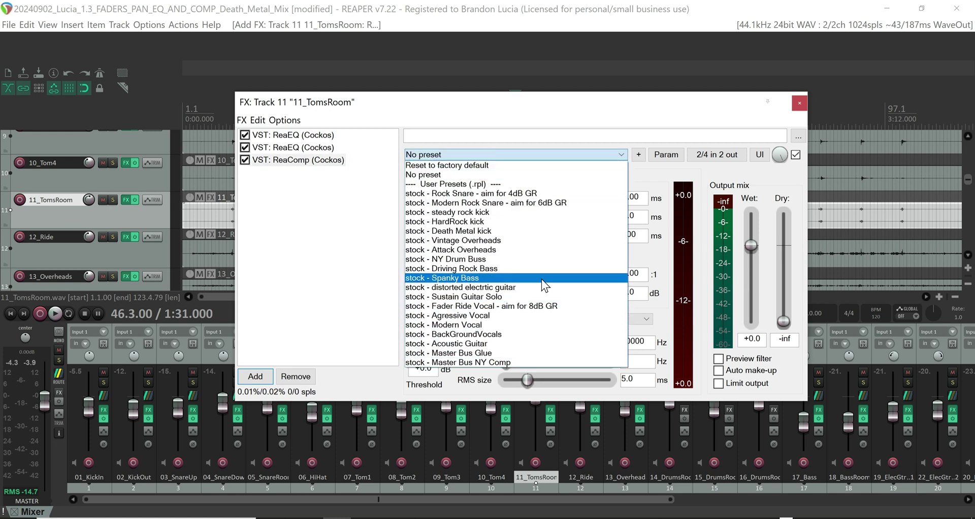
pyautogui.click(494, 353)
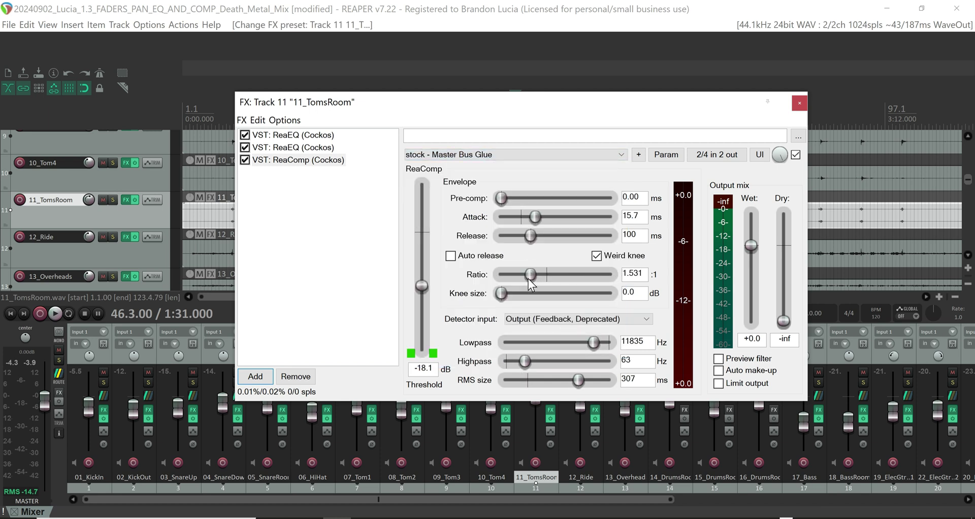
# Set ReaComp's ratio to 2.05:1, wet output to +5.7 dB and threshold to -23.6 dB, and close the 11_TomsRoom effects window.
pyautogui.moveTo(529, 275); pyautogui.dragTo(536, 273)
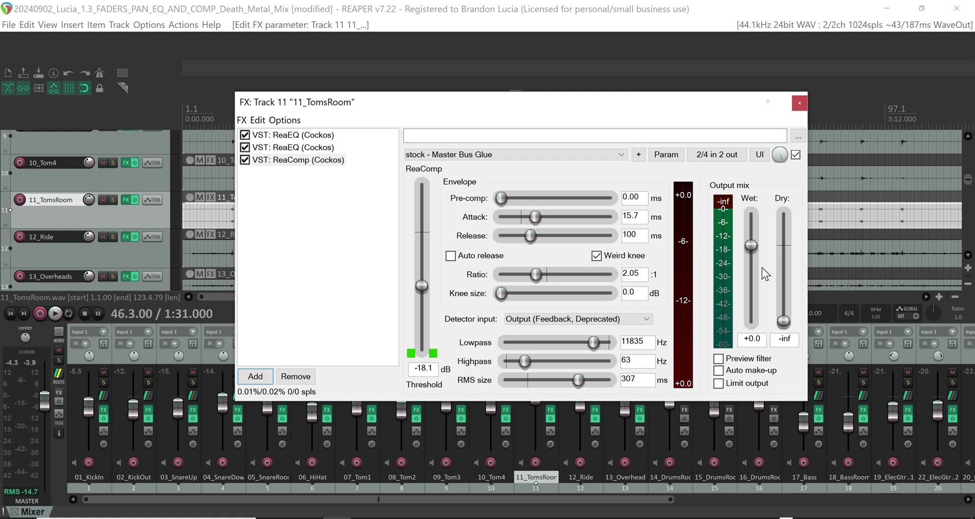
pyautogui.moveTo(751, 230); pyautogui.dragTo(748, 236)
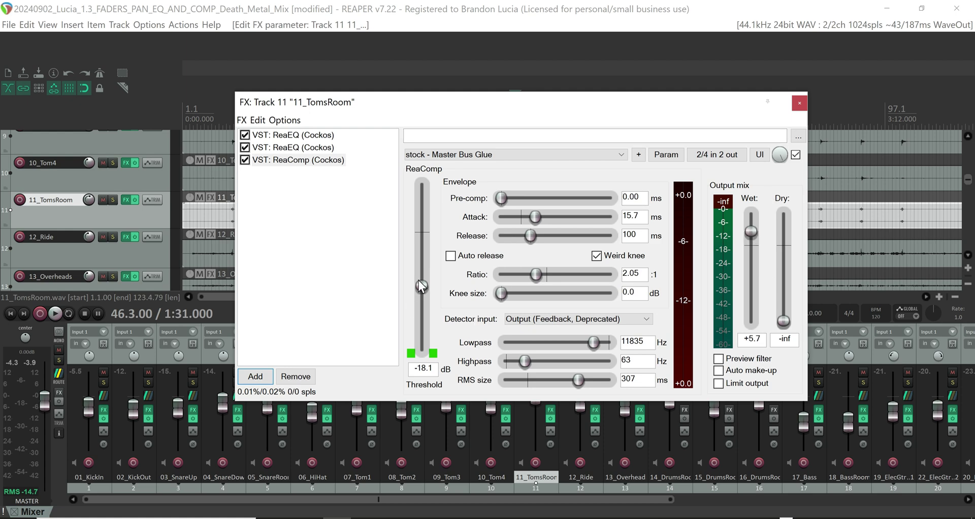
pyautogui.moveTo(420, 285); pyautogui.dragTo(425, 298)
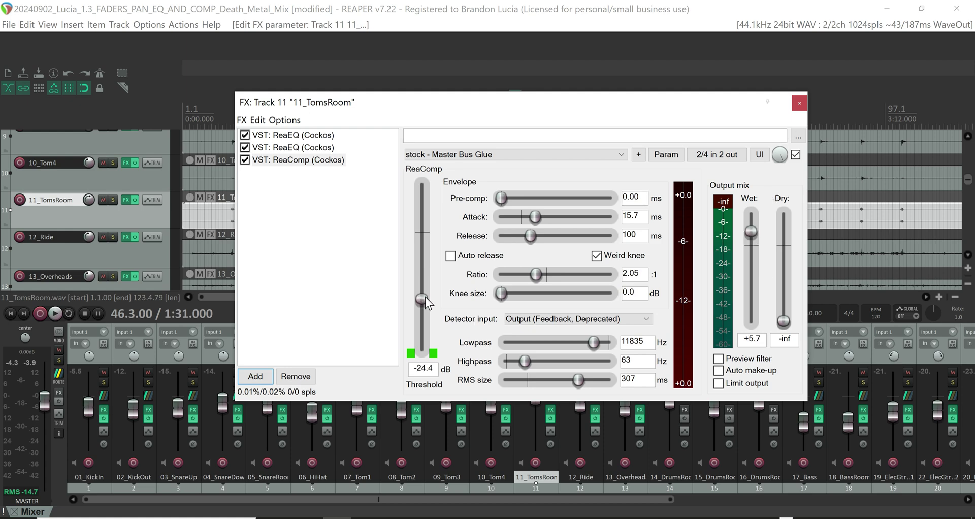
pyautogui.click(796, 102)
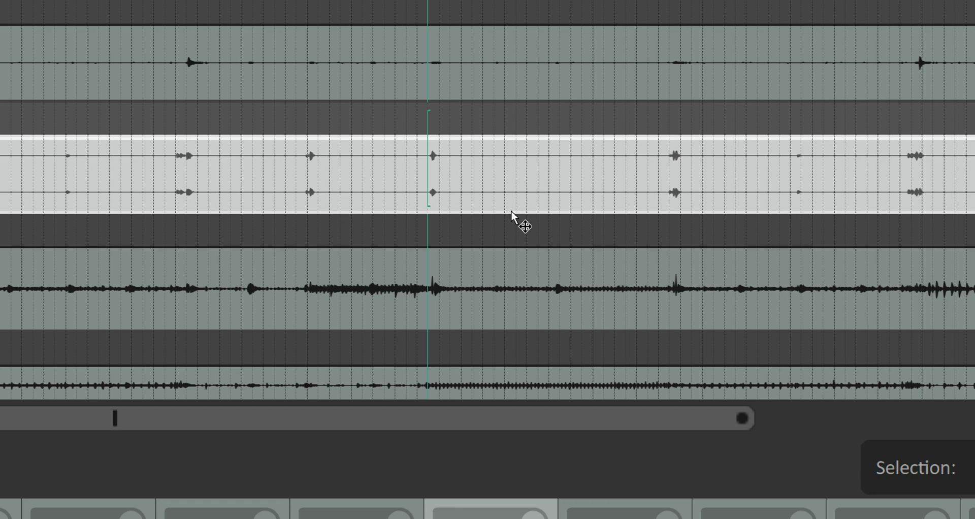
# Audition the mix from 1:31 with the compressed toms room track and stop playback.
pyautogui.hotkey('ctrl', 'Tab')
pyautogui.press('Tab')
pyautogui.press('space')
pyautogui.press('space')
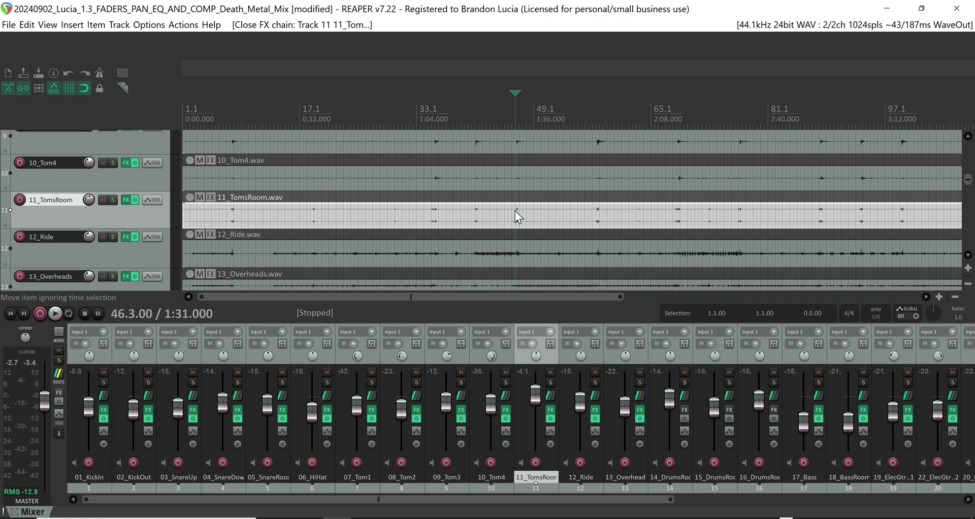
# Reopen ReaComp on 11_TomsRoom, audition its gain reduction, and lower the threshold to -31.2 dB.
pyautogui.click(548, 415)
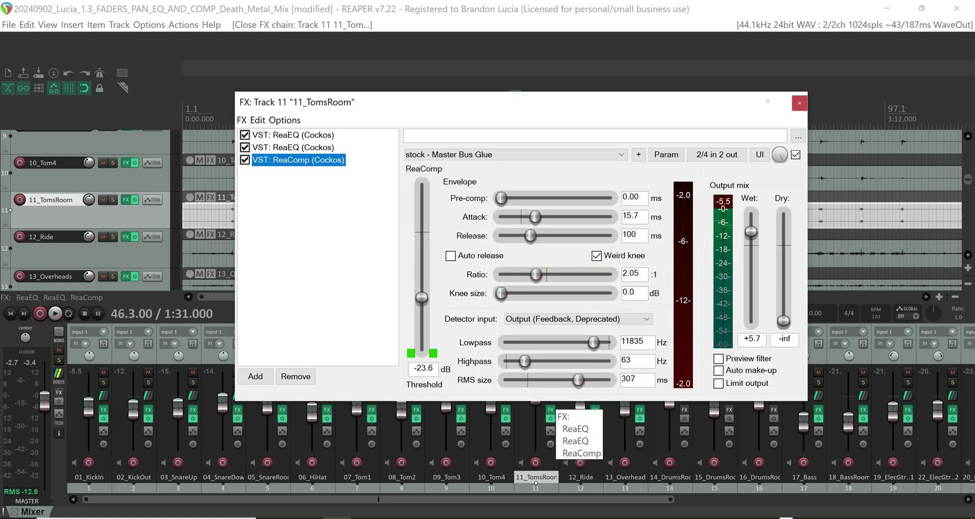
pyautogui.press('space')
pyautogui.press('space')
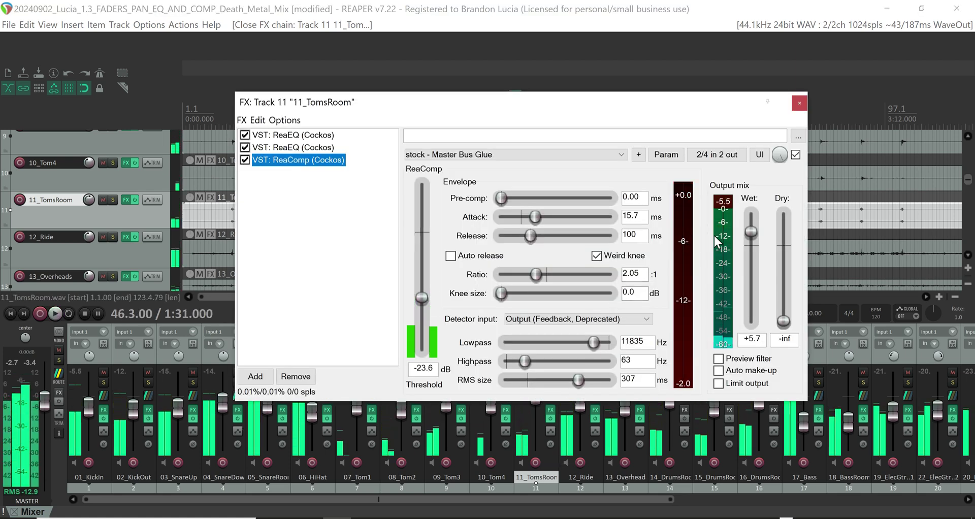
pyautogui.moveTo(428, 300); pyautogui.dragTo(425, 311)
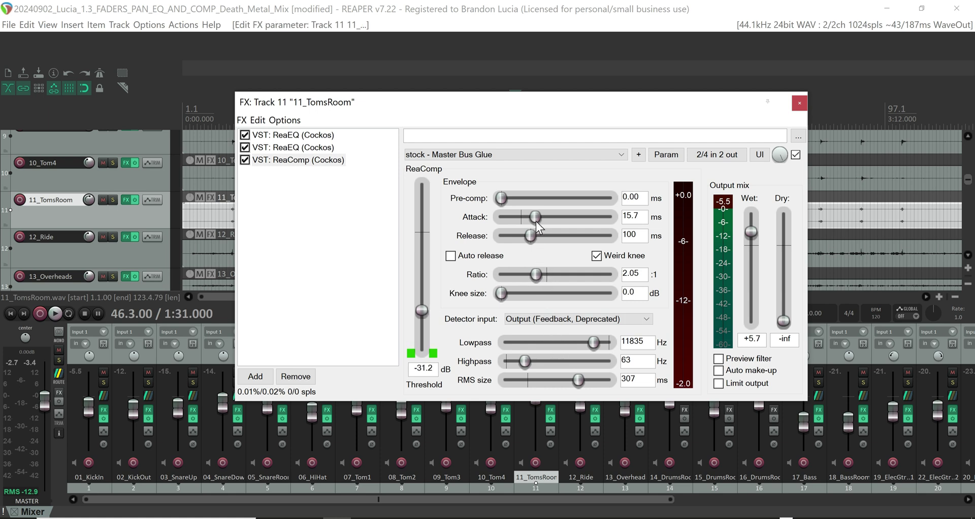
# Audition 11_TomsRoom with a ReaComp attack of 52.9 ms, and raise the attack to 100 ms.
pyautogui.moveTo(535, 221); pyautogui.dragTo(555, 219)
pyautogui.press('space')
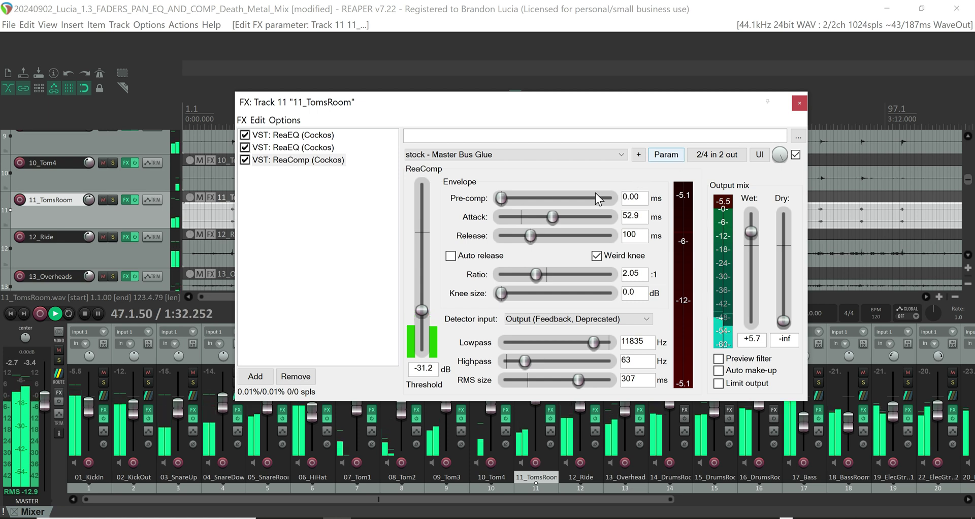
pyautogui.press('space')
pyautogui.moveTo(544, 219); pyautogui.dragTo(566, 218)
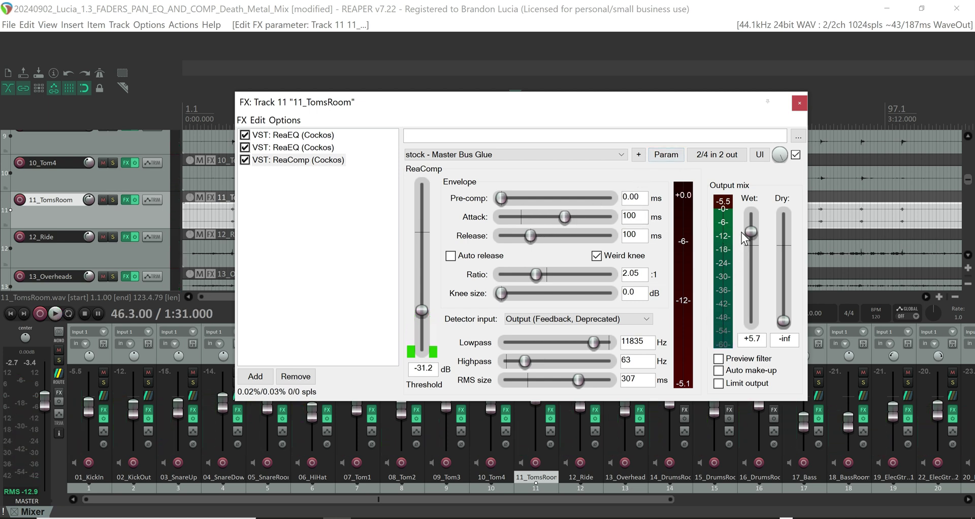
# Set ReaComp's wet output to +8.7 dB and threshold to -35.1 dB on 11_TomsRoom, auditioning from 1:31 after each change.
pyautogui.moveTo(747, 226); pyautogui.dragTo(749, 219)
pyautogui.press('space')
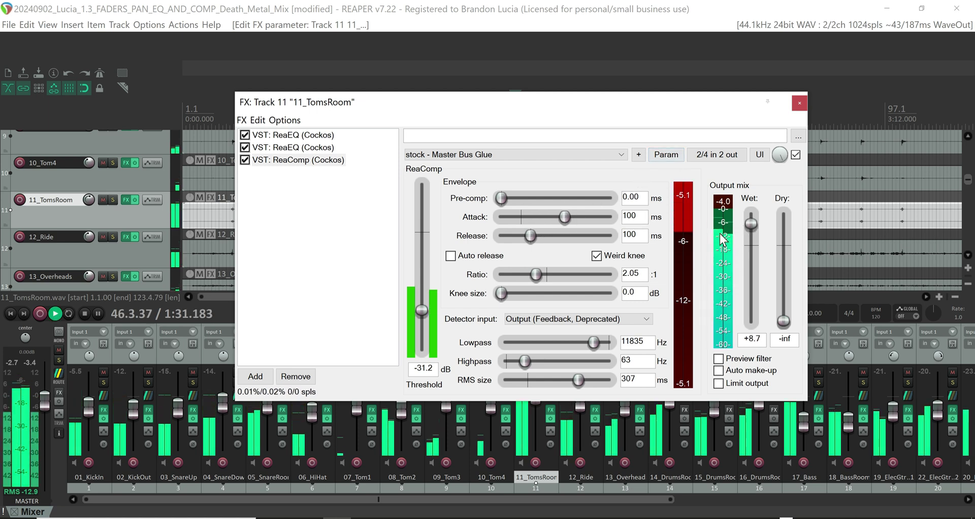
pyautogui.press('space')
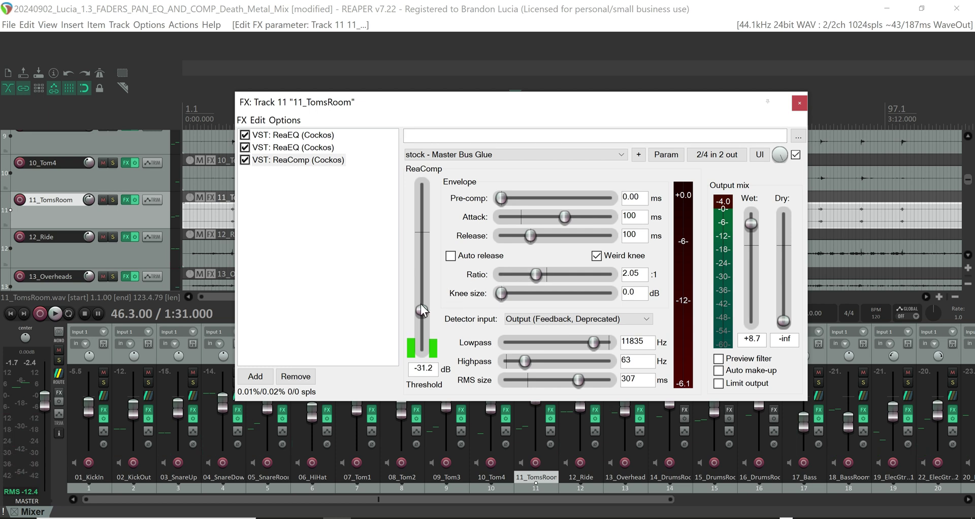
pyautogui.moveTo(425, 310); pyautogui.dragTo(425, 315)
pyautogui.press('space')
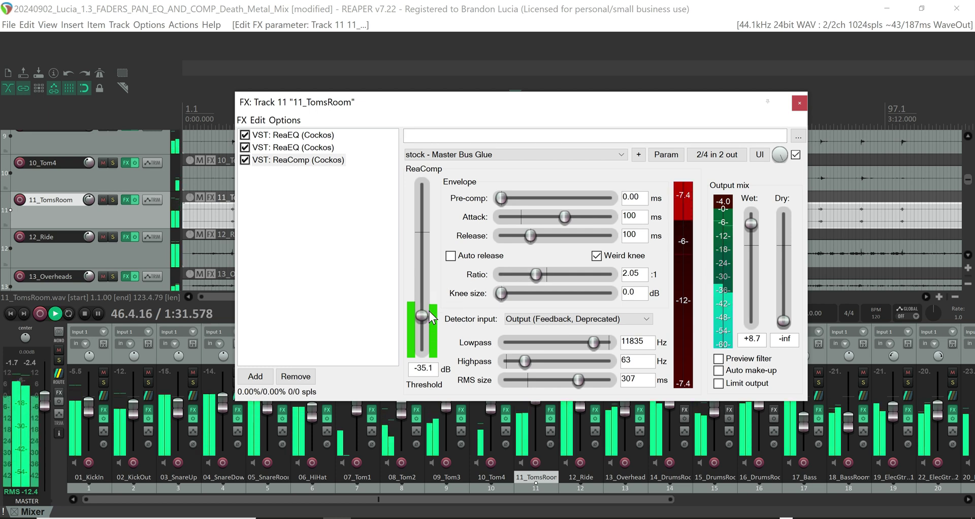
pyautogui.press('space')
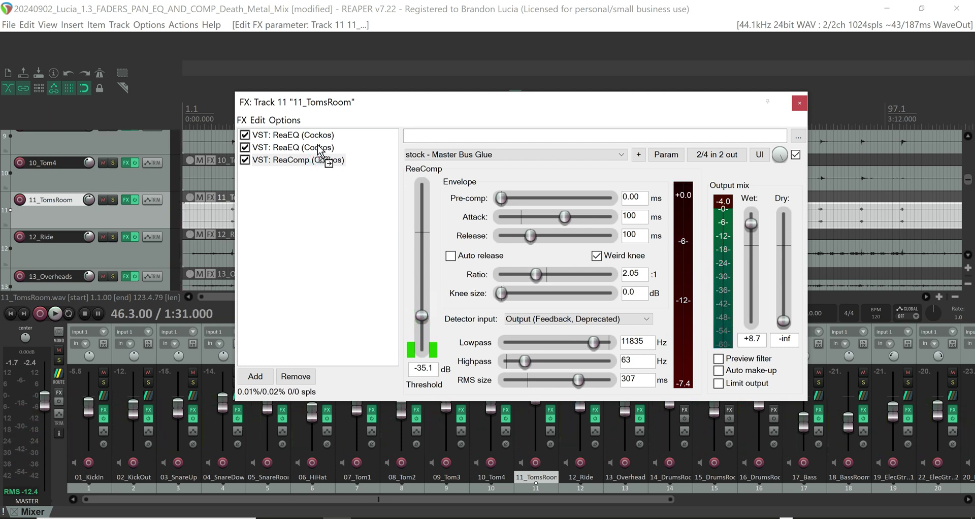
# Move ReaComp between the two ReaEQ effects on 11_TomsRoom, audition it, close the effects window and slightly adjust the track's fader.
pyautogui.moveTo(318, 146); pyautogui.dragTo(318, 147)
pyautogui.press('space')
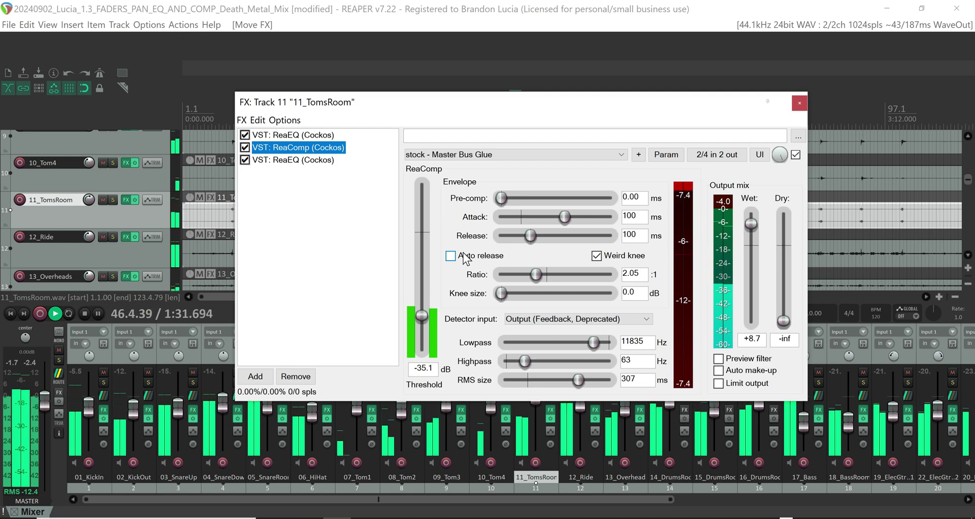
pyautogui.press('space')
pyautogui.click(797, 102)
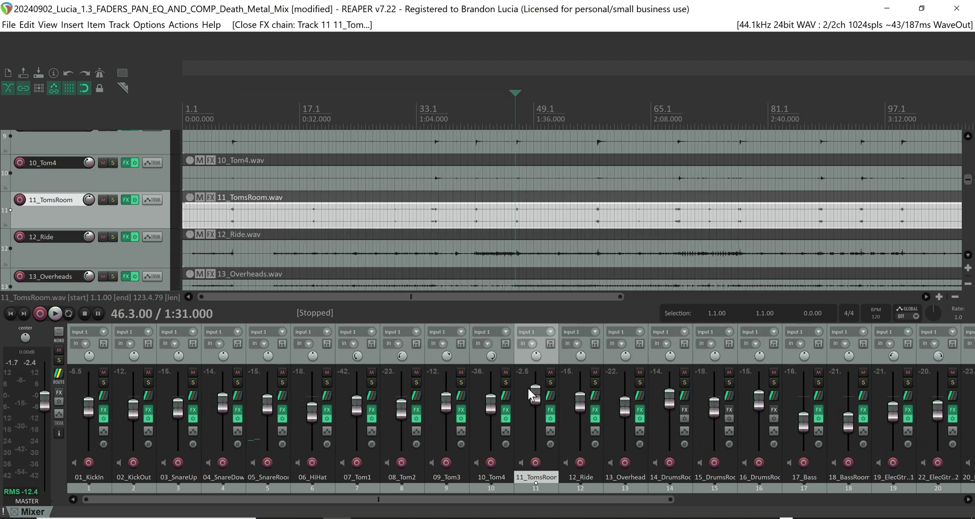
pyautogui.click(536, 392)
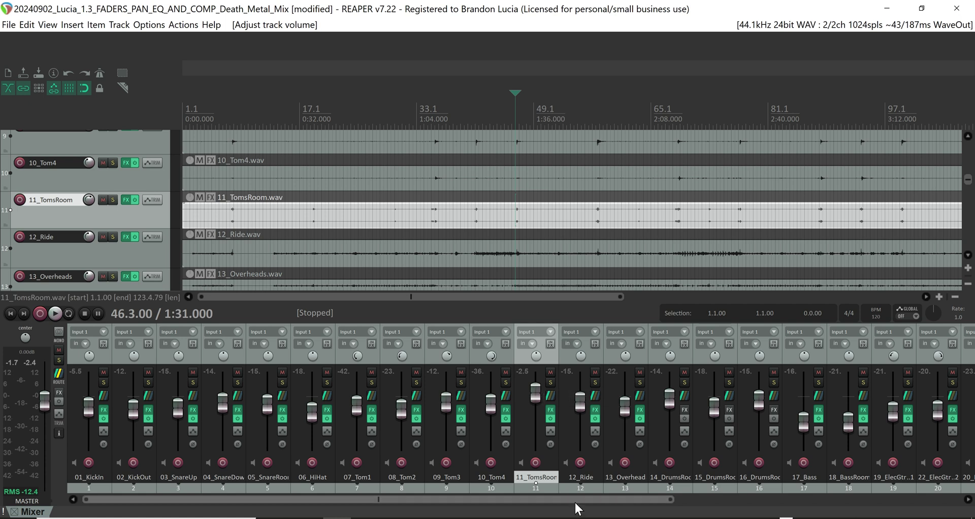
# Check the ReaComp settings on 17_Bass and close its effects window.
pyautogui.moveTo(583, 499); pyautogui.dragTo(696, 486)
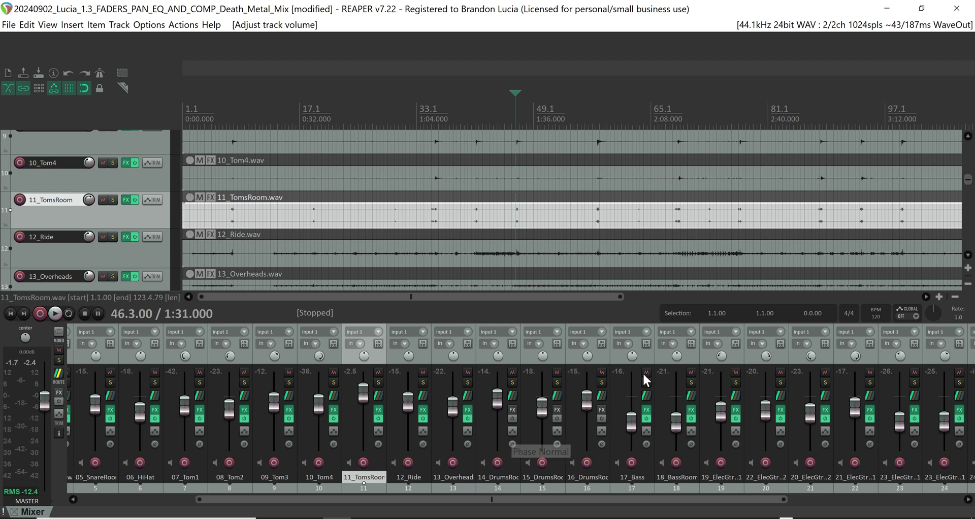
pyautogui.click(648, 410)
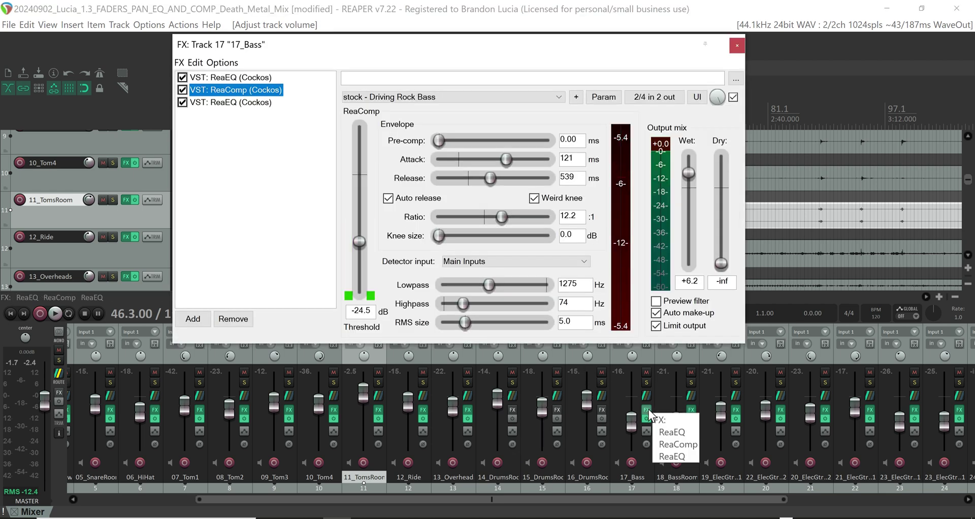
pyautogui.click(648, 409)
pyautogui.moveTo(714, 494); pyautogui.dragTo(568, 494)
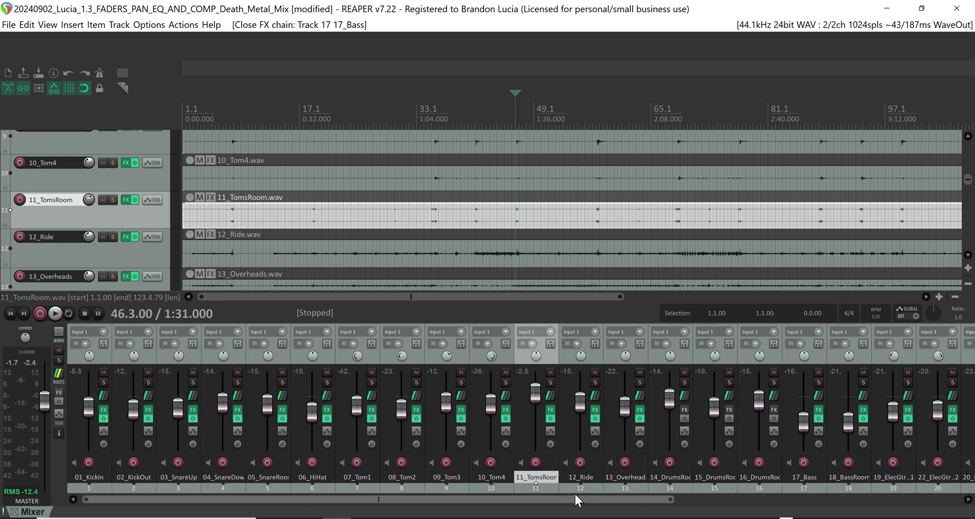
# Select the 12_Ride track and add ReaComp to the end of its effects chain.
pyautogui.moveTo(540, 497); pyautogui.dragTo(649, 494)
pyautogui.click(427, 484)
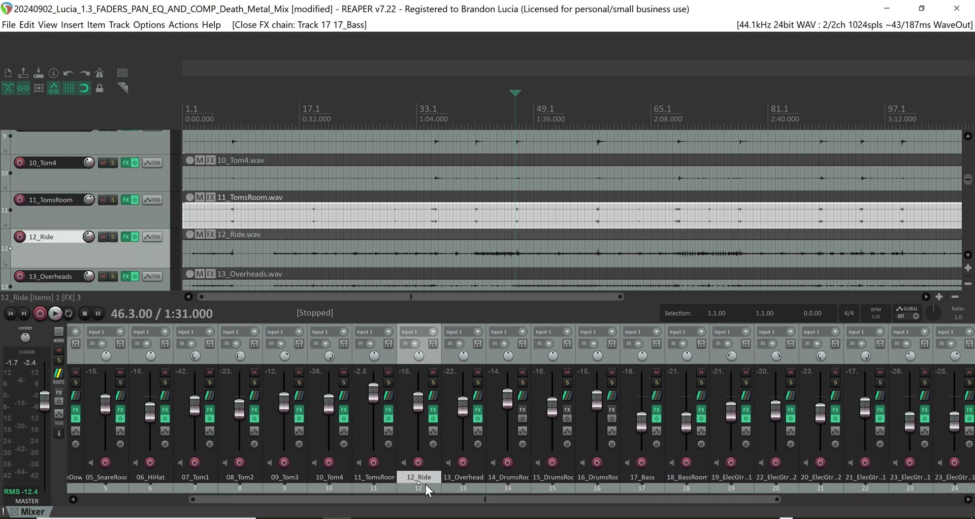
pyautogui.click(434, 409)
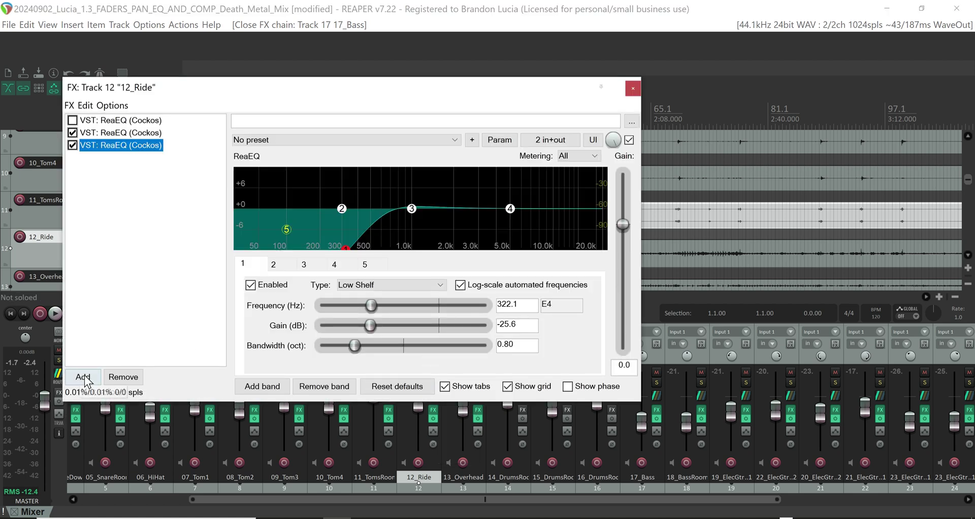
pyautogui.moveTo(431, 86); pyautogui.dragTo(533, 130)
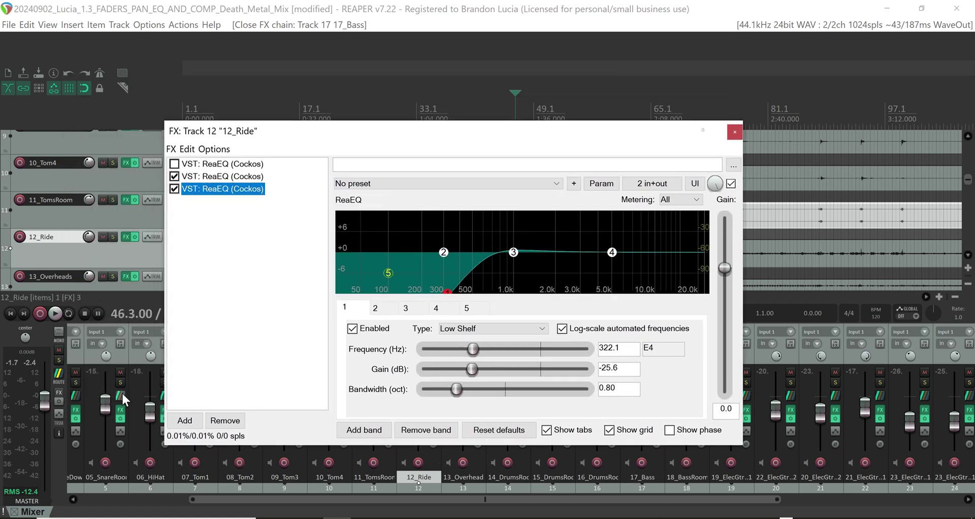
pyautogui.click(183, 421)
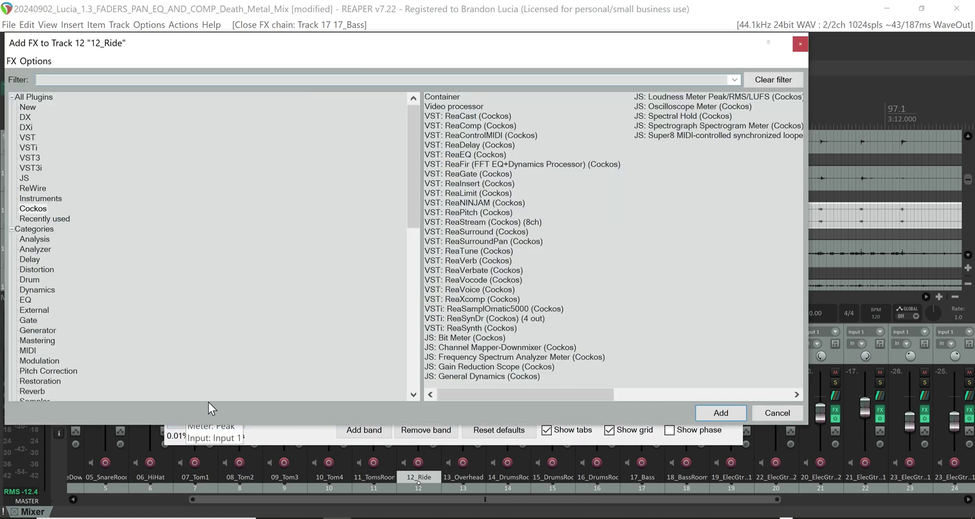
pyautogui.click(463, 125)
pyautogui.click(720, 413)
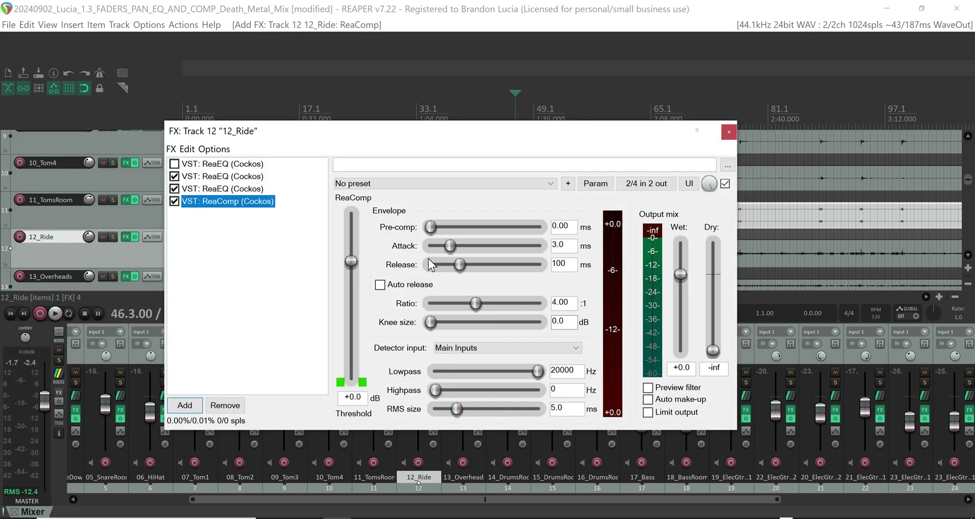
# Set the ride's ReaComp to a 1.5:1 ratio, 145 ms attack and 10 ms release.
pyautogui.click(557, 302)
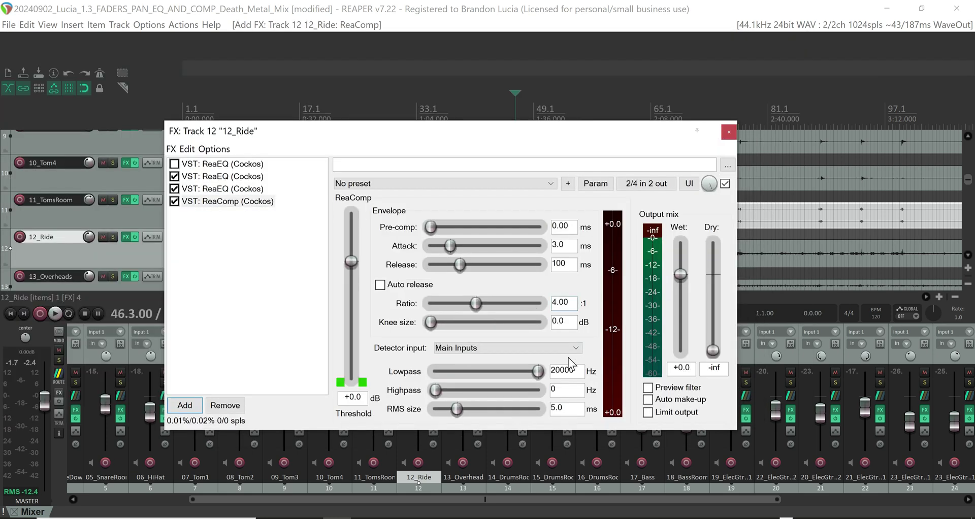
pyautogui.press('BackSpace')
pyautogui.write('1')
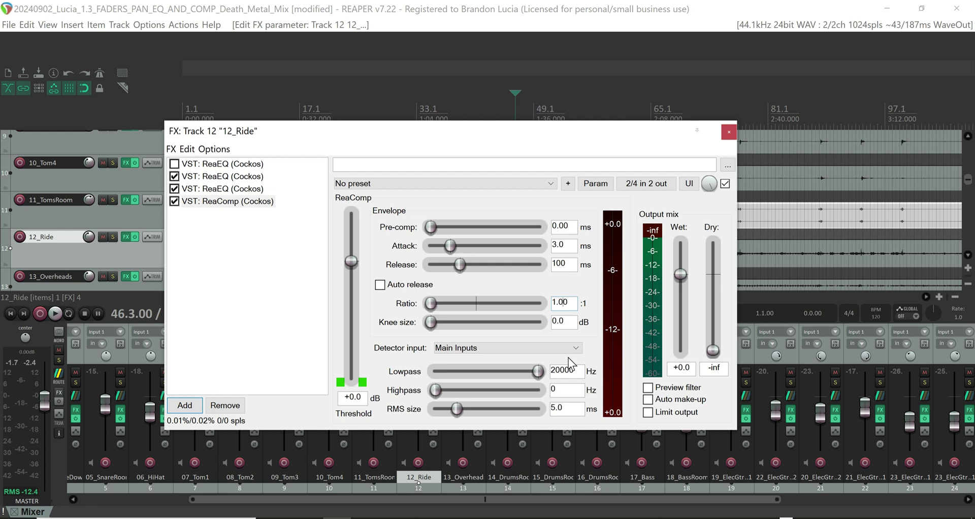
pyautogui.press('Right')
pyautogui.press('BackSpace')
pyautogui.press('BackSpace')
pyautogui.write('5')
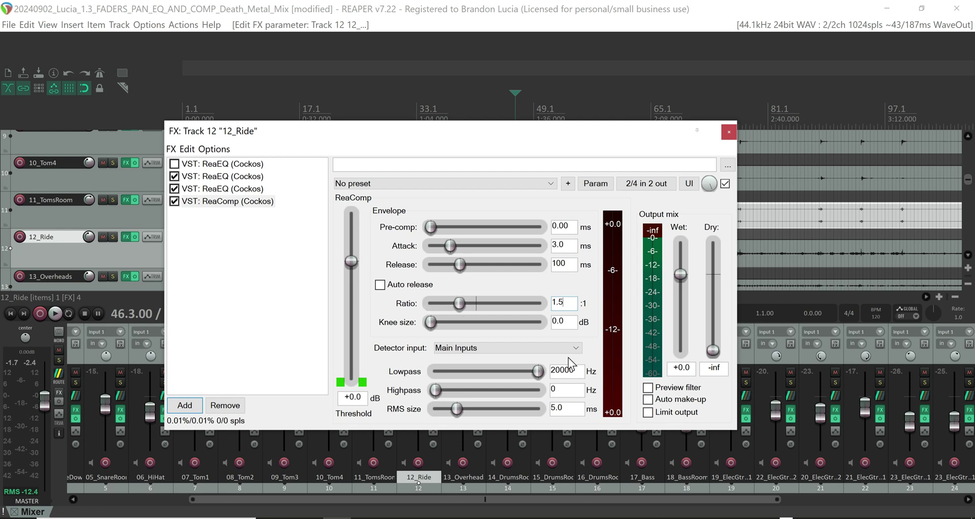
pyautogui.moveTo(450, 242); pyautogui.dragTo(526, 246)
pyautogui.moveTo(456, 266); pyautogui.dragTo(447, 271)
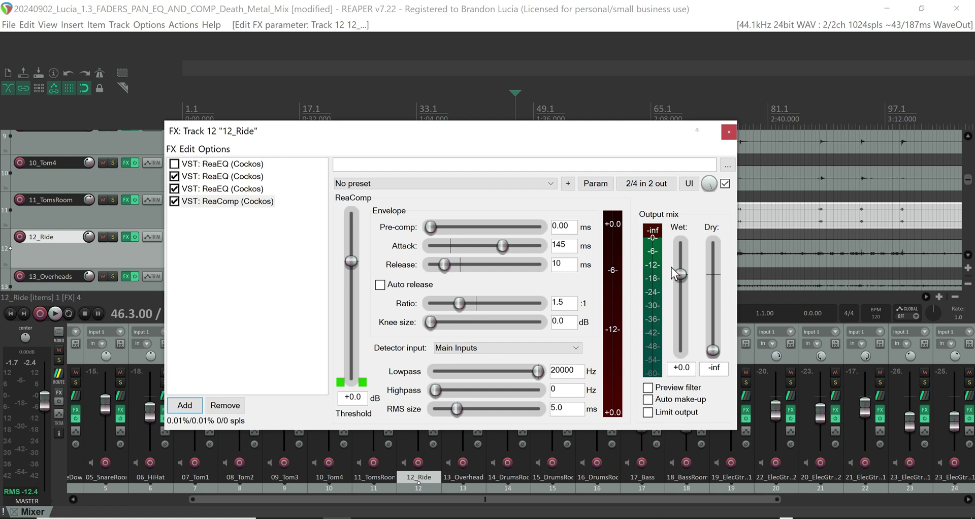
# Raise the ride's ReaComp wet output to +5.4 dB, lower its threshold to -47.4 dB during playback and enable auto make-up.
pyautogui.moveTo(683, 264); pyautogui.dragTo(683, 262)
pyautogui.press('space')
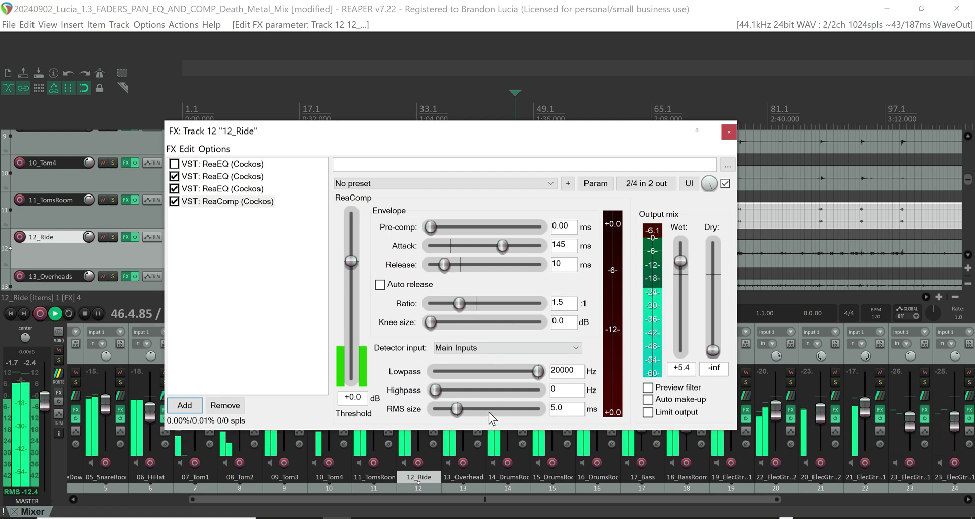
pyautogui.moveTo(358, 262); pyautogui.dragTo(362, 359)
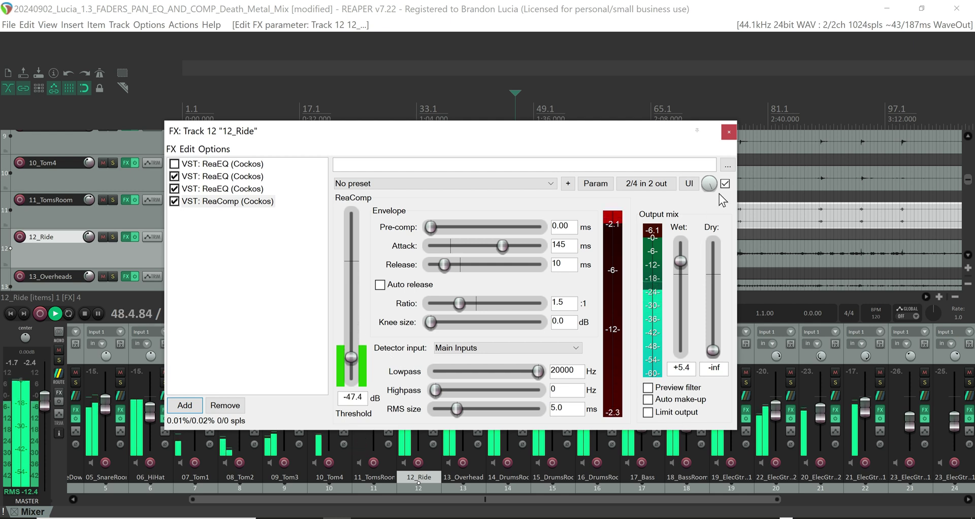
pyautogui.click(646, 418)
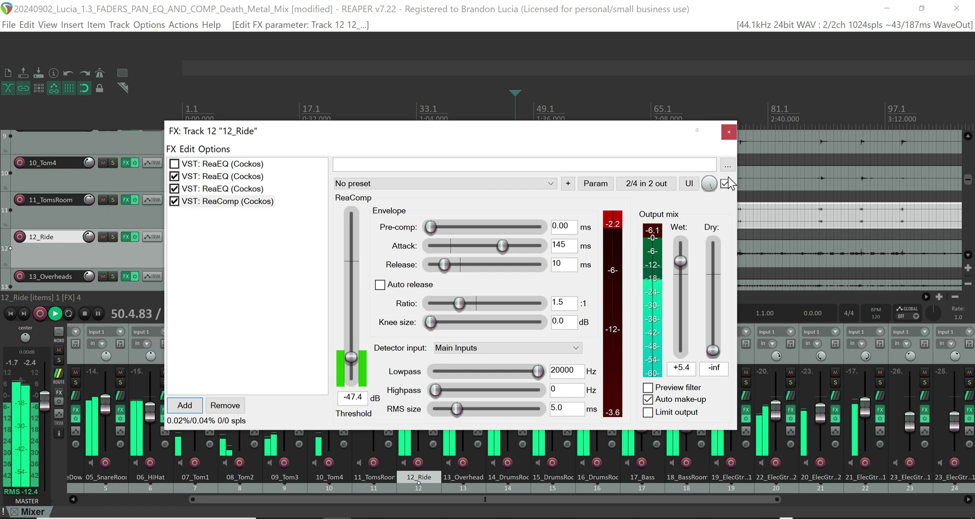
# Compare the ride with ReaComp bypassed and active, close its effects window and lower the 12_Ride track's fader.
pyautogui.click(725, 184)
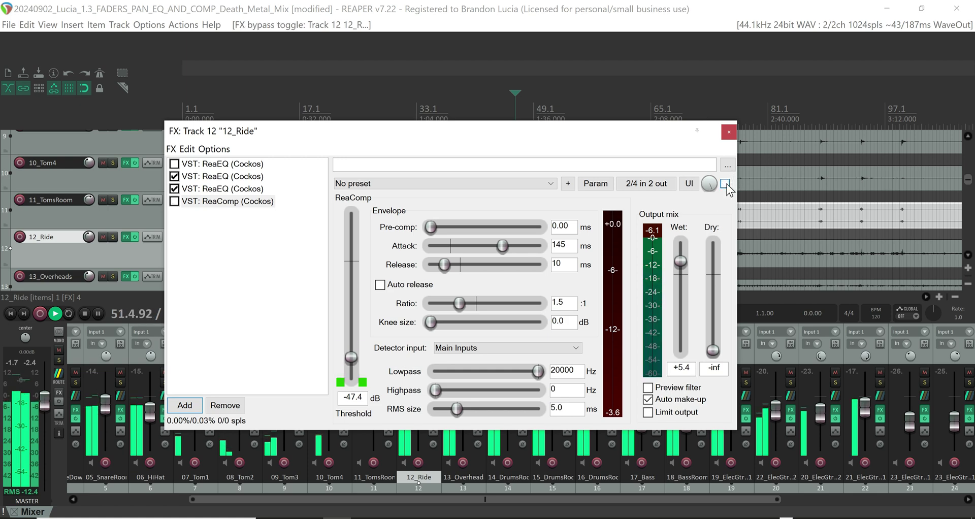
pyautogui.click(726, 185)
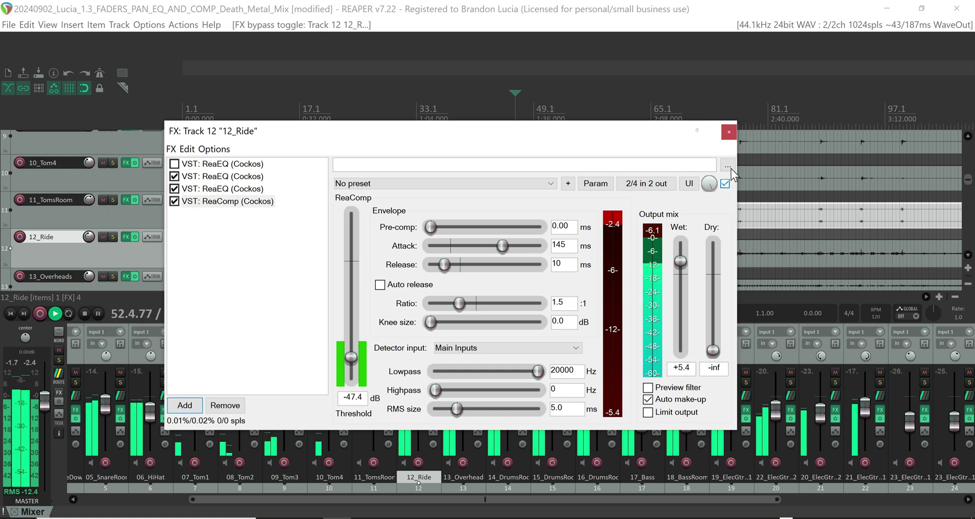
pyautogui.click(729, 132)
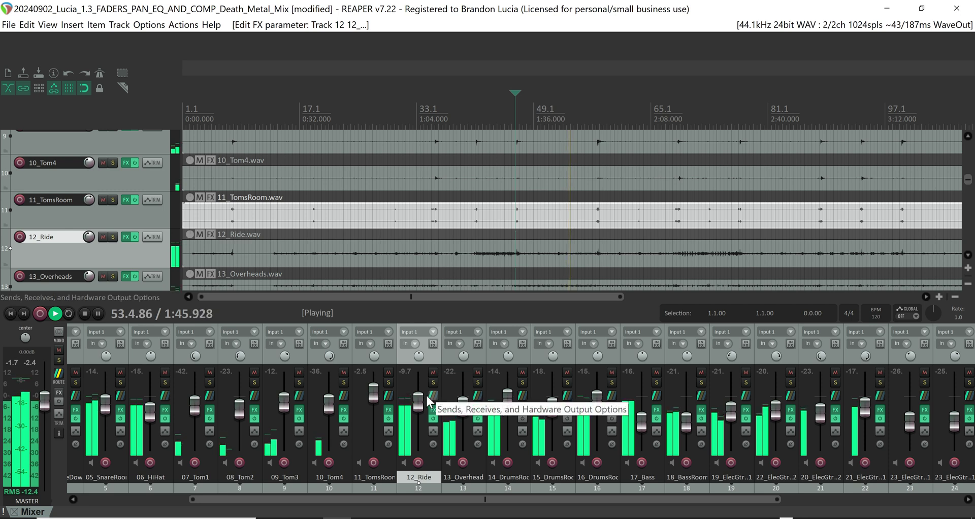
pyautogui.moveTo(421, 397); pyautogui.dragTo(422, 410)
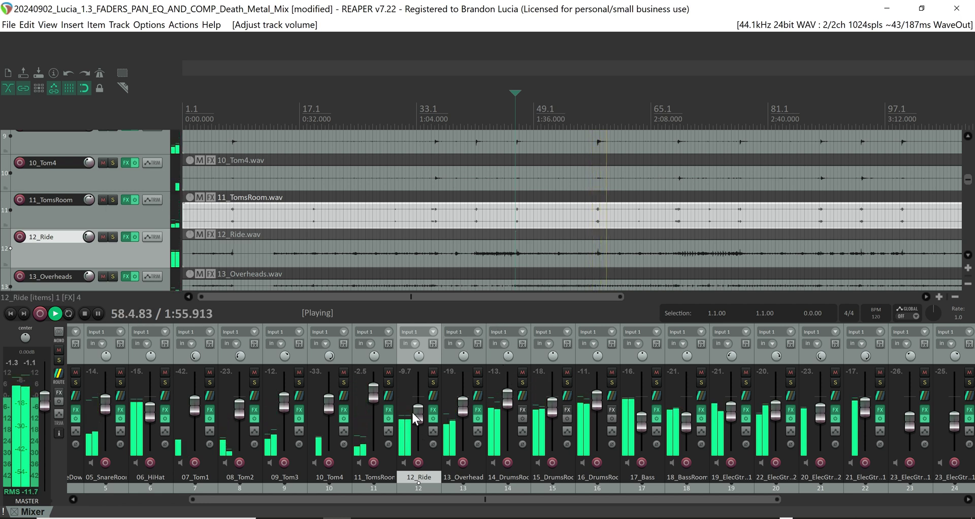
pyautogui.moveTo(418, 413); pyautogui.dragTo(417, 418)
# In the first ReaEQ on 13_Overheads, set the band 4 high shelf to about 3.6 dB gain at 9862.2 Hz.
pyautogui.click(478, 410)
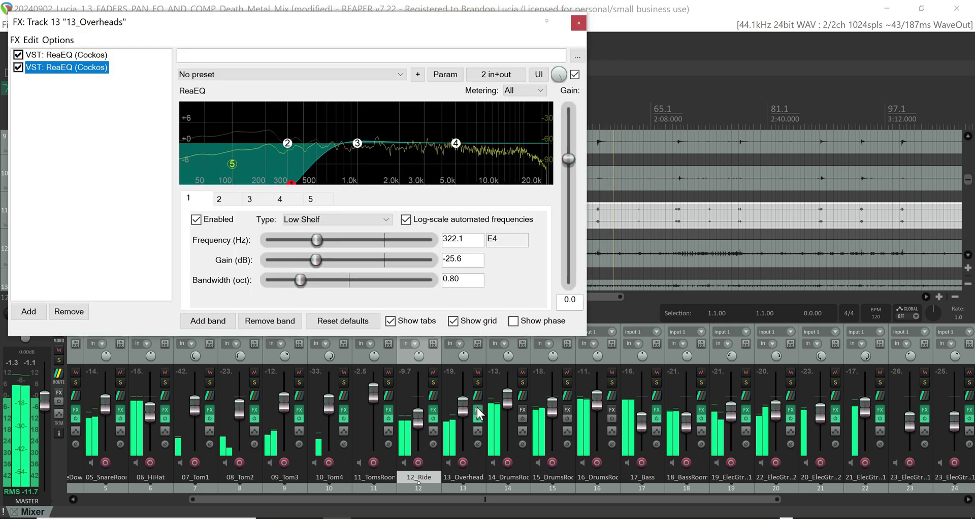
pyautogui.moveTo(241, 30); pyautogui.dragTo(358, 88)
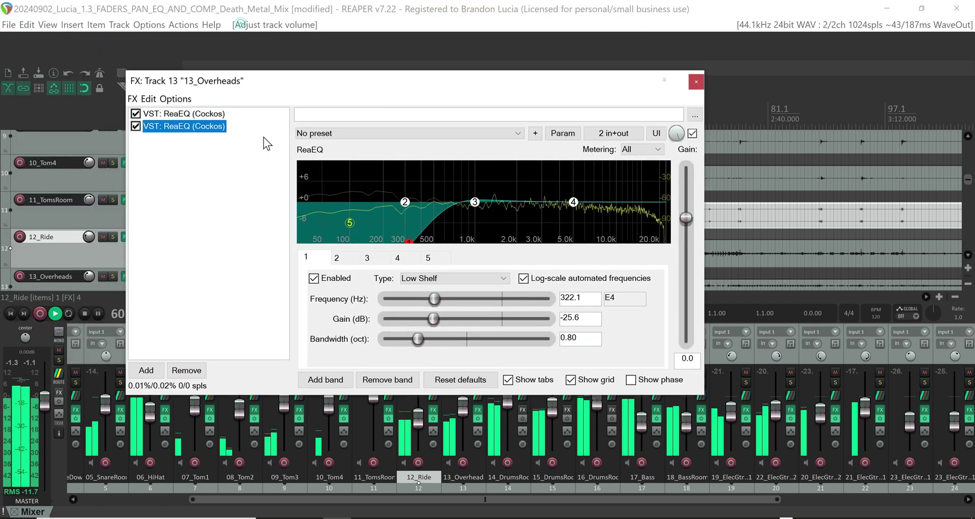
pyautogui.click(193, 114)
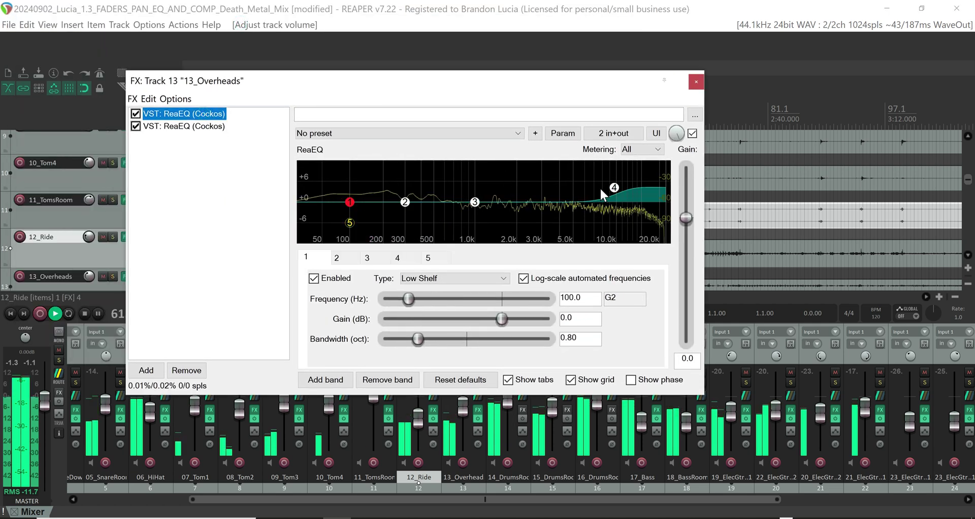
pyautogui.moveTo(614, 188); pyautogui.dragTo(612, 199)
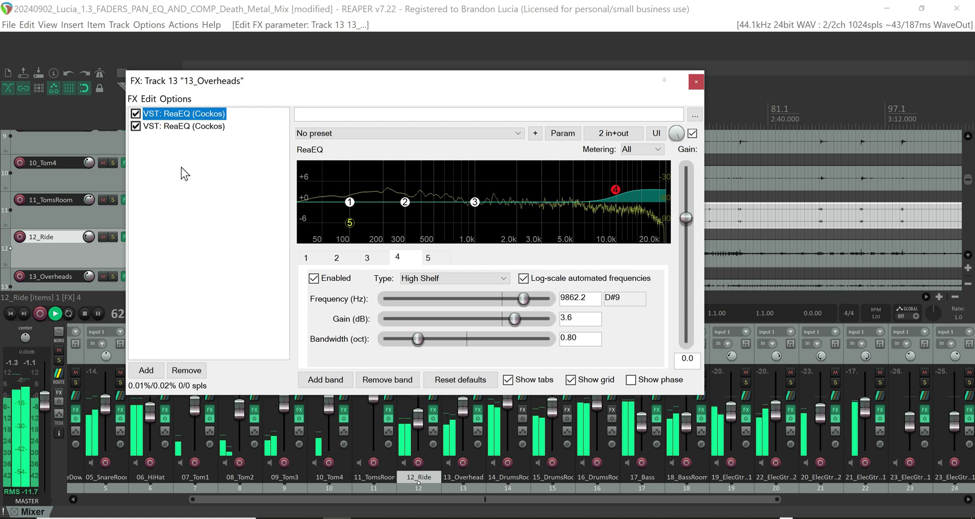
# Add ReaComp to the end of the 13_Overheads effects chain.
pyautogui.click(146, 370)
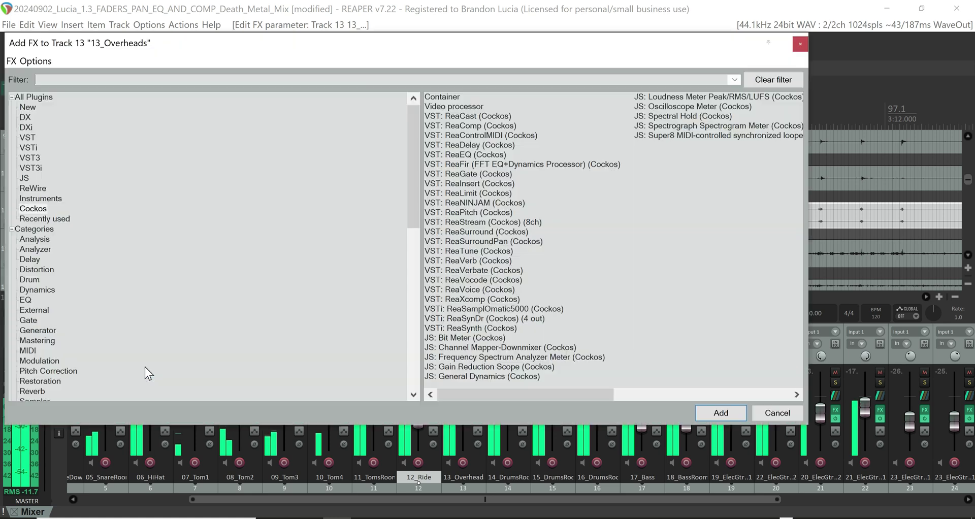
pyautogui.click(480, 127)
pyautogui.click(709, 411)
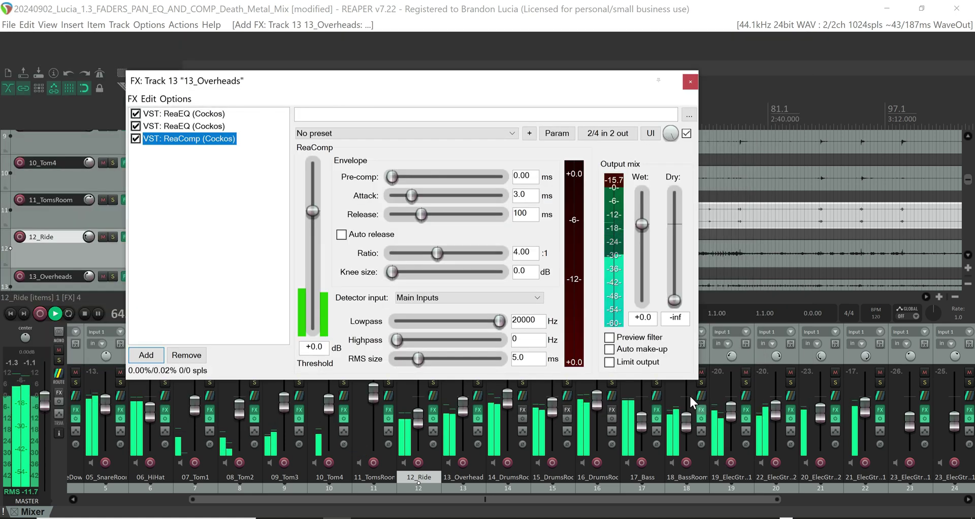
# Set the overheads' ReaComp to 1.574:1 ratio, 500 ms attack, 53 ms release, +6.1 dB wet, limited output and -27.3 dB threshold, and close the effects window.
pyautogui.click(430, 254)
pyautogui.moveTo(427, 257); pyautogui.dragTo(419, 260)
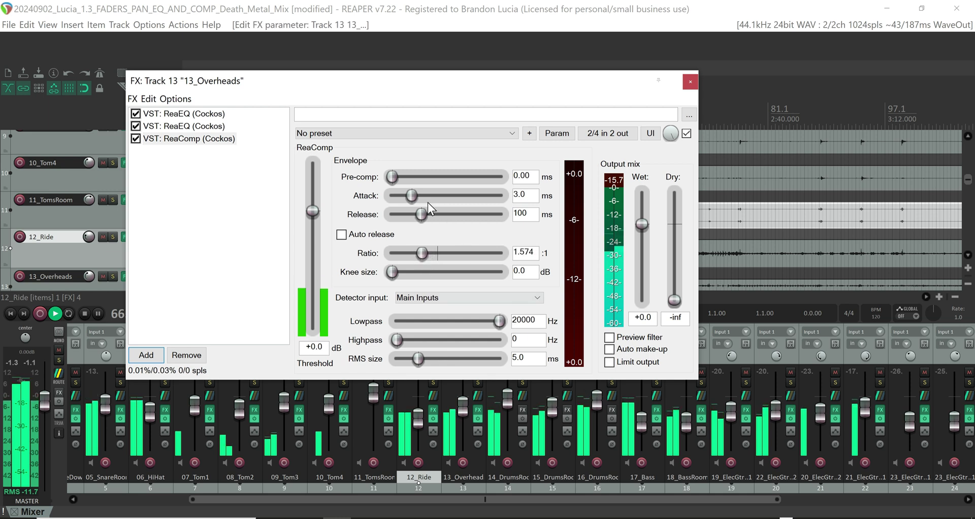
pyautogui.moveTo(416, 221); pyautogui.dragTo(648, 204)
pyautogui.click(609, 362)
pyautogui.moveTo(313, 211); pyautogui.dragTo(315, 284)
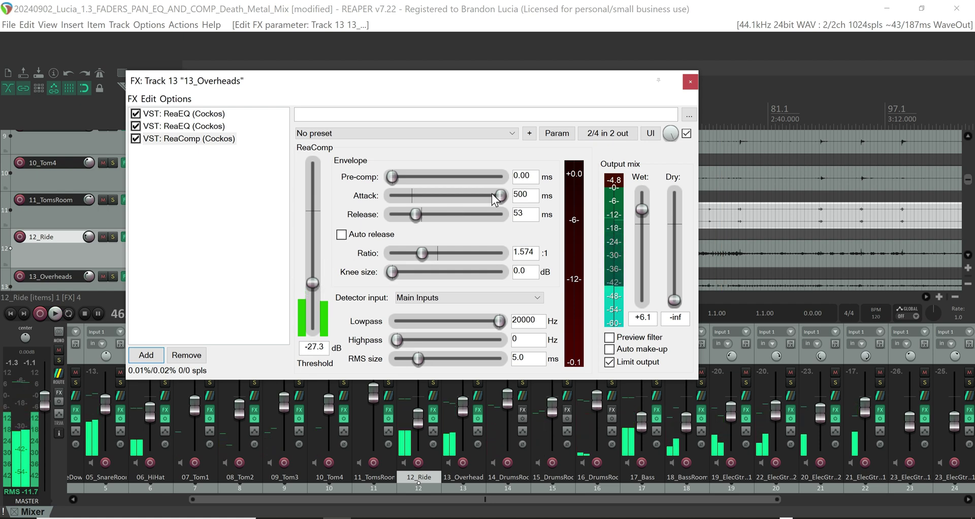
pyautogui.press('space')
pyautogui.click(689, 81)
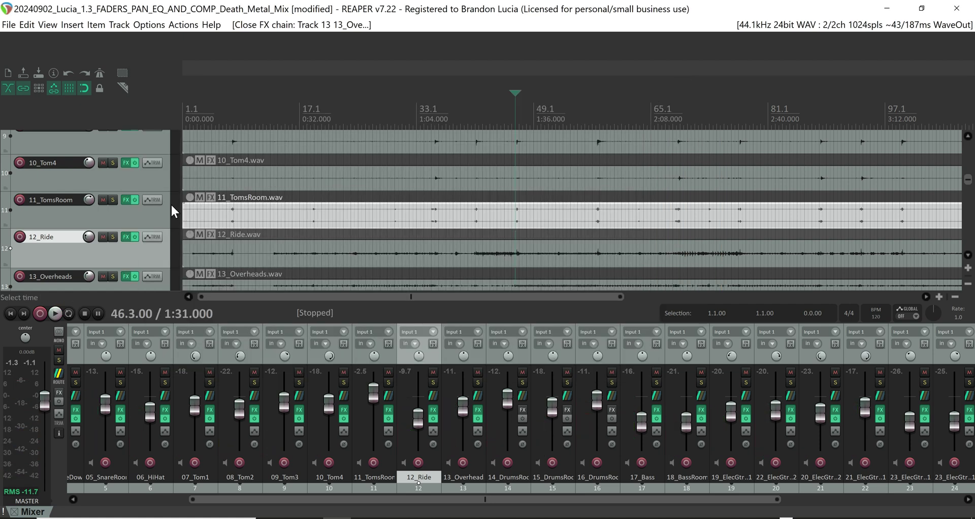
# While playing from measure 43, raise the 12_Ride fader slightly by ear and the 13_Overheads fader to +0.72 dB.
pyautogui.click(490, 249)
pyautogui.press('space')
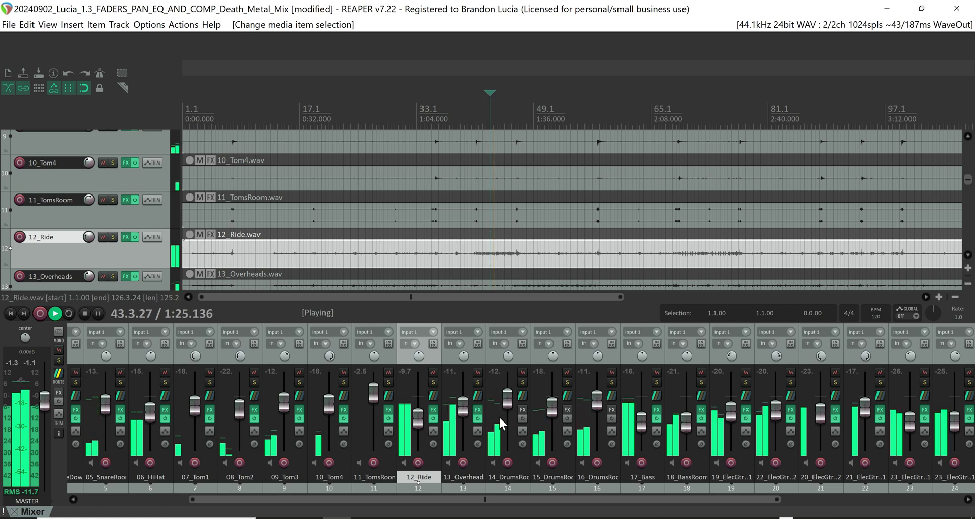
pyautogui.click(437, 382)
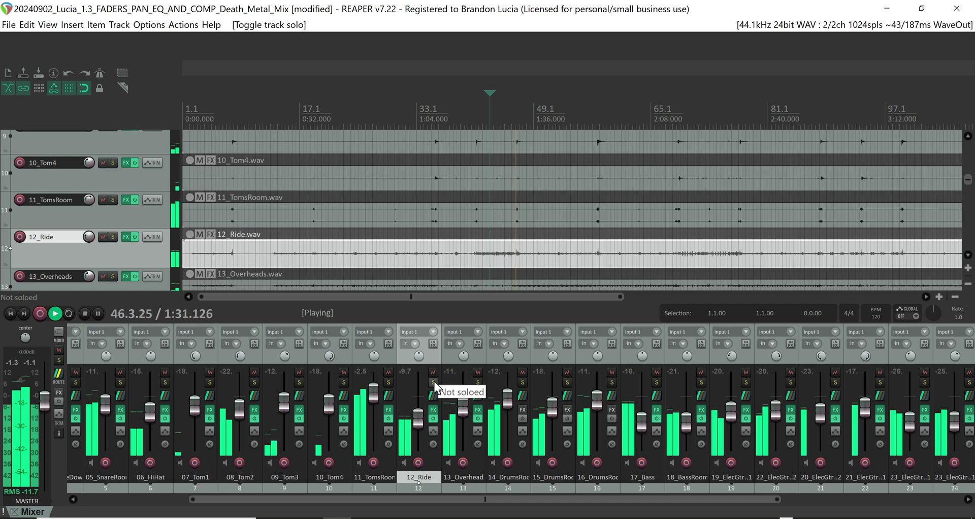
pyautogui.moveTo(421, 414); pyautogui.dragTo(419, 400)
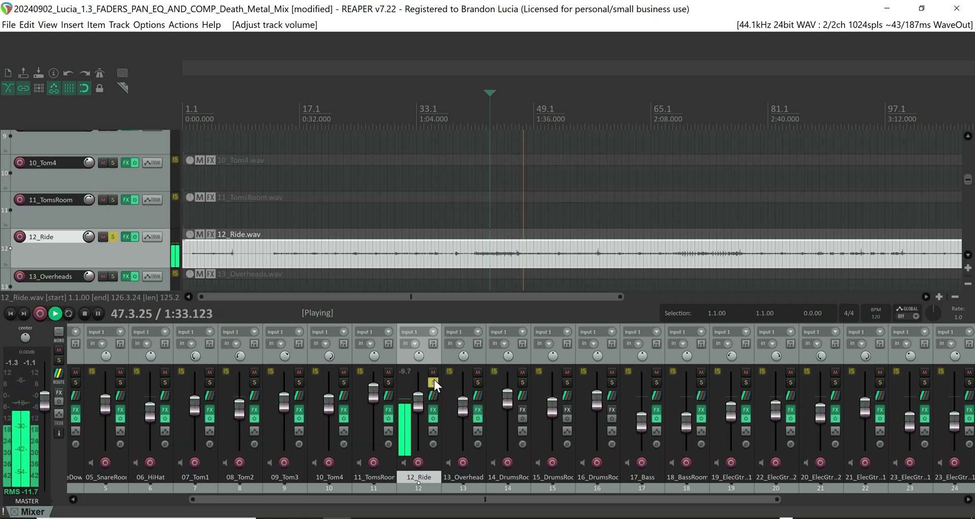
pyautogui.click(433, 382)
pyautogui.scroll(-2, 418, 395)
pyautogui.scroll(-4, 416, 401)
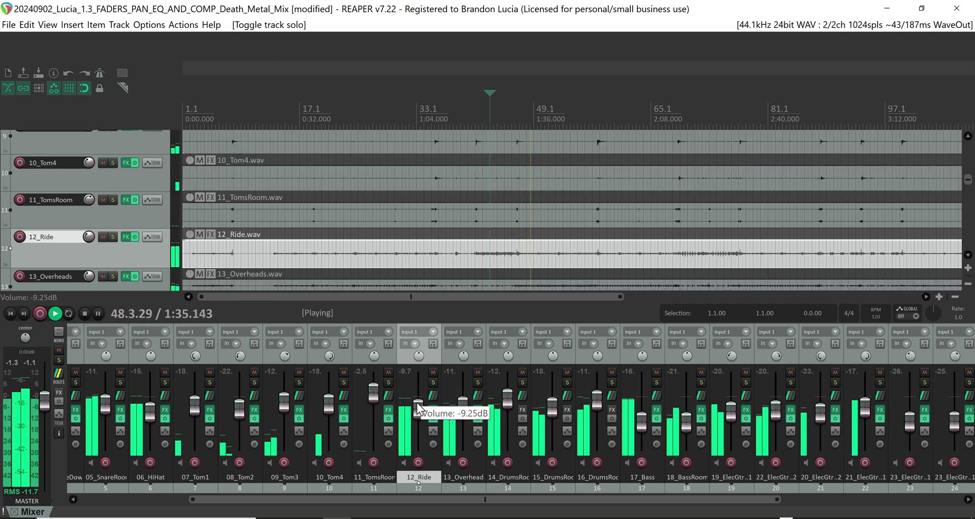
pyautogui.scroll(5, 468, 395)
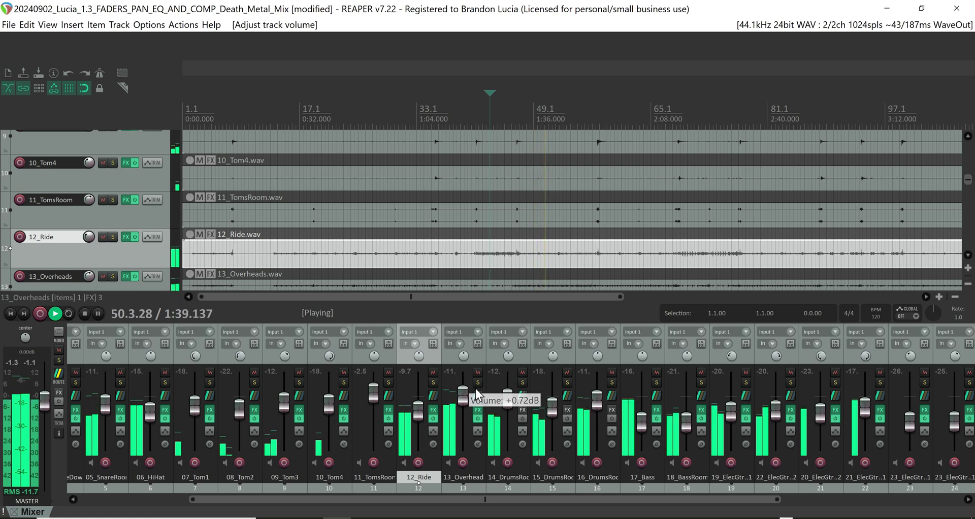
# Set the 13_Overheads ReaComp threshold to -42.7 dB and its wet output to +7.0 dB.
pyautogui.click(478, 404)
pyautogui.click(477, 410)
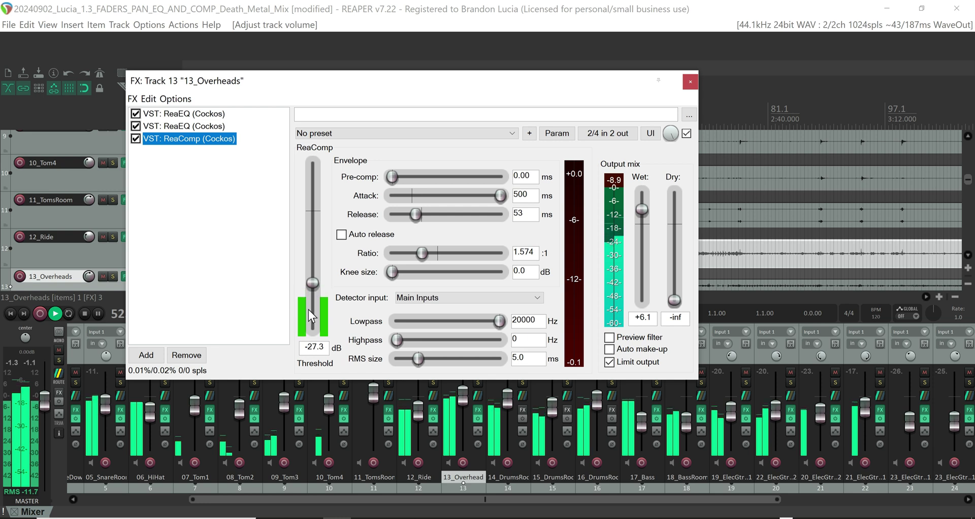
pyautogui.moveTo(310, 286); pyautogui.dragTo(315, 344)
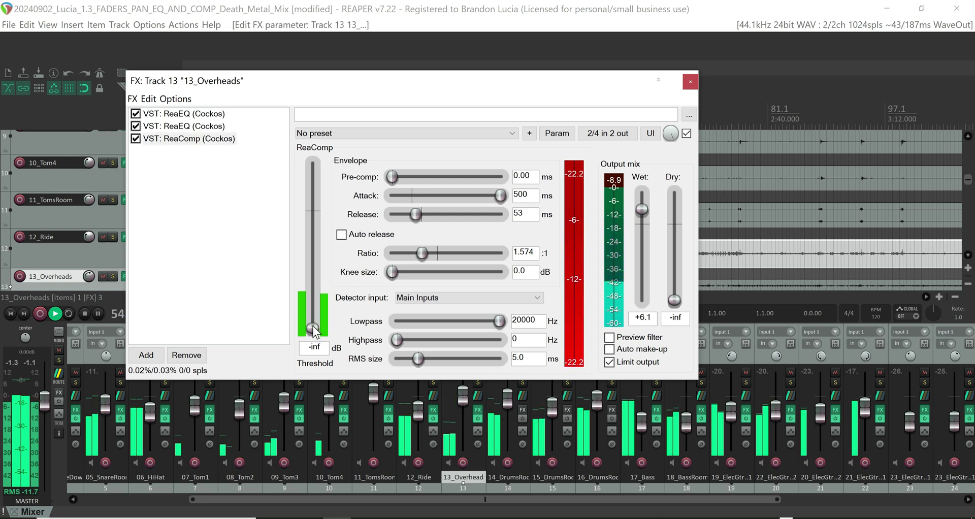
pyautogui.moveTo(313, 326); pyautogui.dragTo(315, 307)
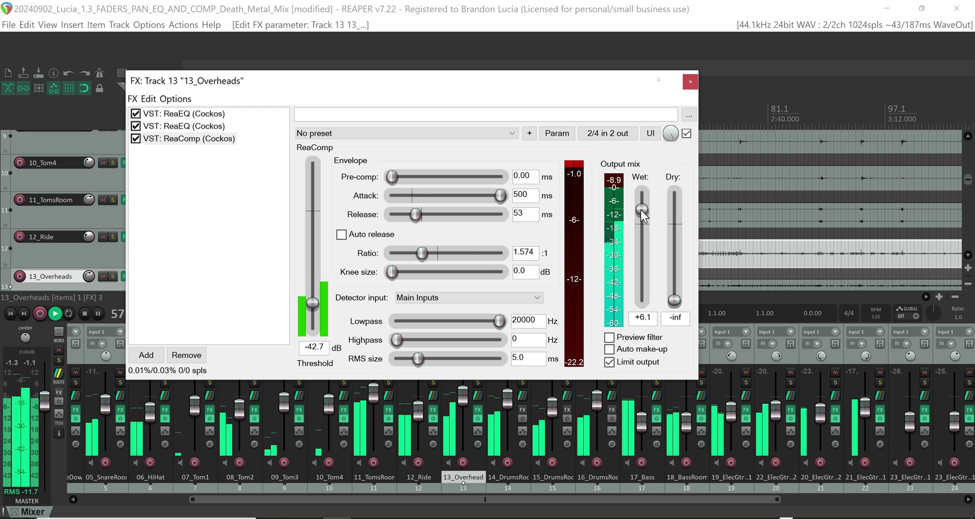
pyautogui.moveTo(641, 211); pyautogui.dragTo(641, 209)
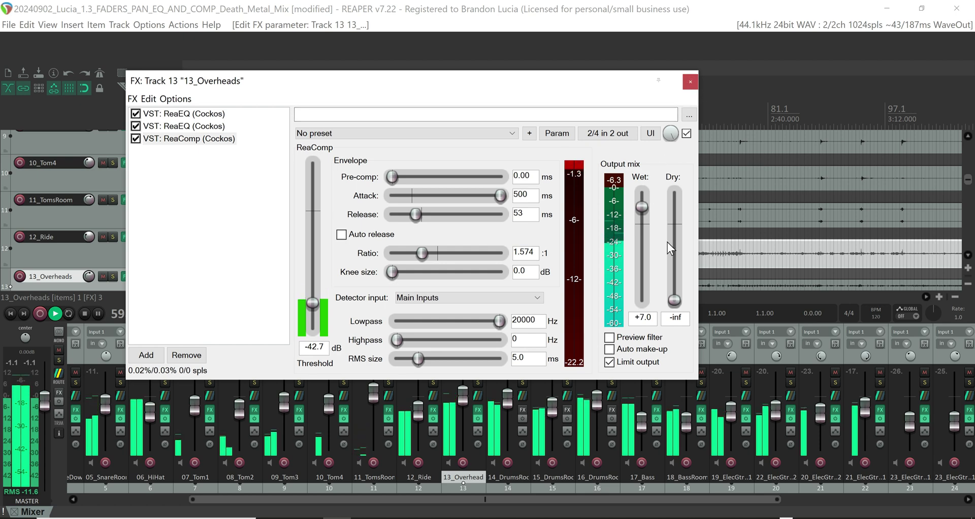
pyautogui.press('space')
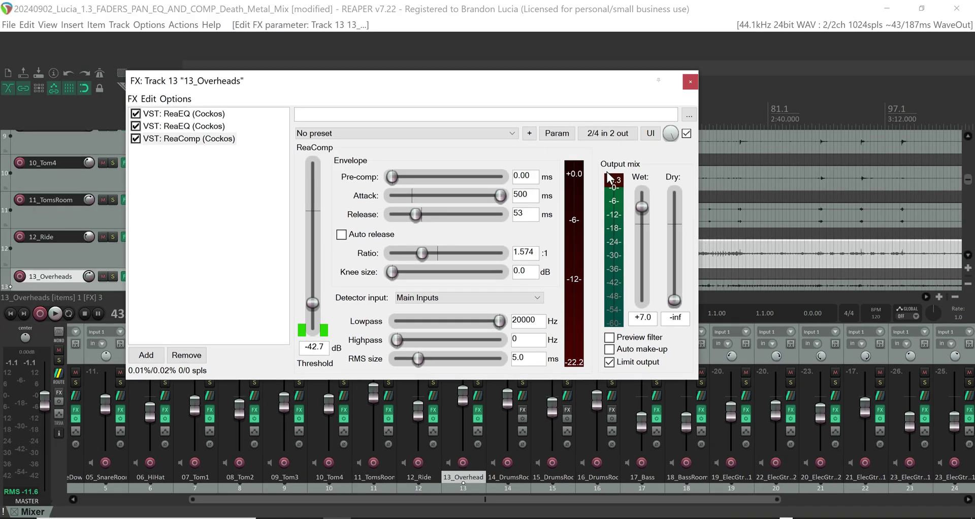
pyautogui.click(690, 82)
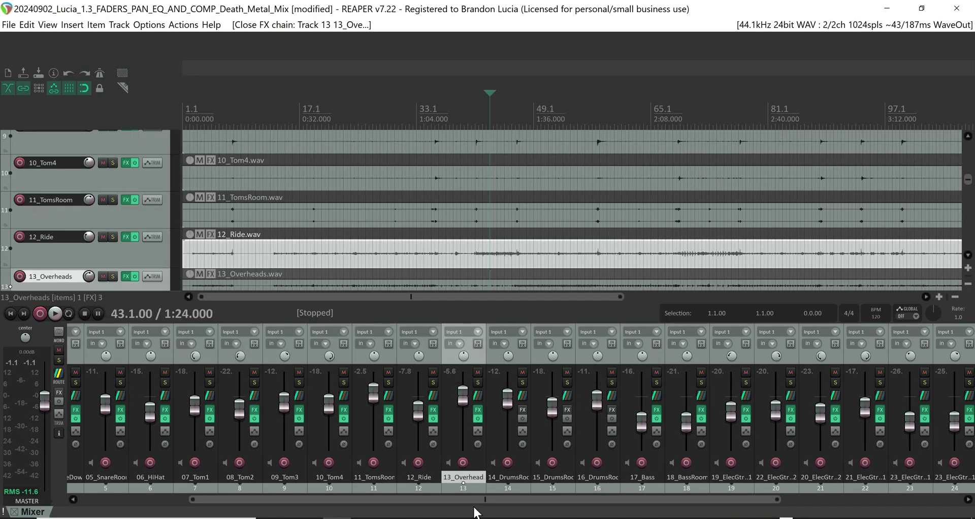
# Lower the 13_Overheads fader to -7.46 dB and play the mix from measure 43.
pyautogui.moveTo(459, 397); pyautogui.dragTo(464, 407)
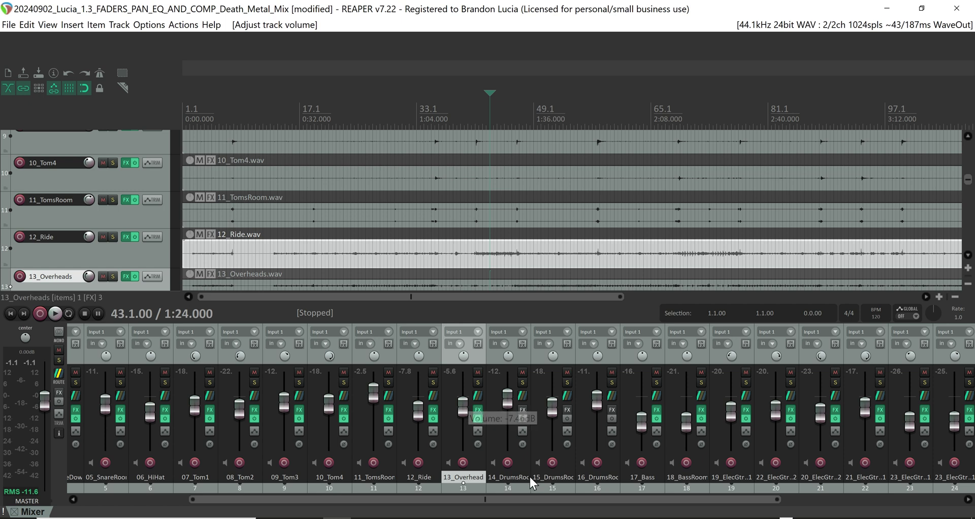
pyautogui.press('space')
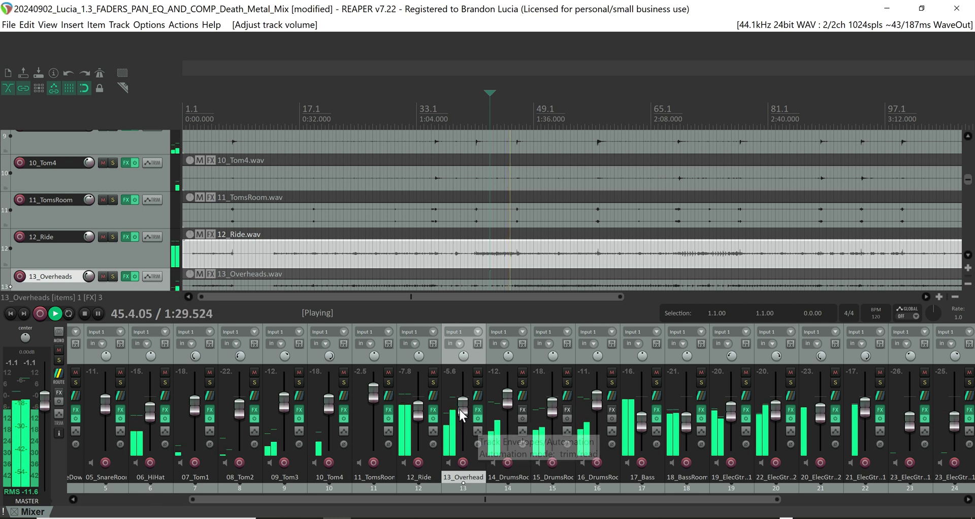
pyautogui.moveTo(461, 405)
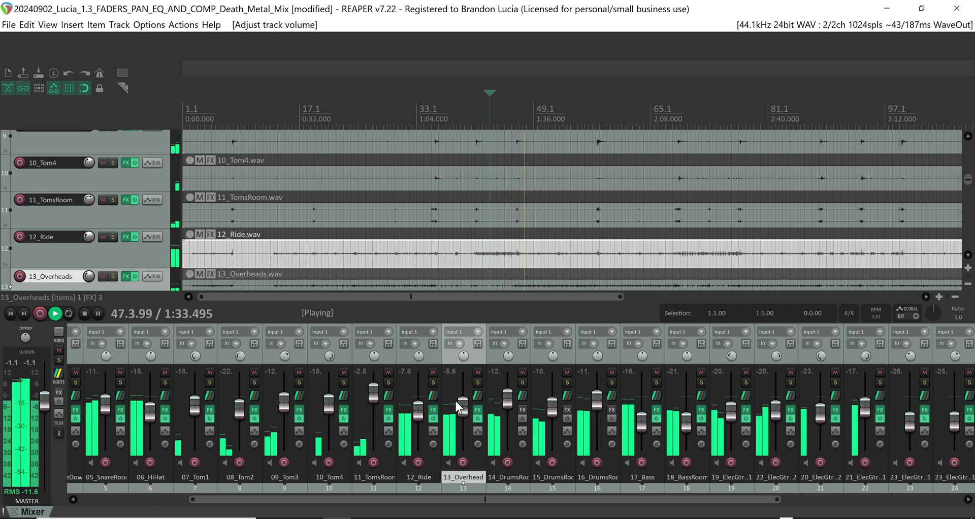
# Compare the mix with 13_Overheads muted and unmuted, and audition 13_Overheads and 12_Ride in solo.
pyautogui.click(477, 371)
pyautogui.click(477, 371)
pyautogui.click(477, 371)
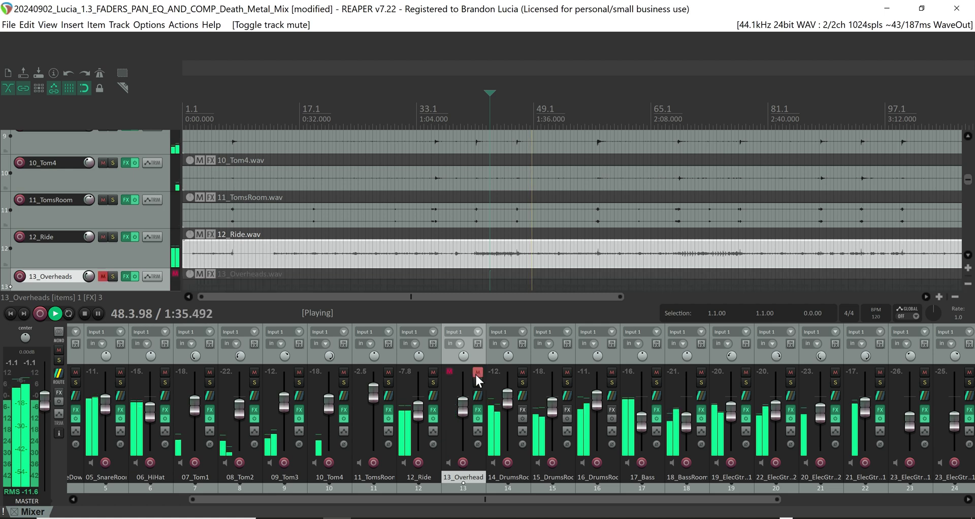
pyautogui.click(477, 371)
pyautogui.click(478, 382)
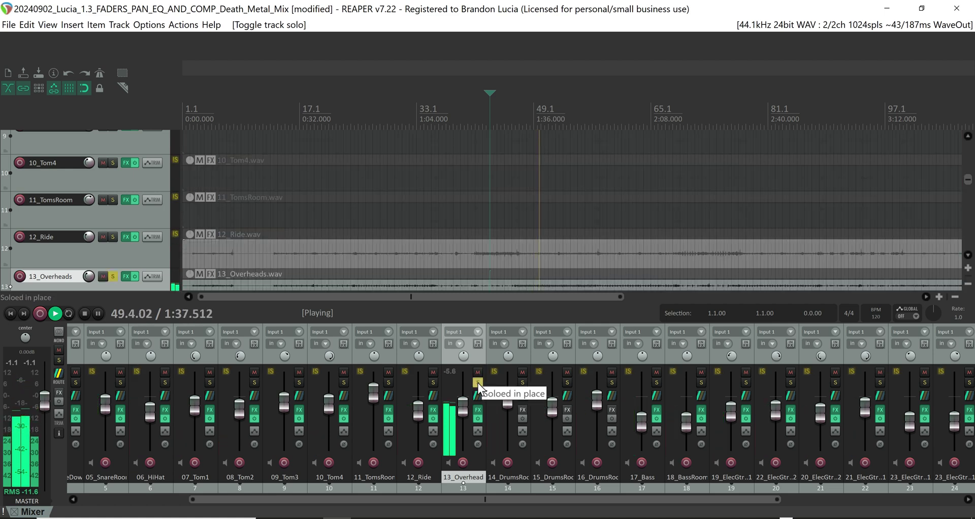
pyautogui.click(477, 382)
pyautogui.click(434, 382)
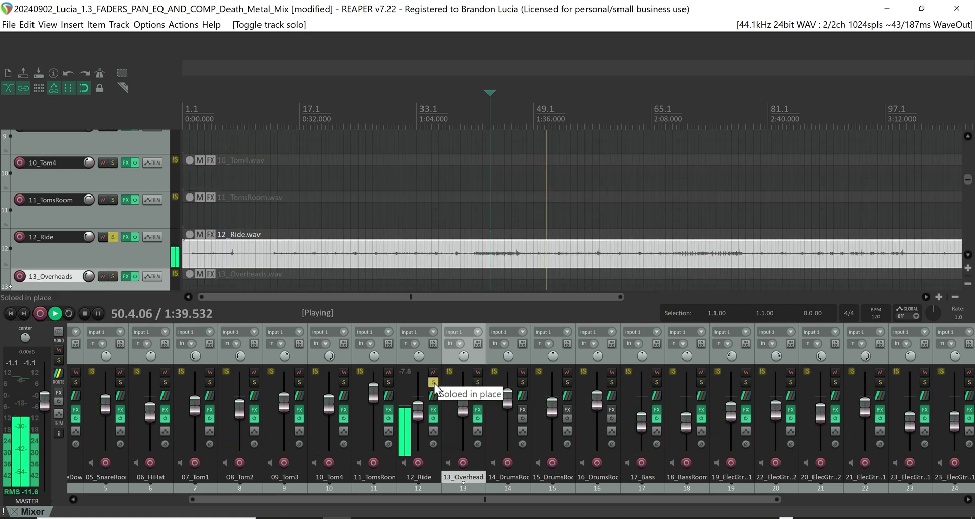
pyautogui.click(434, 382)
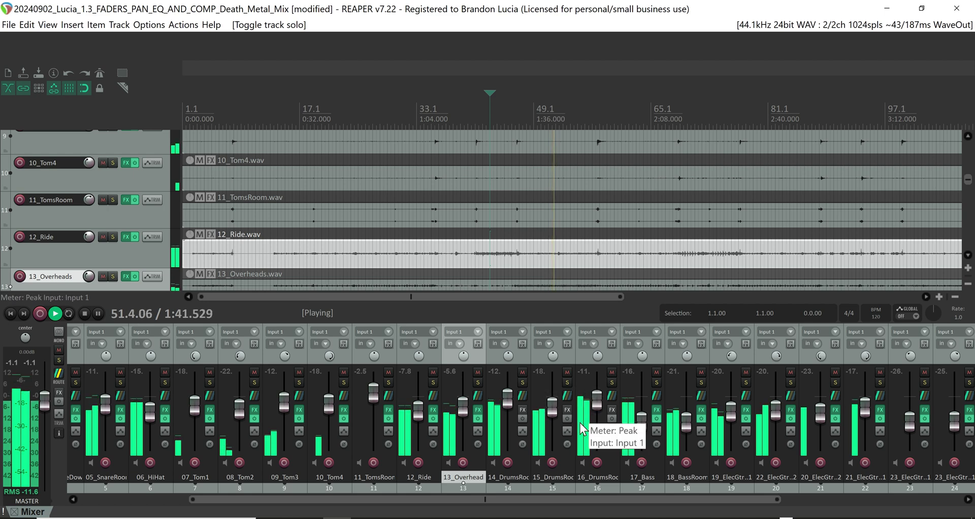
pyautogui.press('space')
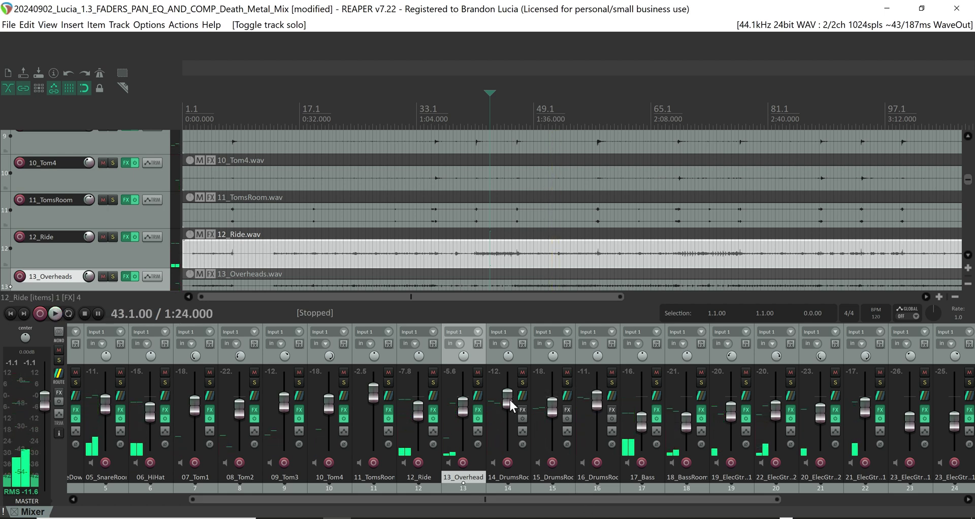
# Select the three drum room tracks, 14 to 16, and lower their faders together by ear during playback.
pyautogui.click(509, 401)
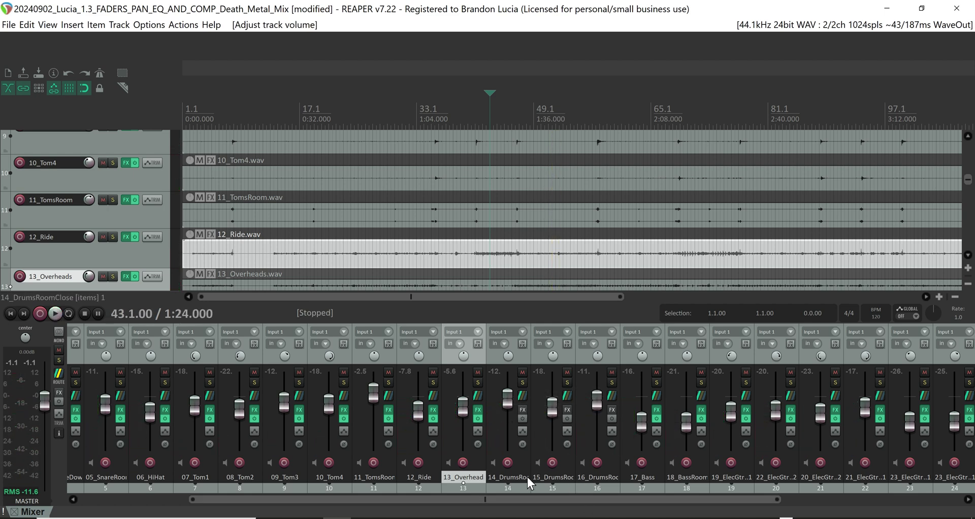
pyautogui.click(509, 486)
pyautogui.keyDown('shift'); pyautogui.click(606, 484); pyautogui.keyUp('shift')
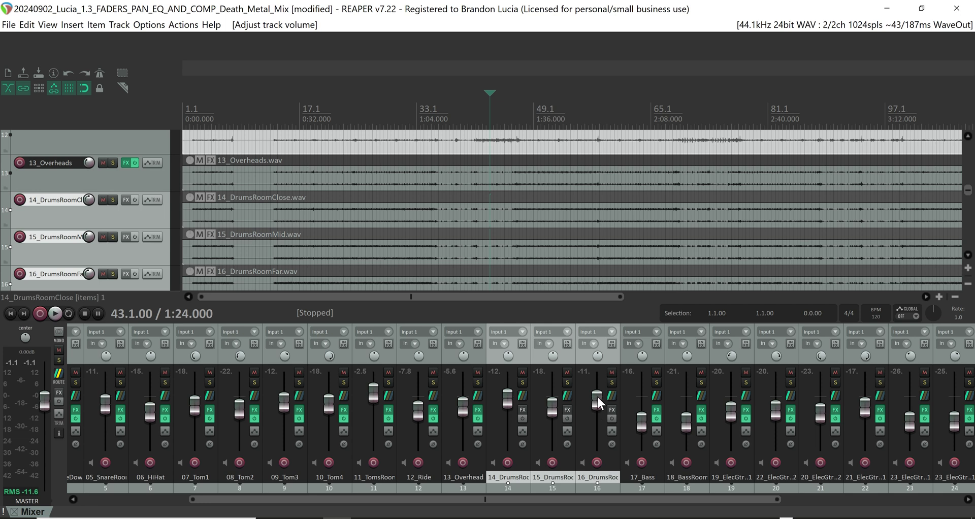
pyautogui.moveTo(598, 397)
pyautogui.press('space')
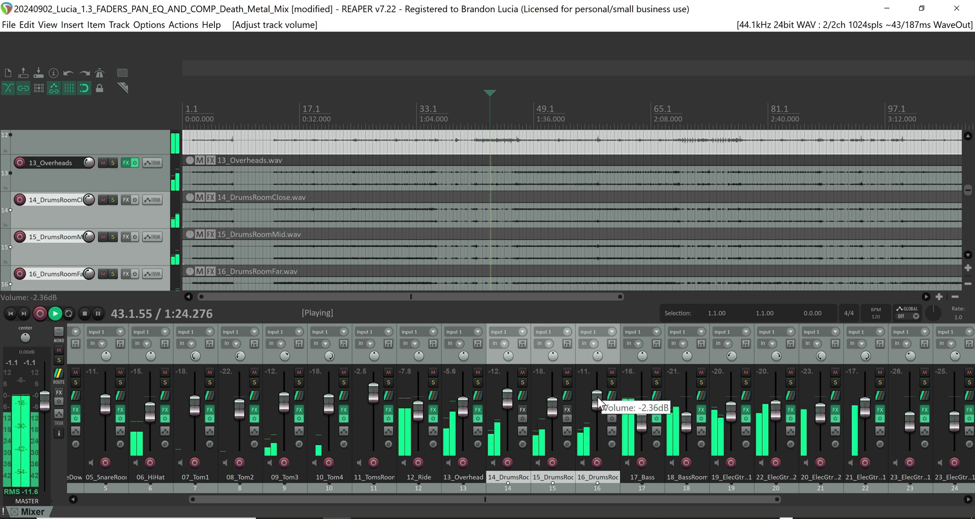
pyautogui.moveTo(598, 398); pyautogui.dragTo(554, 429)
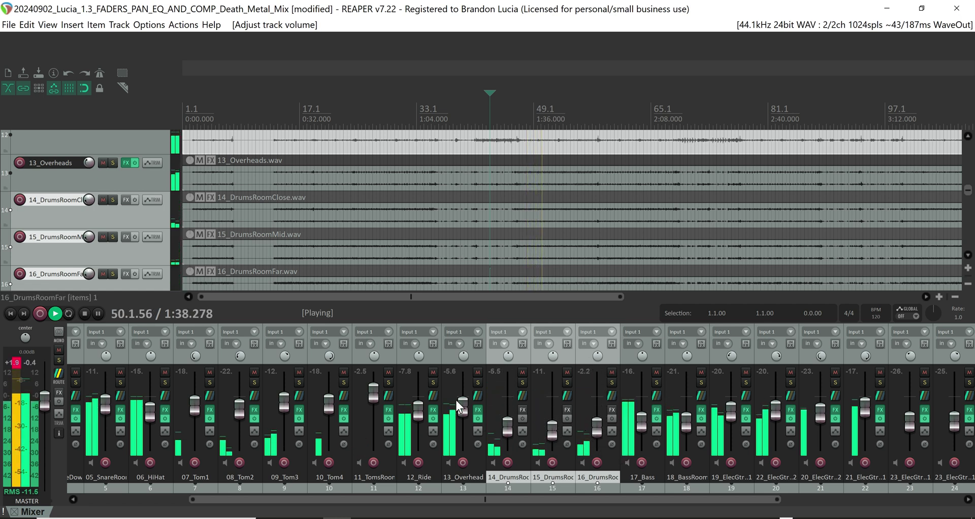
# Lower the 11_TomsRoom, 12_Ride and 13_Overheads faders by ear during playback, resetting the master peak meter.
pyautogui.moveTo(456, 398)
pyautogui.mouseDown()
pyautogui.moveTo(467, 404)
pyautogui.moveTo(463, 434)
pyautogui.moveTo(470, 394)
pyautogui.mouseUp()
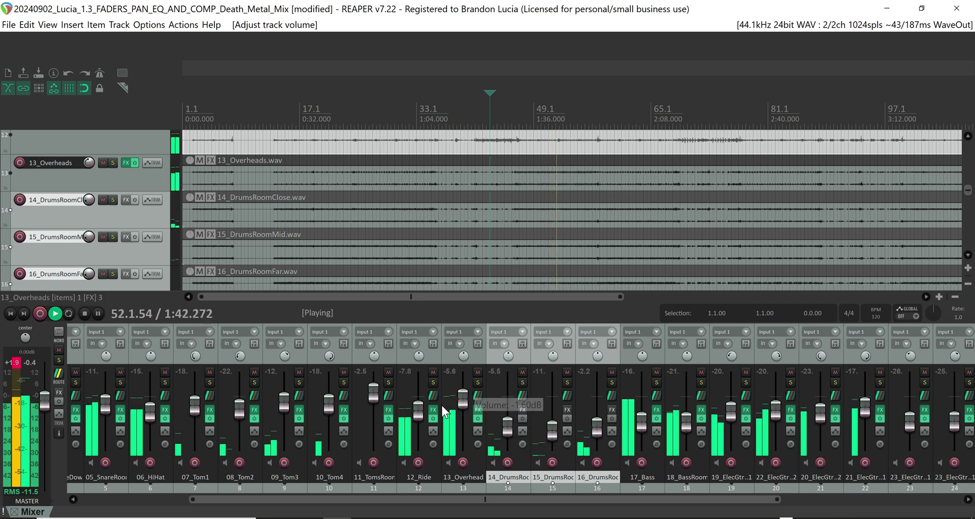
pyautogui.moveTo(416, 409); pyautogui.dragTo(459, 414)
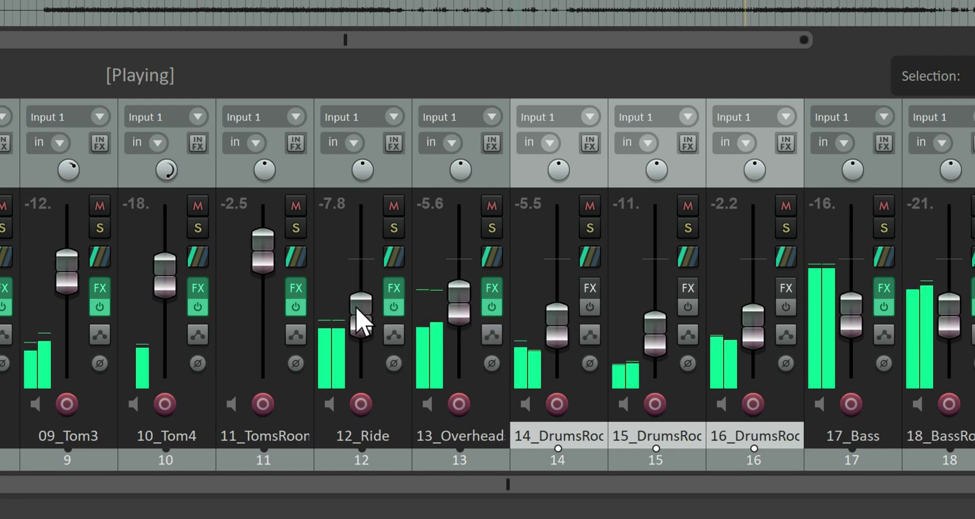
pyautogui.moveTo(362, 319); pyautogui.dragTo(363, 329)
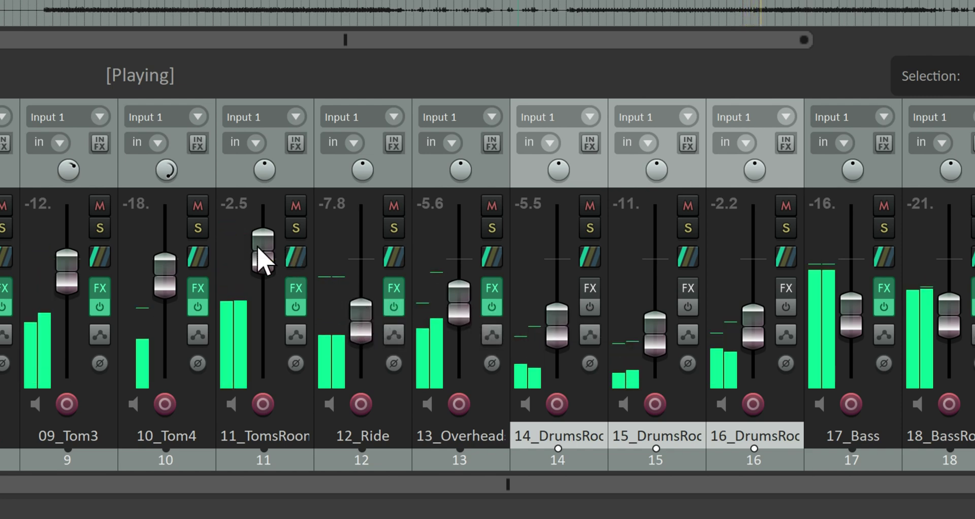
pyautogui.moveTo(258, 250); pyautogui.dragTo(281, 274)
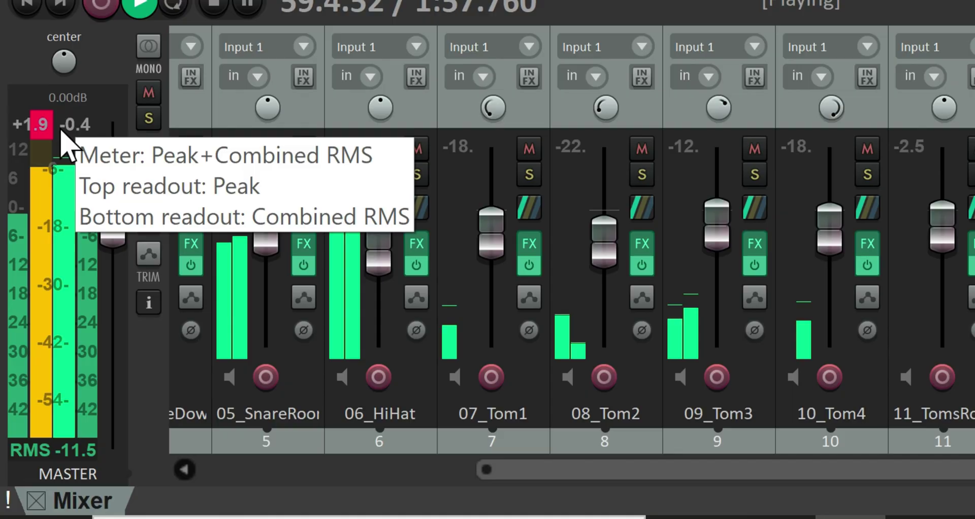
pyautogui.click(58, 126)
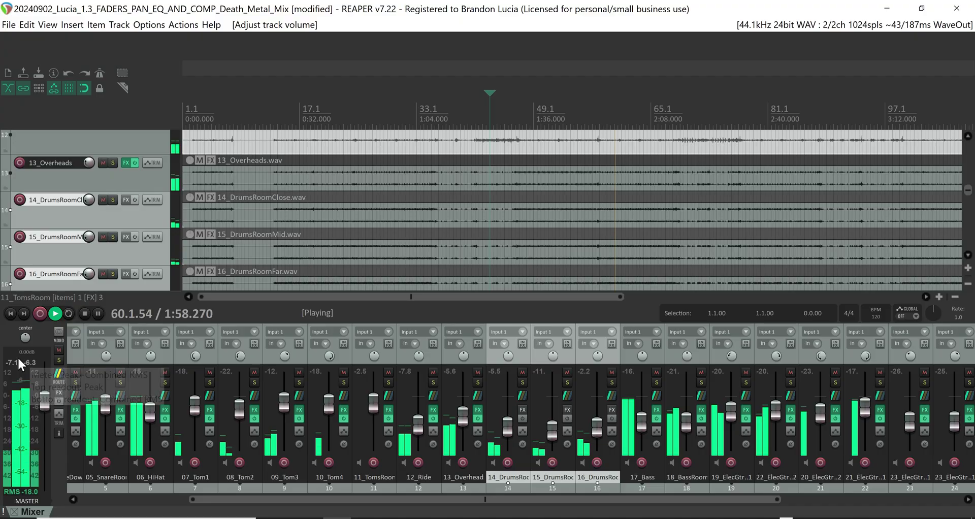
pyautogui.moveTo(419, 425); pyautogui.dragTo(463, 421)
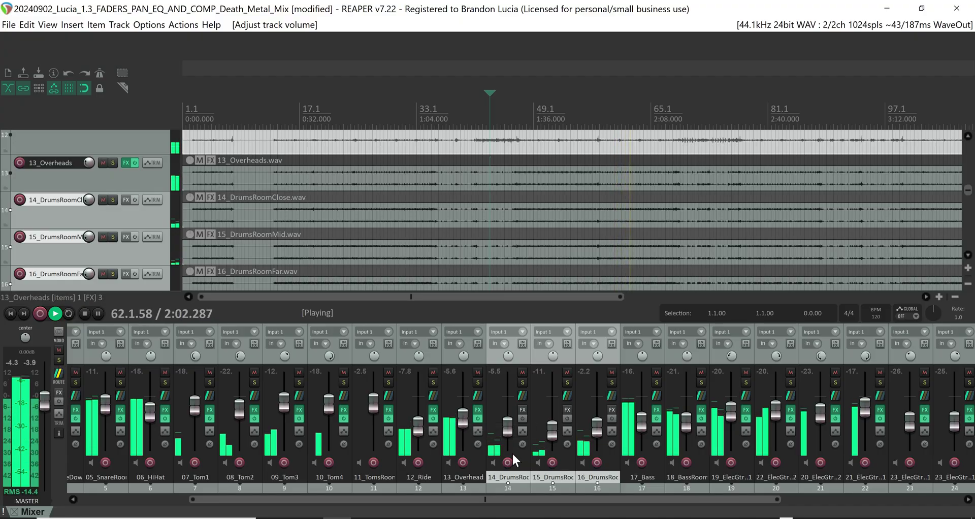
# Stop playback and save the project.
pyautogui.press('space')
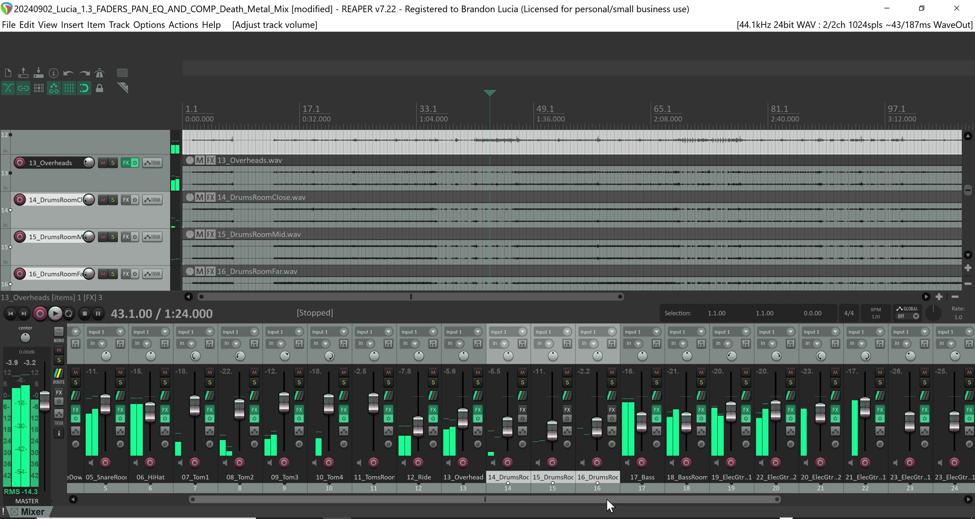
pyautogui.moveTo(605, 498); pyautogui.dragTo(810, 469)
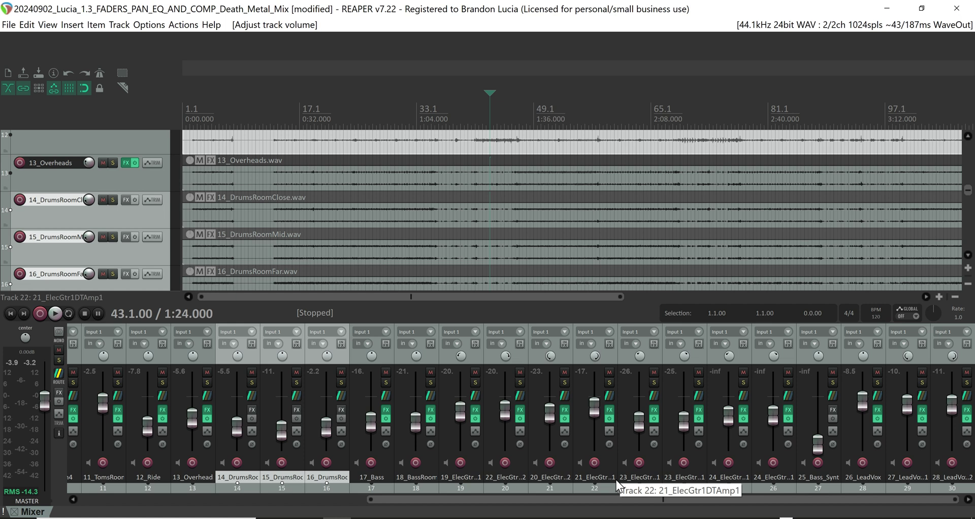
pyautogui.hotkey('ctrl', 's')
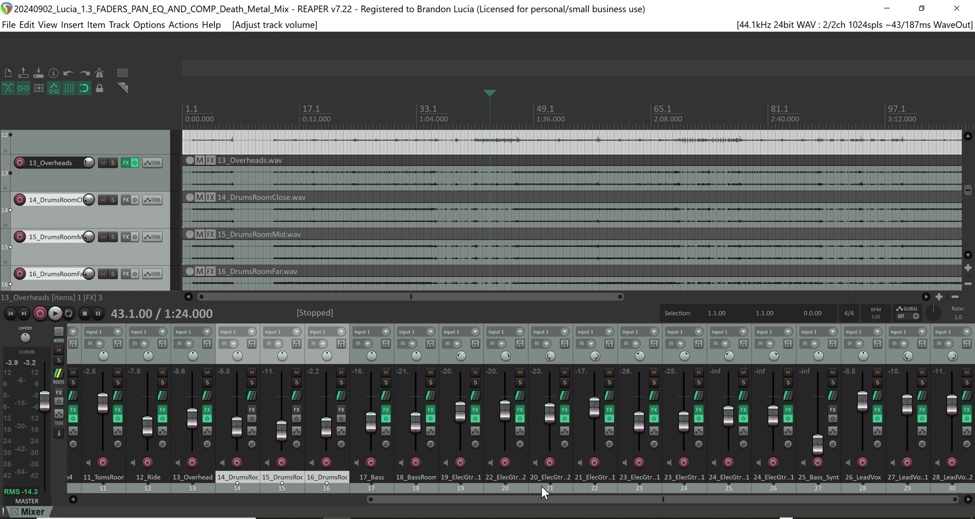
pyautogui.click(465, 483)
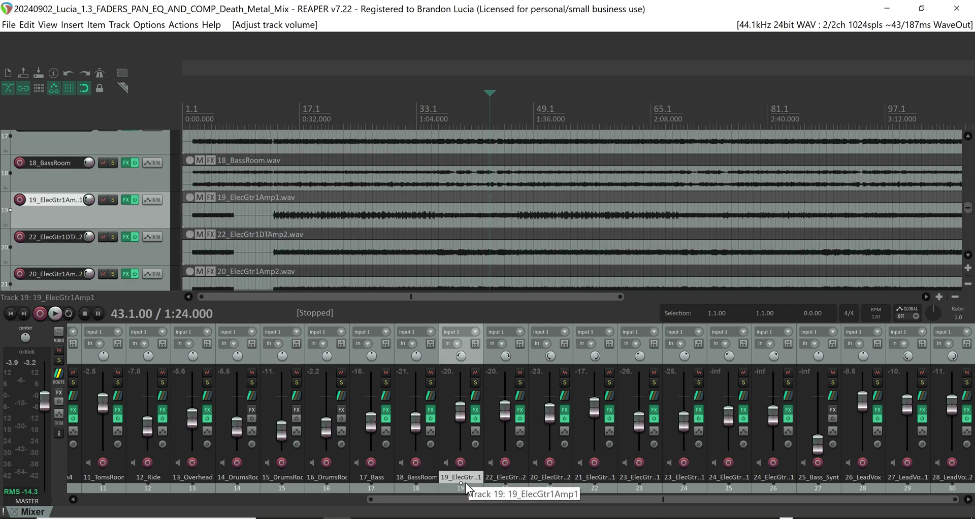
pyautogui.keyDown('shift'); pyautogui.click(594, 486); pyautogui.keyUp('shift')
pyautogui.rightClick(594, 486)
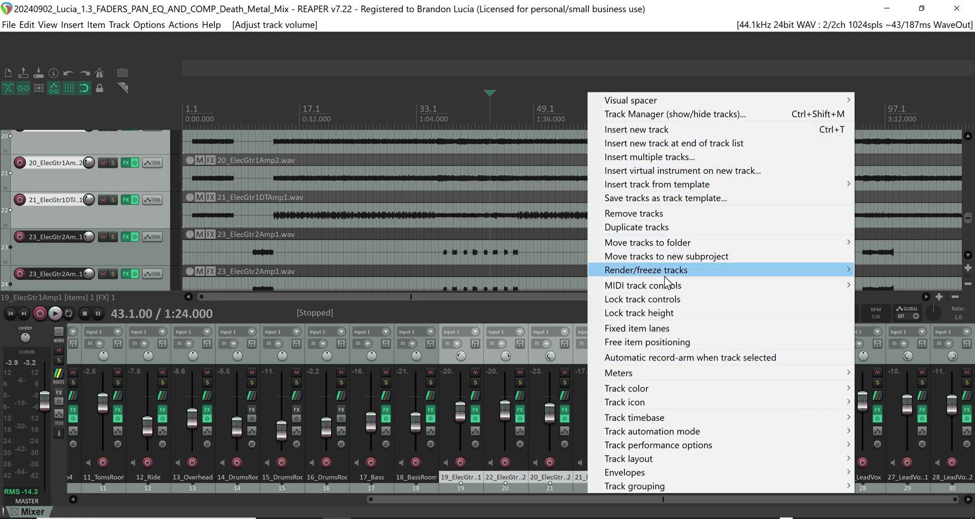
pyautogui.moveTo(661, 285)
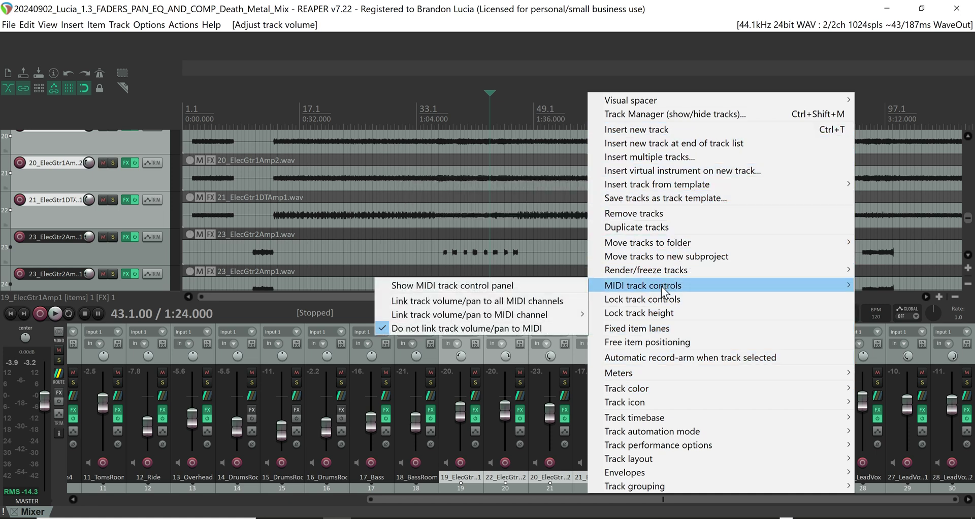
pyautogui.click(354, 303)
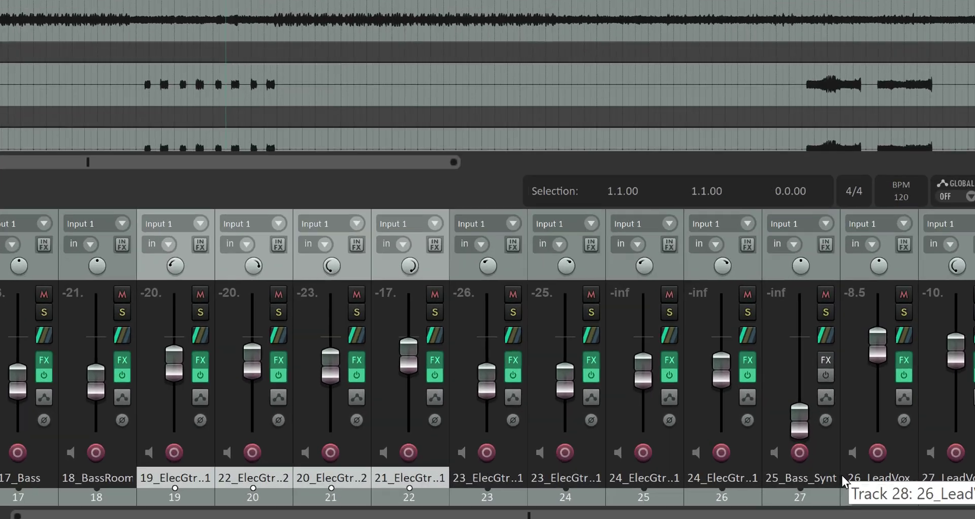
# Remove the 26_LeadVox and 25_Bass_Synt tracks from the project.
pyautogui.scroll(-2, 841, 473)
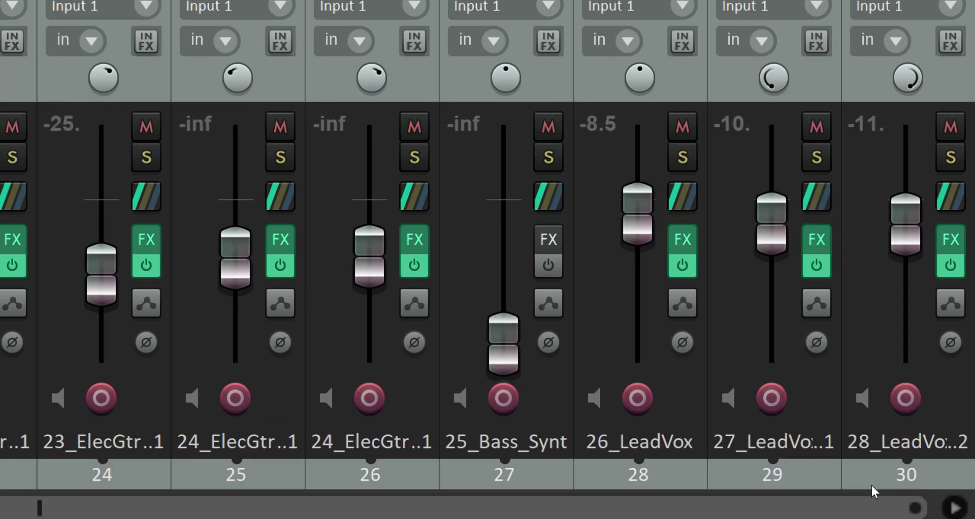
pyautogui.rightClick(871, 486)
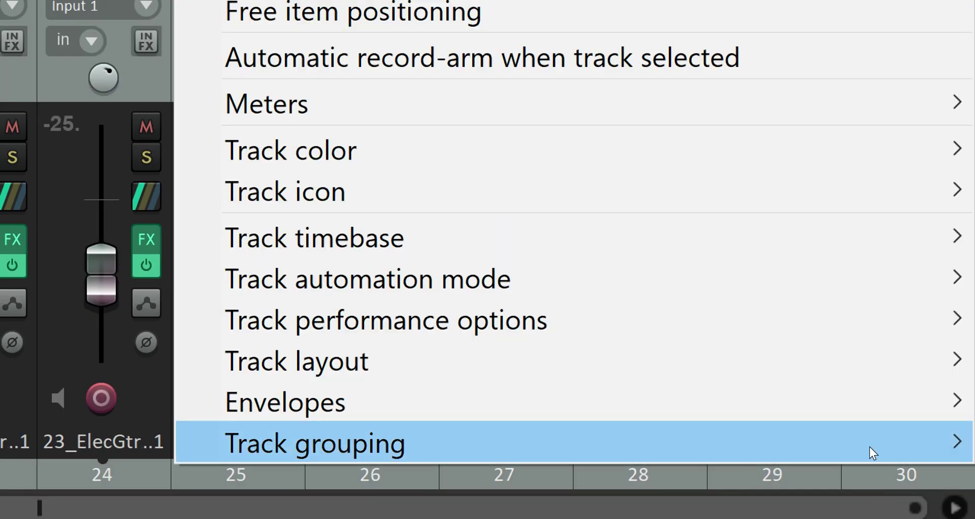
pyautogui.press('Down')
pyautogui.press('Up')
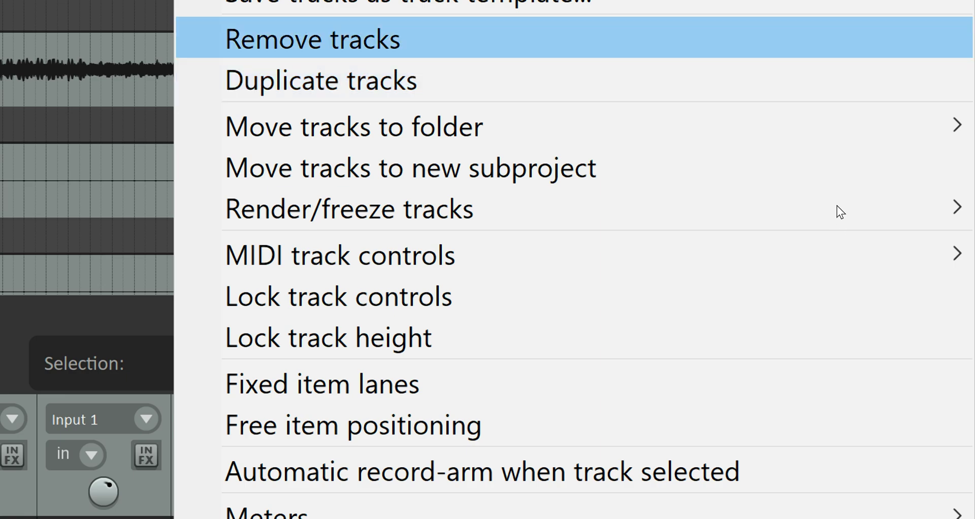
pyautogui.press('Return')
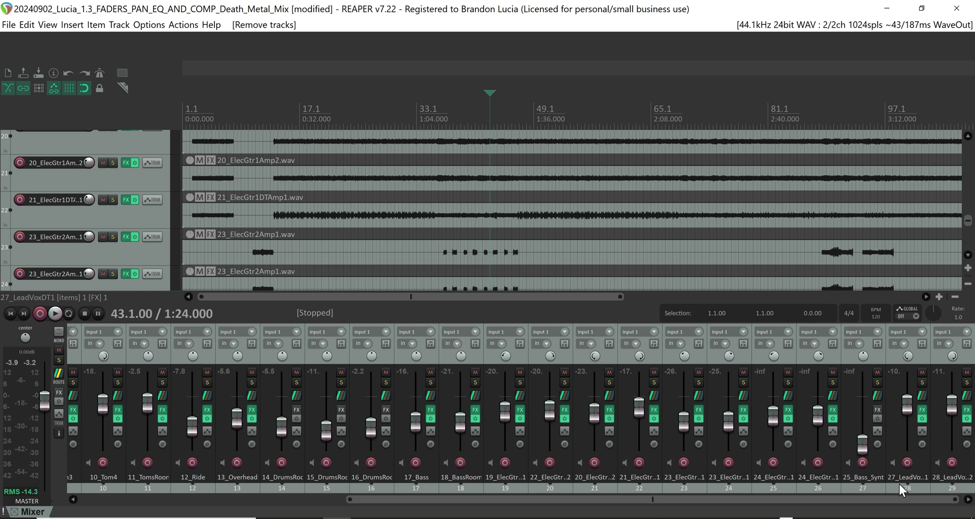
pyautogui.click(861, 482)
pyautogui.rightClick(861, 487)
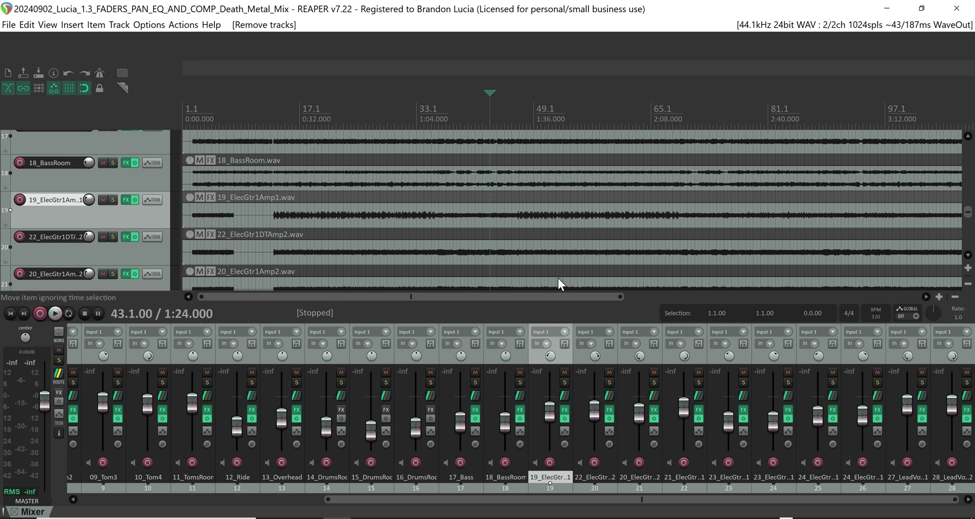
# Play the mix from bar 49 and add ReaComp after ReaEQ on the 19_ElecGtr1Amp1 track.
pyautogui.click(536, 213)
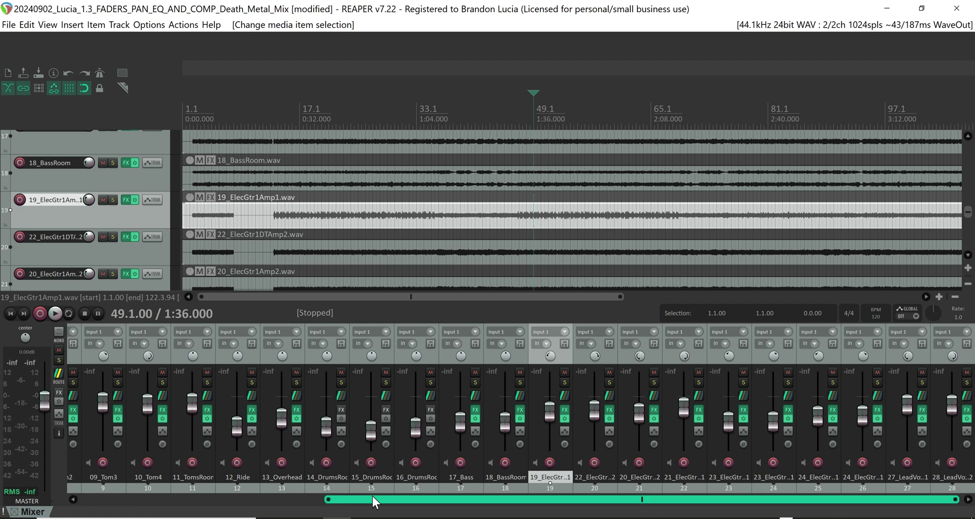
pyautogui.press('space')
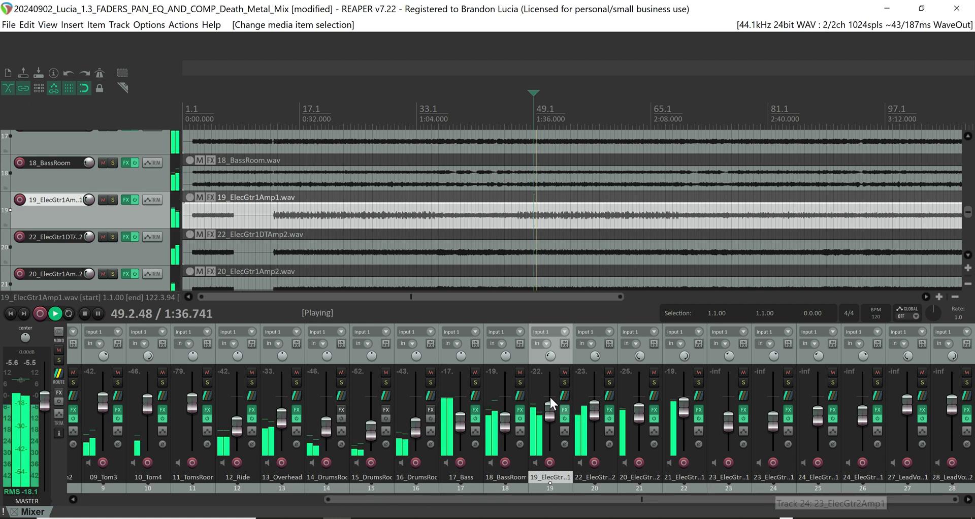
pyautogui.click(562, 417)
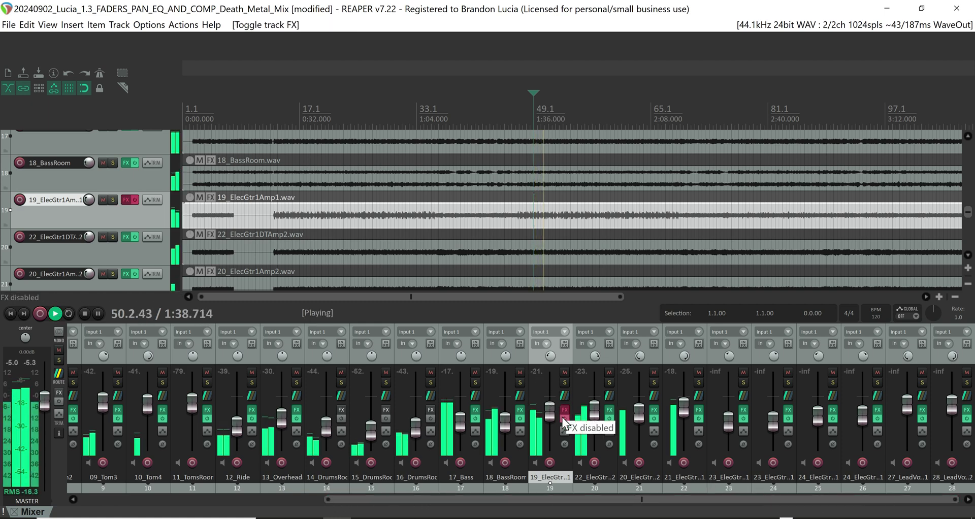
pyautogui.click(563, 410)
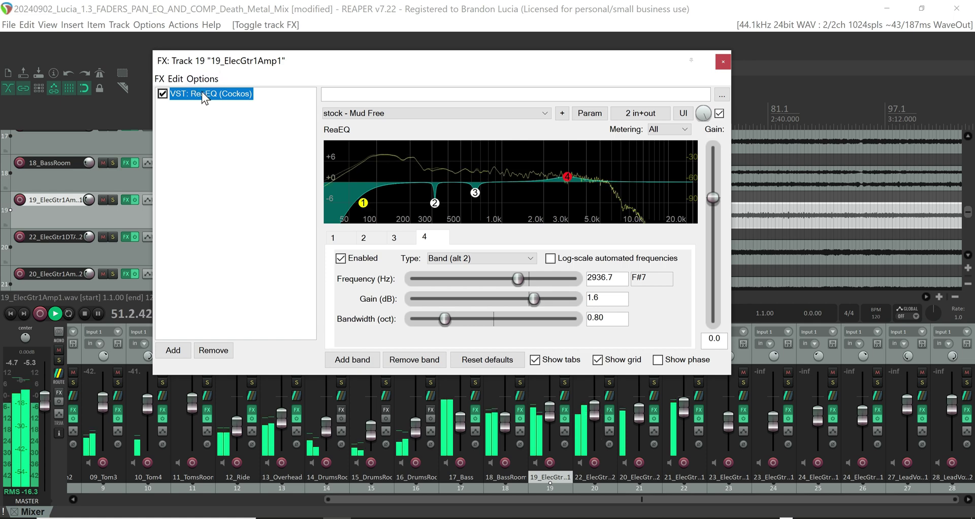
pyautogui.click(176, 351)
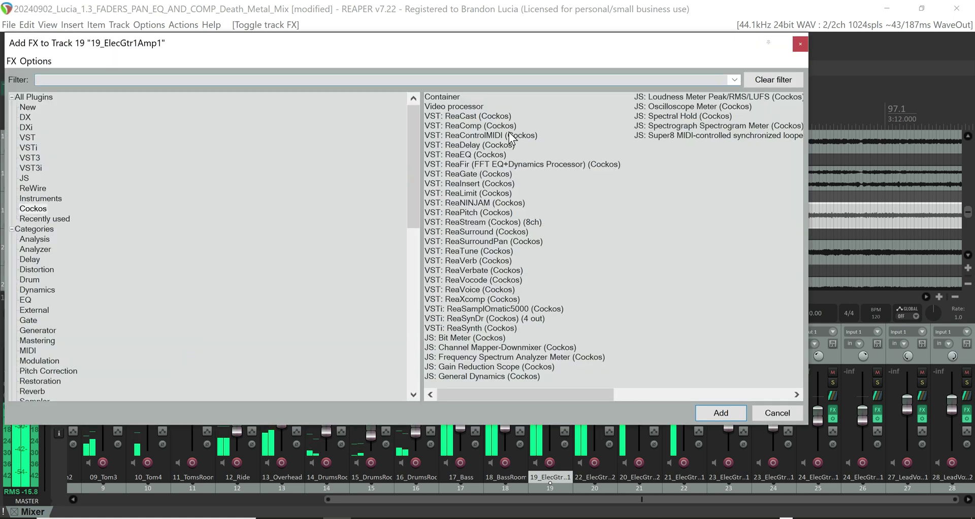
pyautogui.click(468, 127)
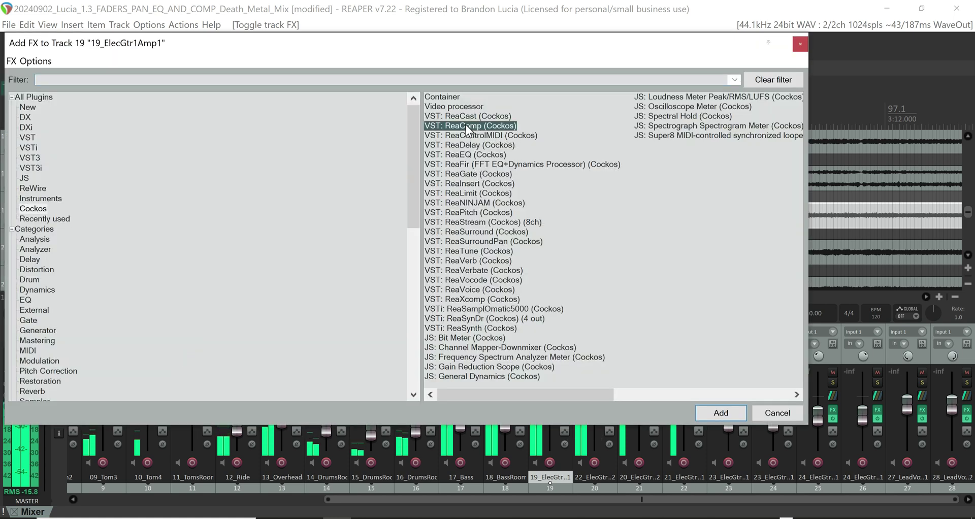
pyautogui.click(726, 411)
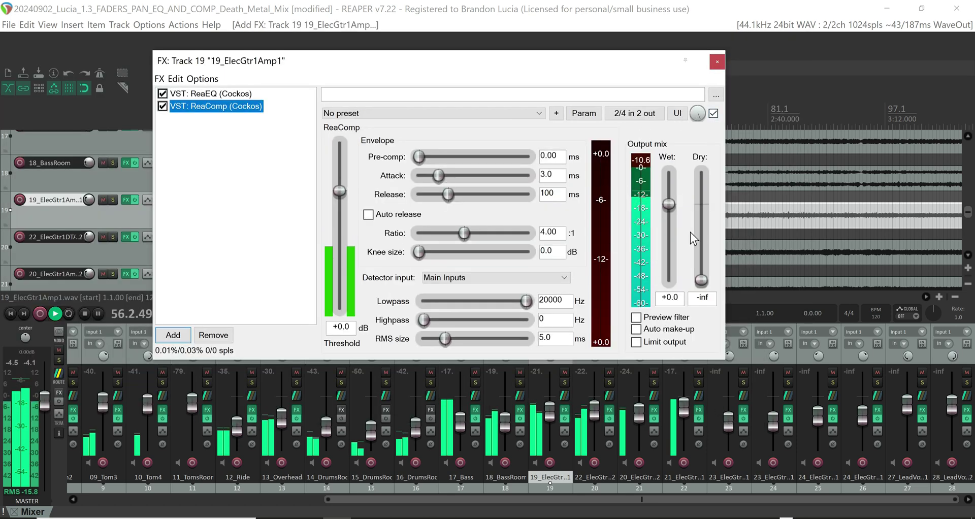
# Set ReaComp on 19_ElecGtr1Amp1 to threshold -12.5 dB, wet +6.7, ratio 8.69:1, attack 43.5 ms and release 499 ms.
pyautogui.click(714, 113)
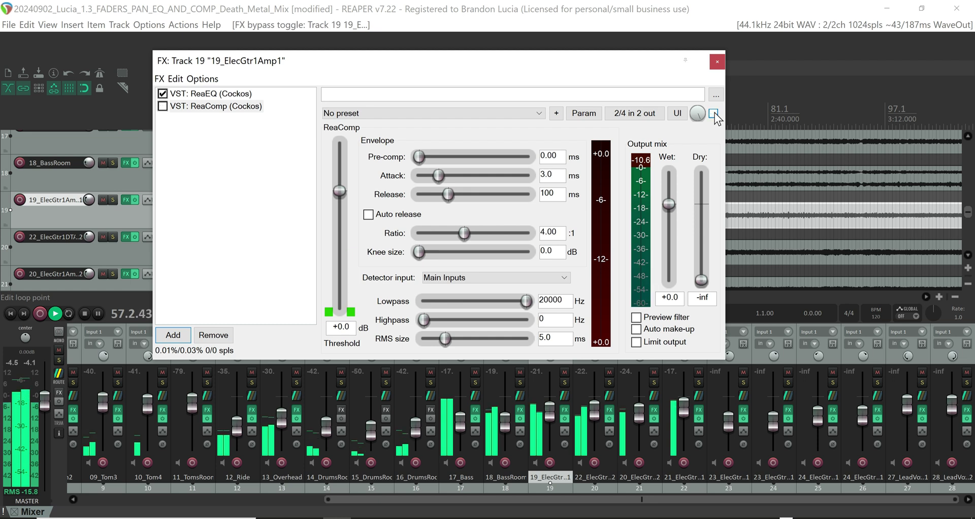
pyautogui.click(714, 113)
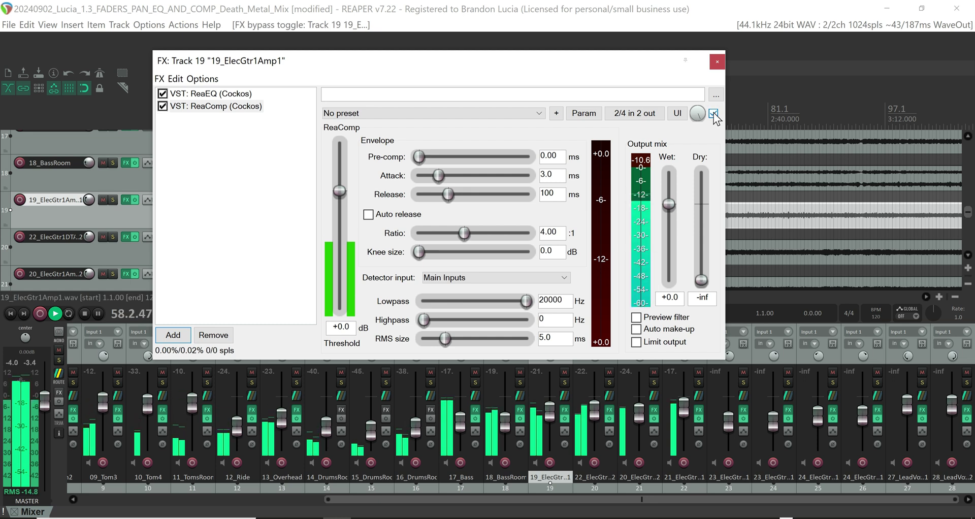
pyautogui.moveTo(336, 189); pyautogui.dragTo(341, 233)
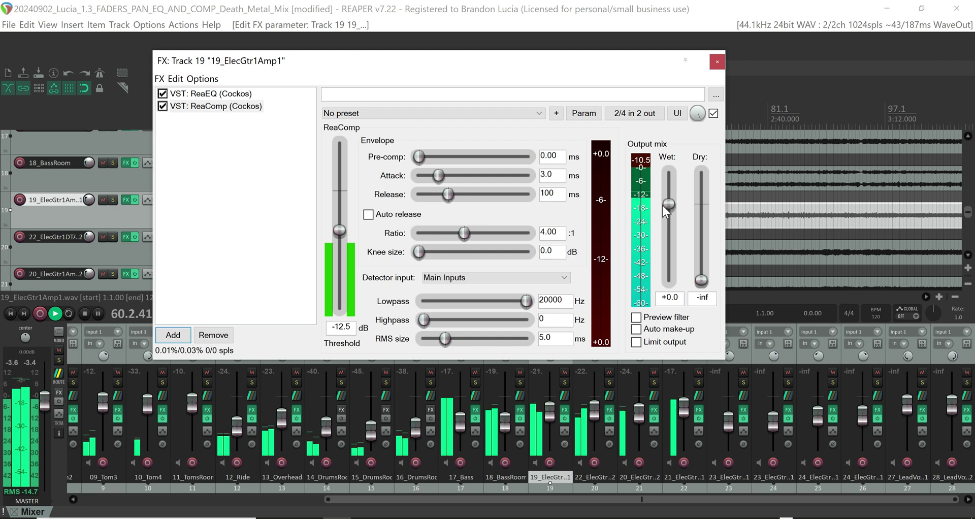
pyautogui.moveTo(663, 206); pyautogui.dragTo(666, 190)
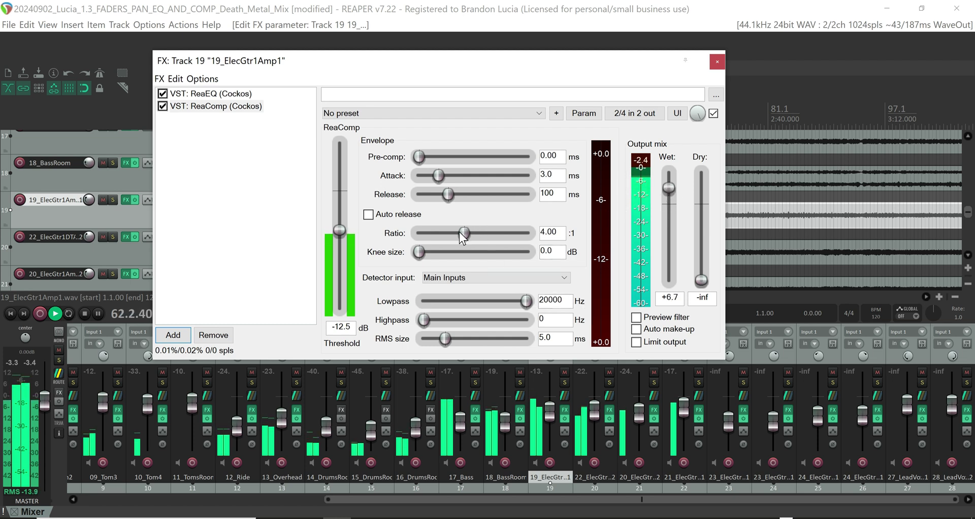
pyautogui.moveTo(459, 232)
pyautogui.mouseDown()
pyautogui.moveTo(482, 230)
pyautogui.moveTo(475, 231)
pyautogui.mouseUp()
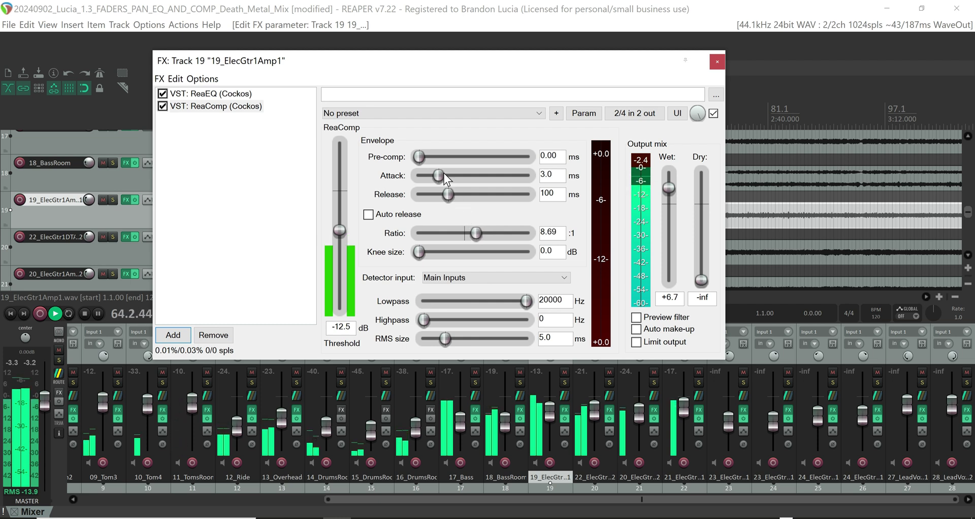
pyautogui.moveTo(444, 172); pyautogui.dragTo(471, 196)
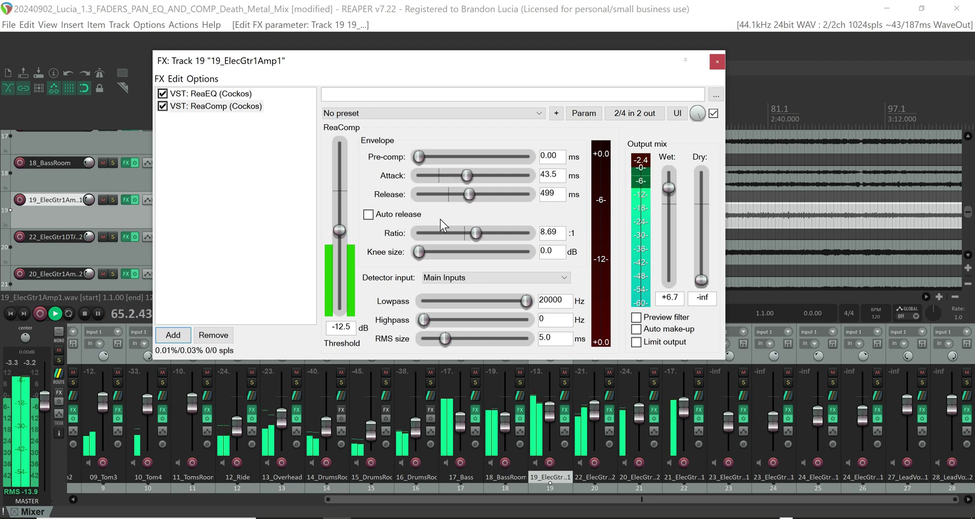
# Lower the ReaComp threshold to -inf and compare 19_ElecGtr1Amp1 in solo and within the full mix.
pyautogui.moveTo(339, 230); pyautogui.dragTo(339, 311)
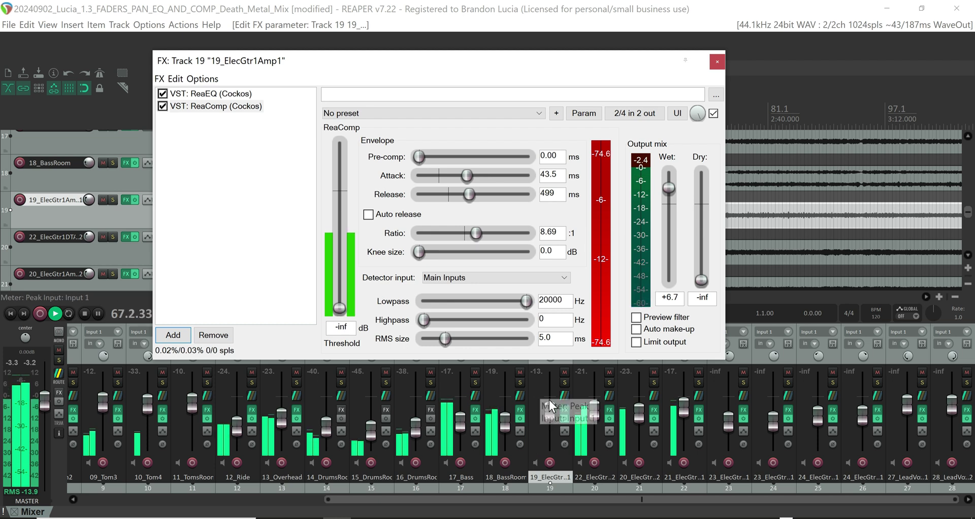
pyautogui.click(565, 383)
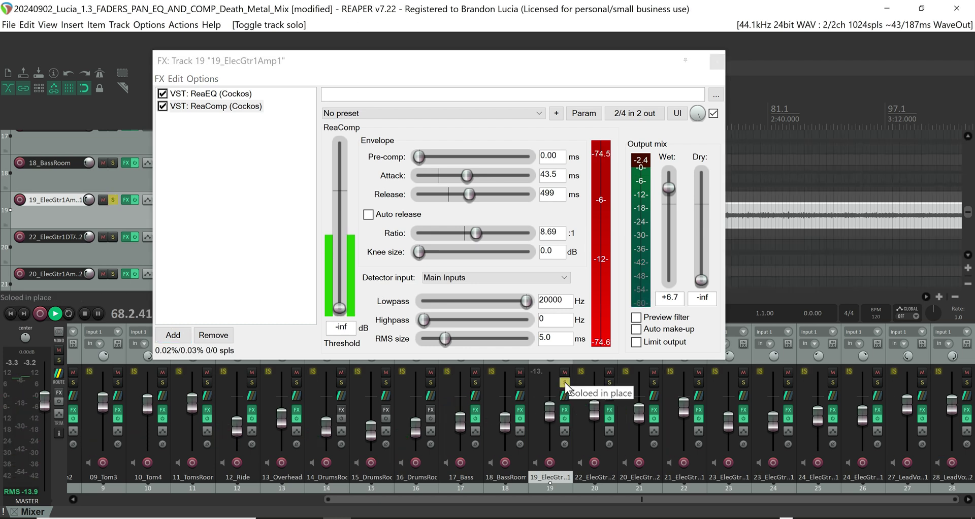
pyautogui.click(565, 383)
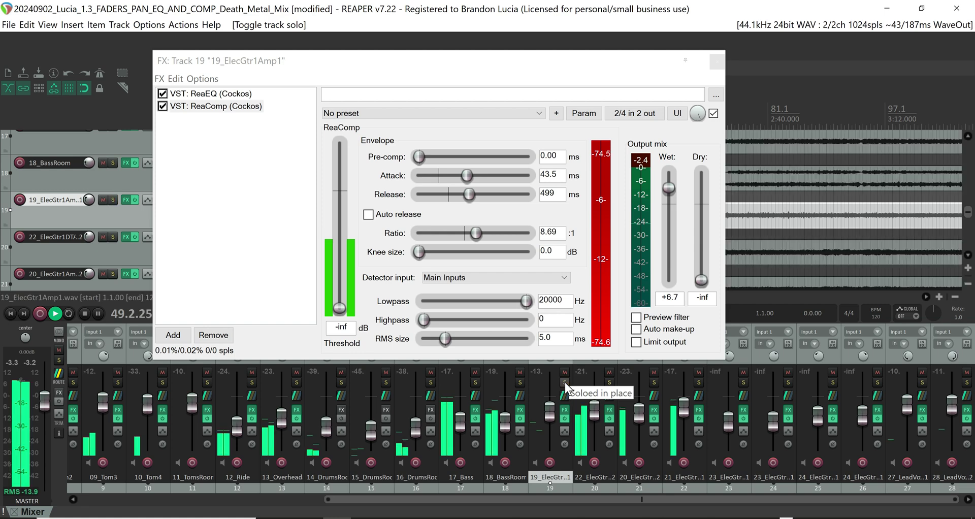
pyautogui.click(564, 382)
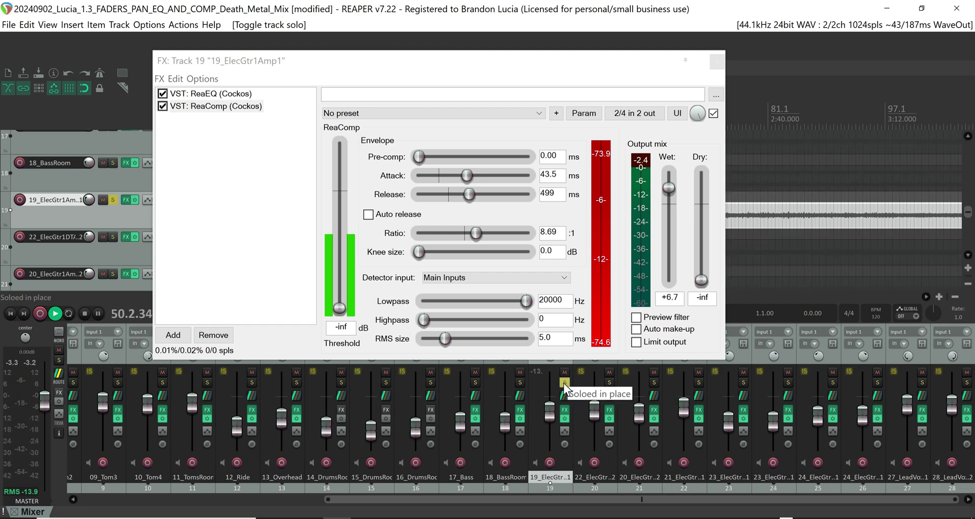
pyautogui.click(564, 383)
# Set the ReaComp threshold to -19.9 dB and the wet output to +4.0, and enable Limit output and Auto make-up.
pyautogui.moveTo(339, 308); pyautogui.dragTo(349, 223)
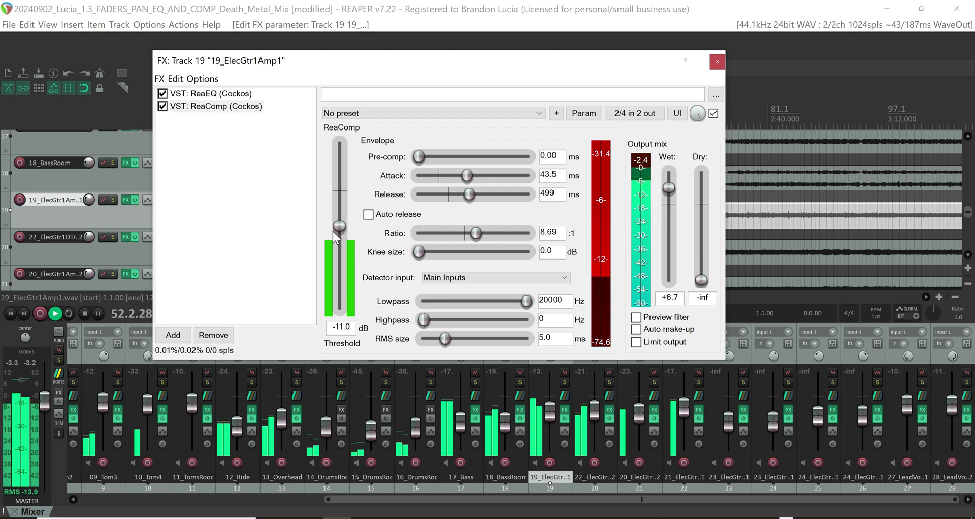
pyautogui.moveTo(342, 227); pyautogui.dragTo(341, 249)
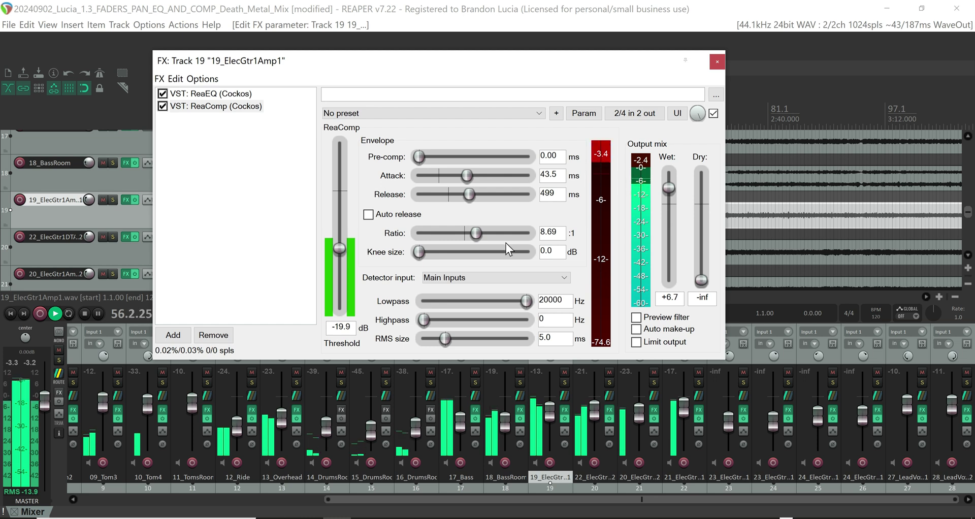
pyautogui.moveTo(668, 188); pyautogui.dragTo(668, 194)
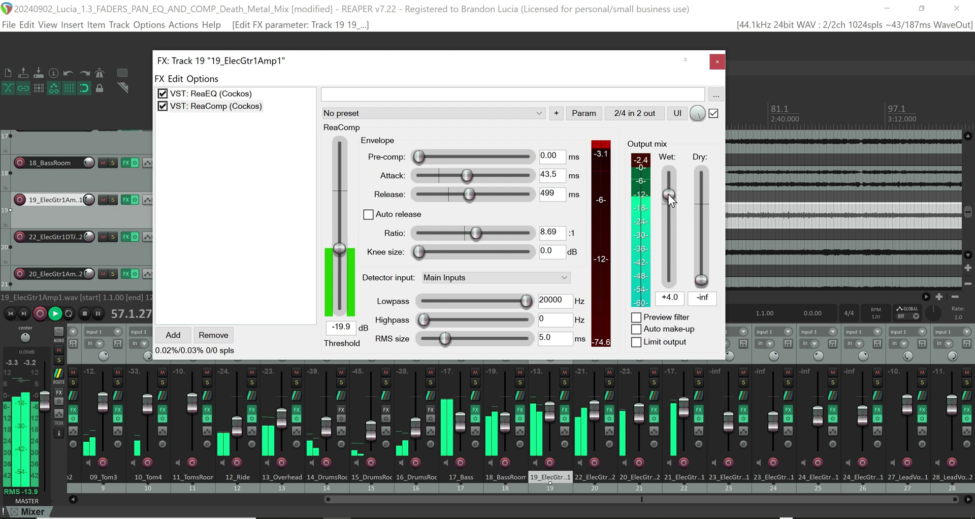
pyautogui.click(635, 341)
pyautogui.click(637, 329)
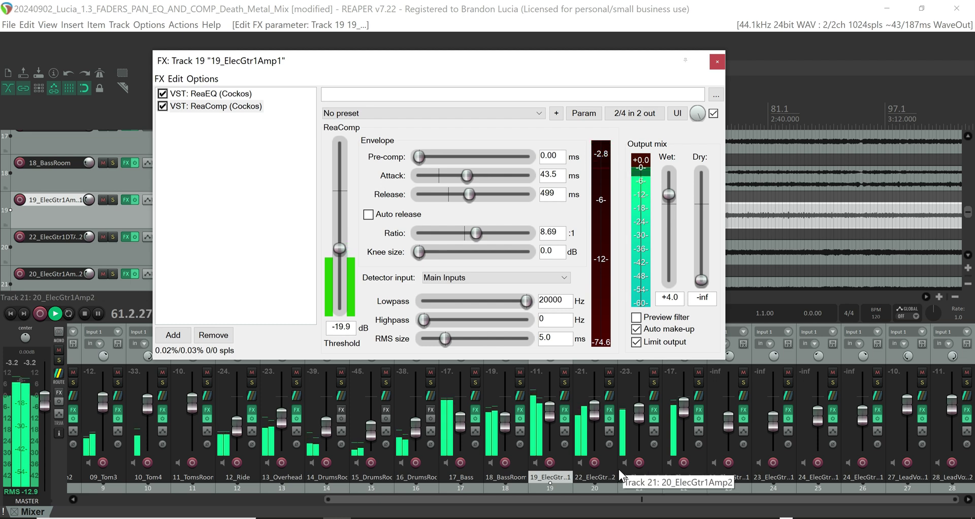
# Compare 19_ElecGtr1Amp1 with ReaComp bypassed and active in the mix, and stop playback.
pyautogui.click(713, 114)
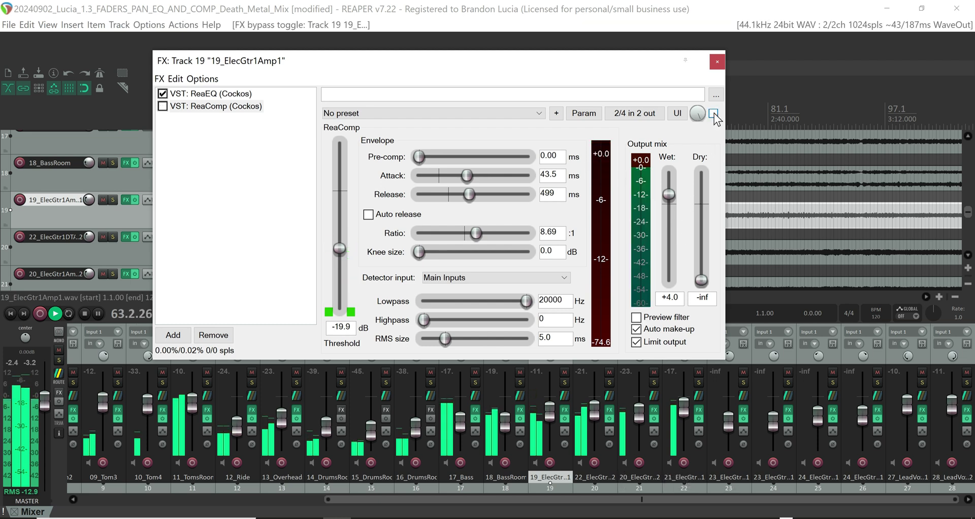
pyautogui.click(714, 114)
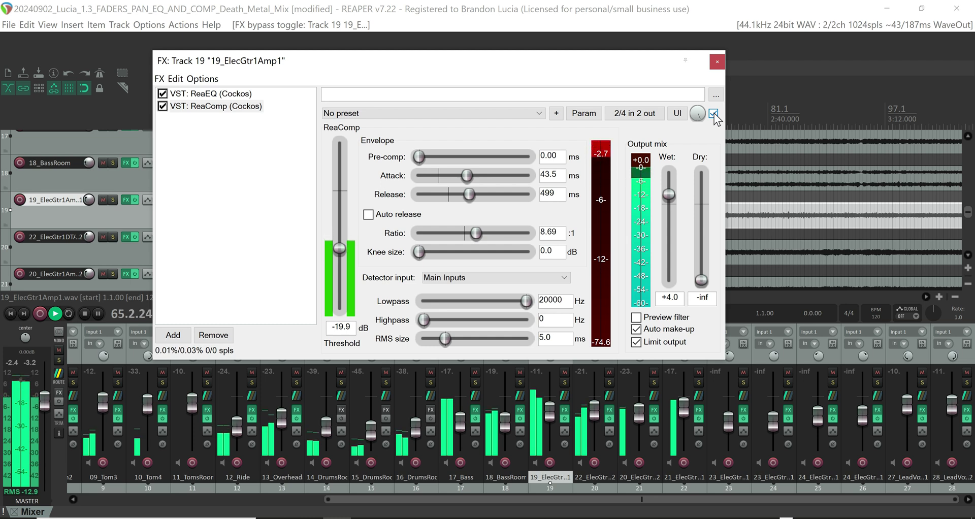
pyautogui.press('space')
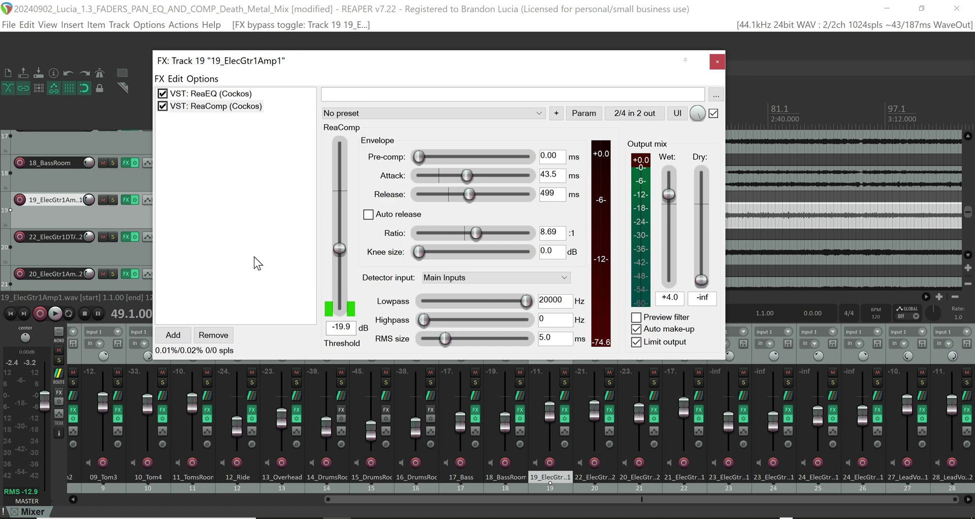
# Save the 19_ElecGtr1Amp1 effects chain as the default for new tracks.
pyautogui.click(160, 79)
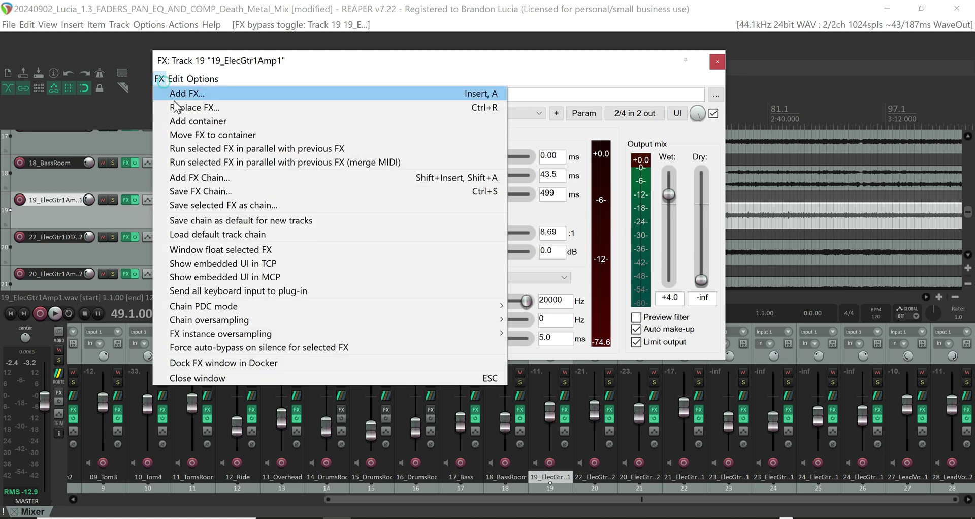
pyautogui.click(248, 222)
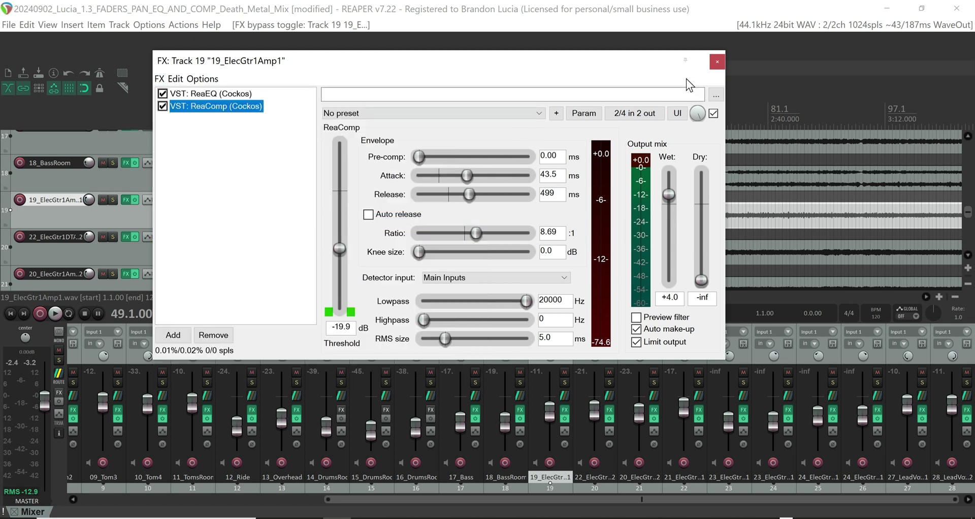
# Load the default track chain on 22_ElecGtr1DTAmp2, replacing its existing effects.
pyautogui.click(713, 61)
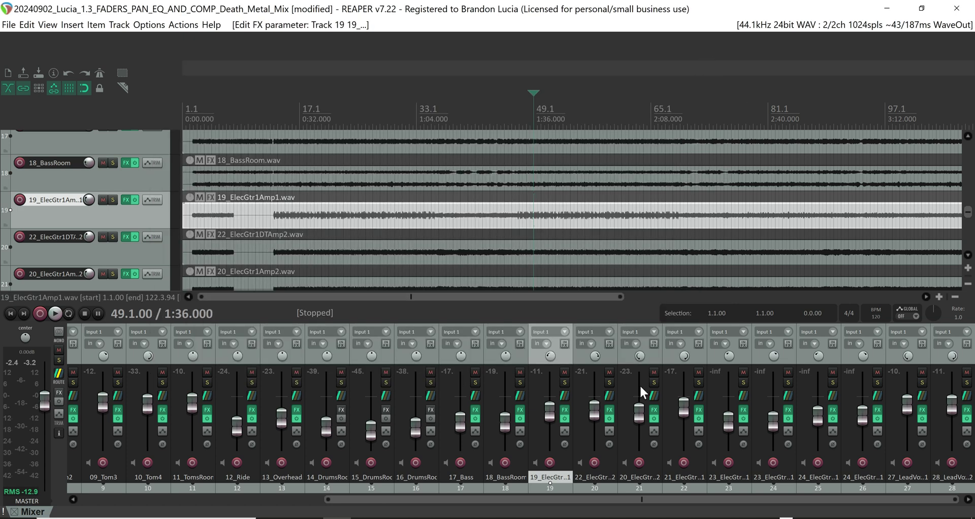
pyautogui.click(609, 409)
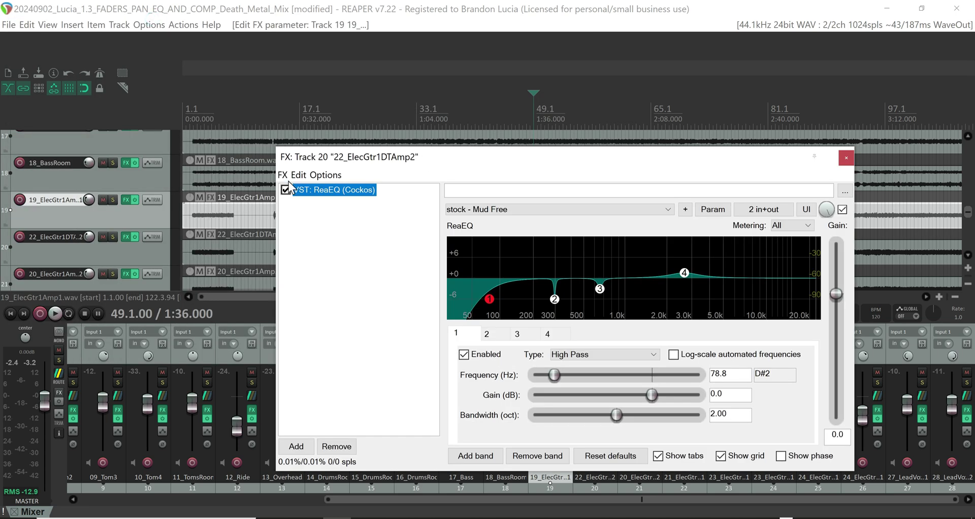
pyautogui.click(283, 175)
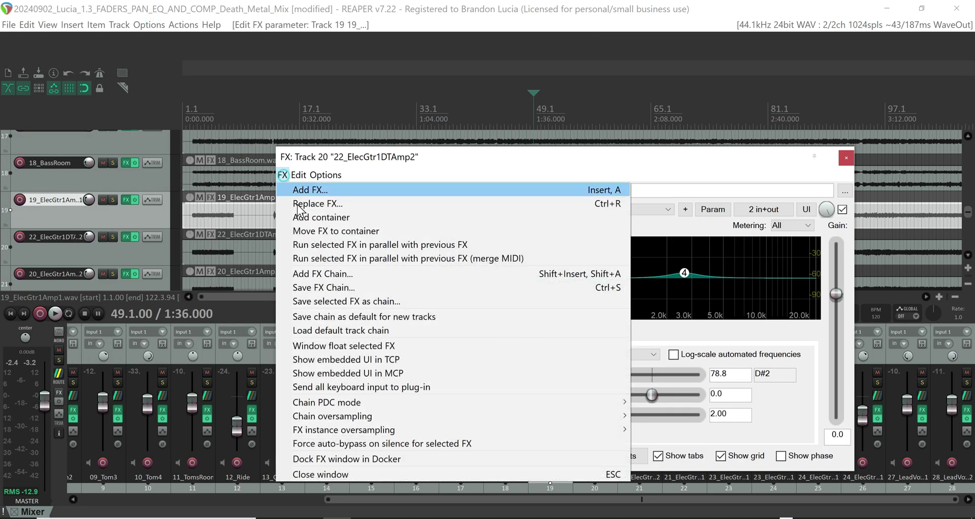
pyautogui.click(338, 330)
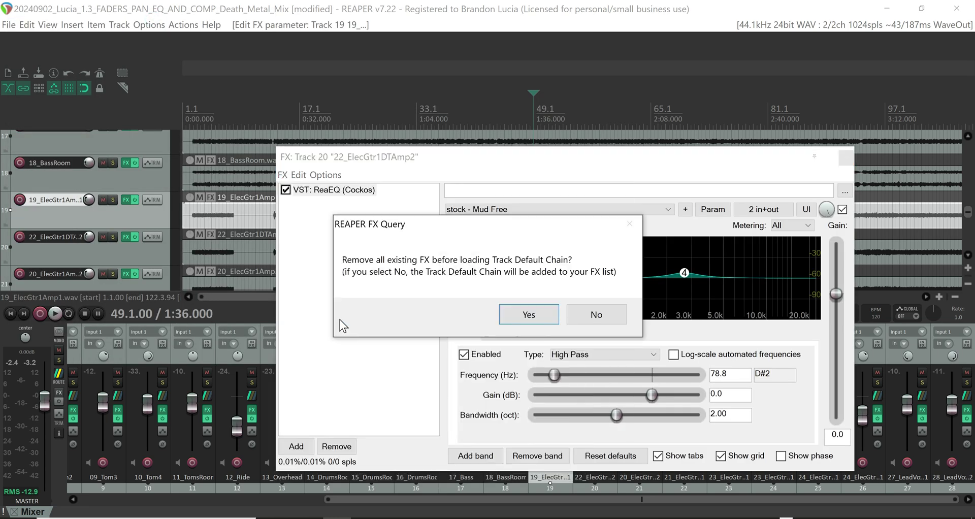
pyautogui.click(526, 317)
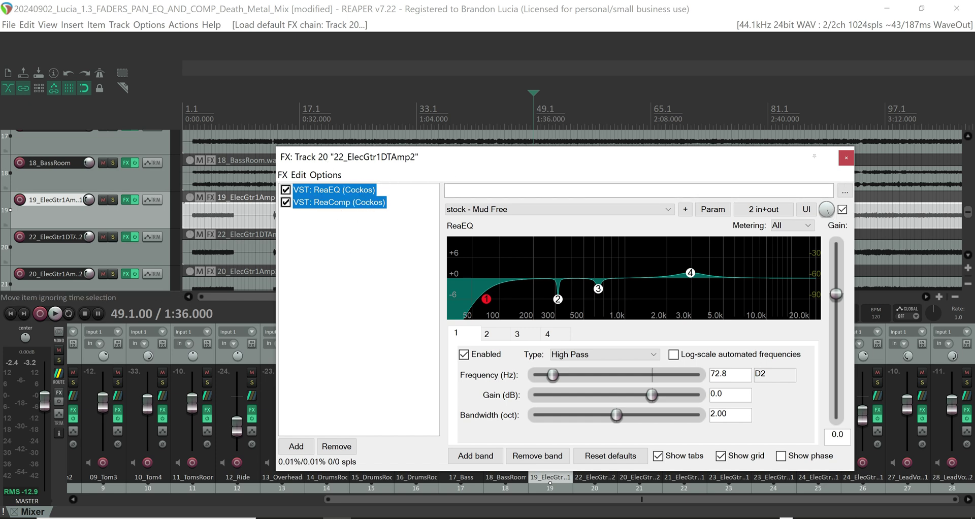
pyautogui.click(347, 222)
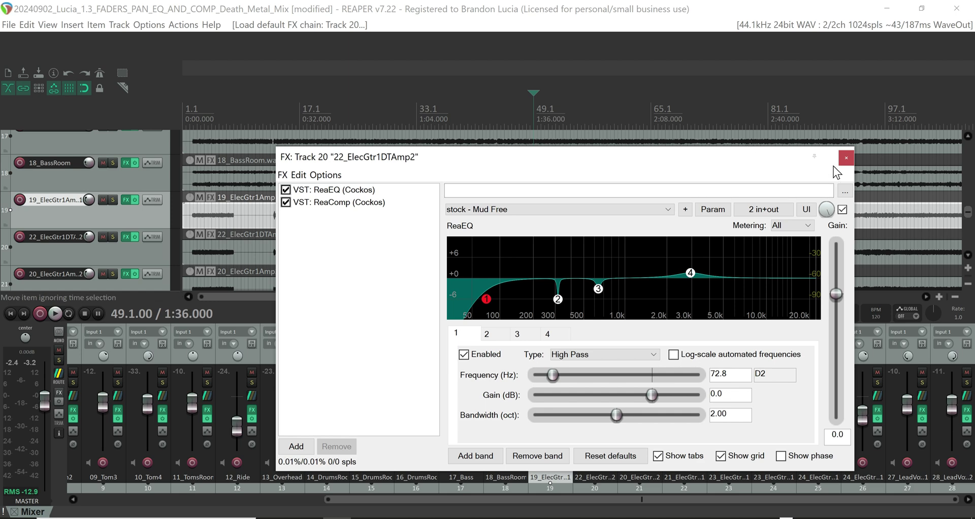
pyautogui.click(845, 158)
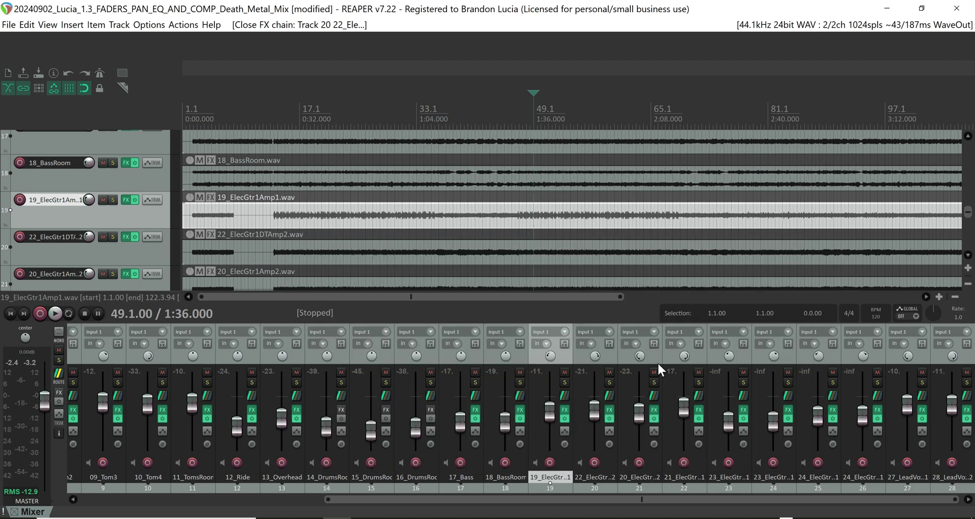
# Check the ReaComp settings loaded on track 22_ElecGtr1DTAmp2.
pyautogui.click(602, 478)
pyautogui.click(610, 409)
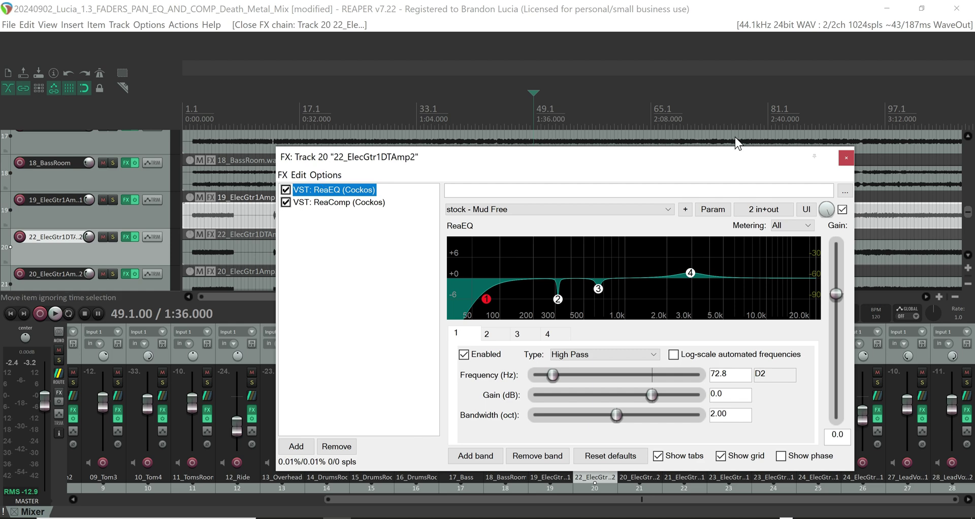
pyautogui.click(308, 203)
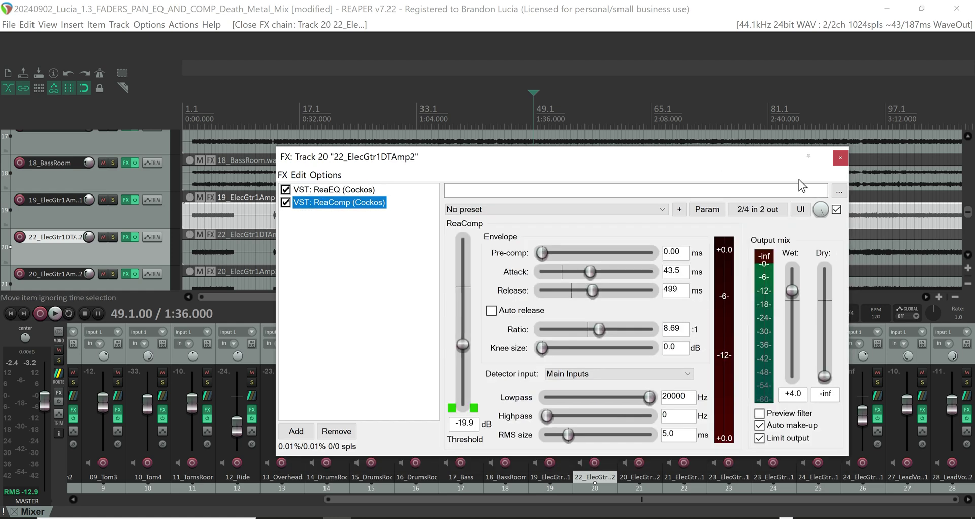
pyautogui.click(840, 159)
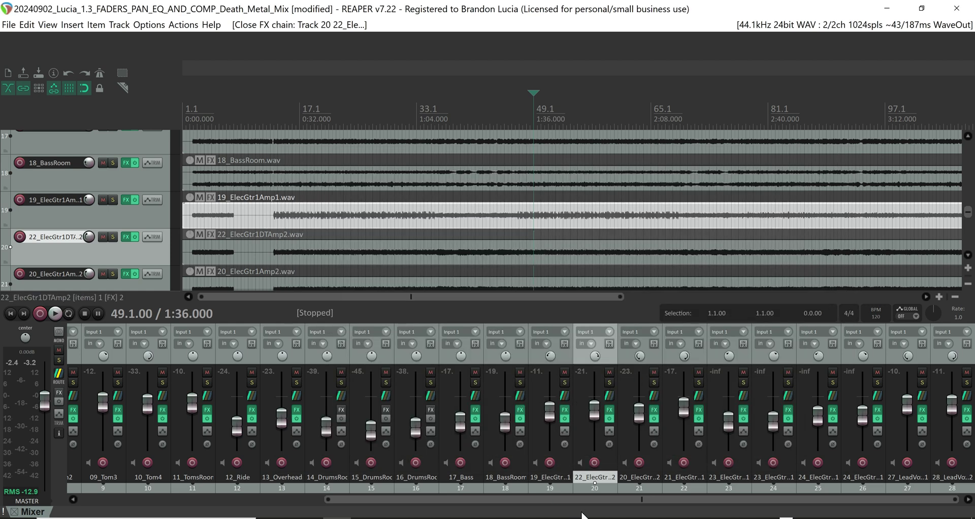
# Replace the existing effects on 20_ElecGtr1Amp2 with the default track chain.
pyautogui.click(654, 410)
pyautogui.click(168, 87)
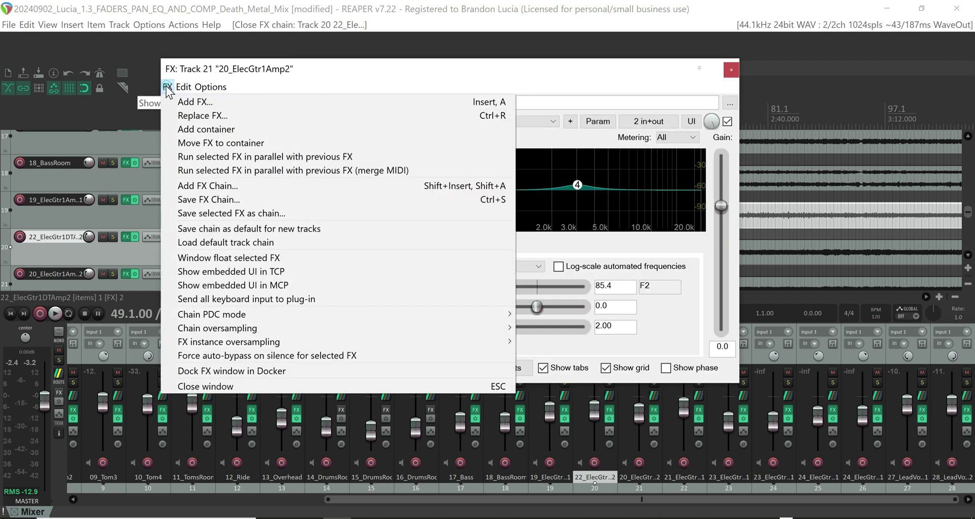
pyautogui.click(201, 245)
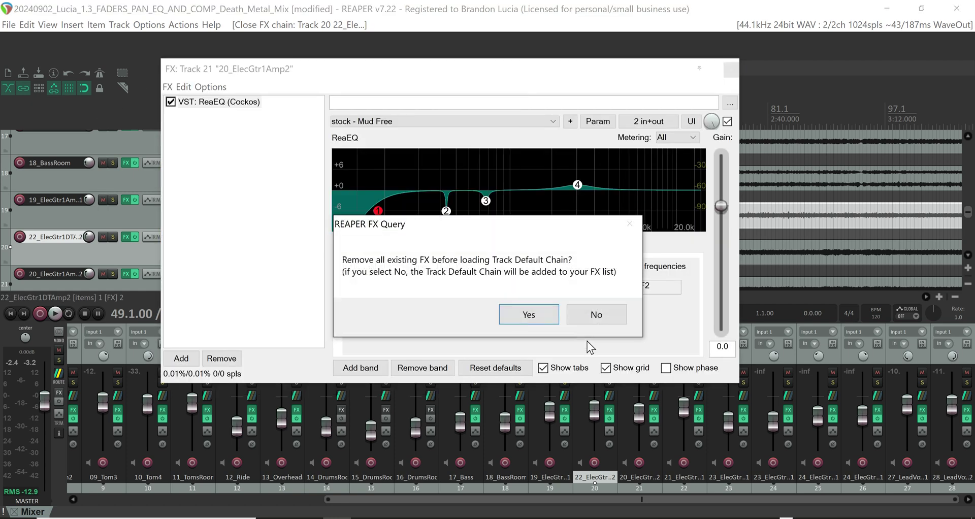
pyautogui.click(528, 315)
pyautogui.click(732, 69)
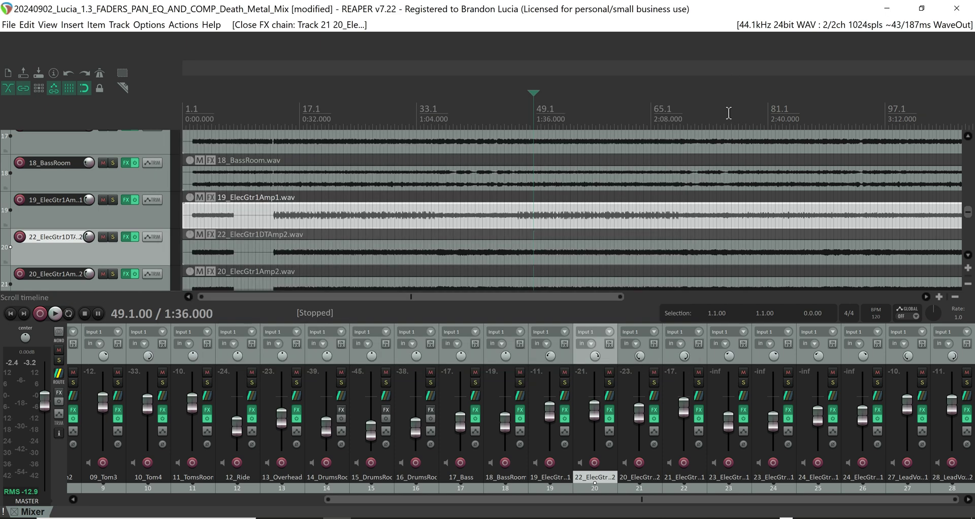
# Check that the effects chain of 20_ElecGtr1Amp2 contains ReaEQ and ReaComp.
pyautogui.click(626, 483)
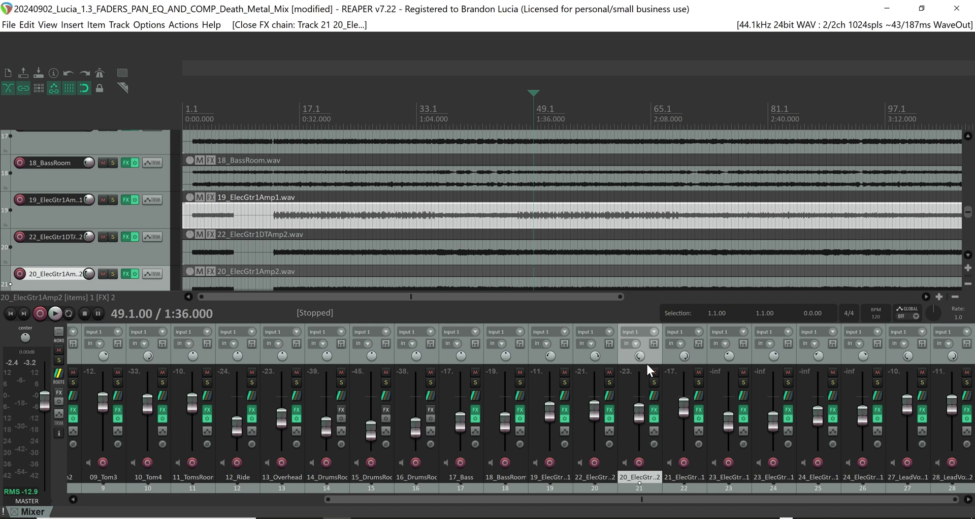
pyautogui.click(654, 409)
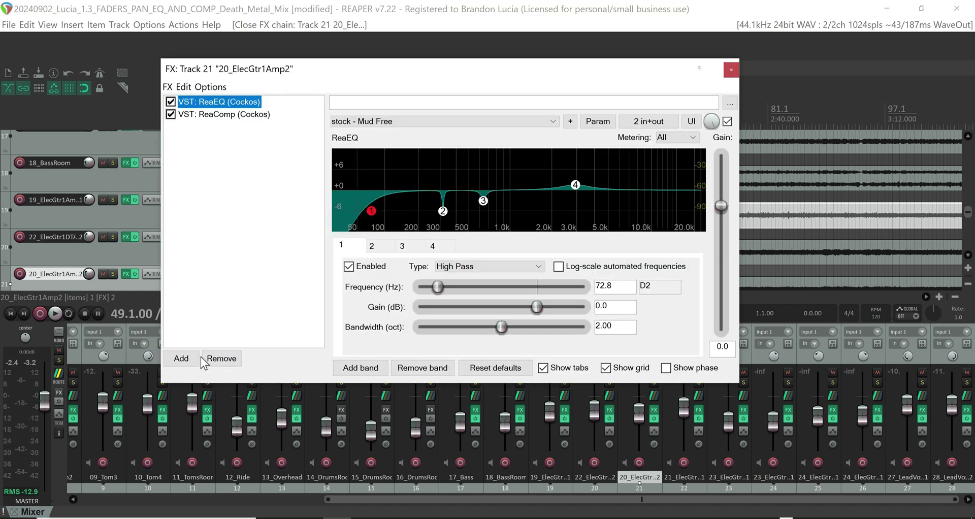
pyautogui.click(204, 114)
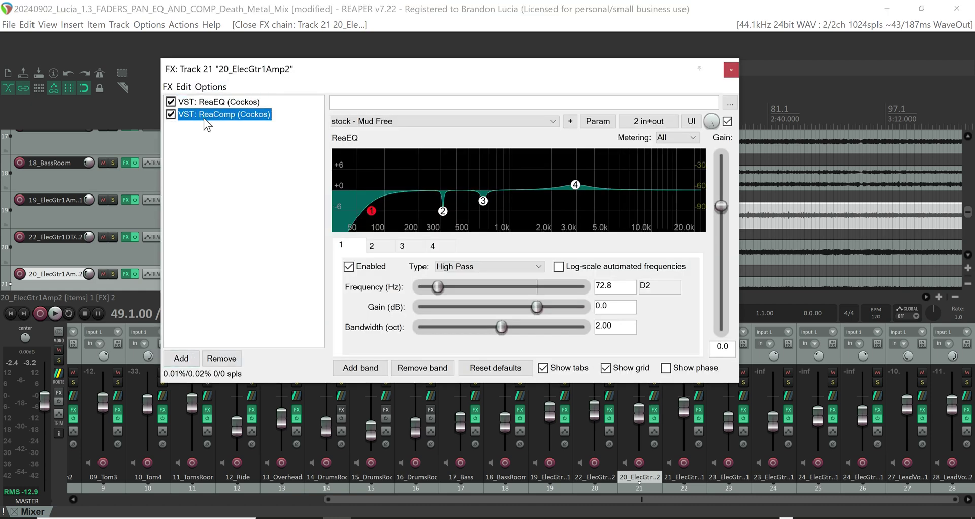
pyautogui.click(726, 69)
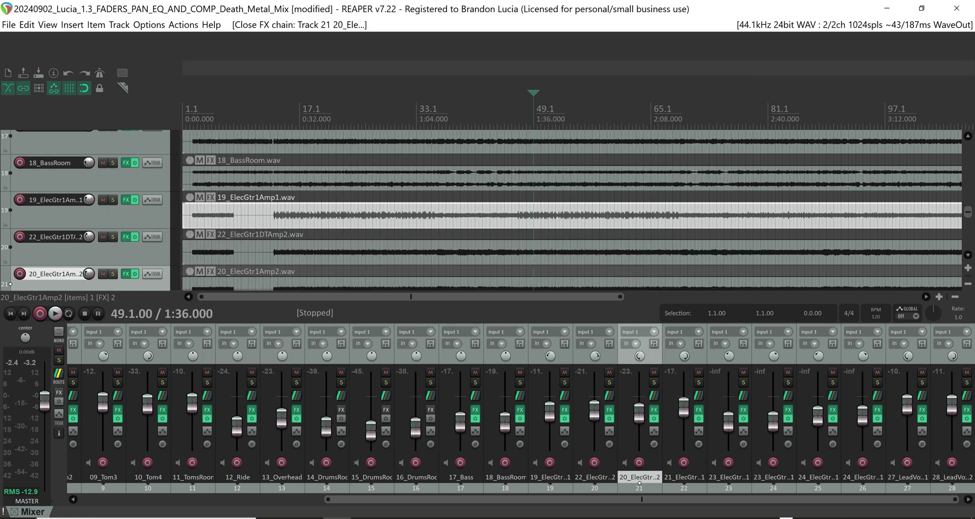
# Load the default track chain on 21_ElecGtr1DTAmp1, removing the effects already there.
pyautogui.click(690, 483)
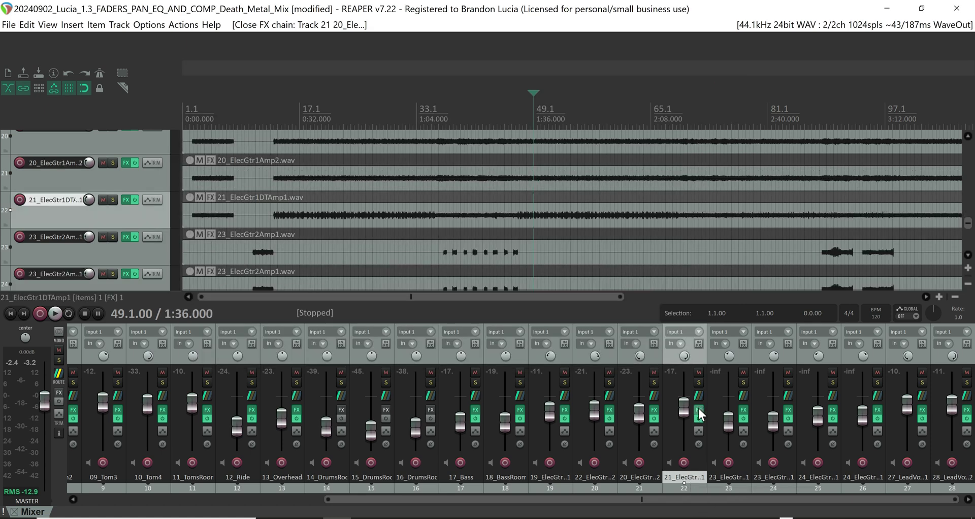
pyautogui.click(699, 409)
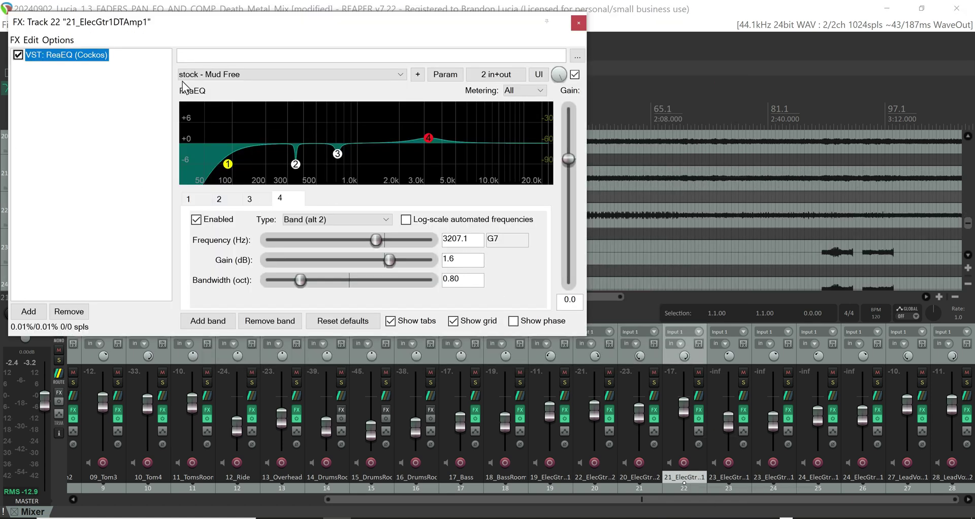
pyautogui.moveTo(198, 20); pyautogui.dragTo(429, 126)
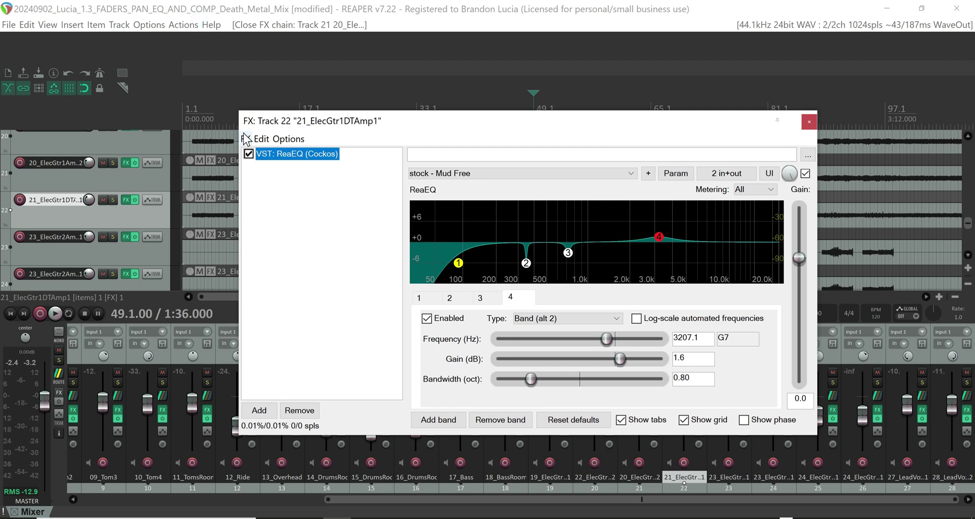
pyautogui.click(246, 139)
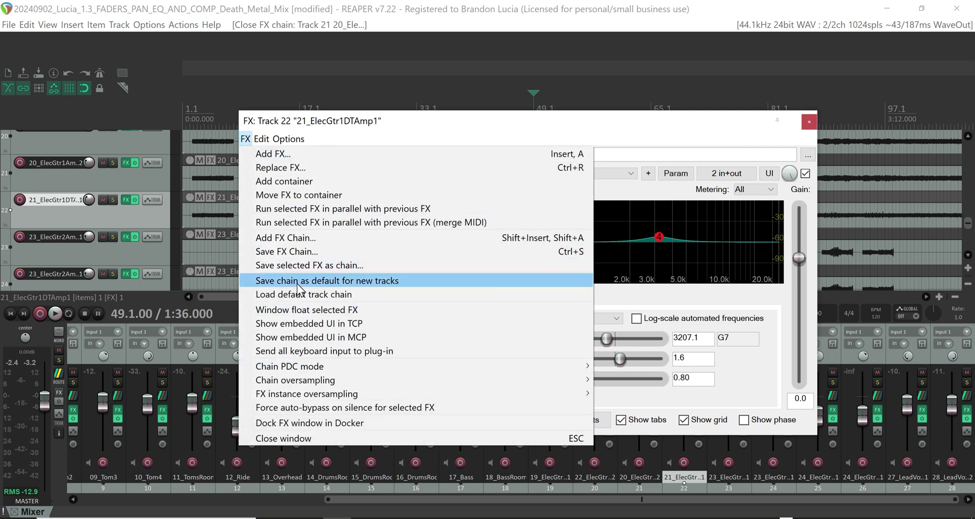
pyautogui.click(306, 294)
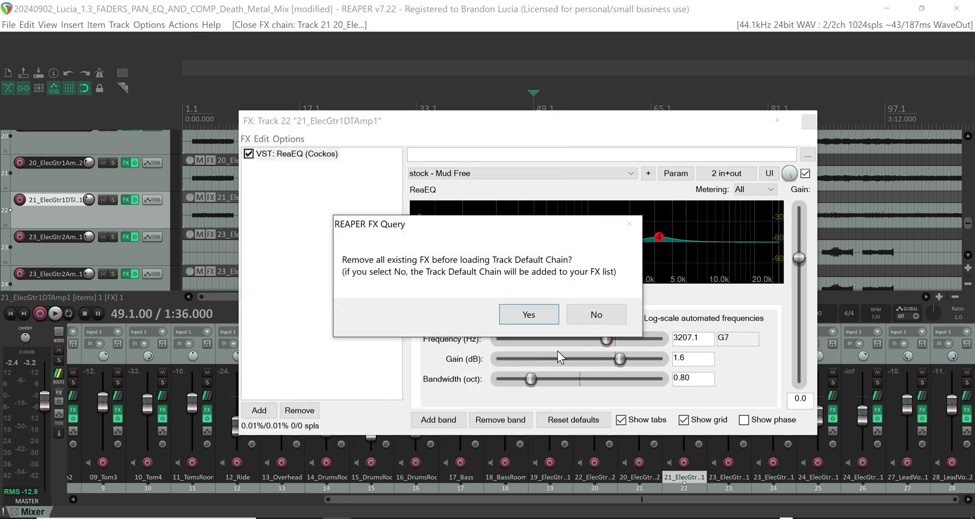
pyautogui.click(530, 313)
pyautogui.click(311, 176)
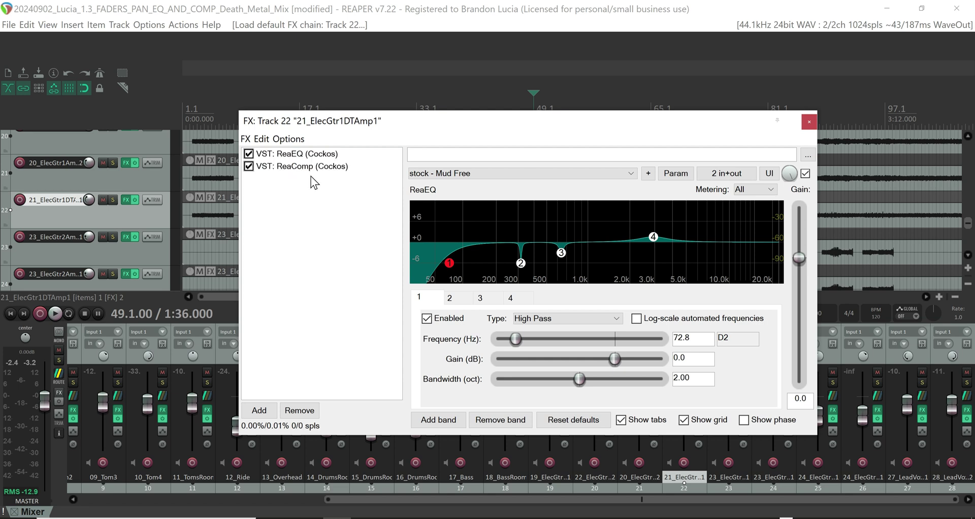
# Review the ReaEQ and ReaComp settings loaded on 21_ElecGtr1DTAmp1.
pyautogui.click(309, 153)
pyautogui.click(306, 167)
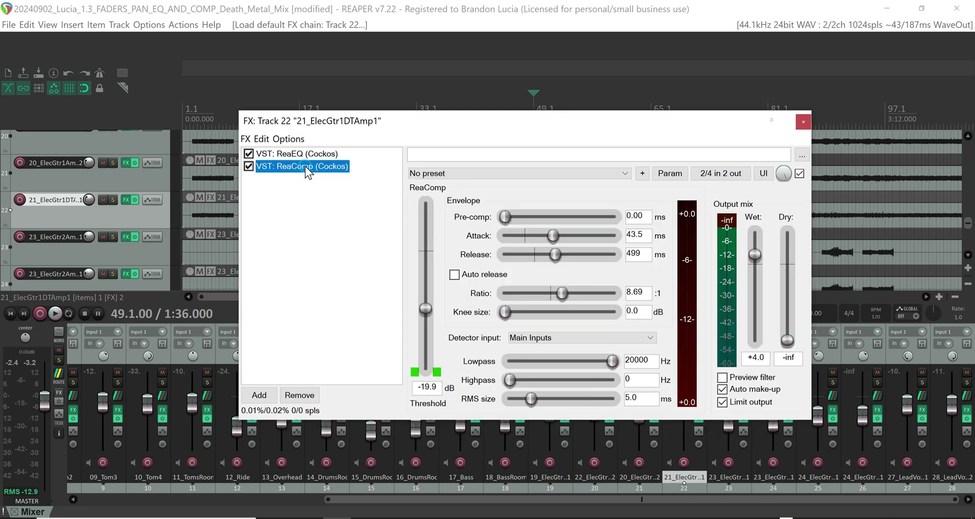
pyautogui.click(307, 154)
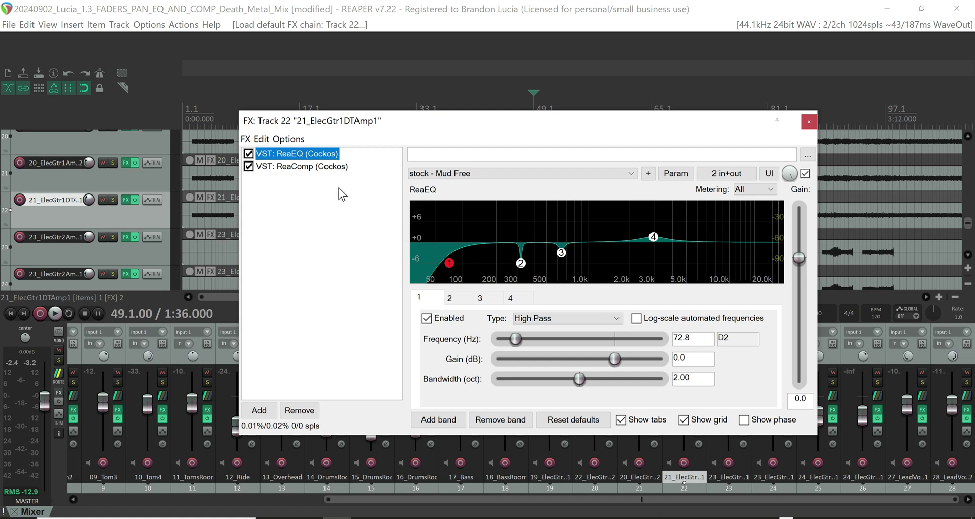
# Lower the ReaComp ratio on 21_ElecGtr1DTAmp1 to 6.26:1.
pyautogui.click(316, 169)
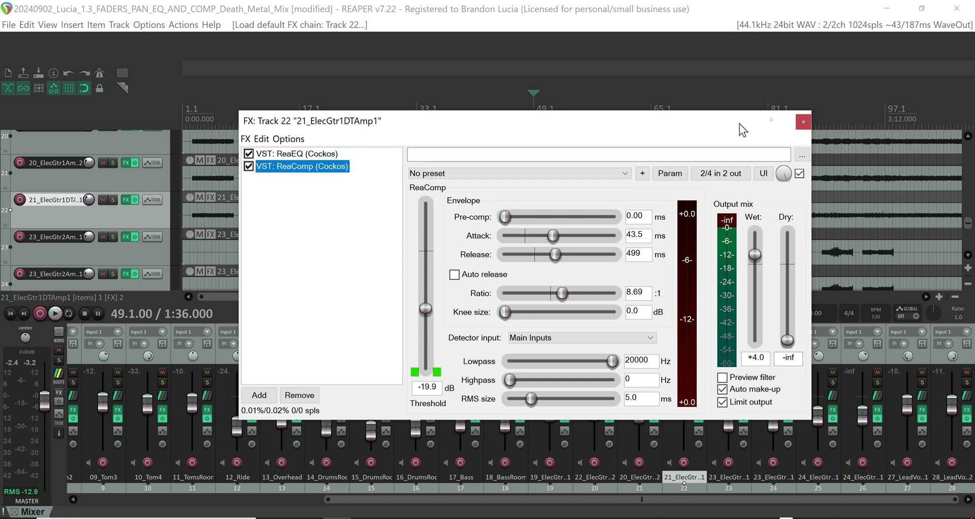
pyautogui.moveTo(739, 124); pyautogui.dragTo(465, 62)
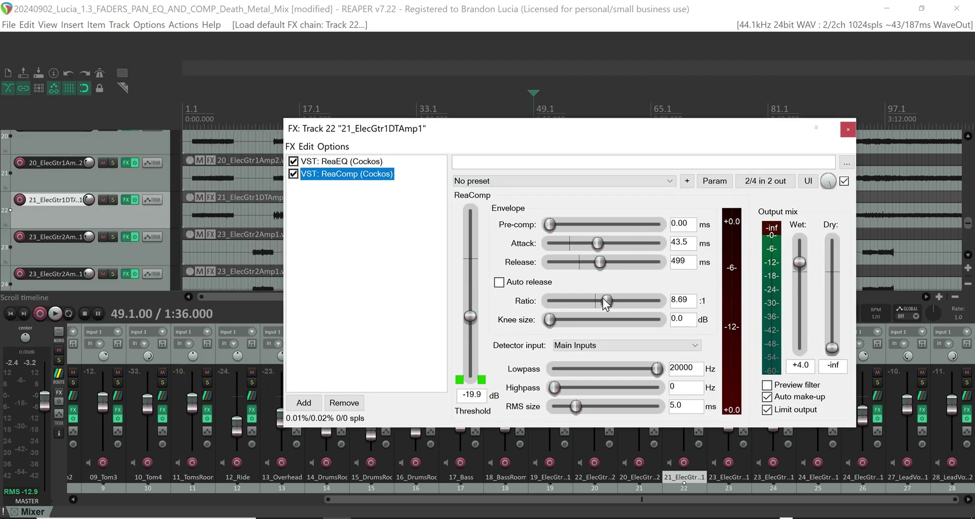
pyautogui.moveTo(604, 300); pyautogui.dragTo(601, 300)
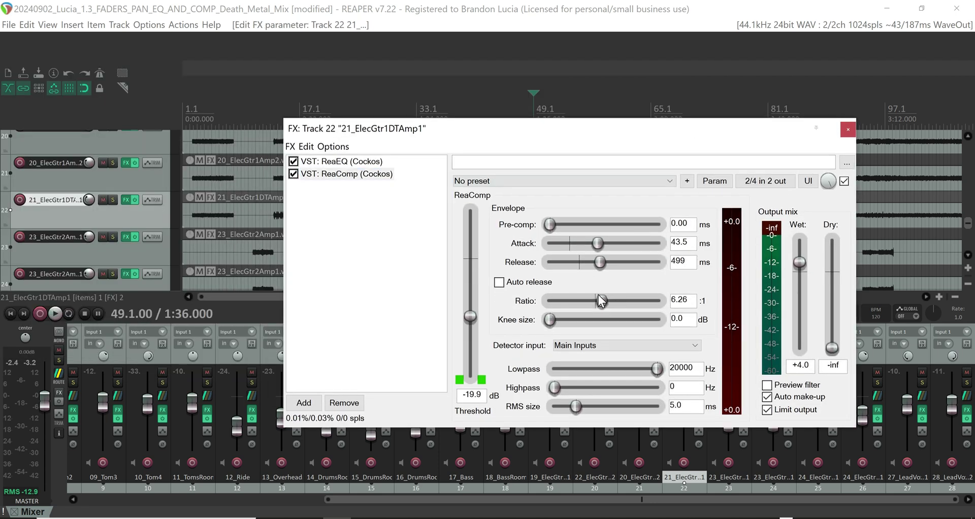
# Lower the ReaComp ratio on 20_ElecGtr1Amp2 to 6.43:1 and close its effects window.
pyautogui.click(634, 487)
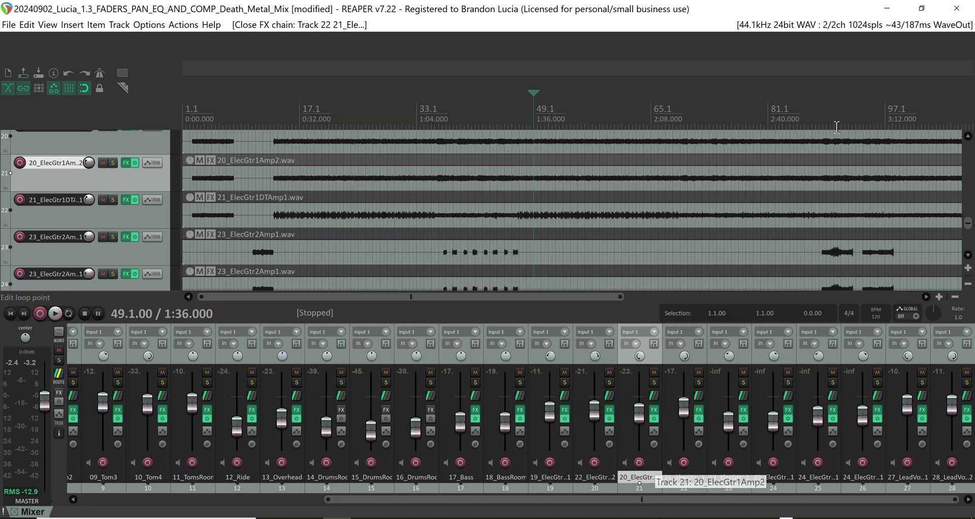
pyautogui.click(653, 410)
pyautogui.click(654, 409)
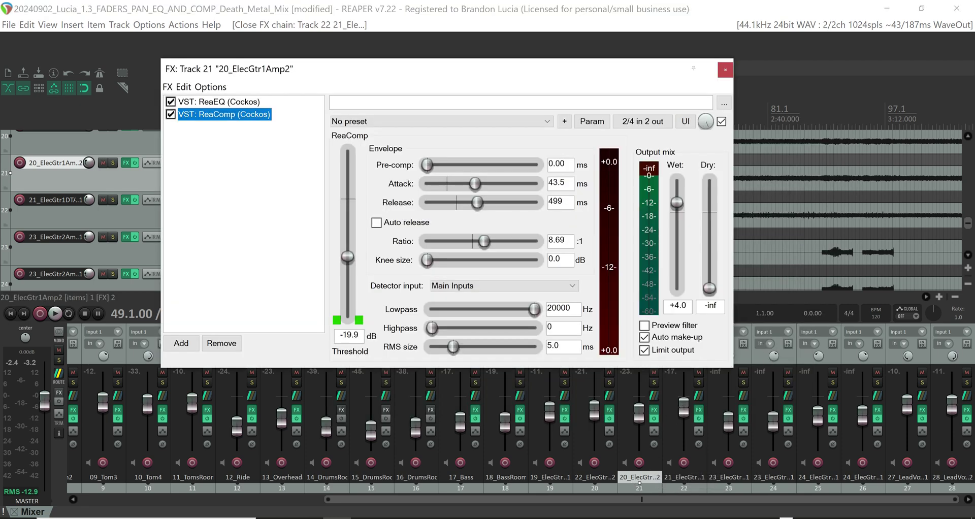
pyautogui.moveTo(483, 242); pyautogui.dragTo(478, 243)
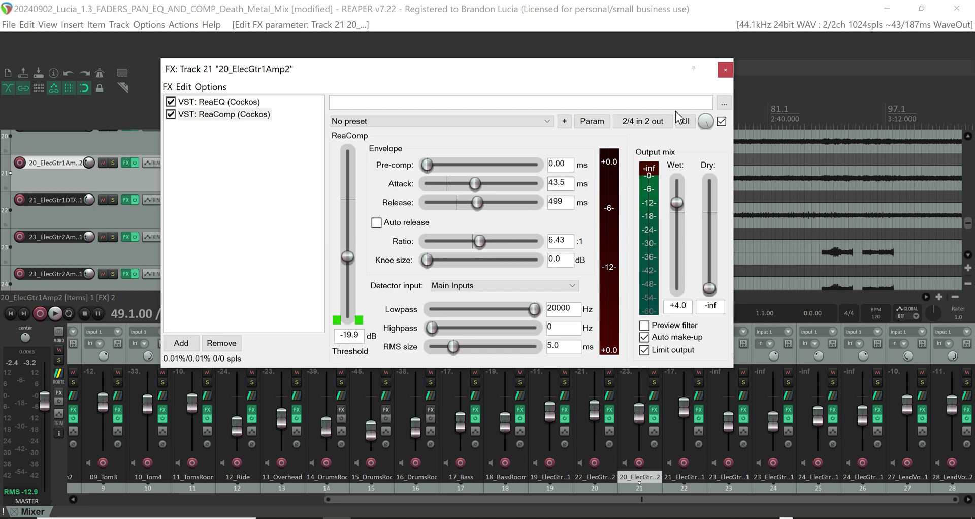
pyautogui.click(726, 74)
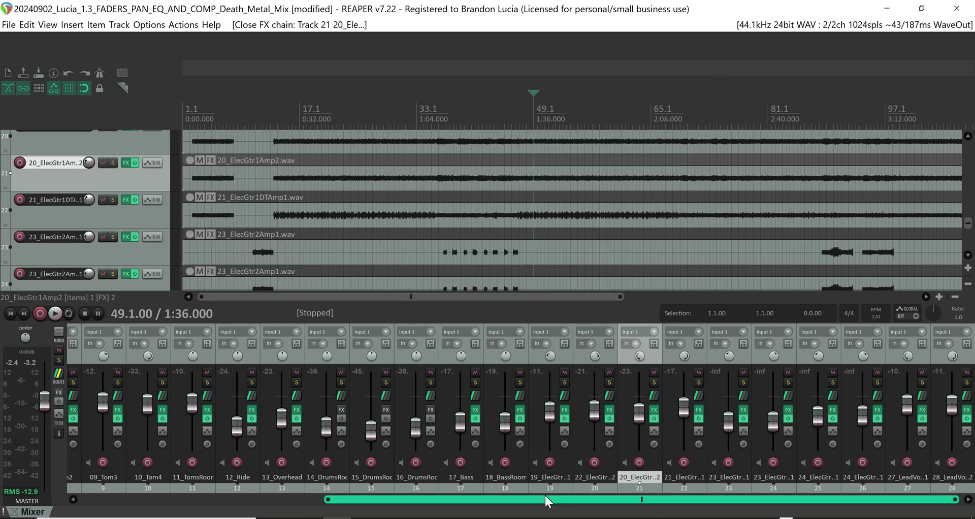
# Open the effects chain of track 23, 23_ElecGtr2Amp1, and position its window over the arrangement.
pyautogui.click(734, 480)
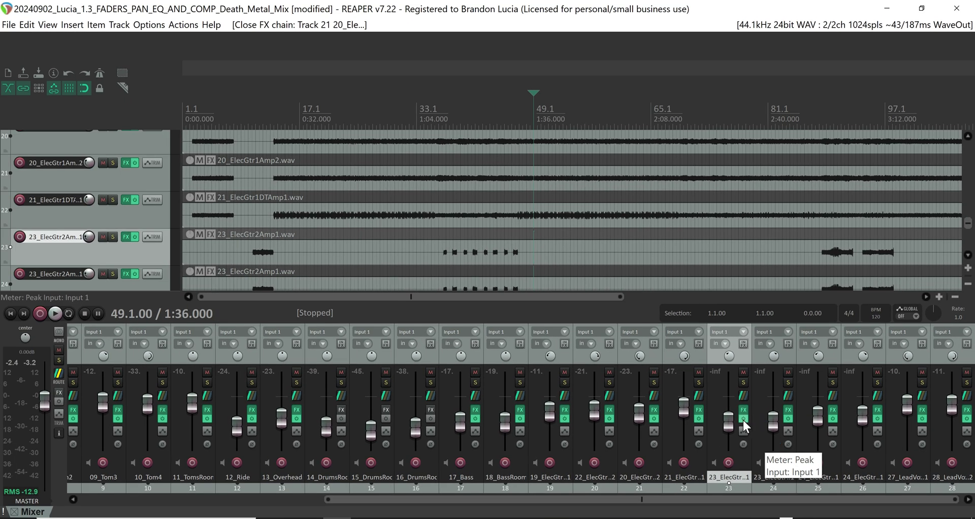
pyautogui.click(744, 410)
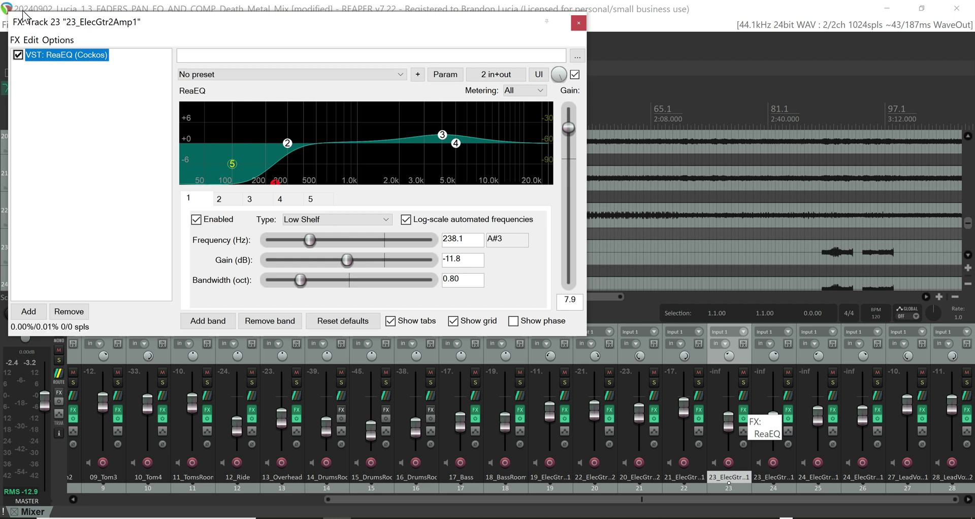
pyautogui.moveTo(23, 15); pyautogui.dragTo(260, 131)
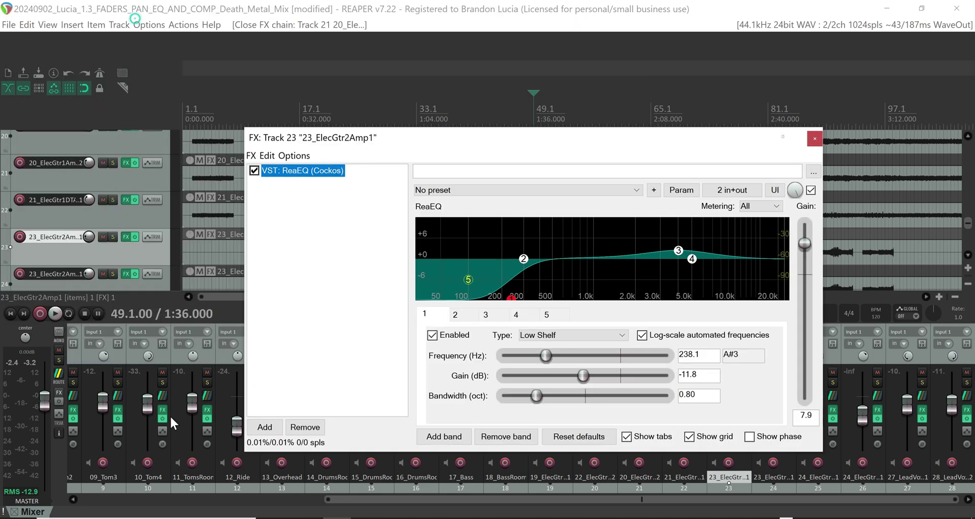
# Try to load the default track chain on 23_ElecGtr2Amp1 while keeping its existing ReaEQ.
pyautogui.click(270, 425)
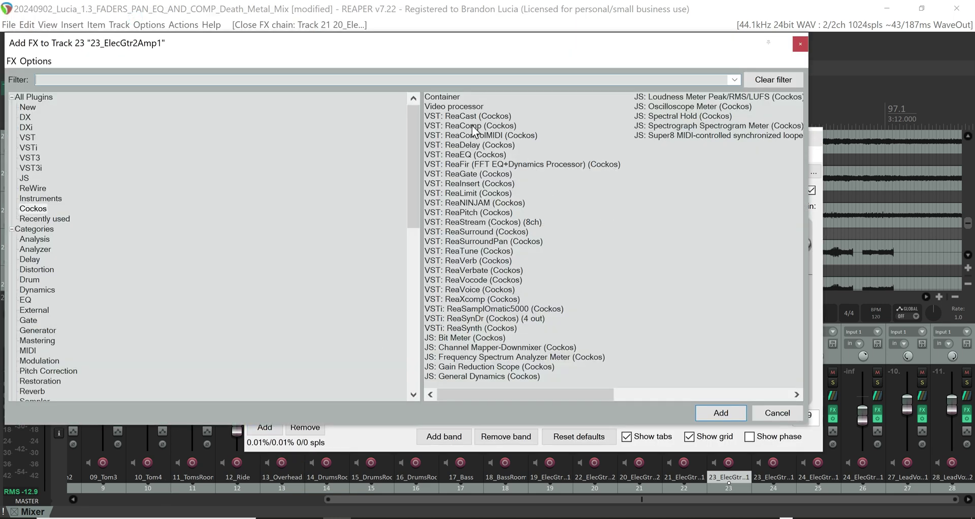
pyautogui.click(777, 413)
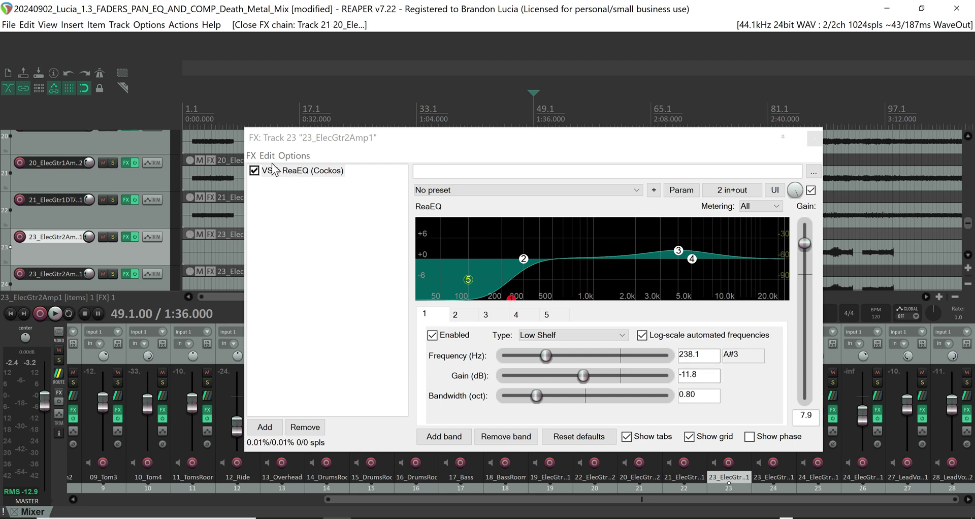
pyautogui.click(252, 156)
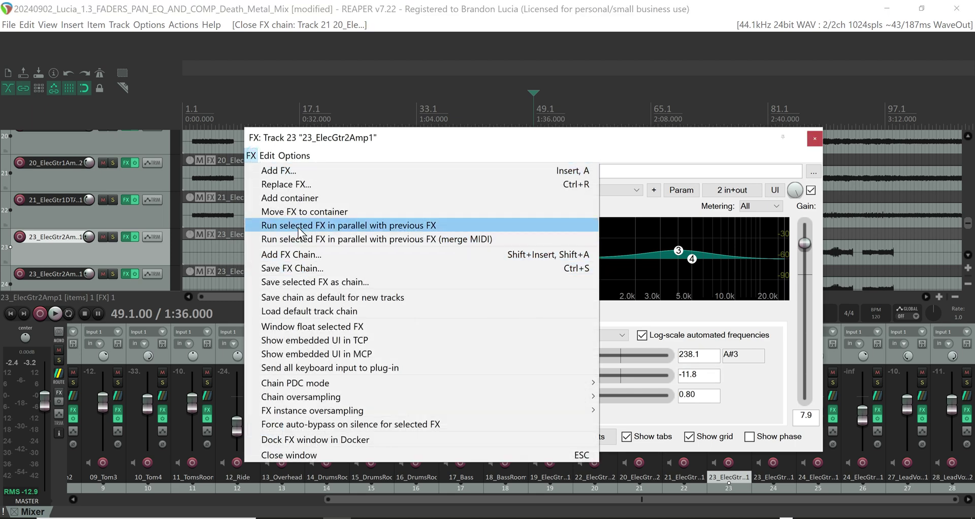
pyautogui.click(313, 309)
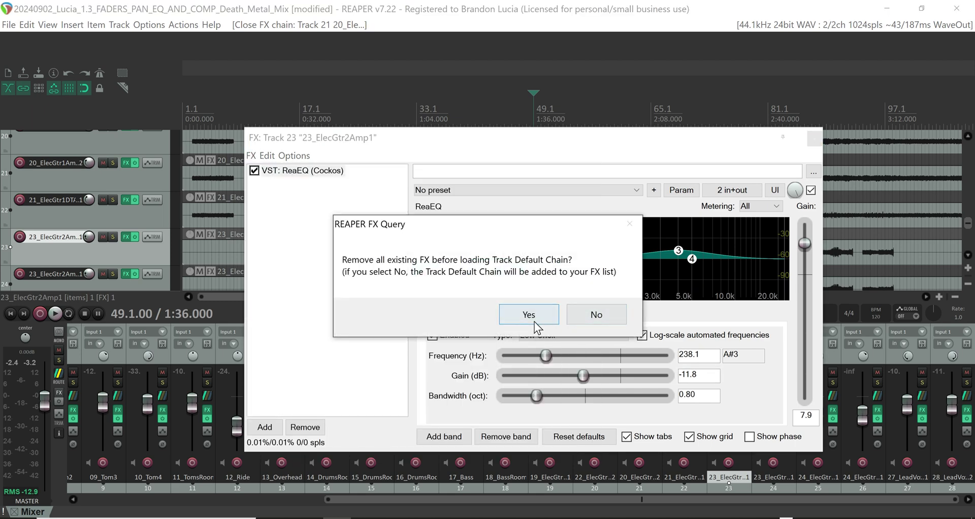
pyautogui.click(589, 315)
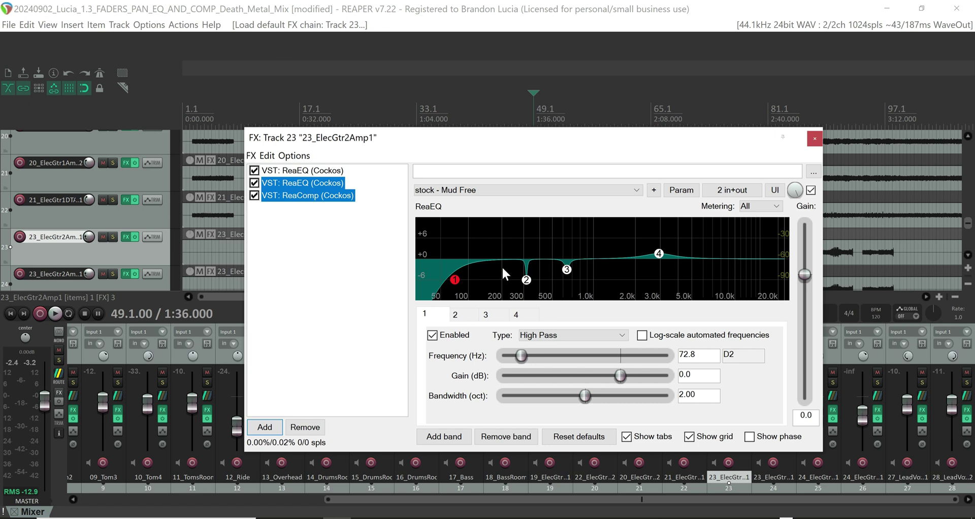
pyautogui.press('Delete')
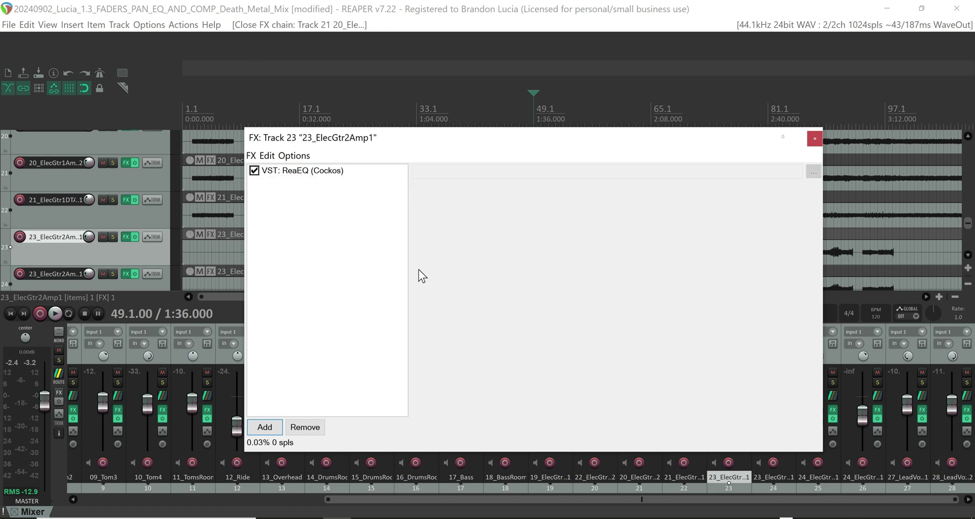
# Add ReaComp after the existing ReaEQ on 23_ElecGtr2Amp1.
pyautogui.click(303, 172)
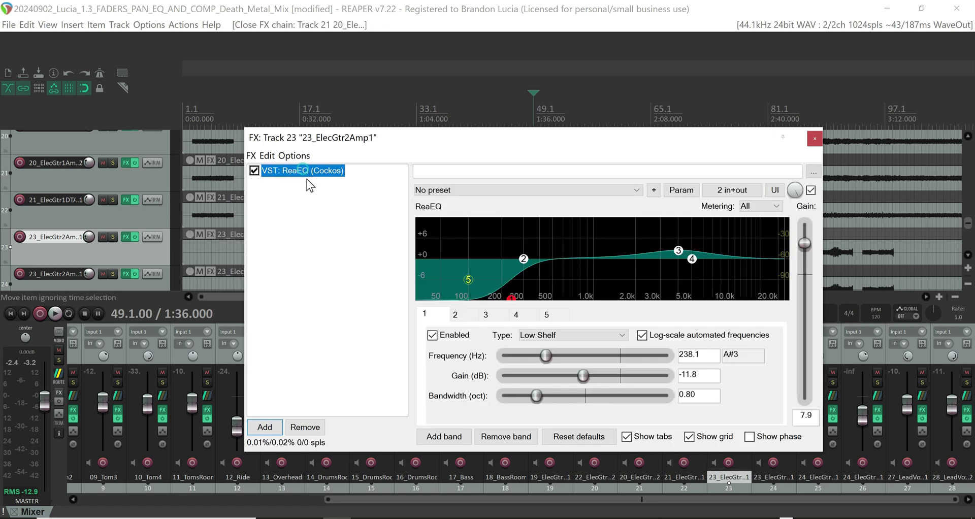
pyautogui.click(264, 428)
pyautogui.click(463, 129)
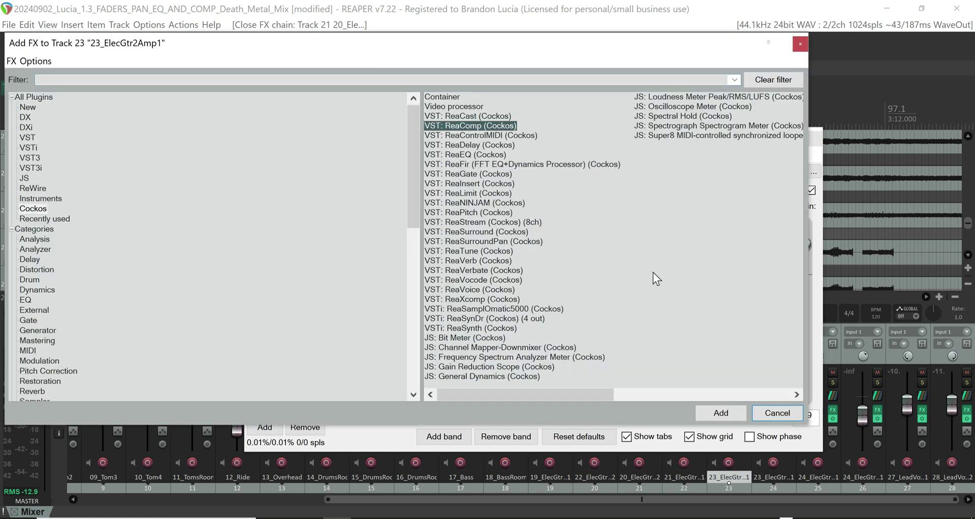
pyautogui.click(721, 413)
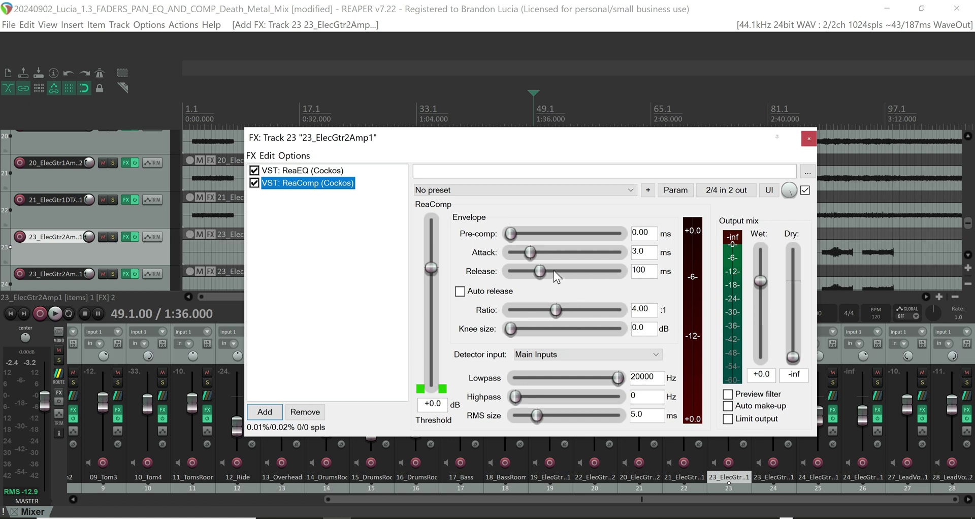
# Set ReaComp's attack to 84.1 ms, release to 675 ms and wet output to +5.9 dB, with auto make-up and limit output enabled.
pyautogui.moveTo(530, 254); pyautogui.dragTo(569, 253)
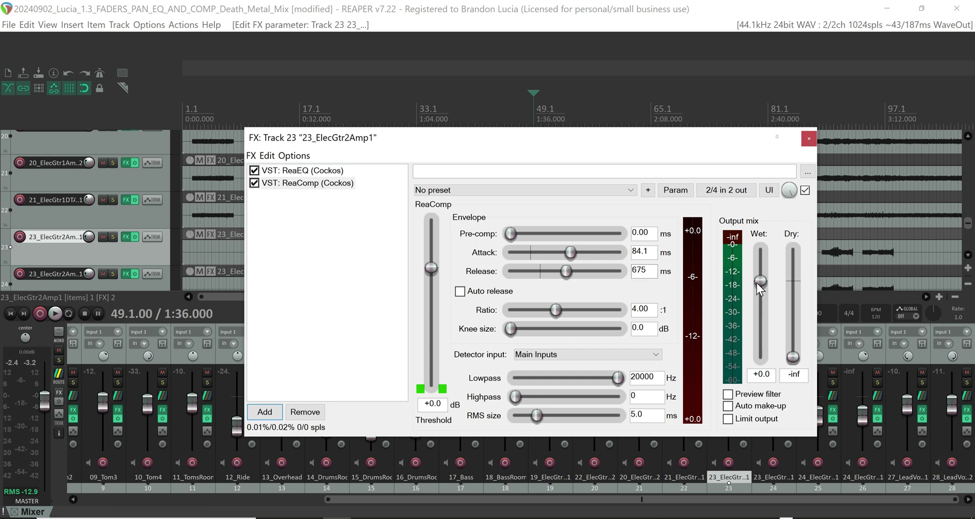
pyautogui.moveTo(684, 141); pyautogui.dragTo(663, 70)
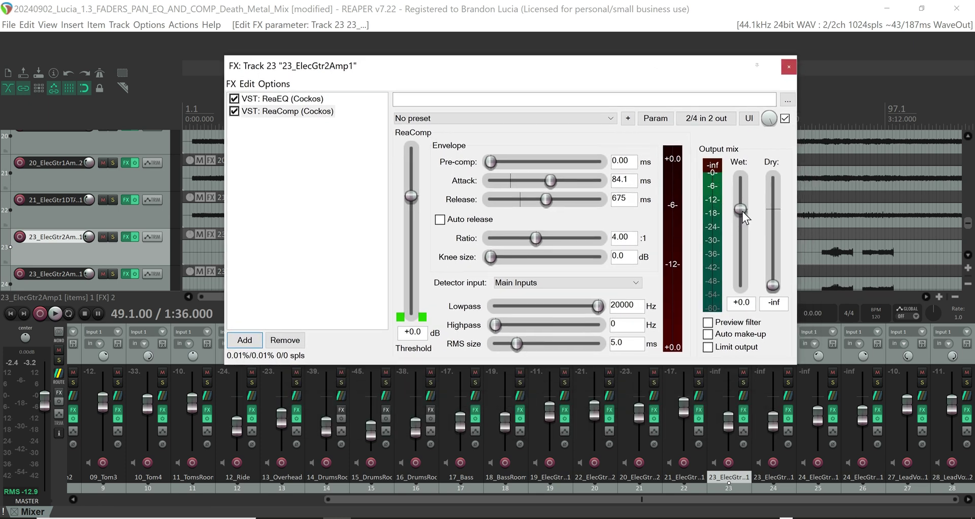
pyautogui.moveTo(743, 211); pyautogui.dragTo(741, 195)
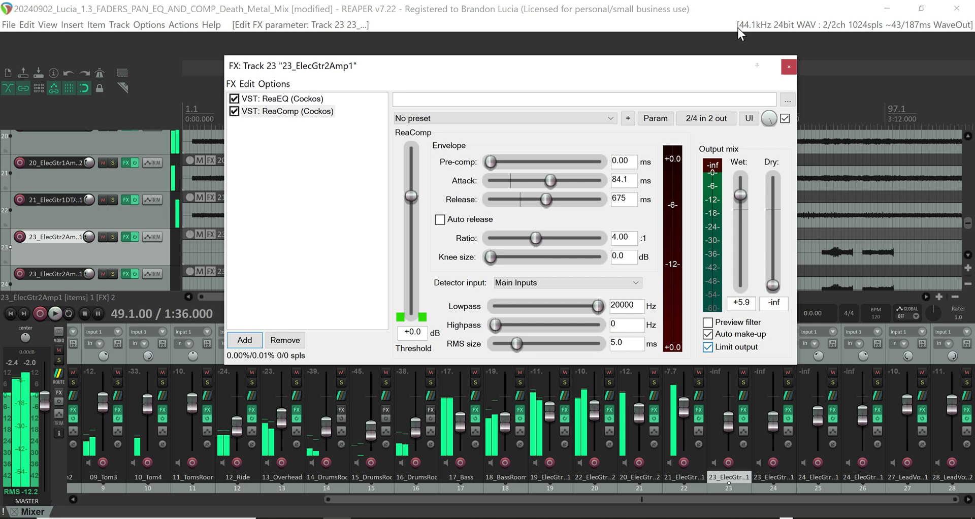
# Play the mix from the passage shortly before bar 97 where the second electric guitar plays.
pyautogui.moveTo(691, 70); pyautogui.dragTo(311, 293)
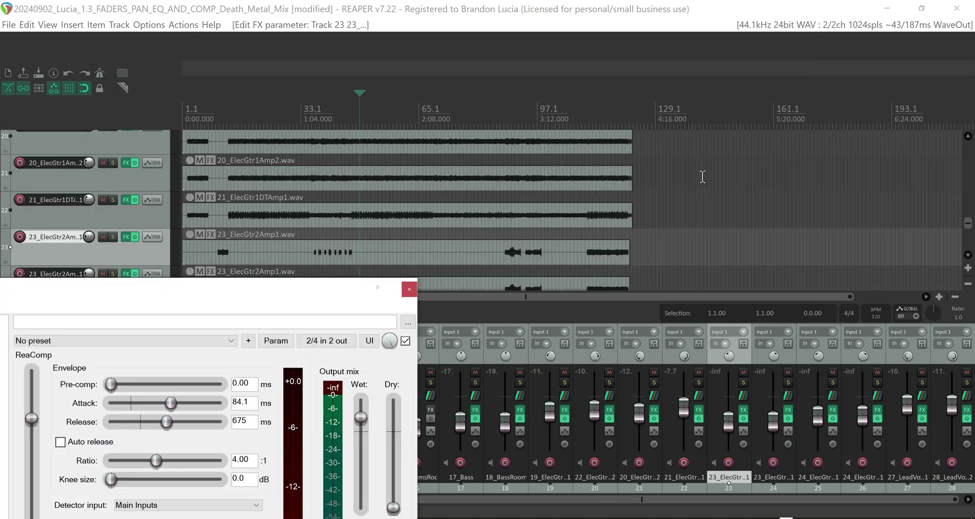
pyautogui.moveTo(971, 232); pyautogui.dragTo(958, 241)
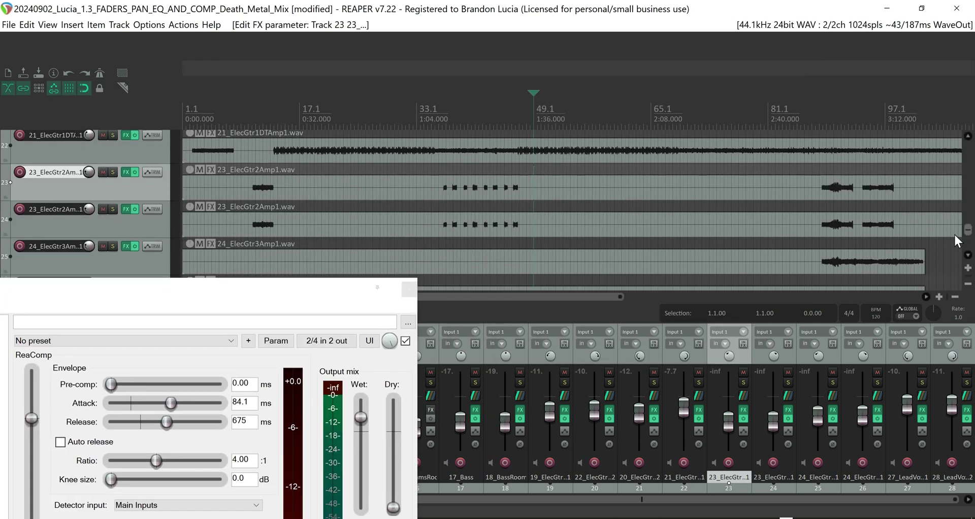
pyautogui.moveTo(600, 295); pyautogui.dragTo(726, 295)
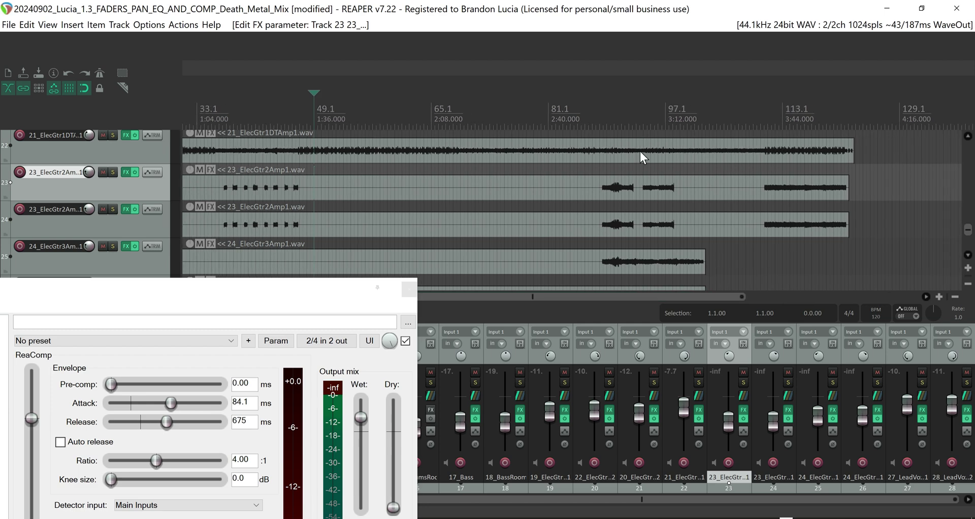
pyautogui.click(625, 146)
pyautogui.press('space')
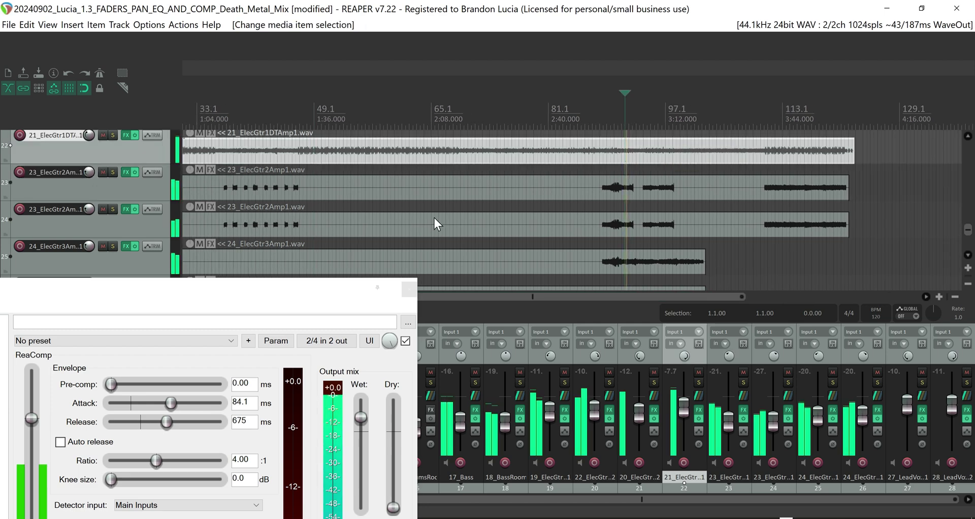
# Set ReaComp's wet output to +9.4 dB and threshold to -15.1 dB on 23_ElecGtr2Amp1, comparing the sound against bypass.
pyautogui.moveTo(310, 279); pyautogui.dragTo(663, 127)
pyautogui.moveTo(381, 262); pyautogui.dragTo(386, 344)
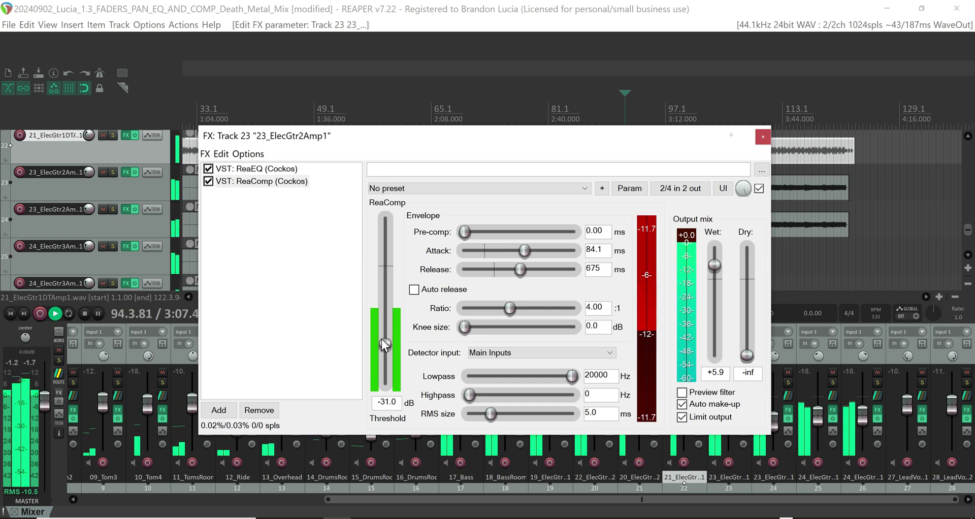
pyautogui.moveTo(714, 265); pyautogui.dragTo(714, 256)
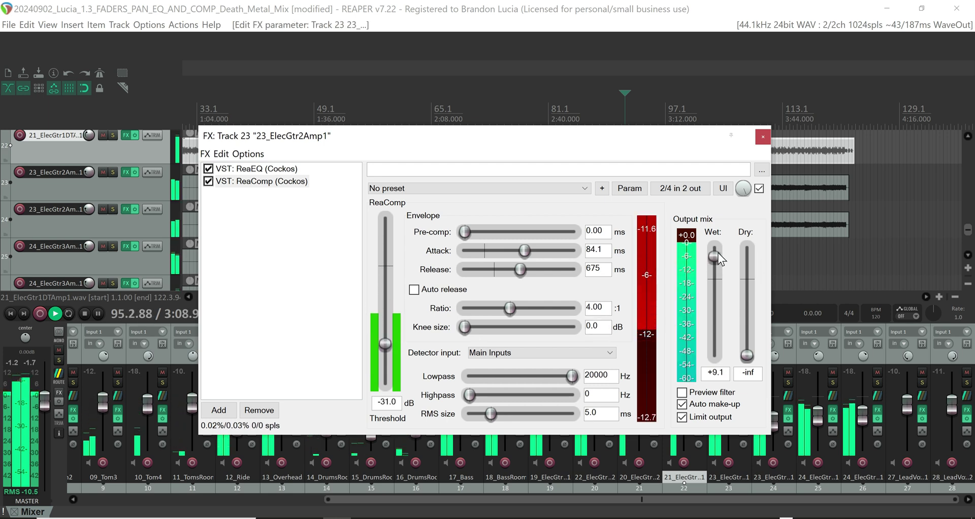
pyautogui.click(760, 189)
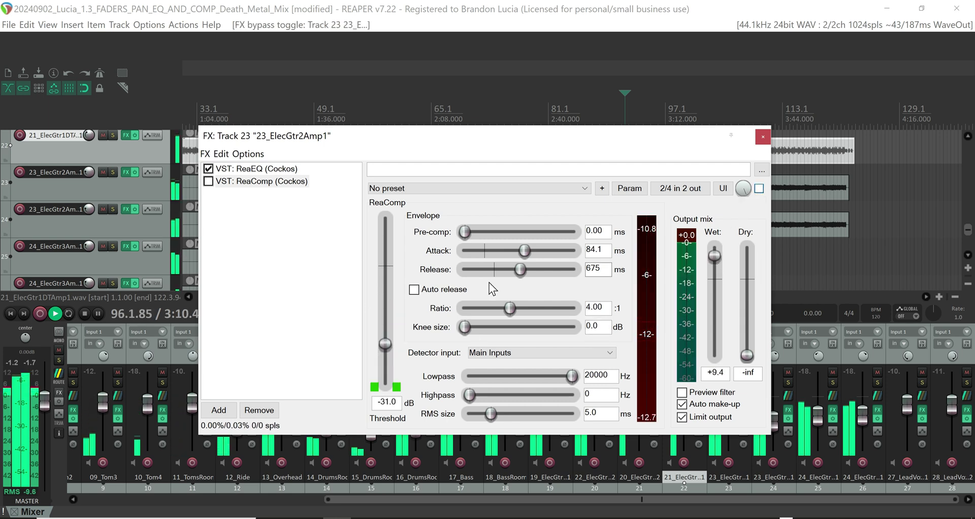
pyautogui.click(759, 189)
pyautogui.moveTo(386, 345); pyautogui.dragTo(389, 312)
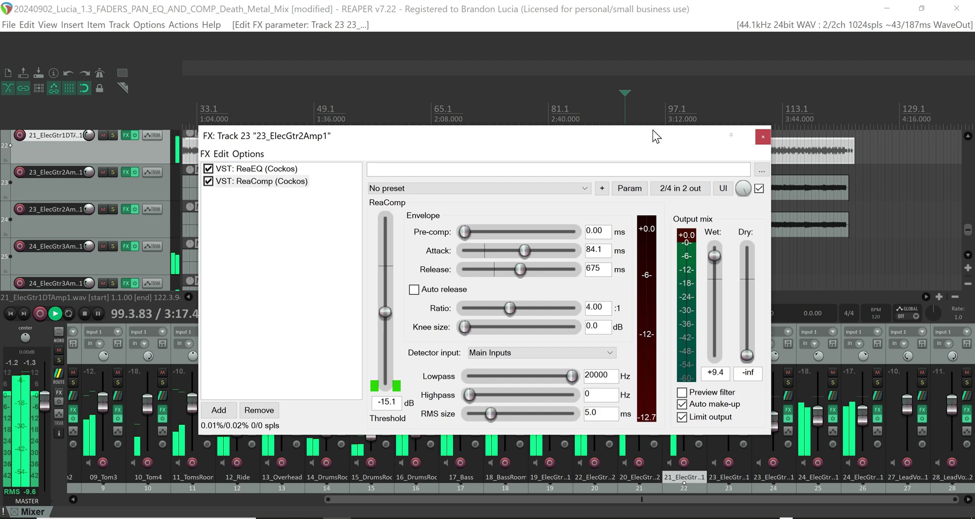
# Replay the 23_ElecGtr2Amp1 passage, lower the ReaComp threshold to -22.3 dB and compare it with the effect bypassed.
pyautogui.moveTo(646, 135); pyautogui.dragTo(399, 132)
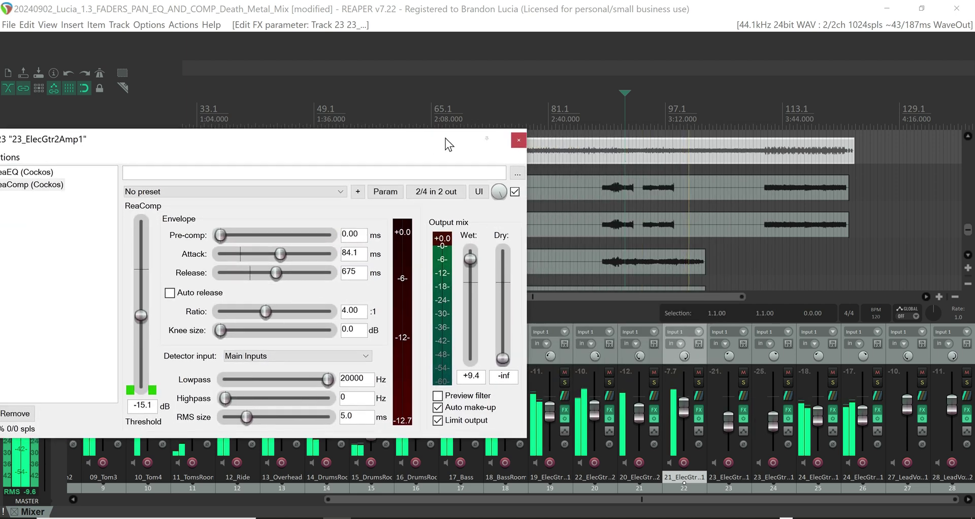
pyautogui.click(609, 185)
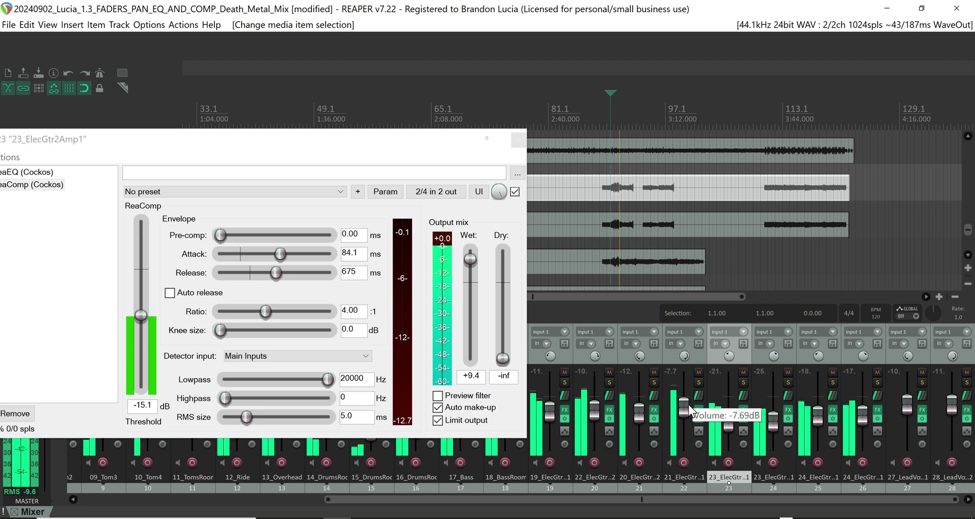
pyautogui.moveTo(410, 129); pyautogui.dragTo(555, 112)
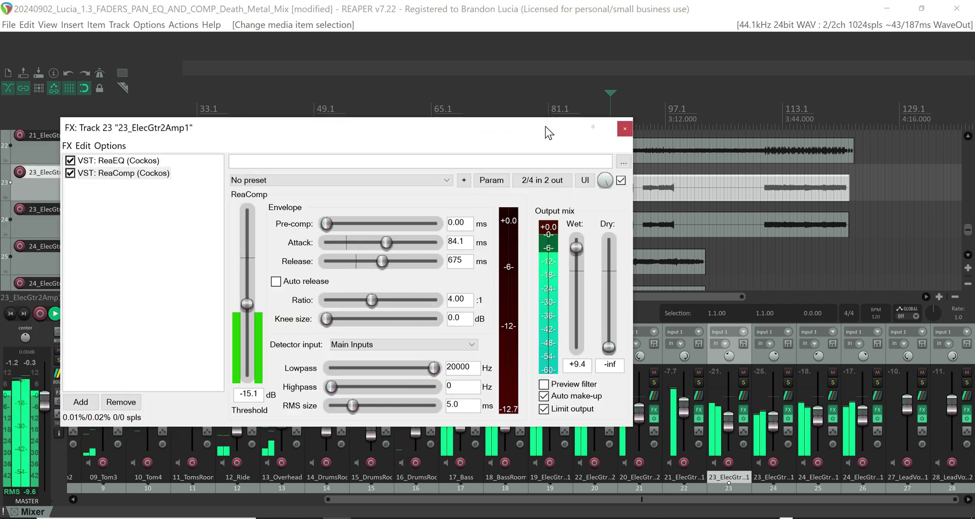
pyautogui.moveTo(291, 297); pyautogui.dragTo(287, 316)
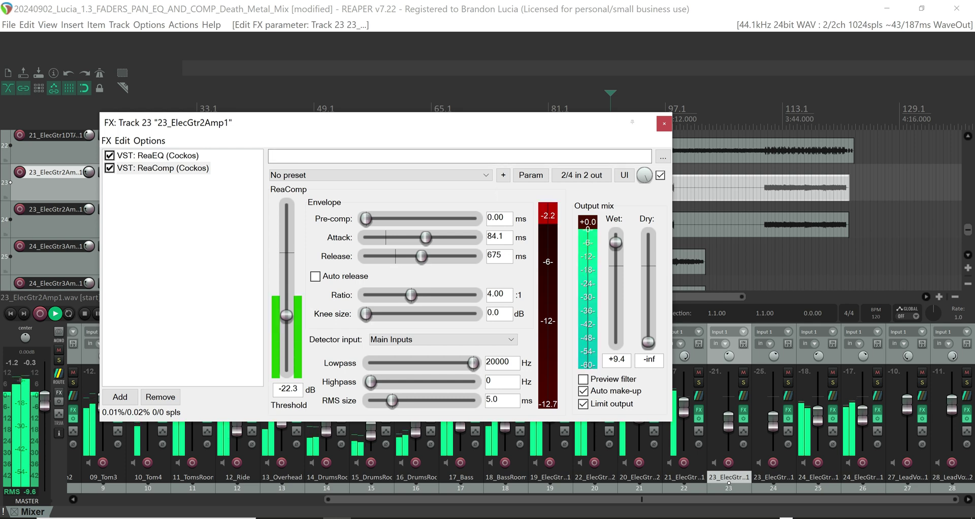
pyautogui.click(661, 175)
pyautogui.click(661, 176)
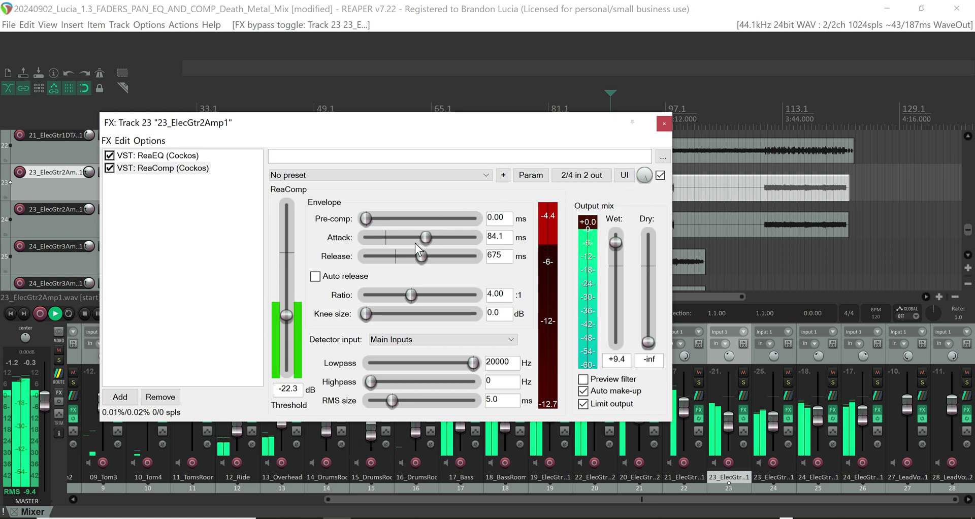
# Set ReaComp's release to 5000 ms and attack to 53.2 ms on 23_ElecGtr2Amp1.
pyautogui.moveTo(424, 254); pyautogui.dragTo(479, 258)
pyautogui.moveTo(427, 238); pyautogui.dragTo(418, 239)
pyautogui.moveTo(580, 127); pyautogui.dragTo(484, 111)
# Replay the guitar passage from just before its start, trying ReaComp's wet output at +12.0 dB and returning it to +9.4 dB.
pyautogui.press('space')
pyautogui.click(614, 186)
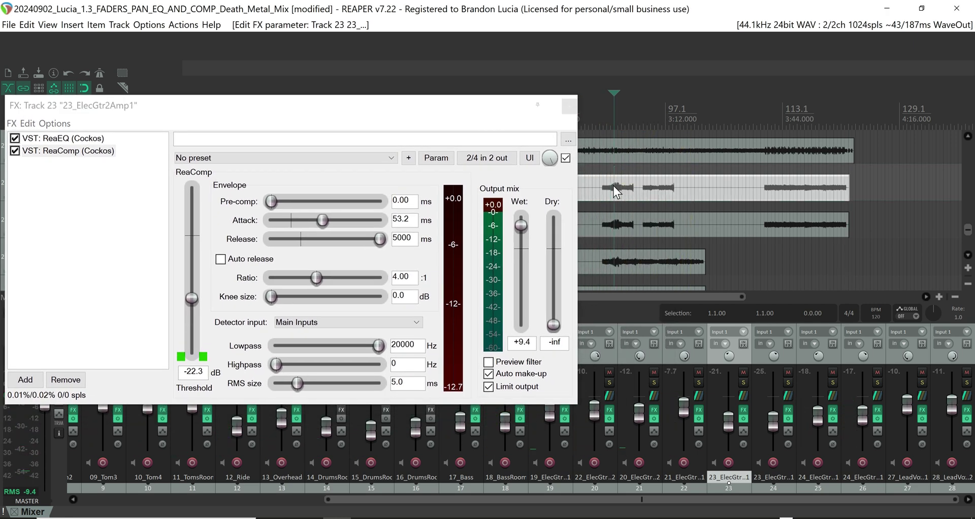
pyautogui.click(604, 187)
pyautogui.press('space')
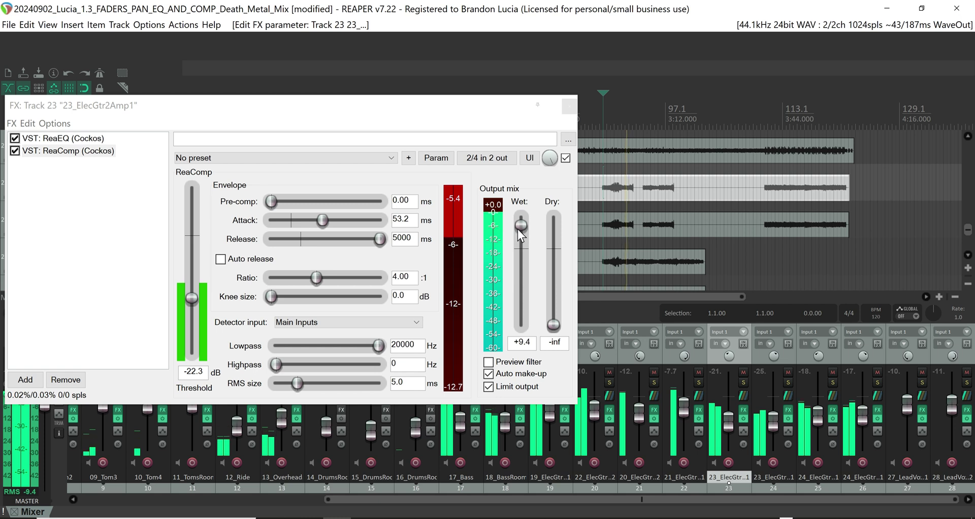
pyautogui.moveTo(517, 229); pyautogui.dragTo(517, 214)
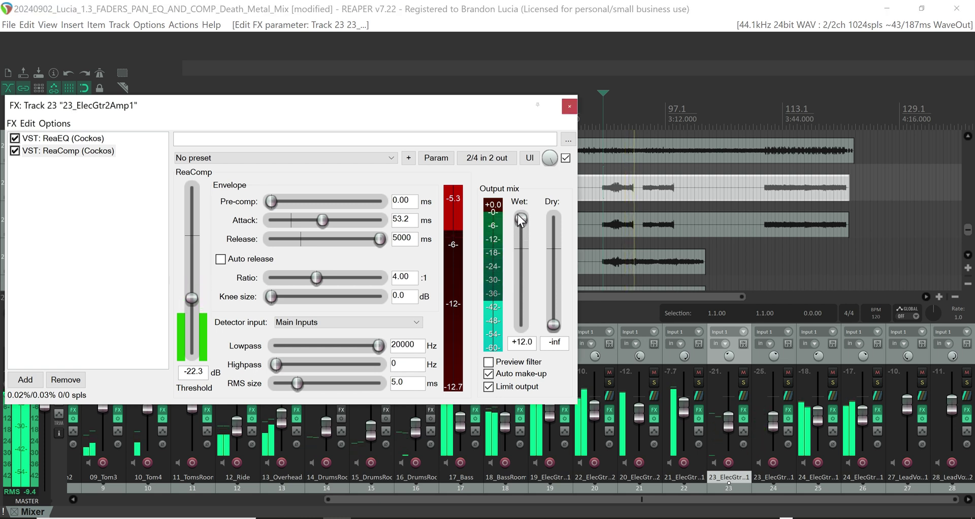
pyautogui.moveTo(519, 215); pyautogui.dragTo(523, 224)
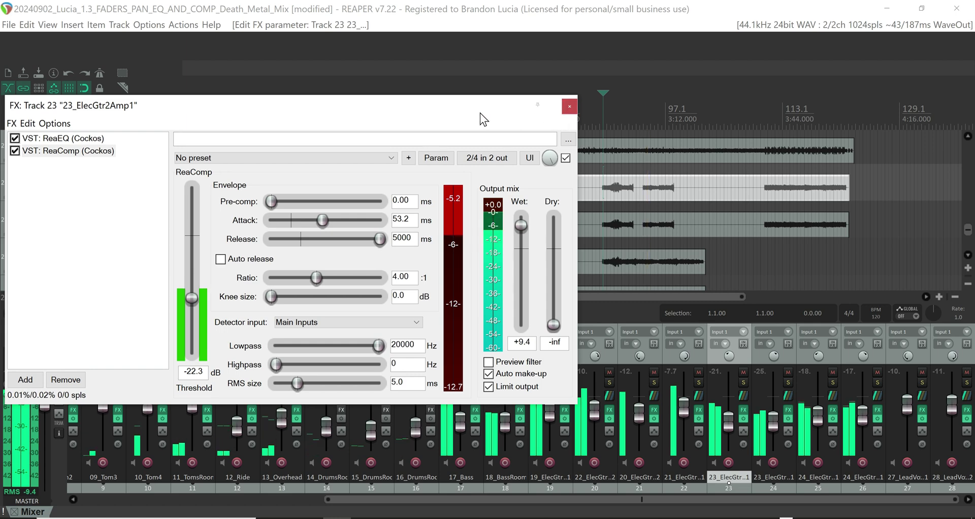
# Set the volume fader of 23_ElecGtr2Amp1 to -20.7 dB and check the level in playback.
pyautogui.moveTo(468, 110); pyautogui.dragTo(567, 123)
pyautogui.moveTo(724, 427); pyautogui.dragTo(729, 413)
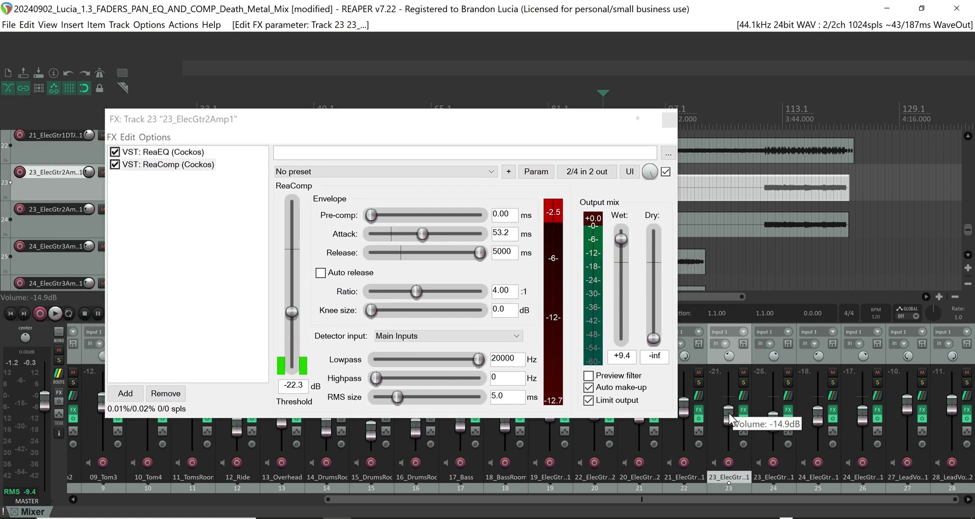
pyautogui.press('space')
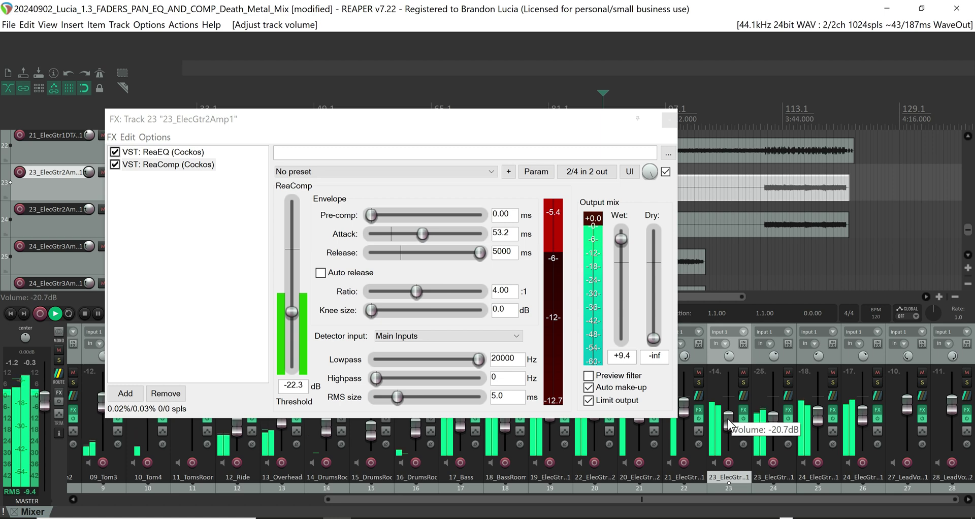
pyautogui.press('space')
pyautogui.moveTo(365, 99); pyautogui.dragTo(502, 123)
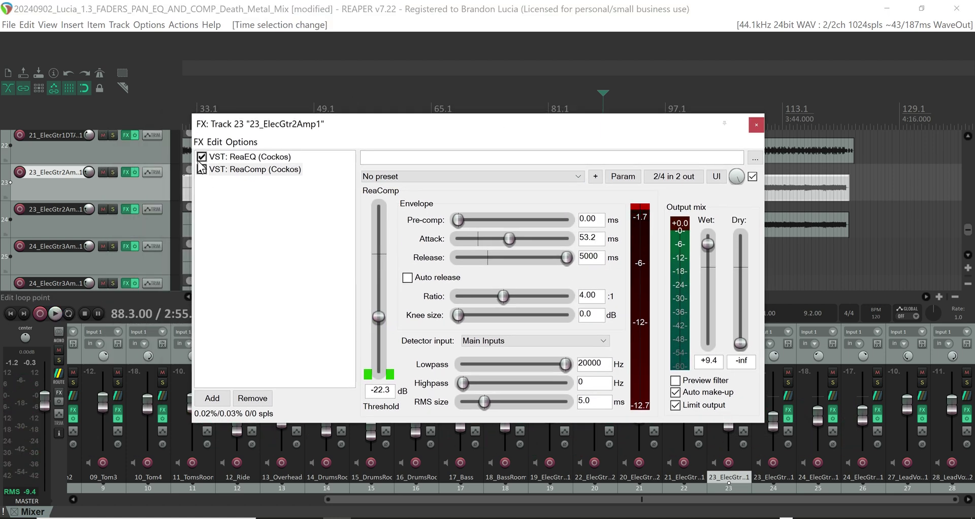
# Save the ReaEQ and ReaComp chain of 23_ElecGtr2Amp1 on track 23 as the default for new tracks and close its effects window.
pyautogui.click(211, 142)
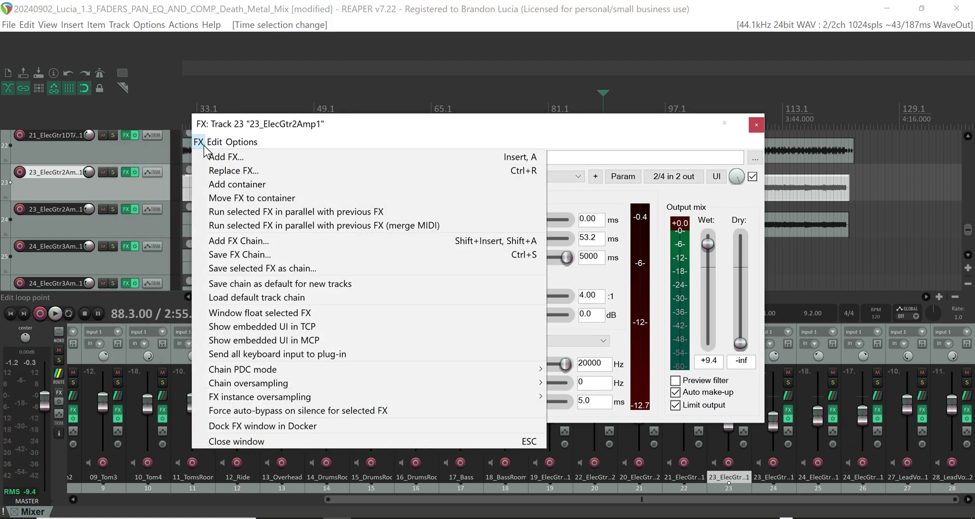
pyautogui.click(282, 286)
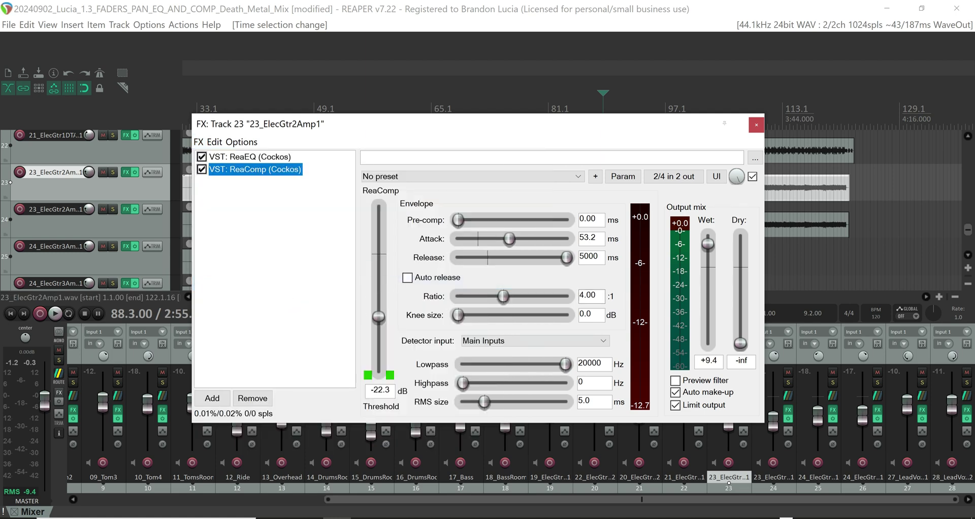
pyautogui.click(756, 125)
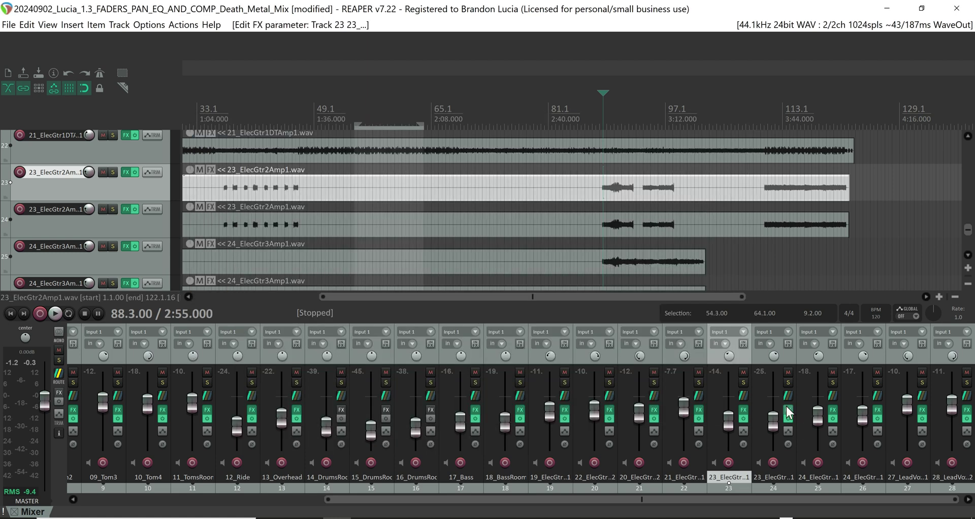
# Load the default track chain on 23_ElecGtr2Amp1 on track 24, removing its existing effects, and close its effects window.
pyautogui.click(787, 409)
pyautogui.click(773, 488)
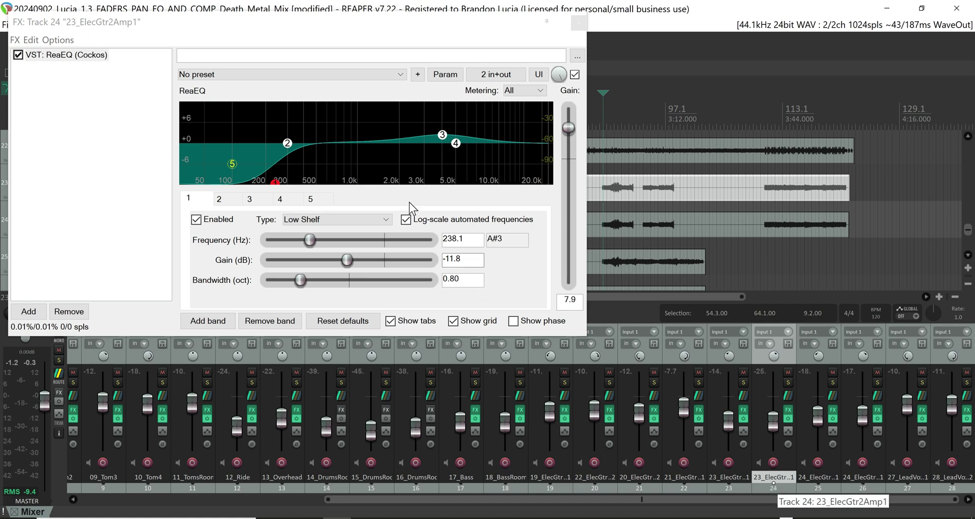
pyautogui.moveTo(173, 33); pyautogui.dragTo(343, 157)
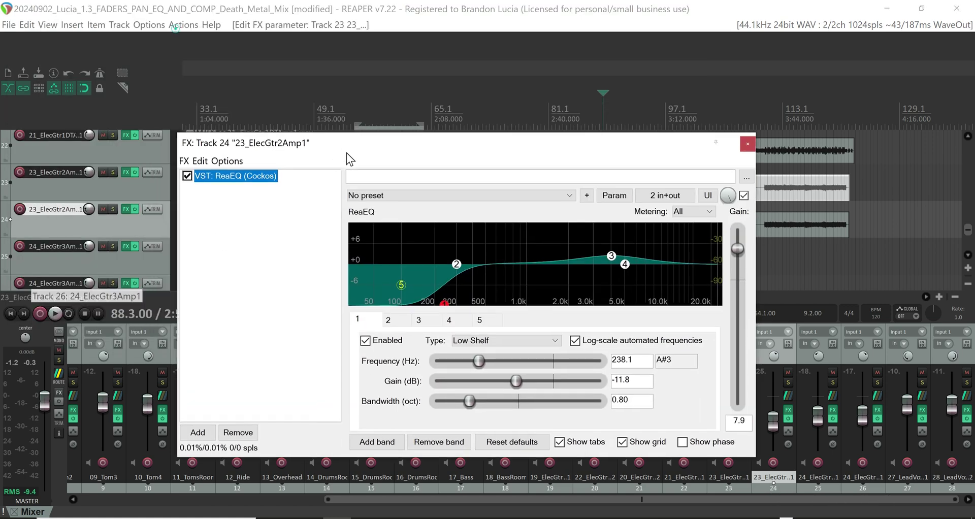
pyautogui.click(186, 163)
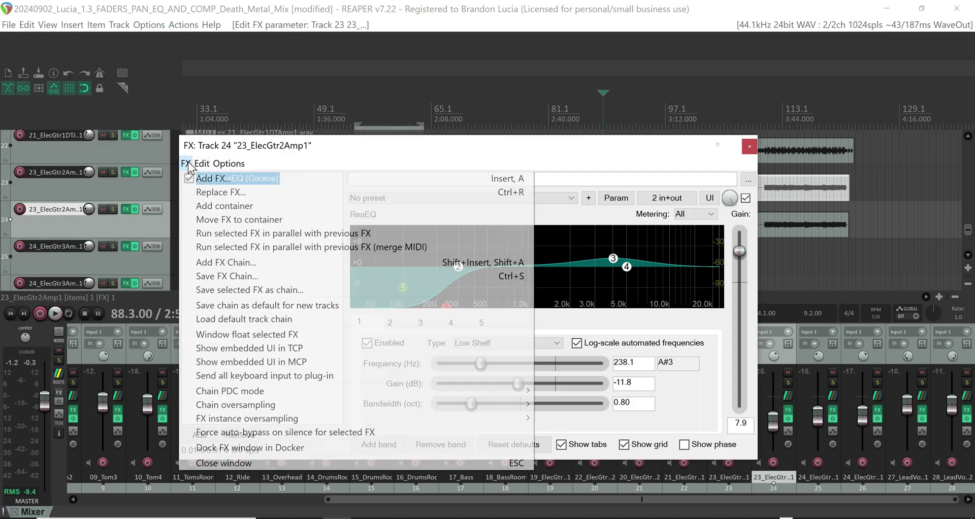
pyautogui.click(233, 319)
pyautogui.click(474, 315)
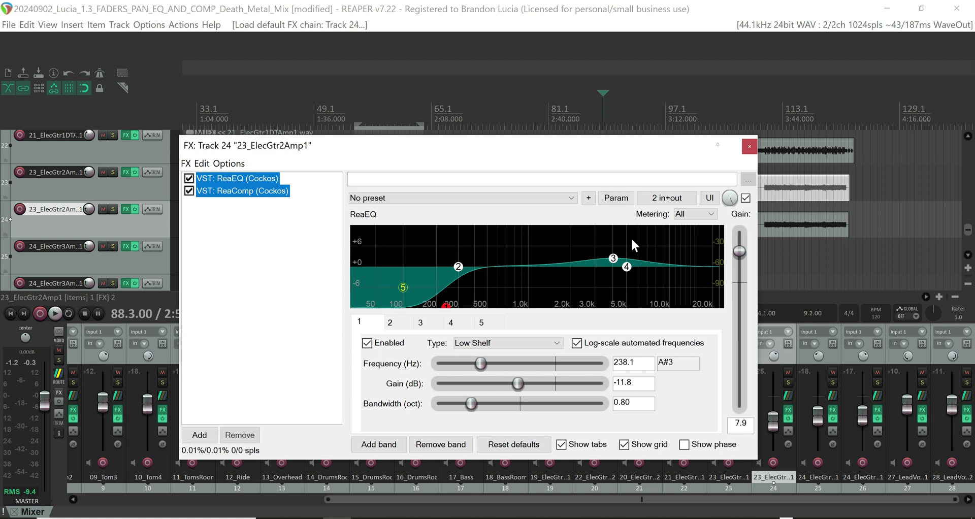
pyautogui.click(747, 148)
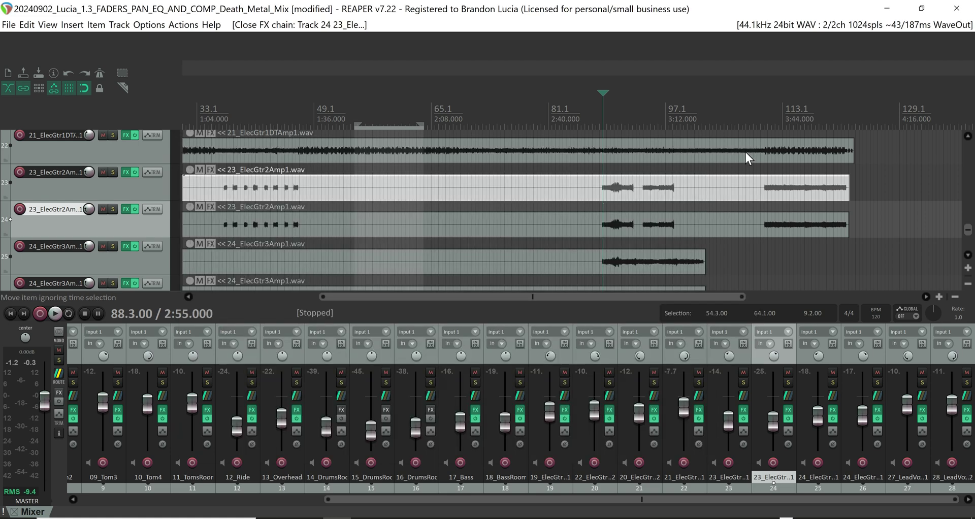
# Replace the effects of 24_ElecGtr3Amp1 on track 25 with the default track chain and close its effects window.
pyautogui.click(828, 488)
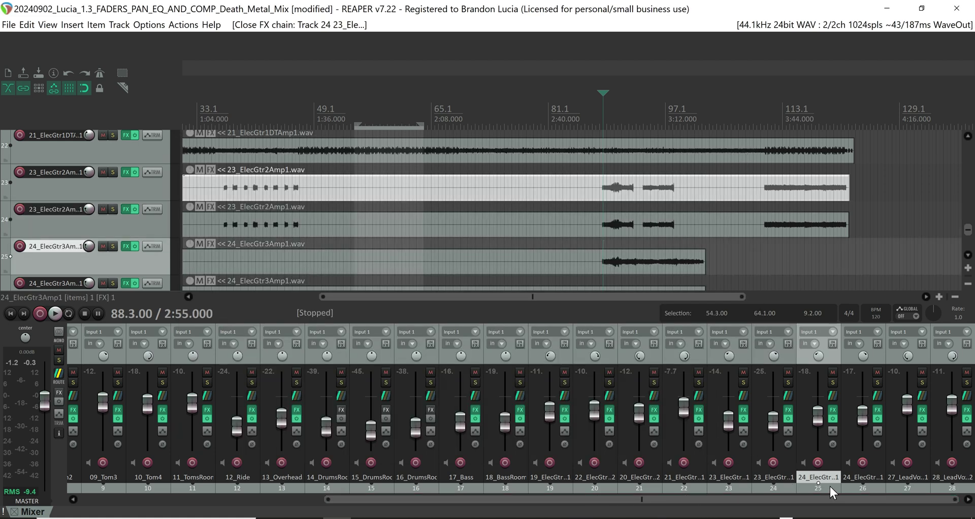
pyautogui.click(833, 411)
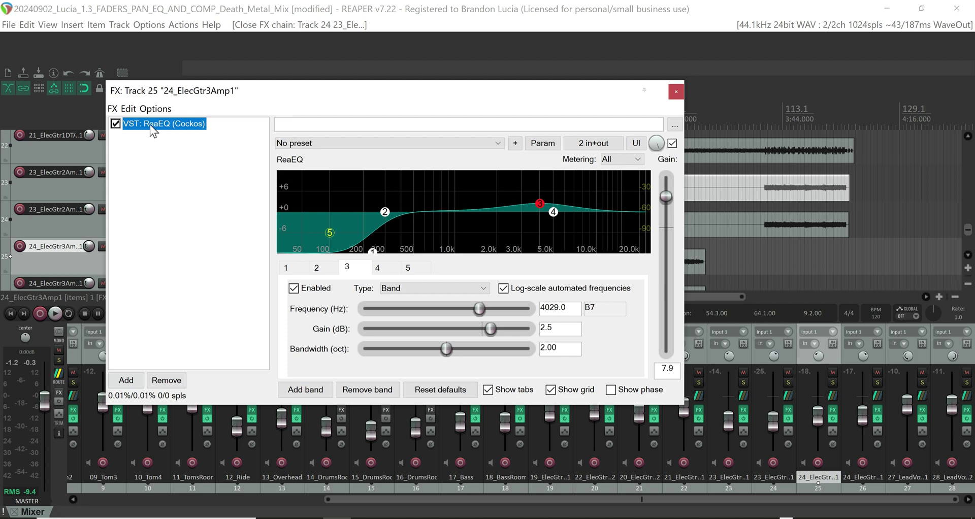
pyautogui.click(112, 108)
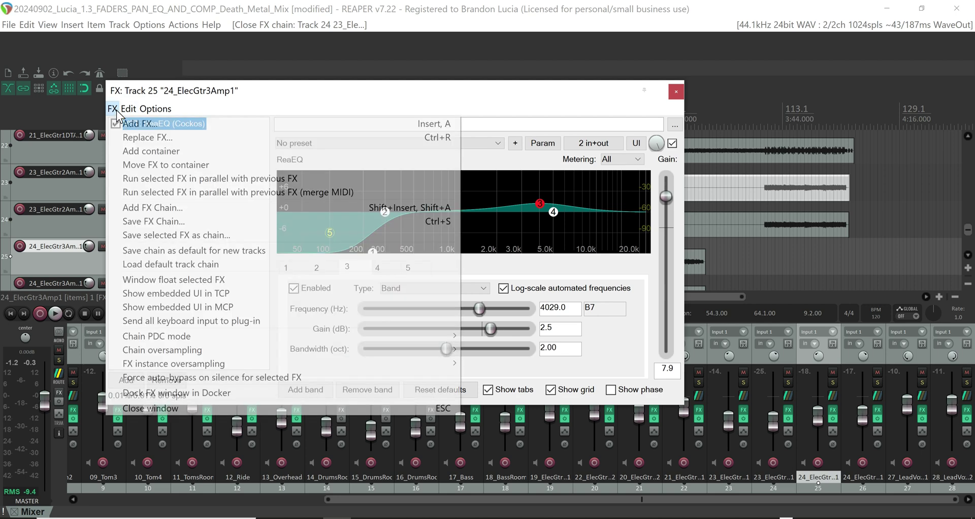
pyautogui.click(199, 266)
pyautogui.click(530, 311)
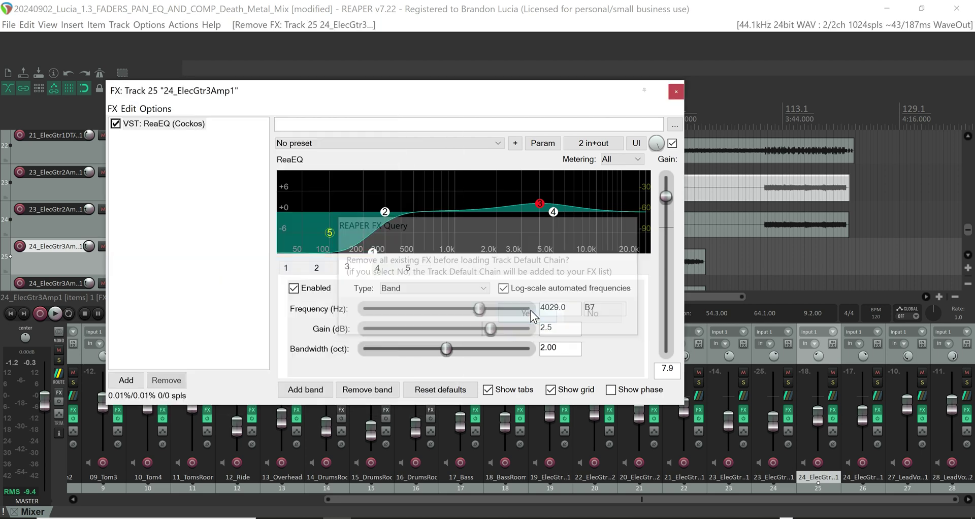
pyautogui.click(677, 93)
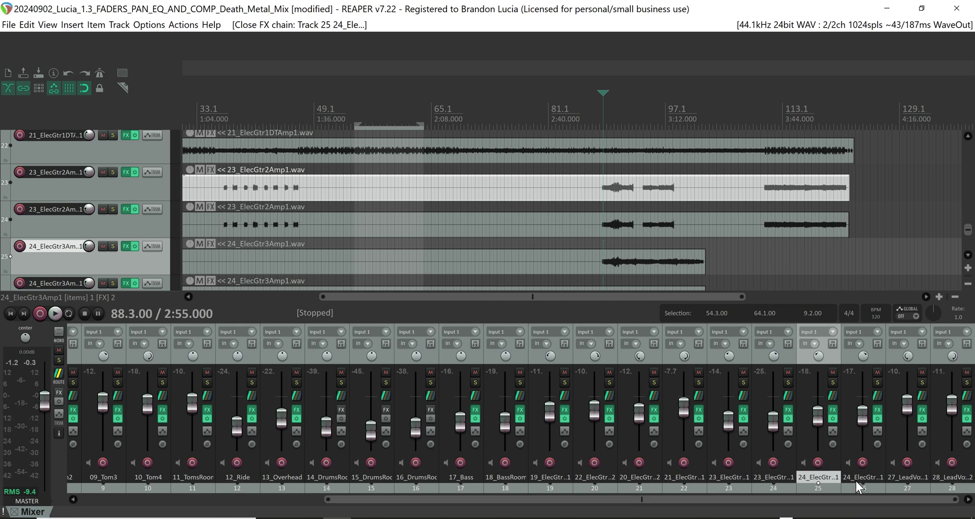
# Replace the effects of 24_ElecGtr3Amp1 on track 26 with the default track chain and close its effects window.
pyautogui.click(855, 483)
pyautogui.click(879, 409)
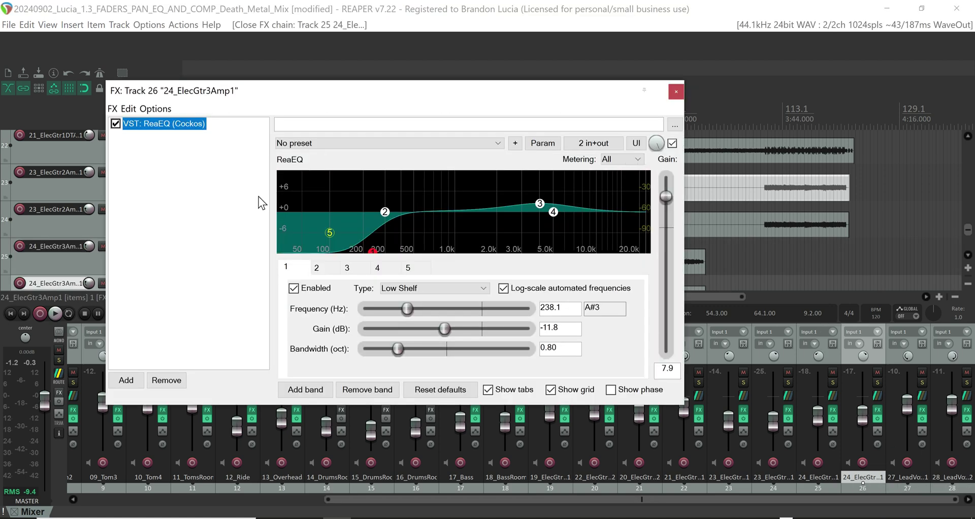
pyautogui.click(130, 109)
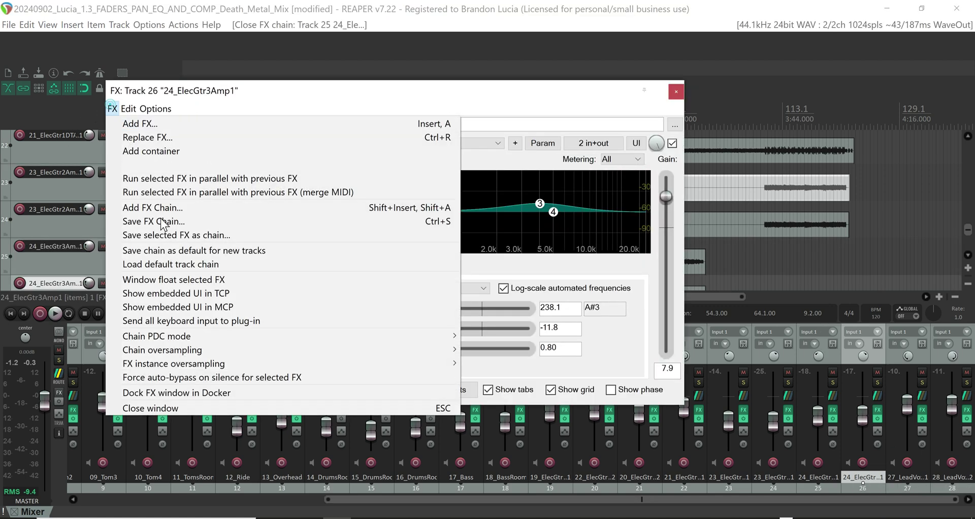
pyautogui.click(168, 264)
pyautogui.click(538, 310)
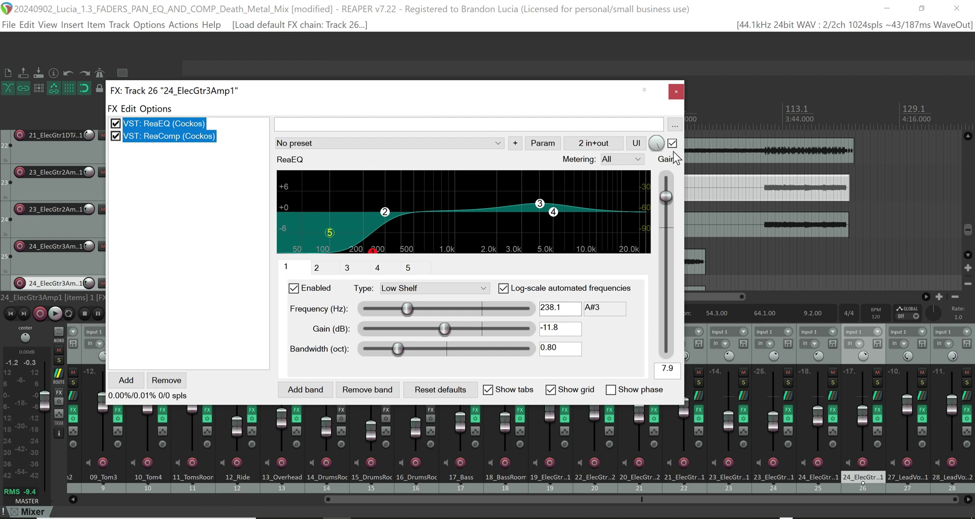
pyautogui.click(676, 92)
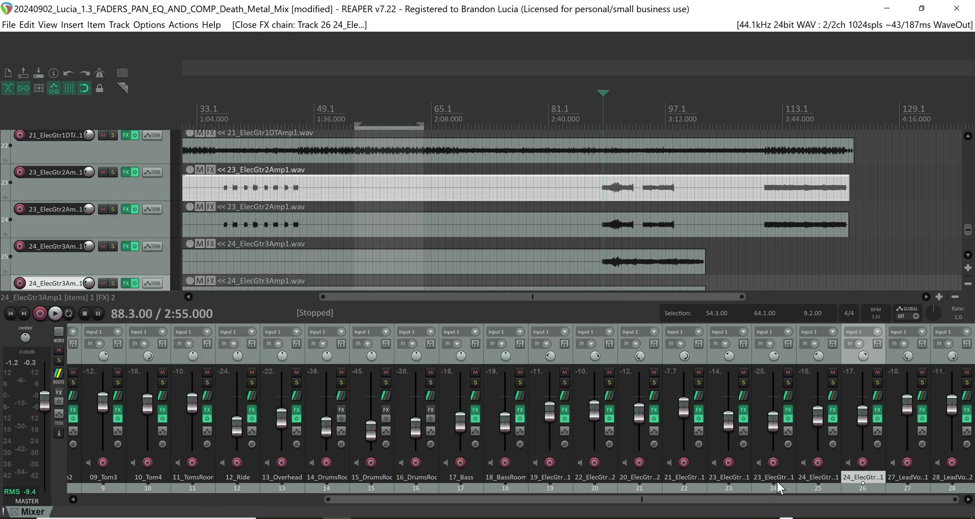
# Lower the faders of guitar tracks 23 to 26 together, to about -27.9 dB on track 26, and replay the passage from 88.1.00.
pyautogui.click(726, 486)
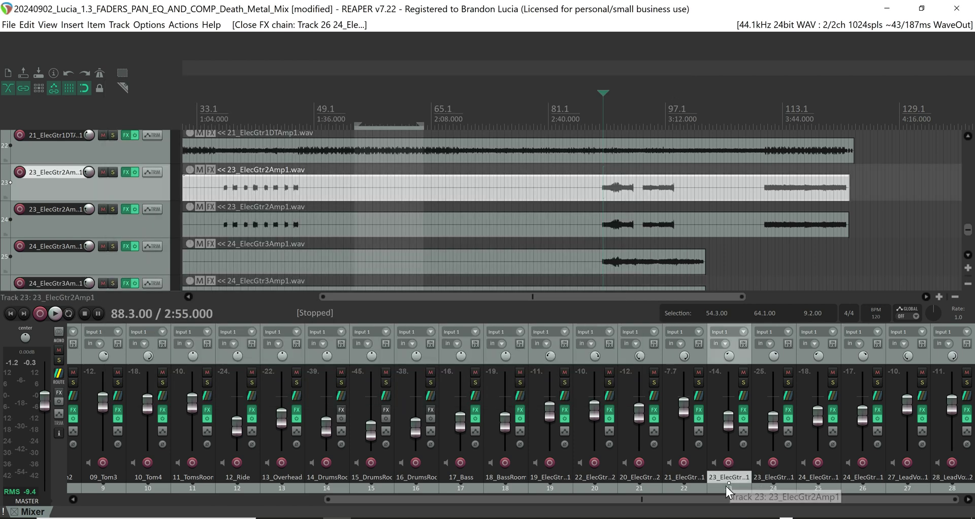
pyautogui.keyDown('shift'); pyautogui.click(866, 486); pyautogui.keyUp('shift')
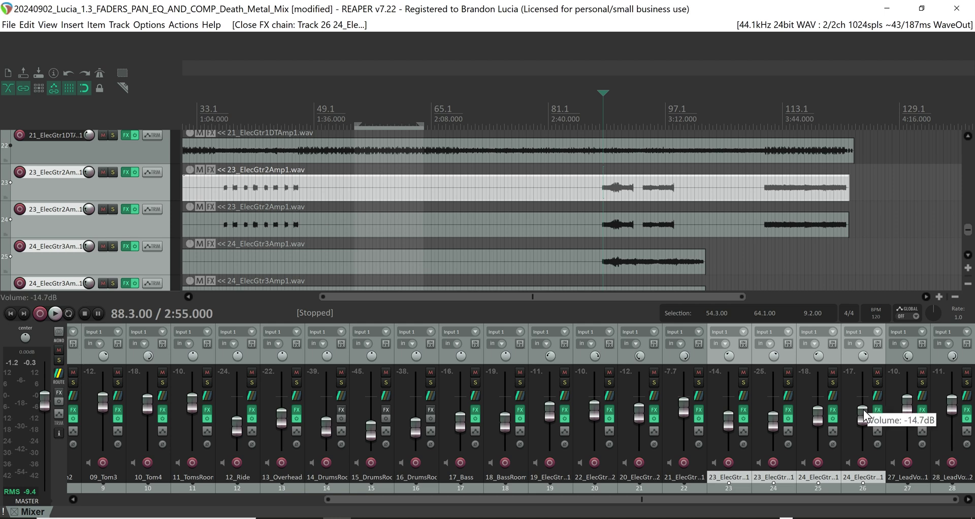
pyautogui.moveTo(863, 410); pyautogui.dragTo(868, 419)
pyautogui.click(602, 193)
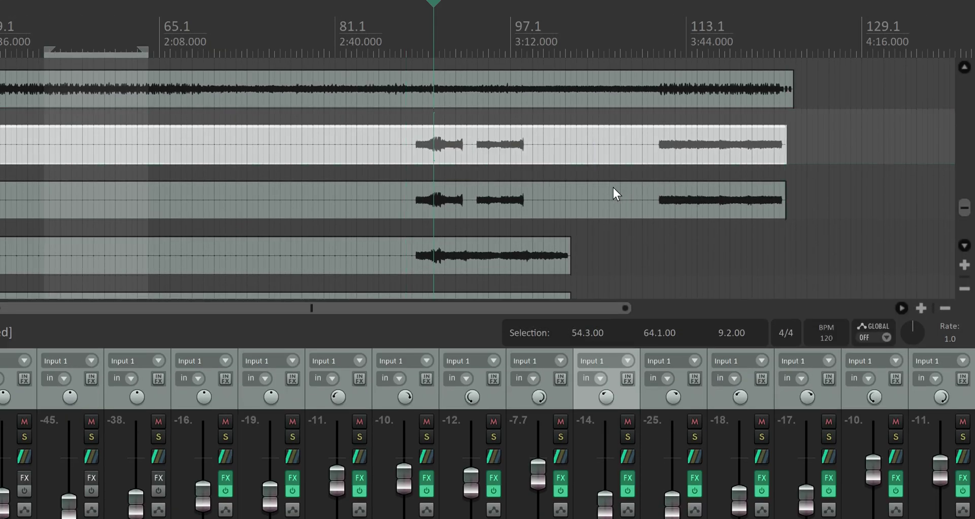
pyautogui.click(601, 187)
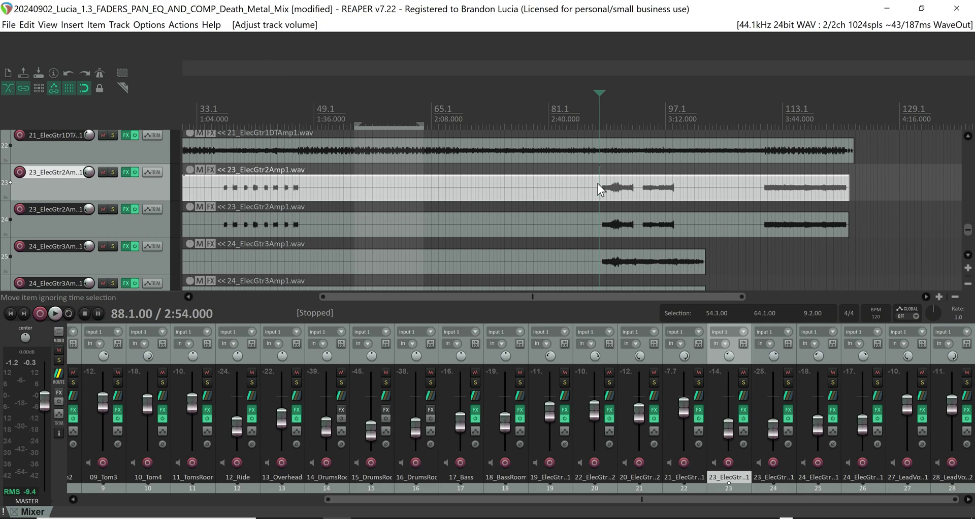
pyautogui.press('space')
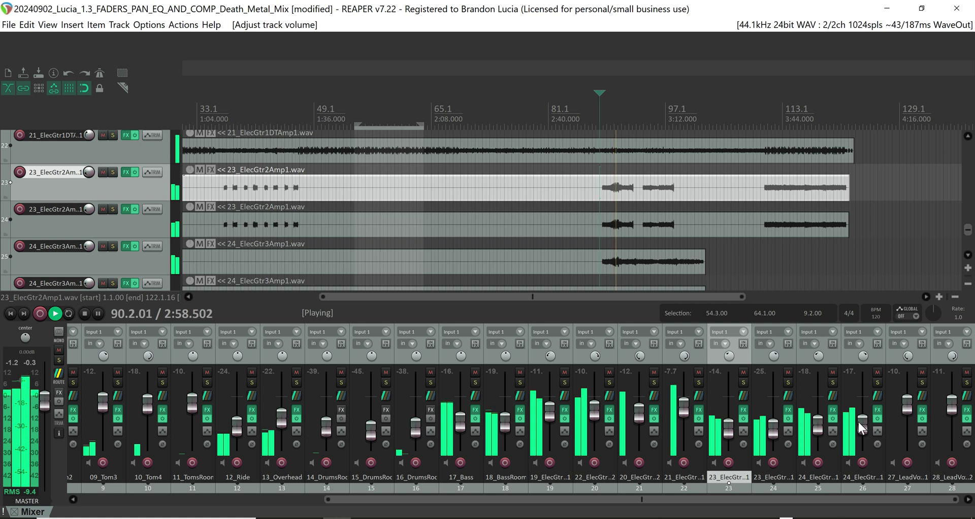
pyautogui.moveTo(862, 422)
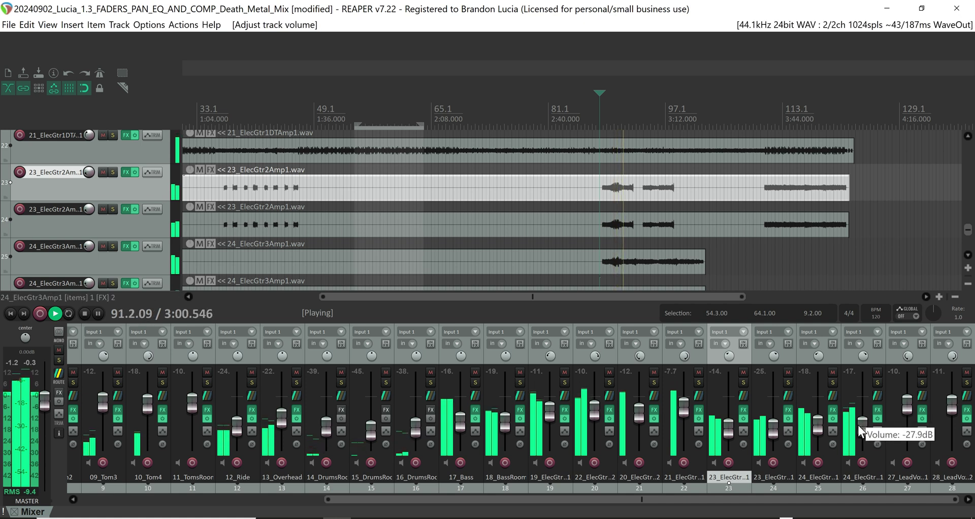
# Raise the faders of tracks 23 to 26 together to about -21.4 dB on track 26, undoing the overshoot to +8.48 dB on track 24.
pyautogui.click(867, 487)
pyautogui.keyDown('shift'); pyautogui.click(738, 487); pyautogui.keyUp('shift')
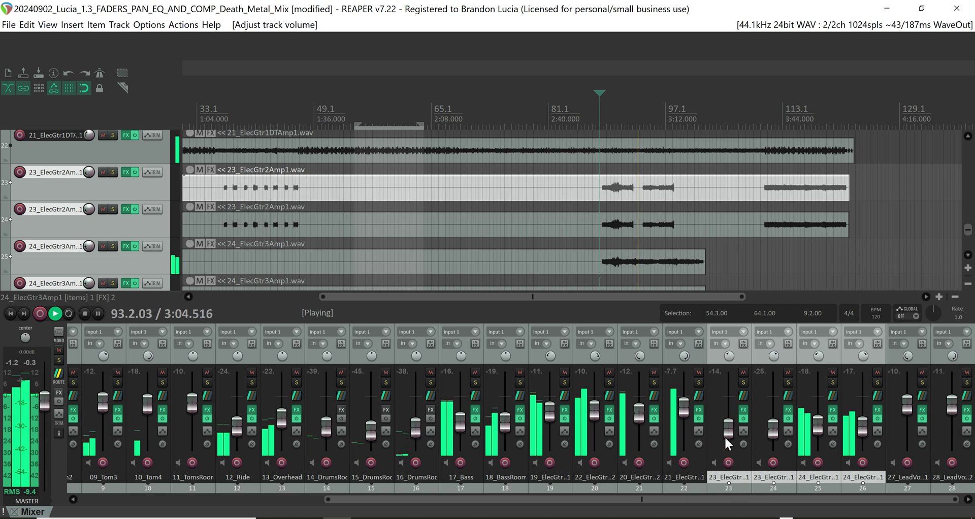
pyautogui.moveTo(726, 429); pyautogui.dragTo(772, 388)
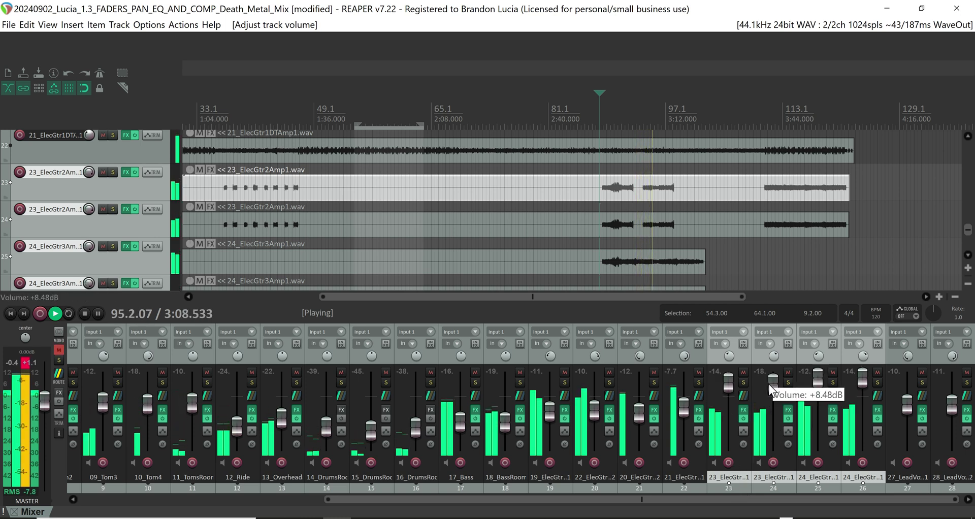
pyautogui.press('space')
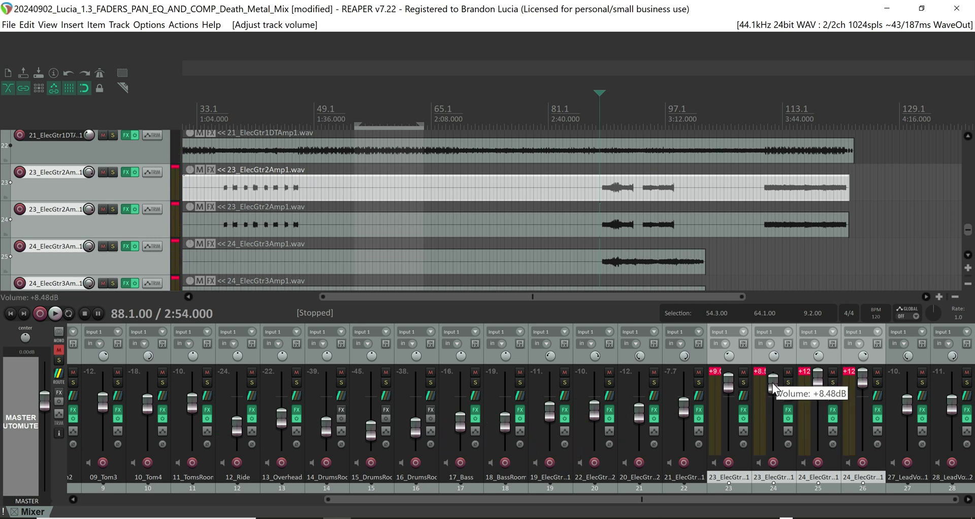
pyautogui.hotkey('ctrl', 'z')
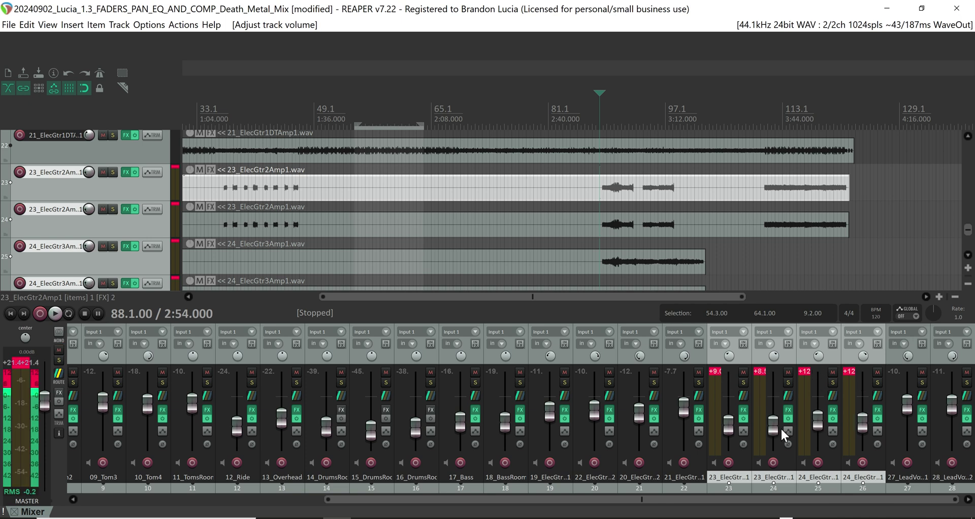
# Clear the peak clip indicators on tracks 23 to 26 and replay the guitar passage from 88.1.00.
pyautogui.click(714, 373)
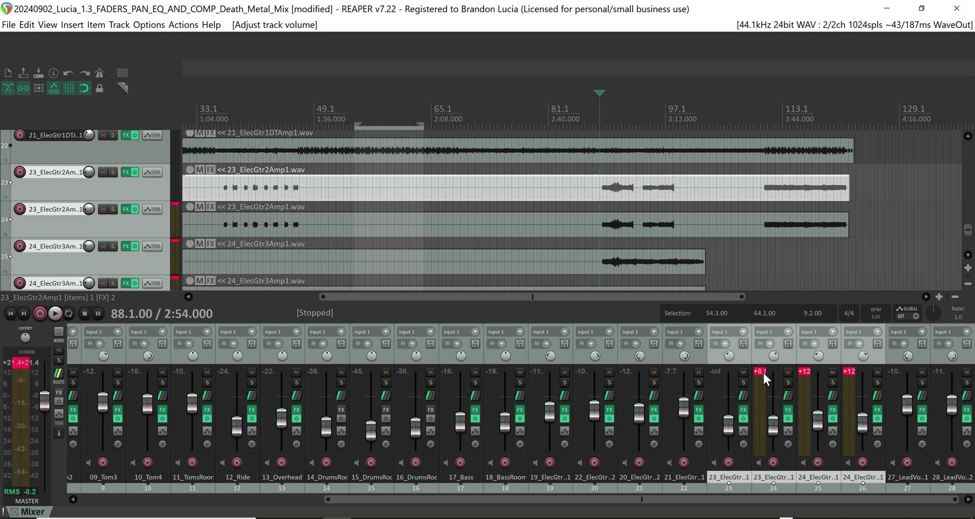
pyautogui.click(762, 371)
pyautogui.click(805, 372)
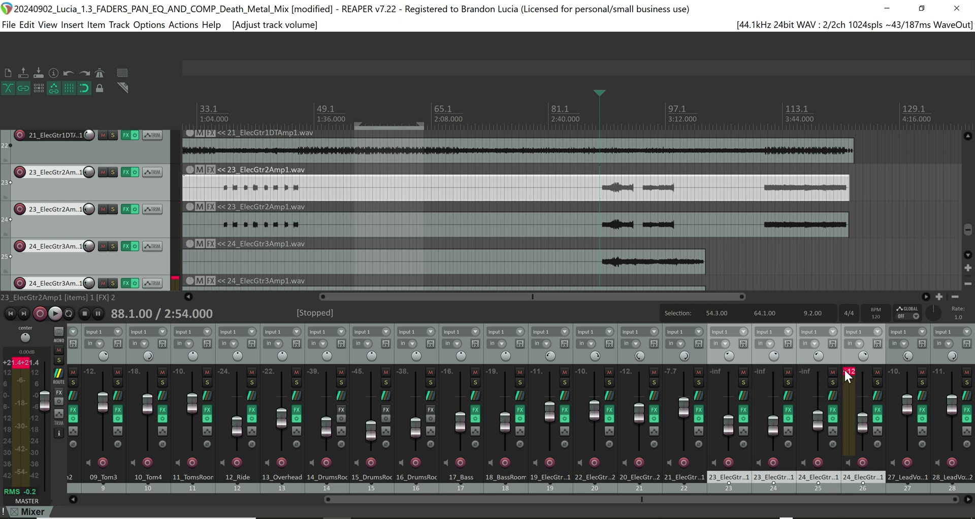
pyautogui.click(847, 371)
pyautogui.press('space')
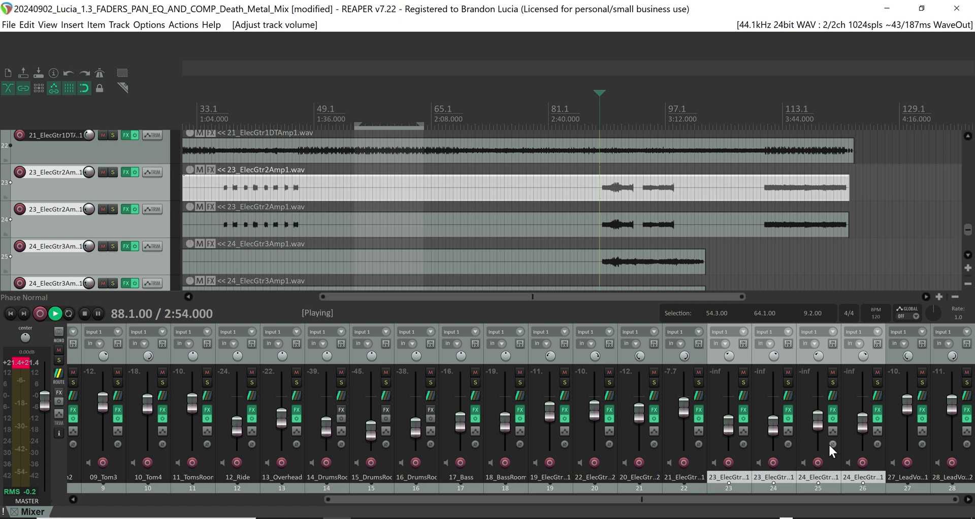
pyautogui.scroll(5, 860, 423)
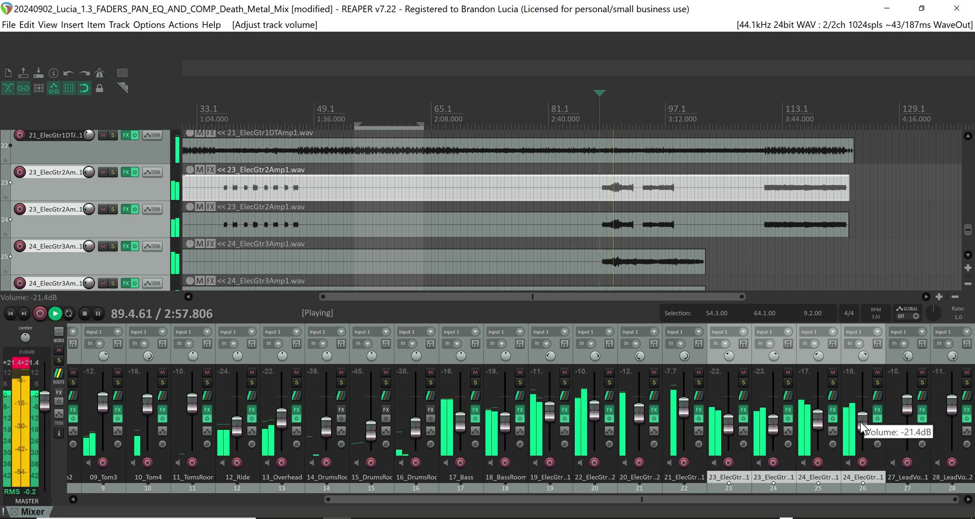
# Select both 24_ElecGtr3Amp1 tracks, 25 and 26, and raise their faders together slightly during playback.
pyautogui.click(762, 477)
pyautogui.click(721, 473)
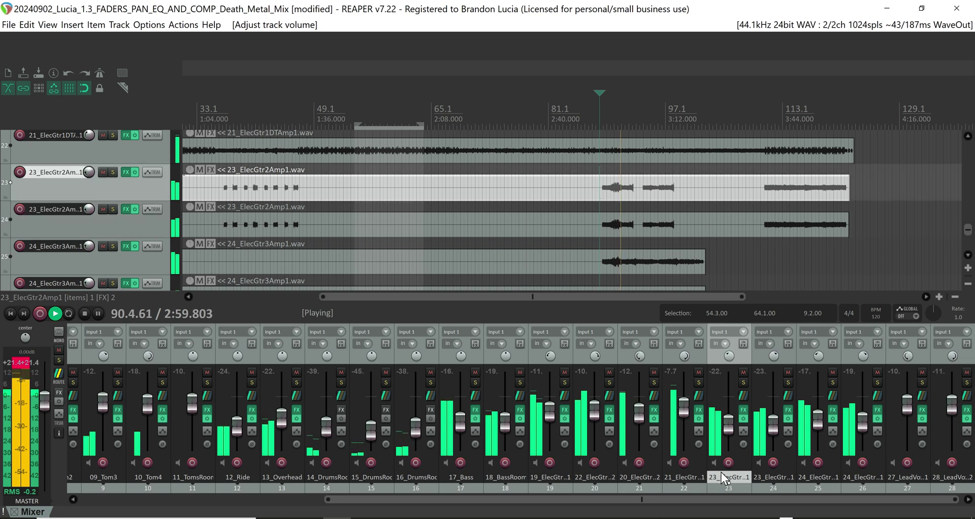
pyautogui.click(812, 475)
pyautogui.click(866, 477)
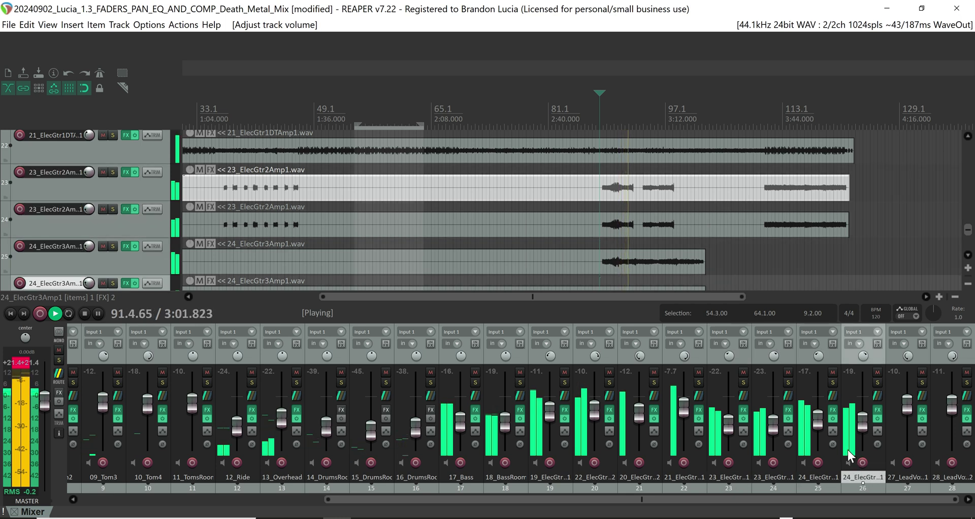
pyautogui.keyDown('ctrl'); pyautogui.click(818, 482); pyautogui.keyUp('ctrl')
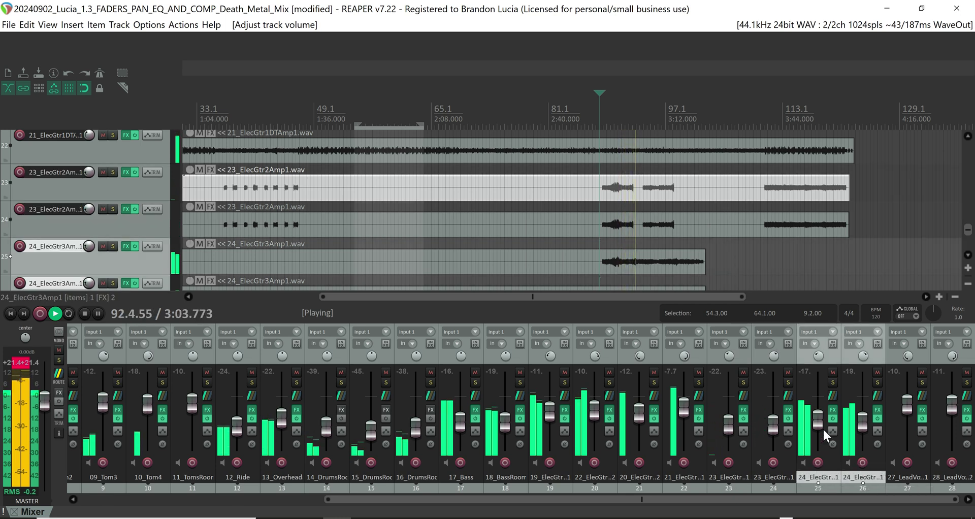
pyautogui.moveTo(819, 415); pyautogui.dragTo(821, 413)
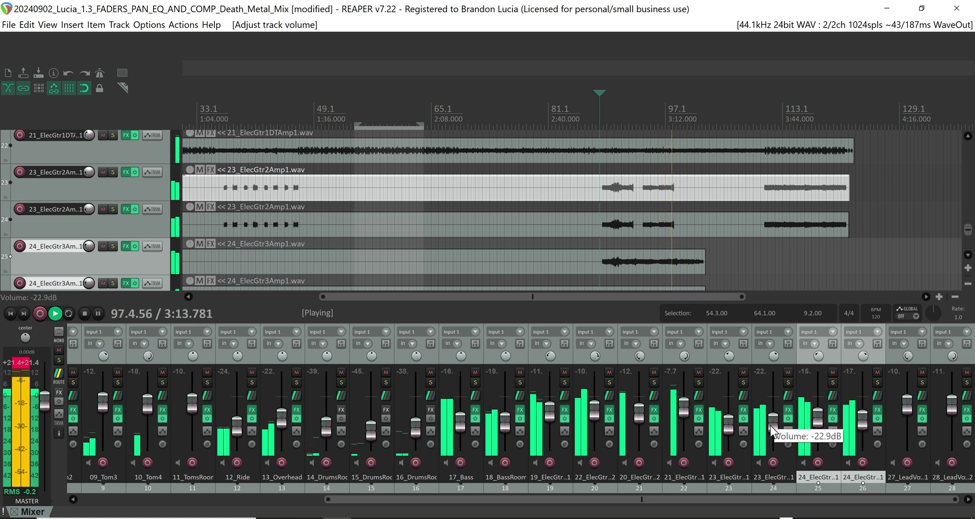
# Raise the fader of guitar track 23 slightly during playback, and clear the master peak indicators after stopping.
pyautogui.moveTo(727, 426); pyautogui.dragTo(730, 421)
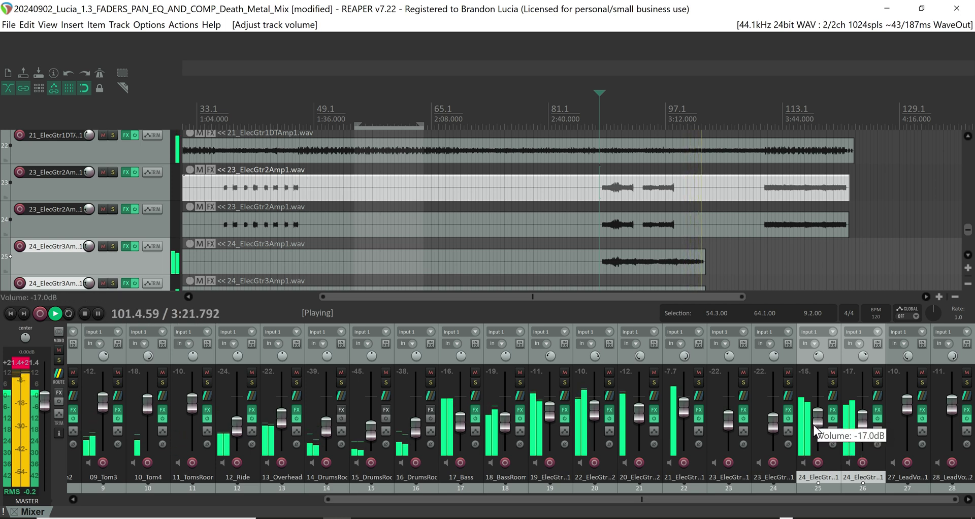
pyautogui.press('space')
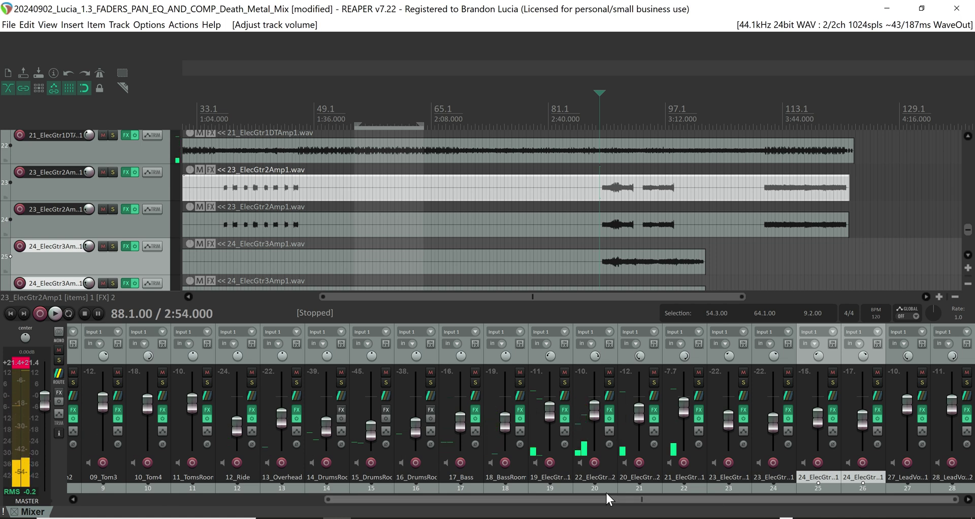
pyautogui.click(18, 362)
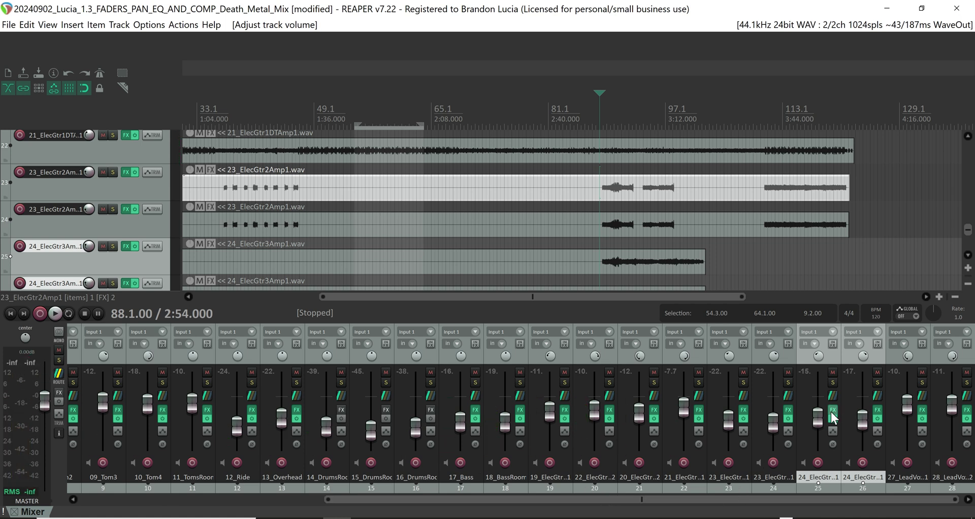
# Lower both 24_ElecGtr3Amp1 faders together, to about -27.3 dB on track 25, and lower the track 23 fader slightly.
pyautogui.moveTo(861, 425)
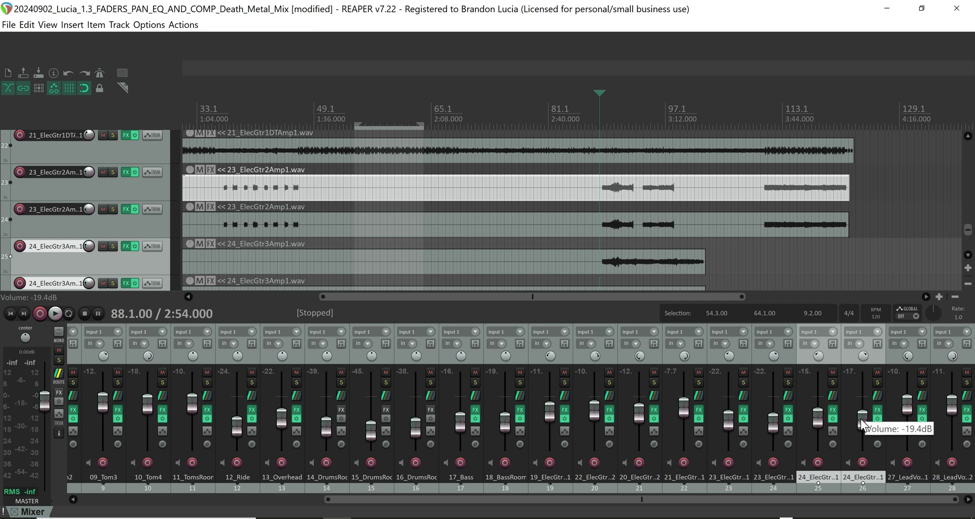
pyautogui.moveTo(820, 421)
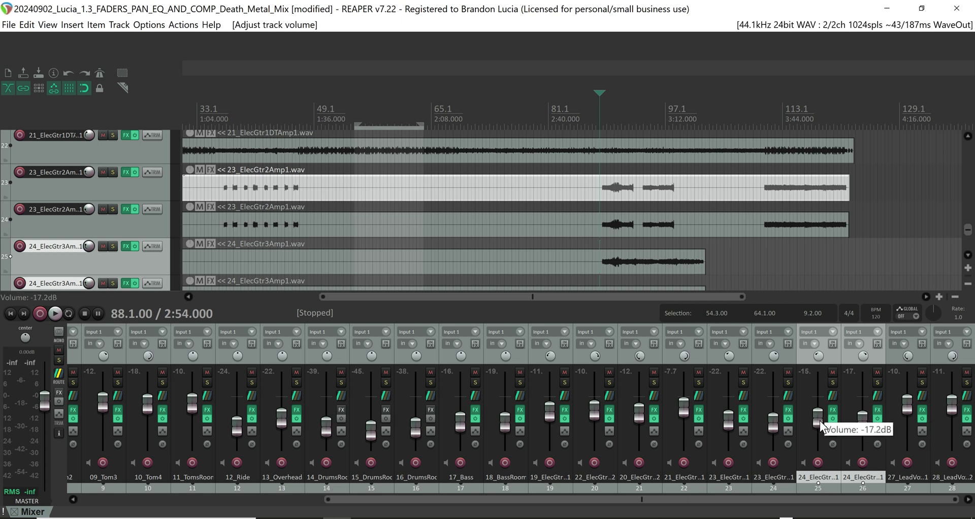
pyautogui.moveTo(820, 420)
pyautogui.mouseDown()
pyautogui.moveTo(864, 428)
pyautogui.moveTo(818, 428)
pyautogui.mouseUp()
pyautogui.click(819, 475)
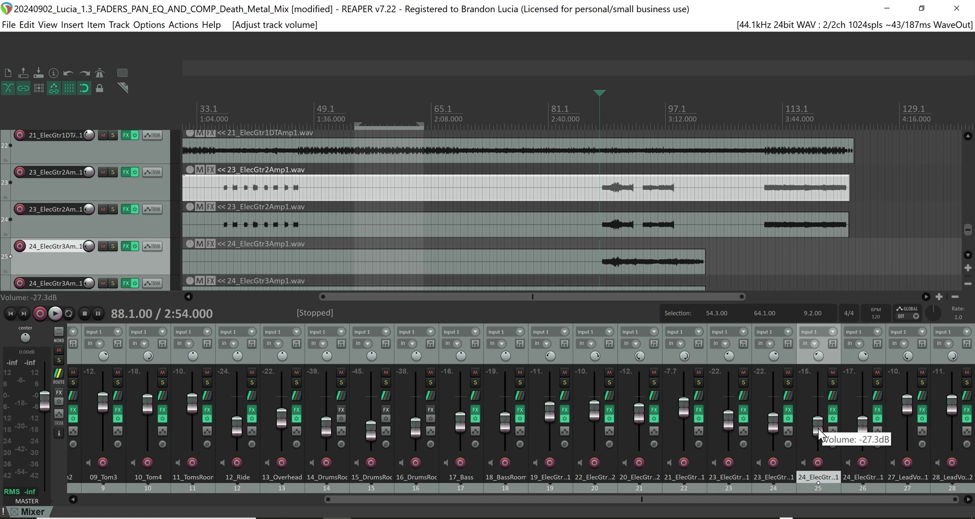
pyautogui.moveTo(730, 425); pyautogui.dragTo(735, 427)
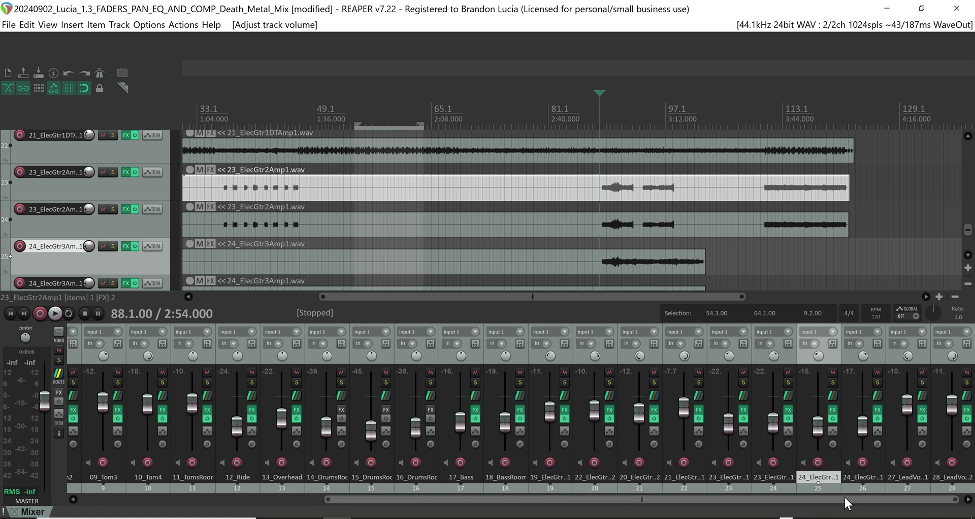
# Examine the 27_LeadVoxDT1 and 28_LeadVoxDT2 tracks along the timeline, placing the edit cursor past their ends at 130.1.00.
pyautogui.moveTo(845, 498); pyautogui.dragTo(970, 248)
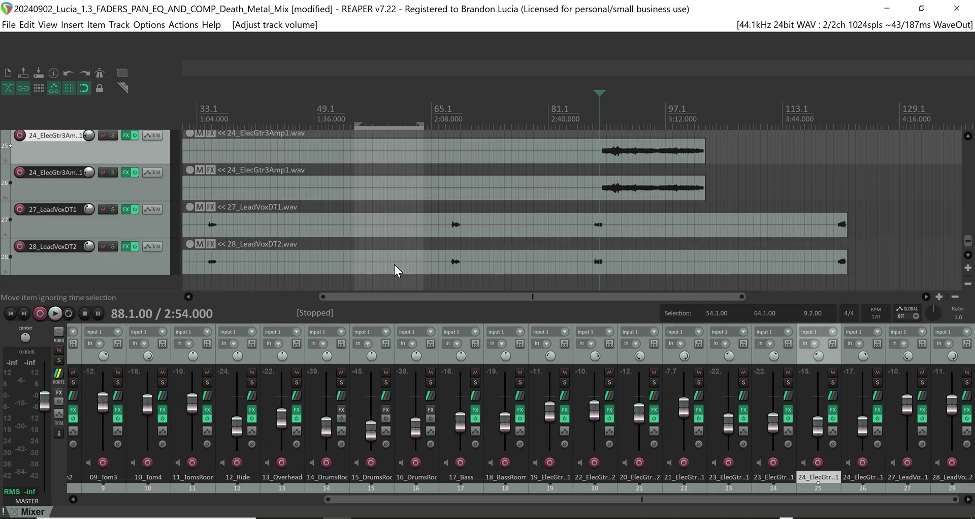
pyautogui.hscroll(2, 398, 262)
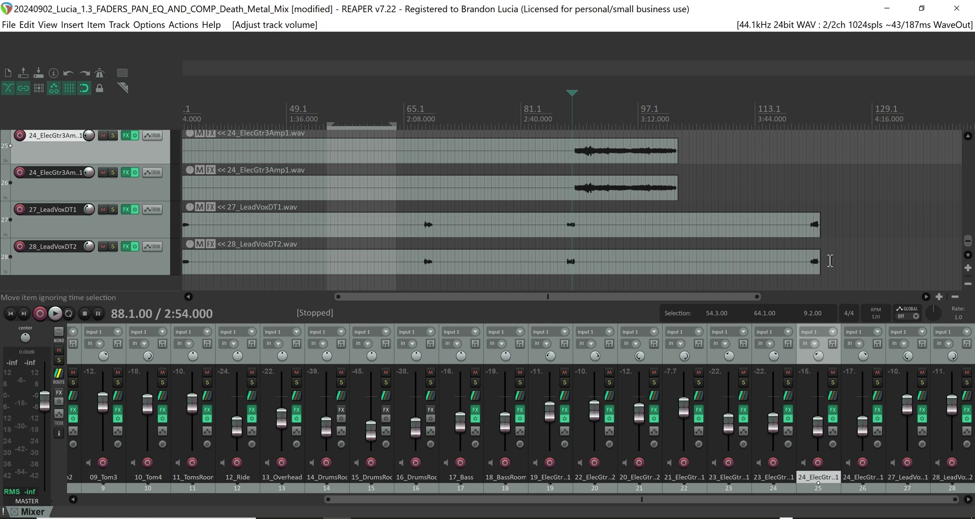
pyautogui.moveTo(964, 245); pyautogui.dragTo(968, 241)
pyautogui.click(880, 250)
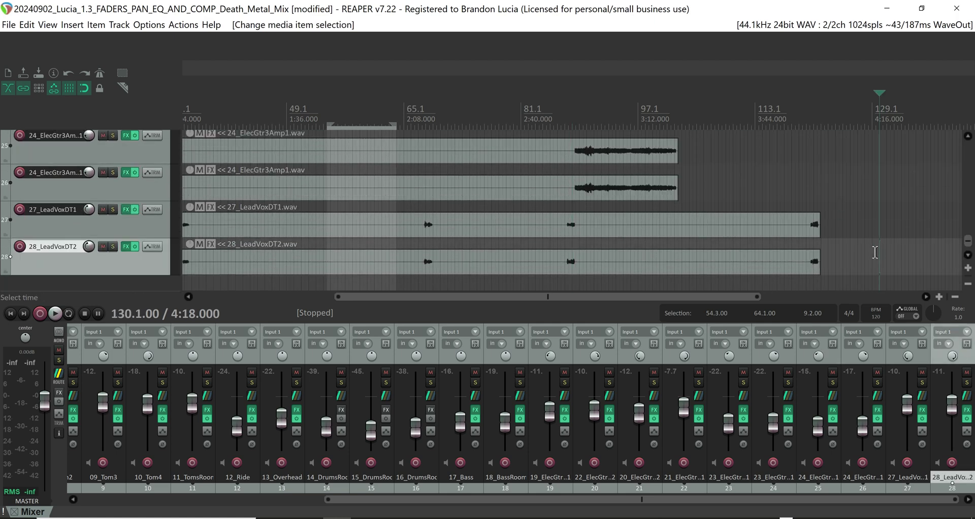
pyautogui.scroll(4, 874, 253)
pyautogui.scroll(-4, 874, 253)
pyautogui.scroll(-6, 875, 253)
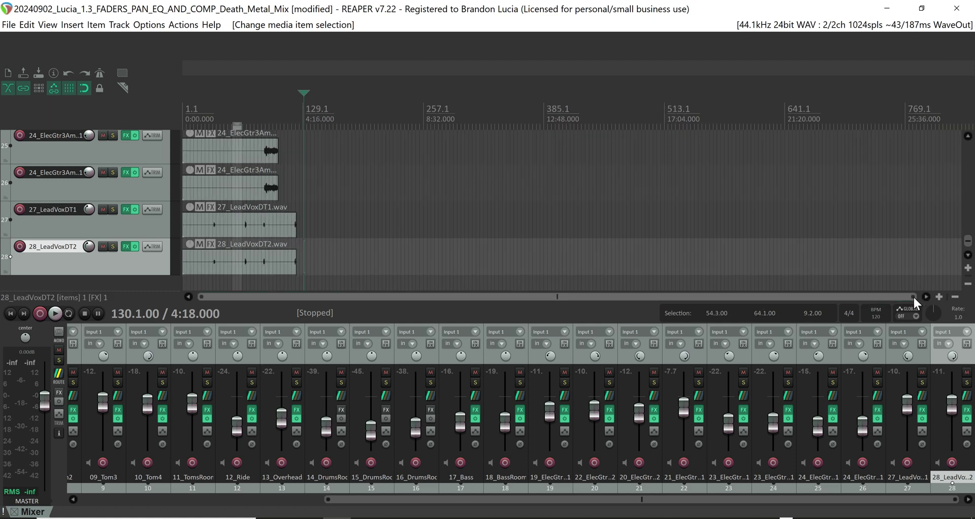
pyautogui.scroll(4, 437, 241)
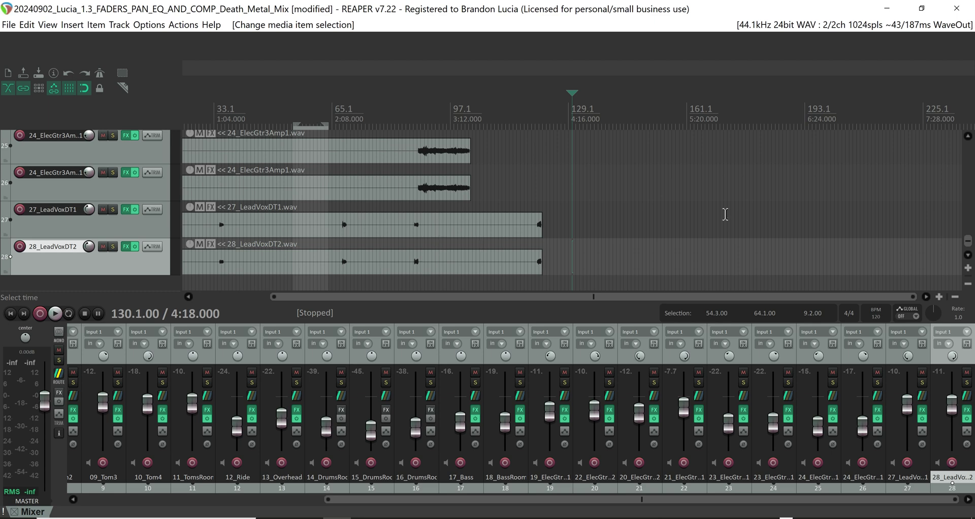
pyautogui.moveTo(967, 241); pyautogui.dragTo(965, 274)
# Toggle the recording monitor of track 27_LeadVoxDT1 and leave that track selected.
pyautogui.click(906, 489)
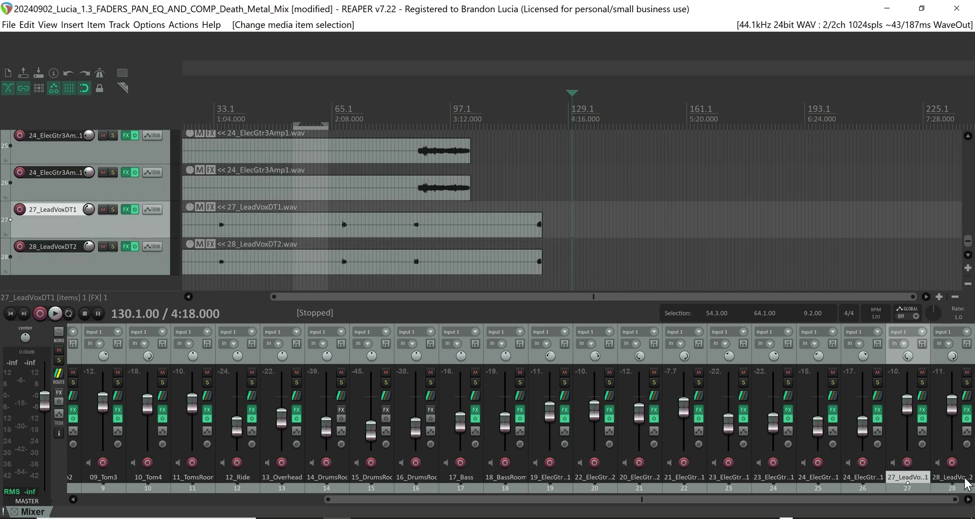
pyautogui.click(965, 481)
pyautogui.click(892, 463)
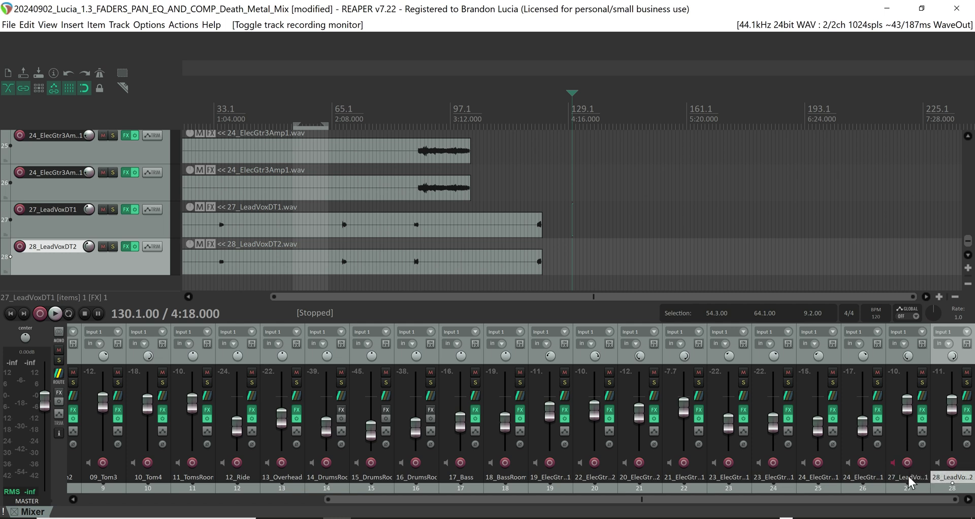
pyautogui.click(910, 478)
pyautogui.click(945, 479)
pyautogui.click(913, 485)
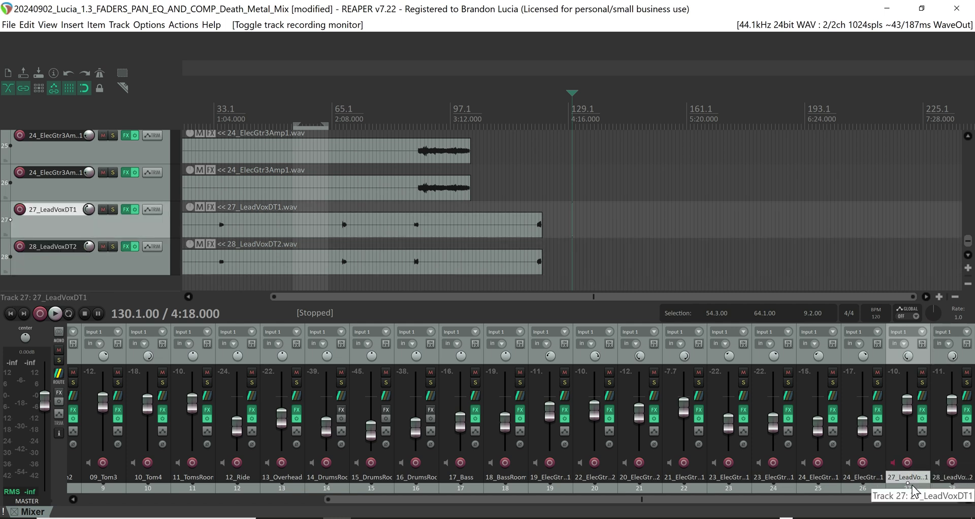
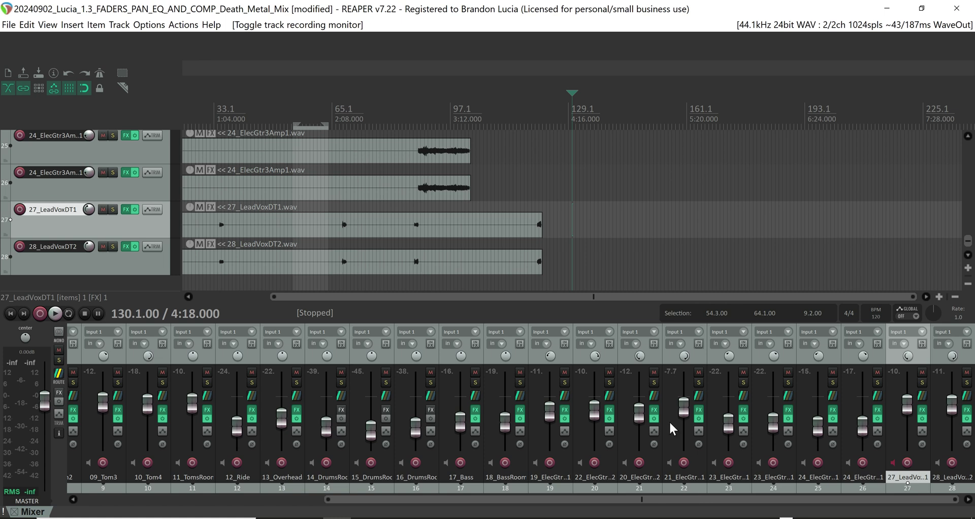
# Play the doubled lead vocal passage briefly from 68.1.00 and save the project.
pyautogui.click(343, 223)
pyautogui.press('space')
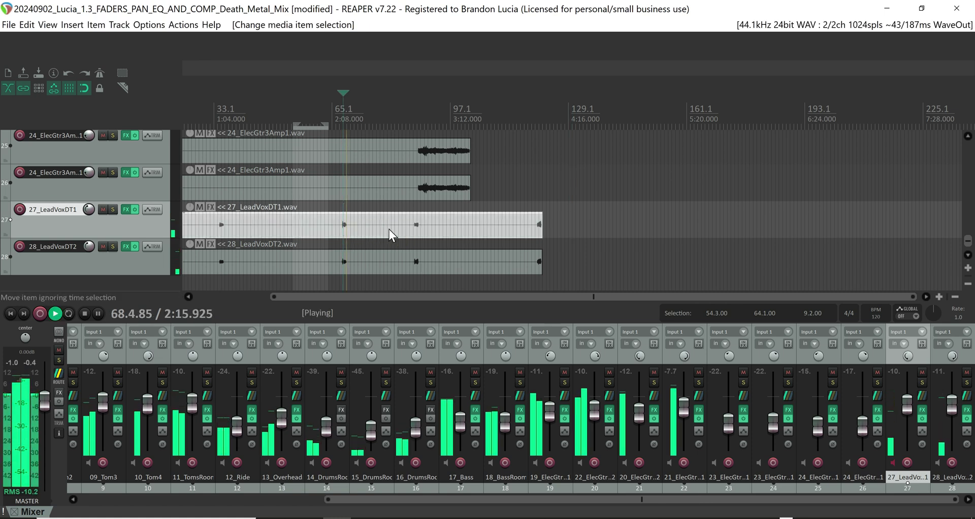
pyautogui.press('space')
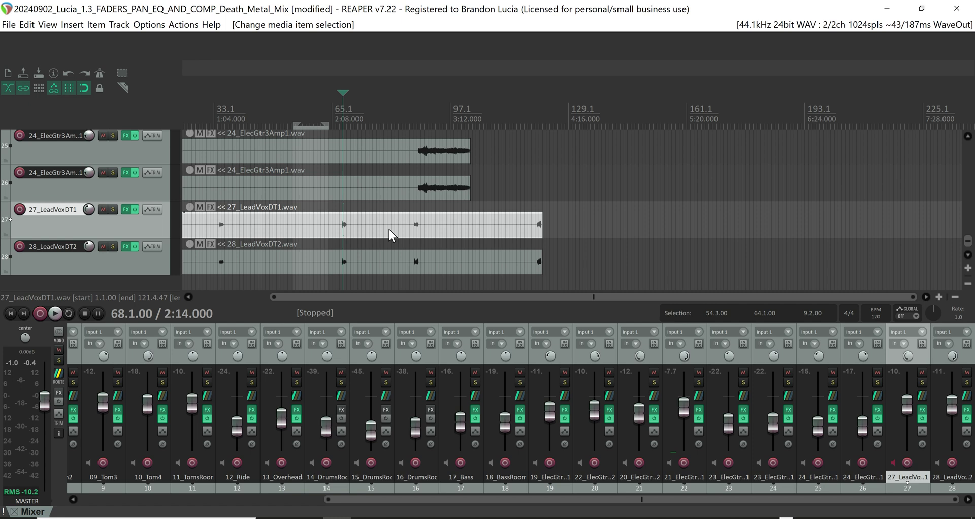
pyautogui.hotkey('ctrl', 's')
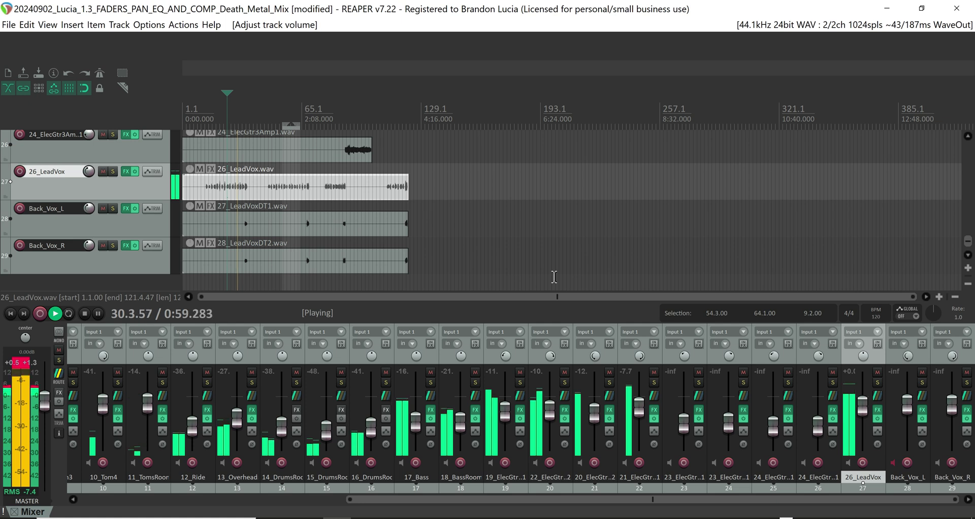
# Stop playback, clear the master peak indicators, and open the effects chain of the 26_LeadVox track.
pyautogui.press('space')
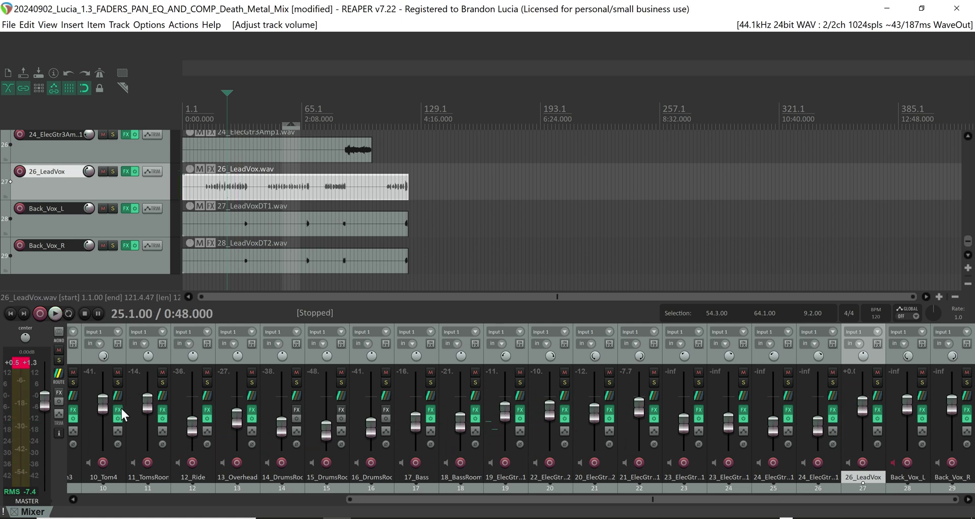
pyautogui.click(18, 358)
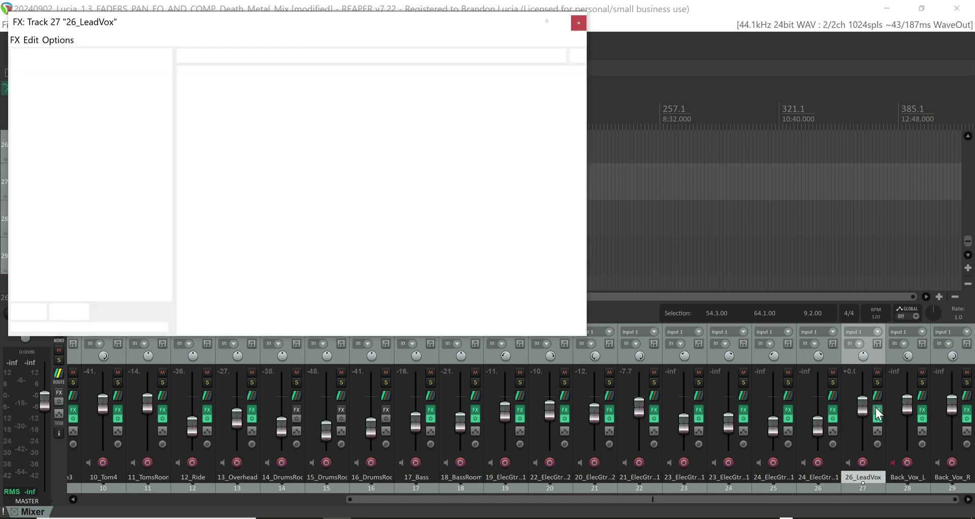
pyautogui.click(877, 410)
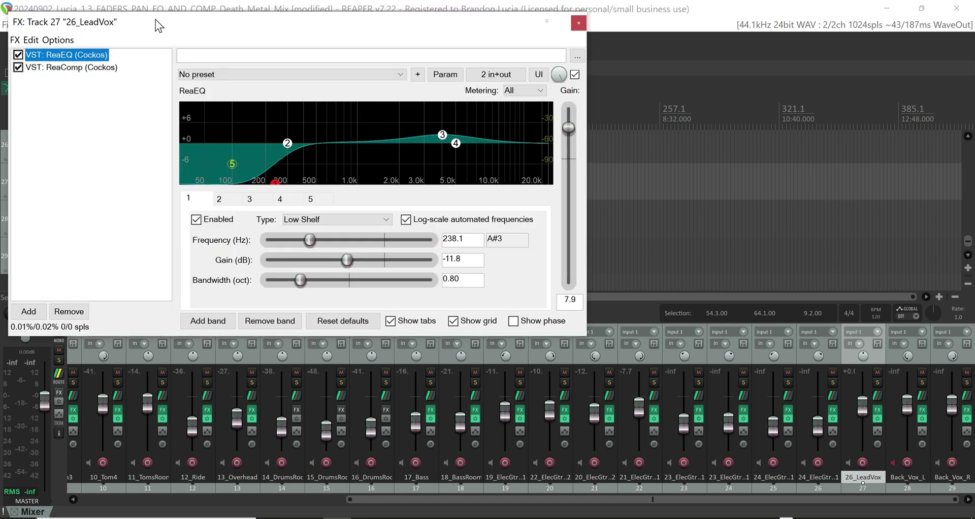
pyautogui.moveTo(158, 25); pyautogui.dragTo(373, 112)
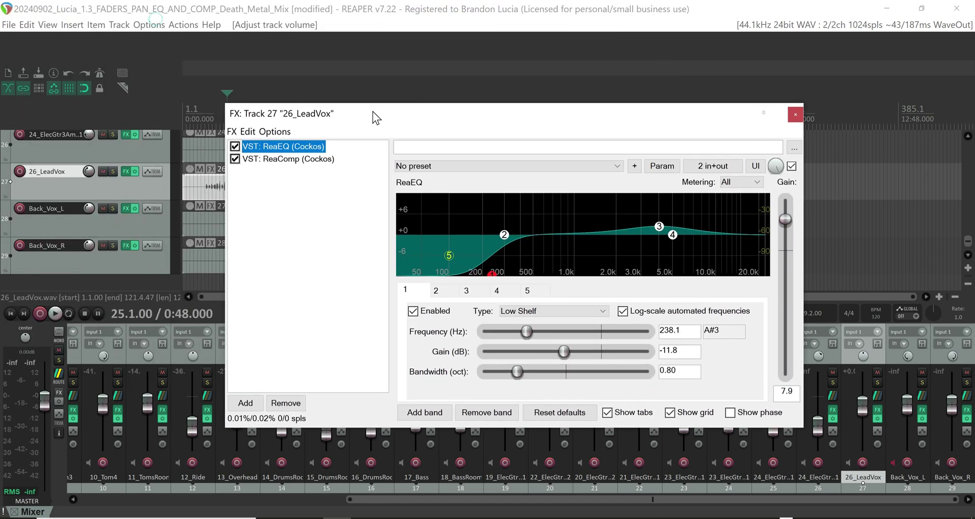
# Review the current ReaEQ and ReaComp settings on the 26_LeadVox track.
pyautogui.click(298, 160)
pyautogui.click(296, 147)
pyautogui.click(297, 160)
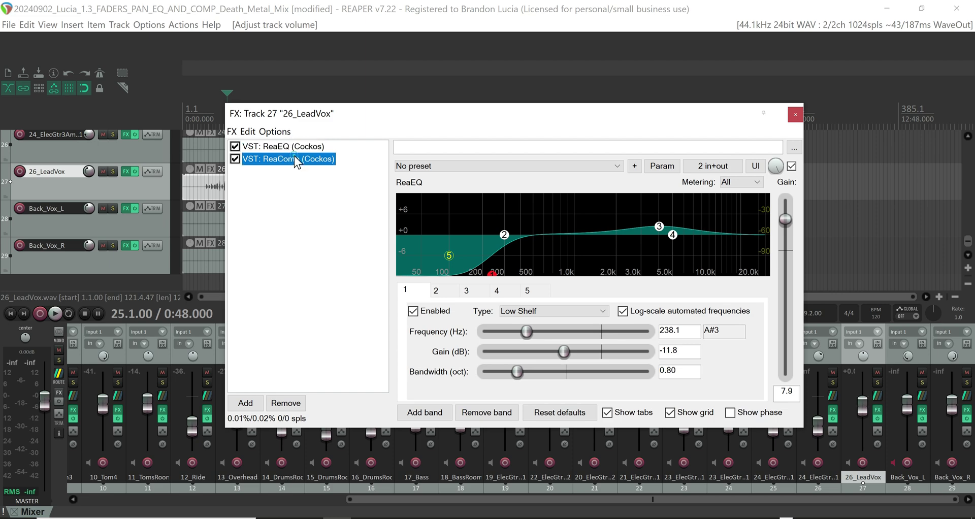
pyautogui.click(295, 147)
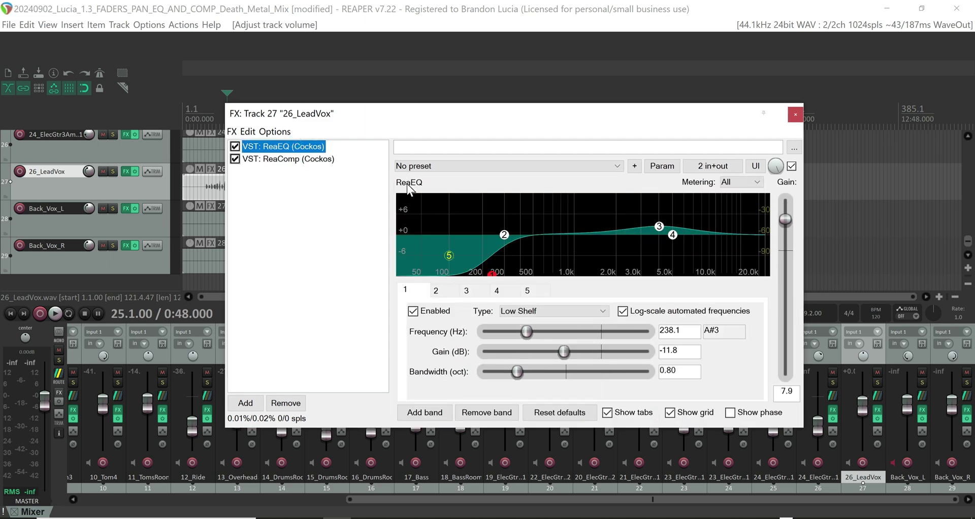
pyautogui.click(283, 160)
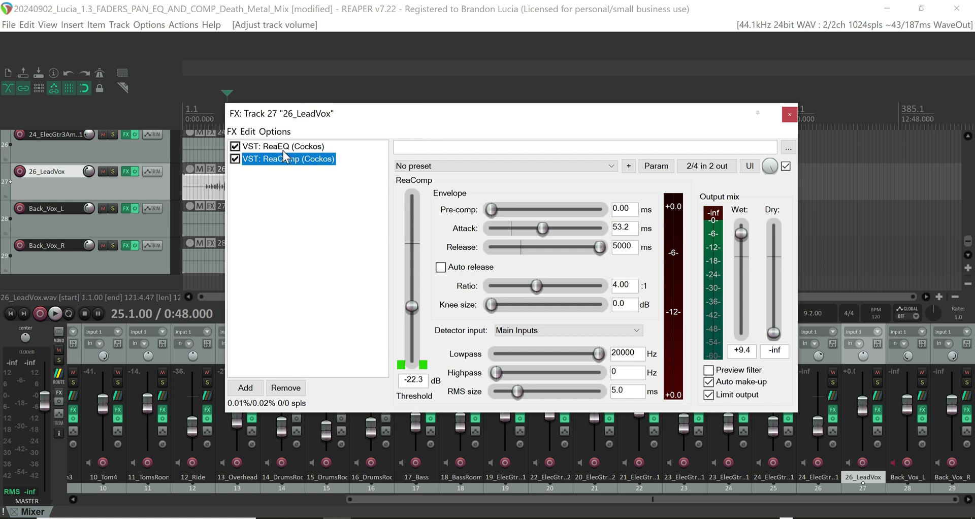
pyautogui.click(285, 148)
pyautogui.click(289, 159)
# Lower the wet output of the lead vocal's ReaComp to +6.2 dB, and load the "stock - Agressive Vocal" preset.
pyautogui.moveTo(734, 232); pyautogui.dragTo(735, 241)
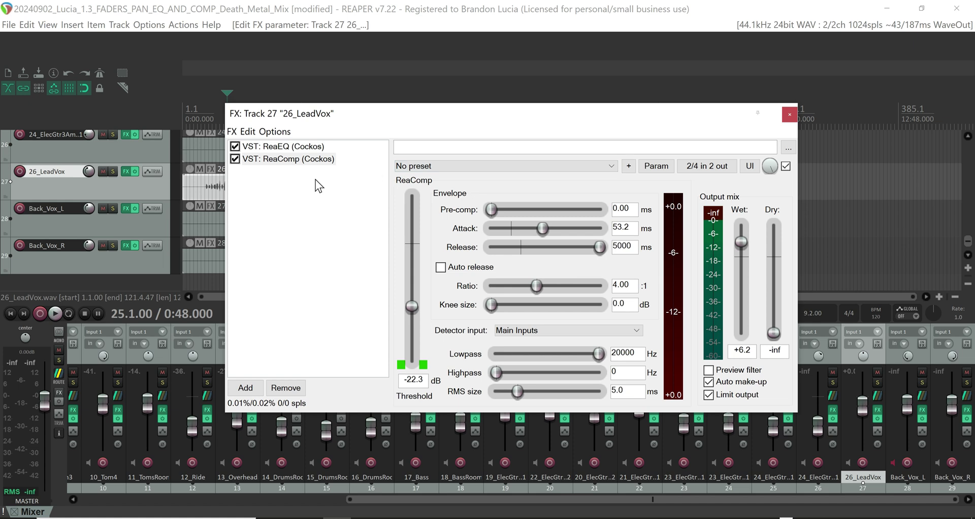
pyautogui.click(513, 168)
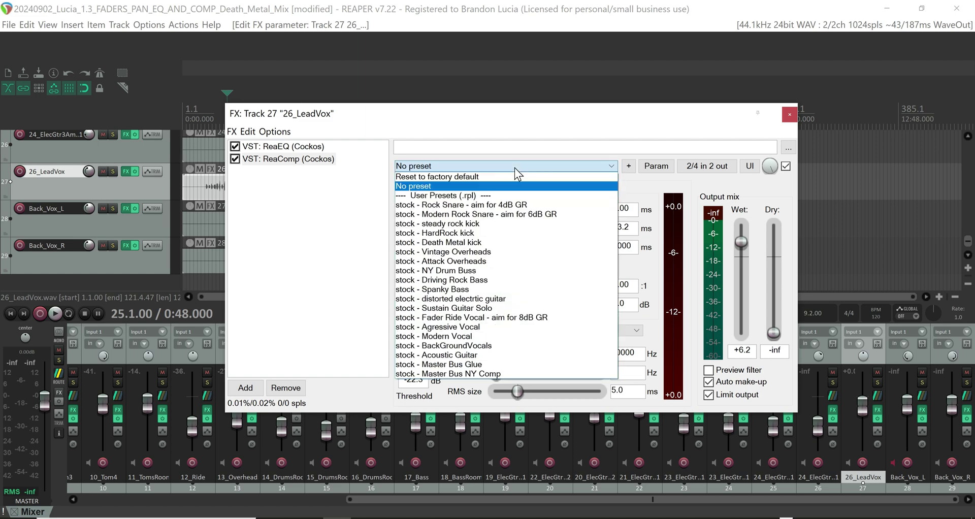
pyautogui.click(520, 327)
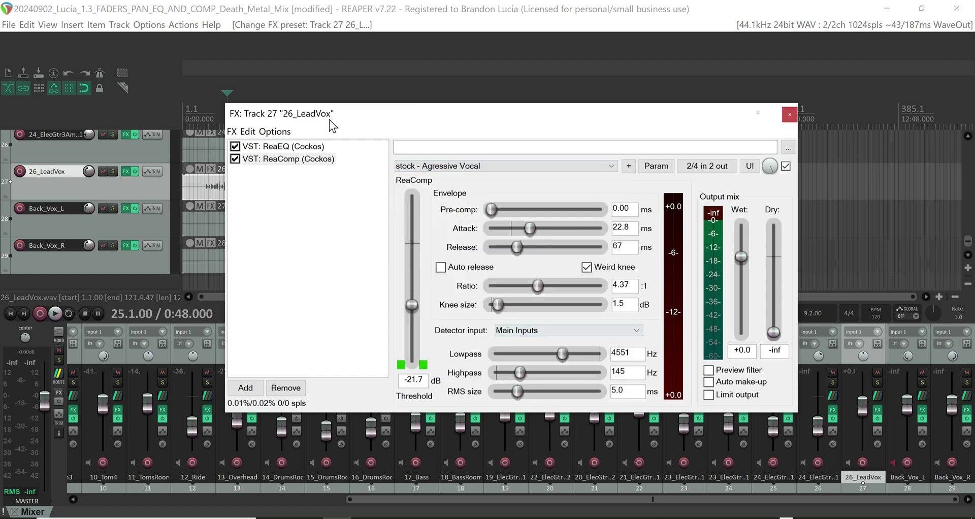
# Load the "stock - Basic 11 band Clear Vocals" preset in the lead vocal's ReaEQ and close the effects chain after checking ReaComp.
pyautogui.click(278, 145)
pyautogui.click(511, 168)
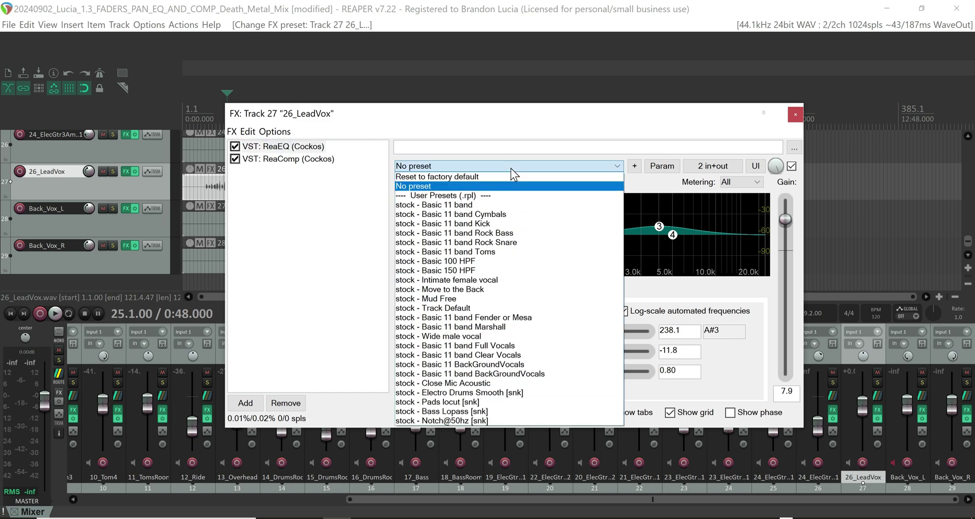
pyautogui.click(535, 355)
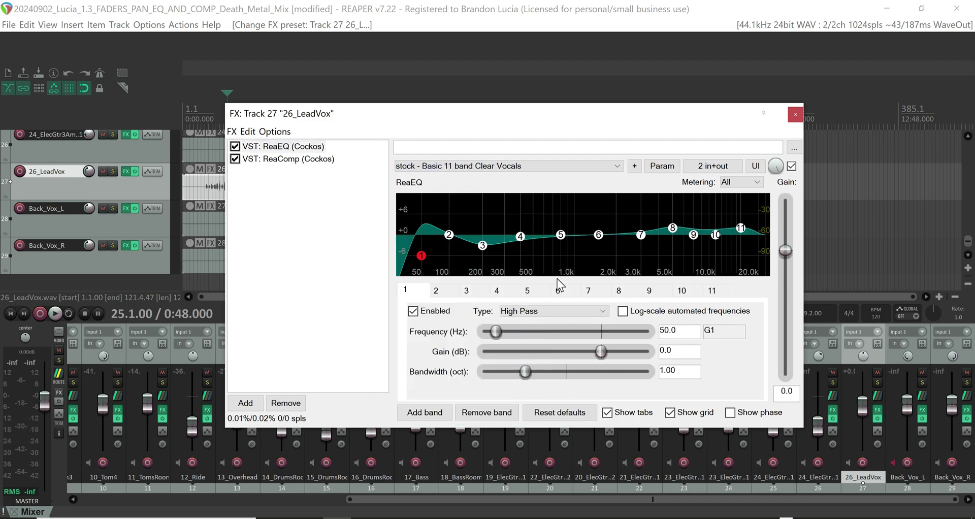
pyautogui.click(280, 159)
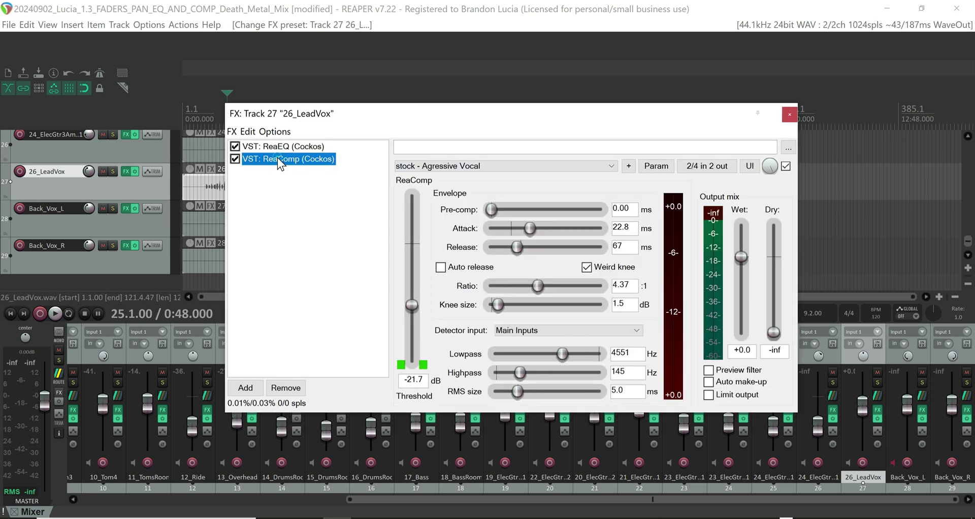
pyautogui.click(789, 115)
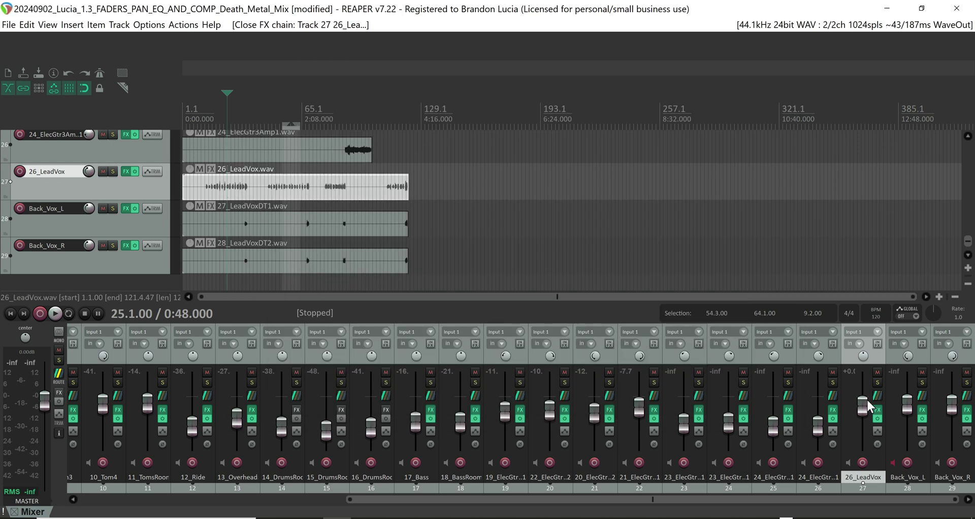
# Raise the 26_LeadVox fader, and lower the track 22 guitar fader slightly while playing from 25.1.00.
pyautogui.moveTo(864, 402); pyautogui.dragTo(864, 388)
pyautogui.press('space')
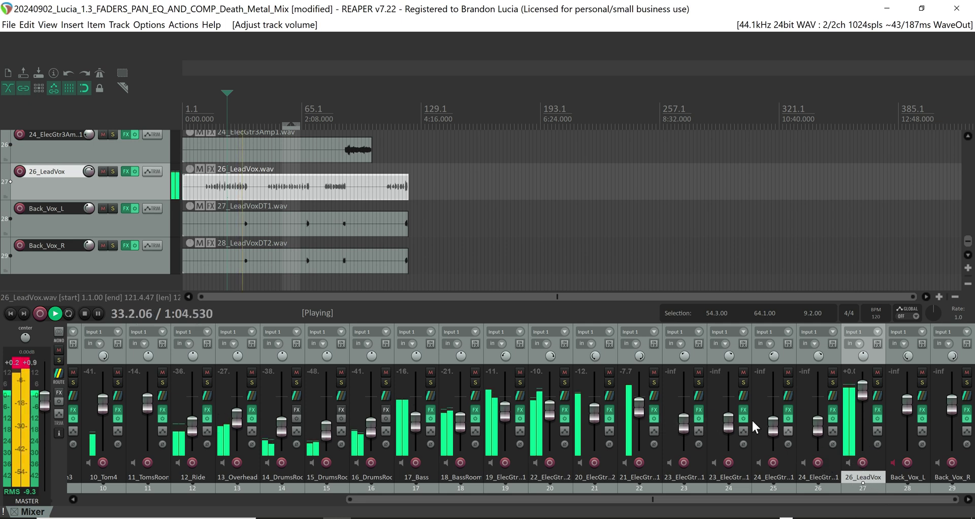
pyautogui.moveTo(639, 406); pyautogui.dragTo(641, 408)
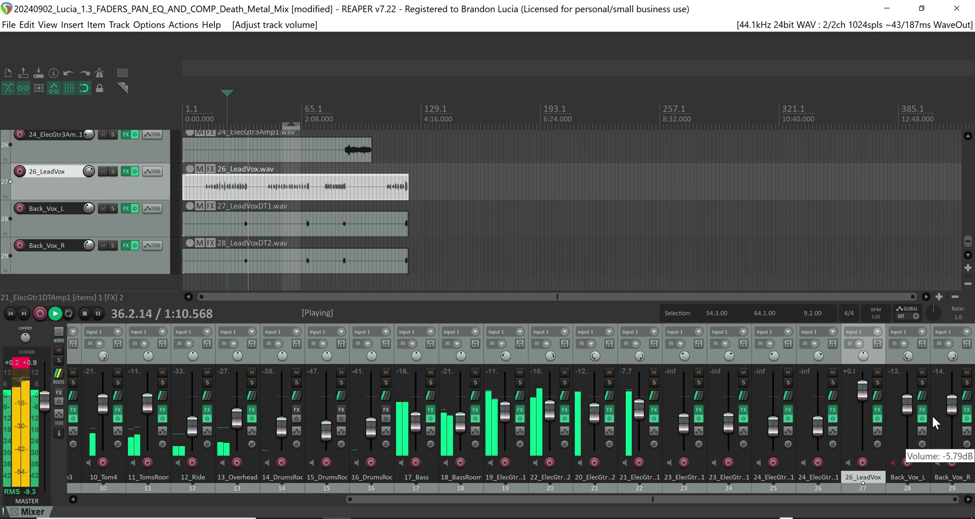
# Open the Back_Vox_L effects chain and add ReaComp after its ReaEQ.
pyautogui.click(922, 410)
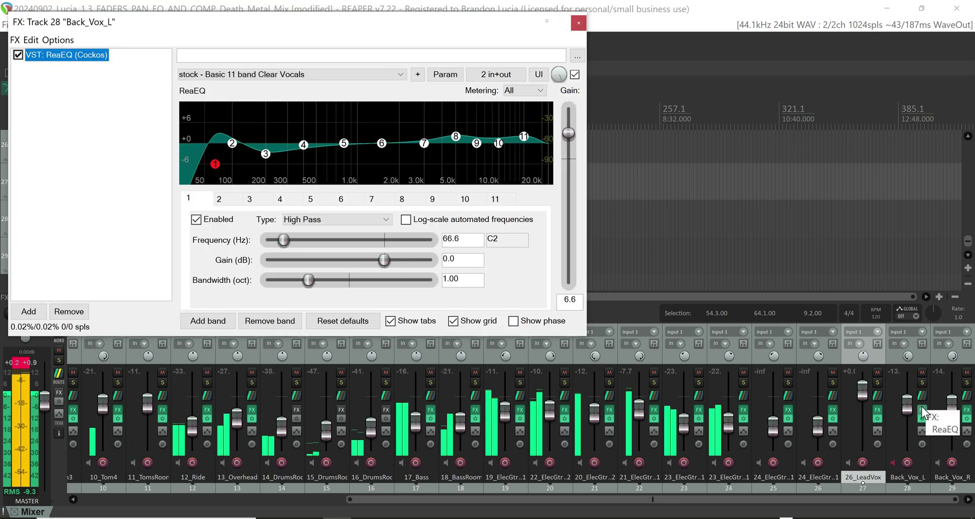
pyautogui.click(922, 410)
pyautogui.click(922, 411)
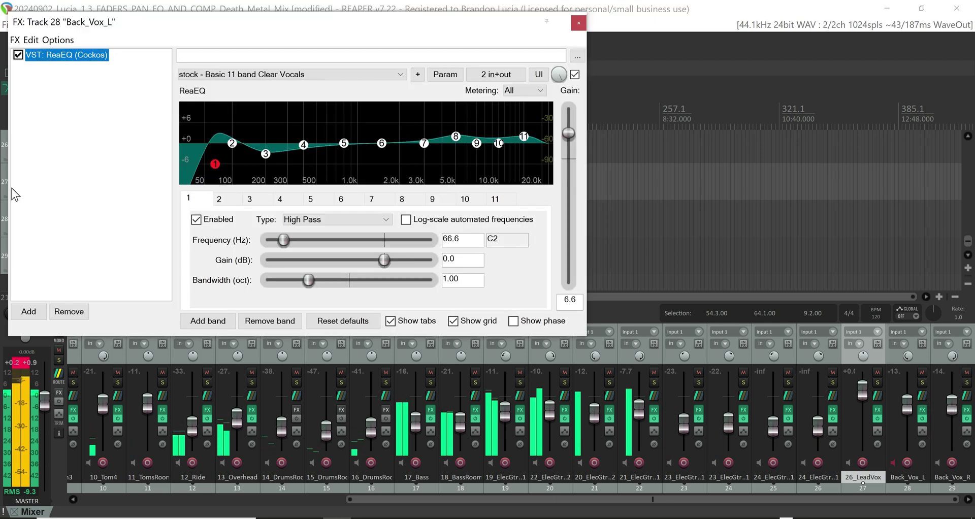
pyautogui.moveTo(227, 16); pyautogui.dragTo(374, 75)
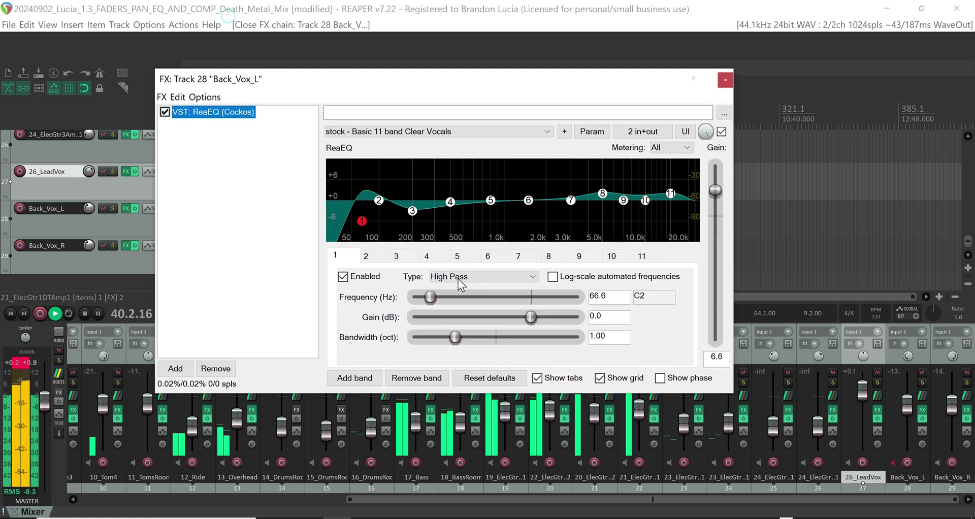
pyautogui.click(173, 369)
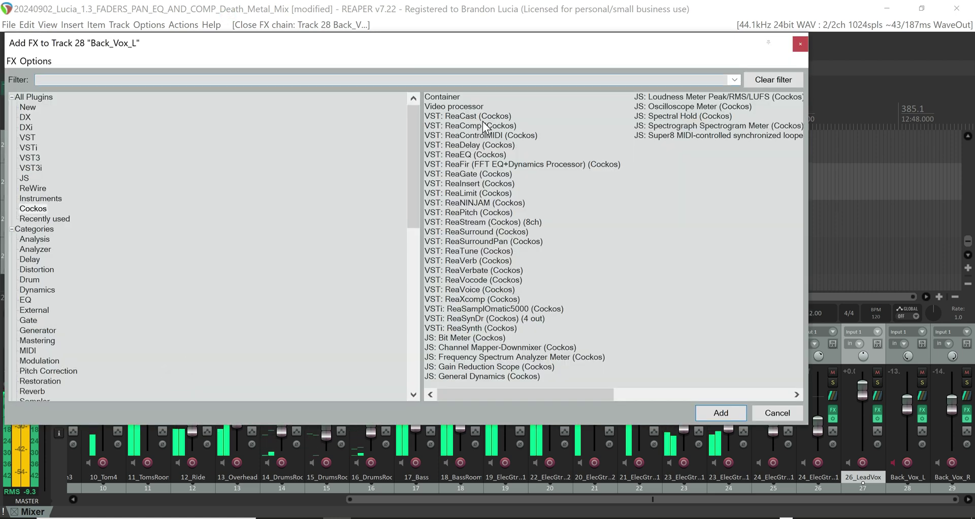
pyautogui.click(458, 127)
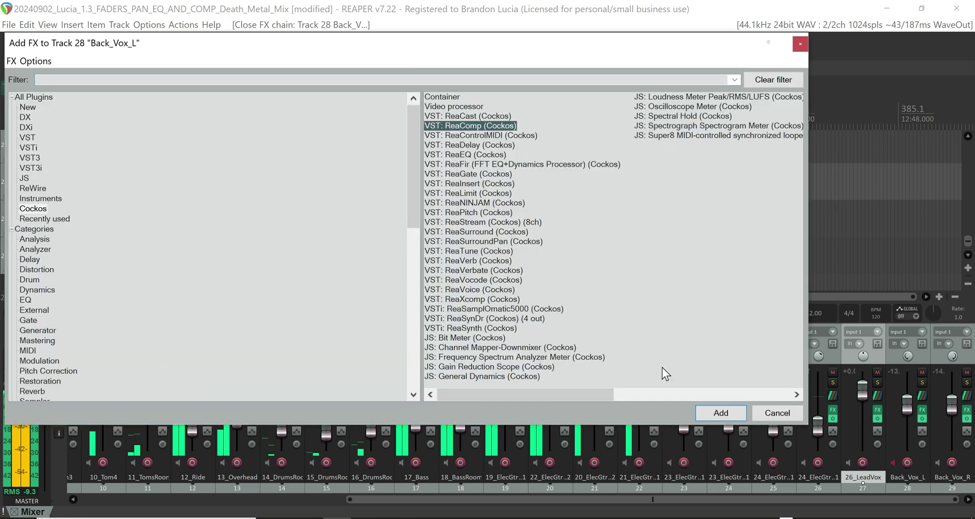
pyautogui.click(711, 412)
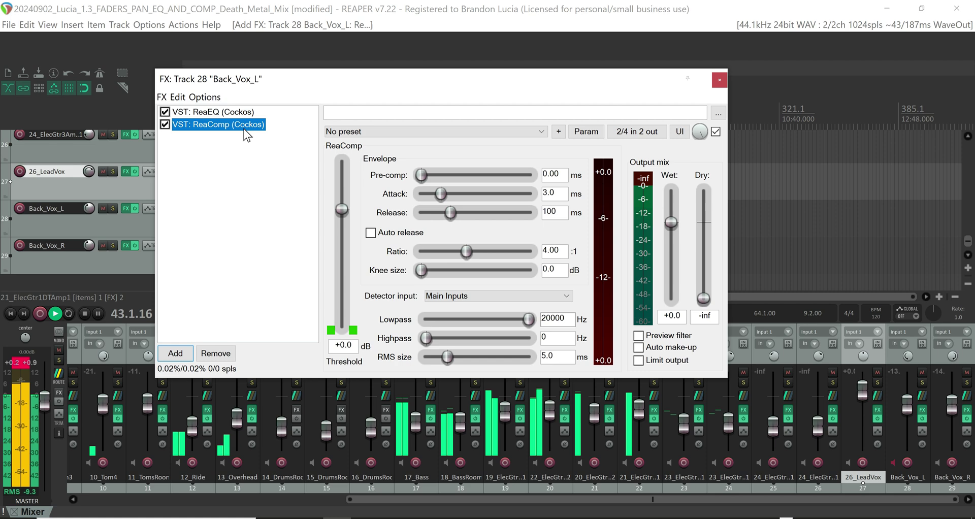
# Load the "stock - BackGroundVocals" preset in Back_Vox_L's ReaComp and close the effects chain.
pyautogui.click(372, 131)
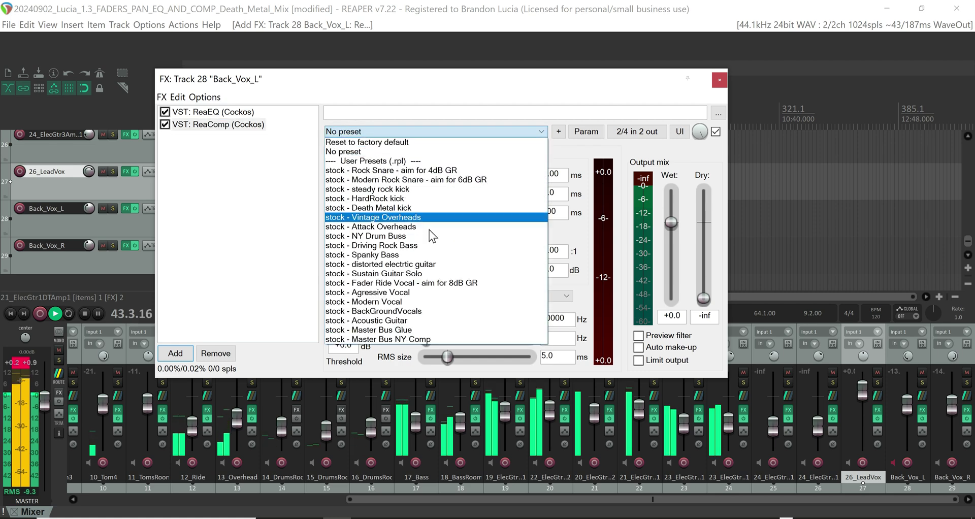
pyautogui.click(421, 311)
pyautogui.click(719, 80)
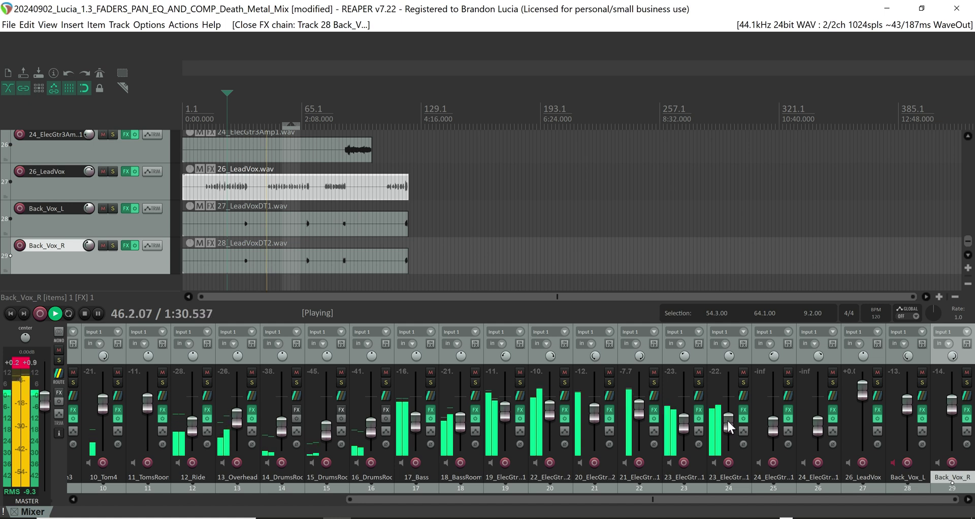
# Lower the faders of guitar tracks 23 and 24 (23_ElecGtr2Amp1), selecting both to adjust them together during playback.
pyautogui.click(729, 421)
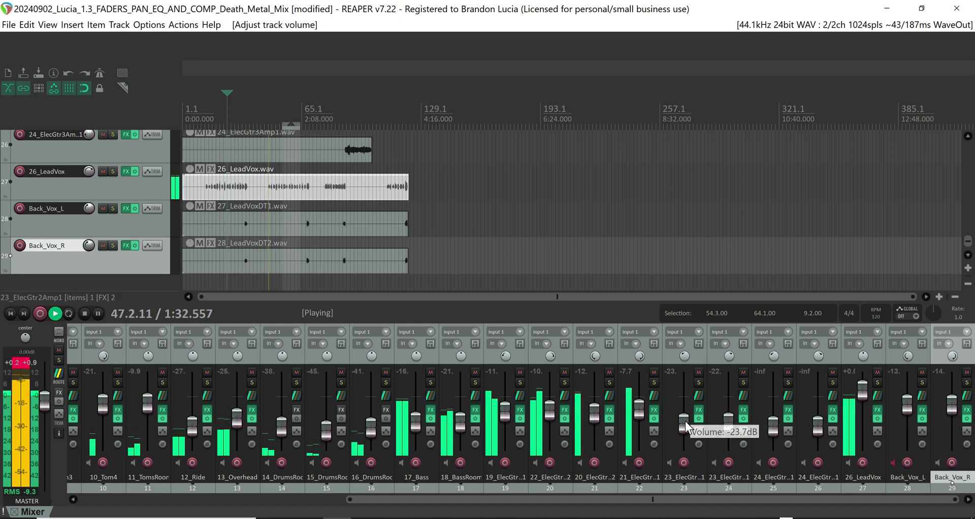
pyautogui.click(687, 489)
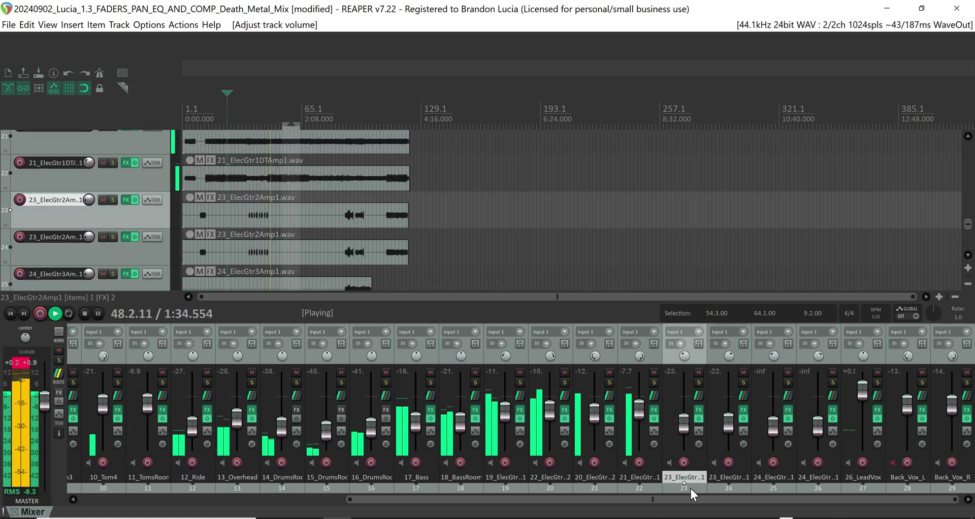
pyautogui.keyDown('ctrl'); pyautogui.click(724, 460); pyautogui.keyUp('ctrl')
pyautogui.scroll(-3, 730, 420)
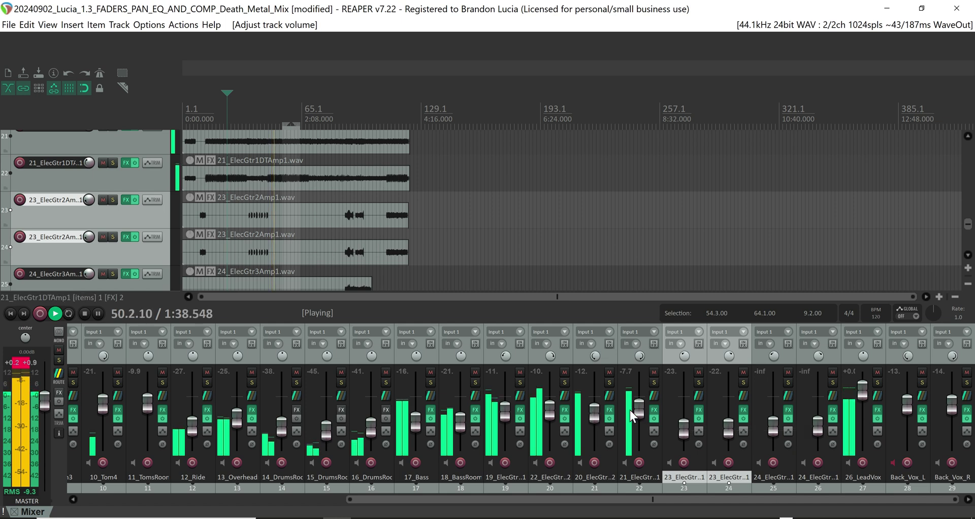
# Lower the track 22 guitar fader, bring the track 19 guitar fader to -13.2 dB, and reset the master peak meter.
pyautogui.scroll(-3, 641, 413)
pyautogui.scroll(-3, 594, 418)
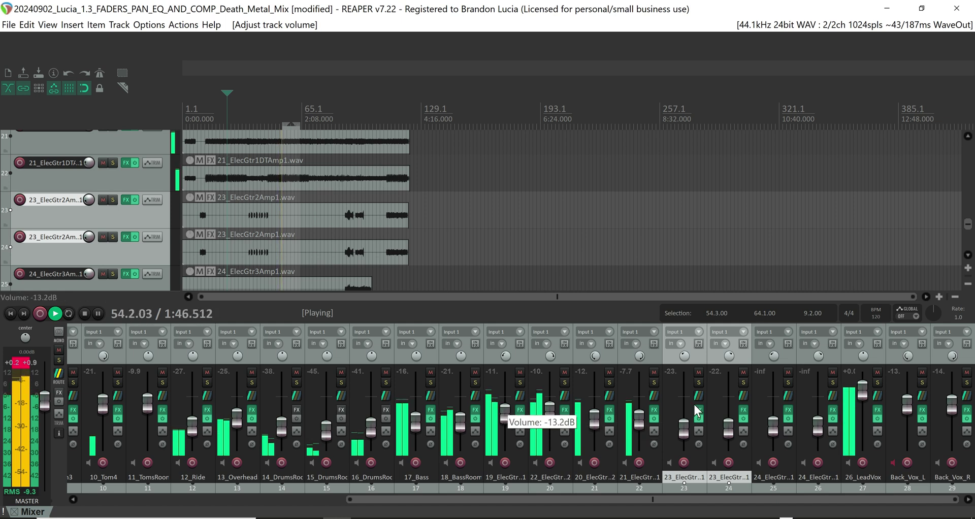
pyautogui.click(7, 364)
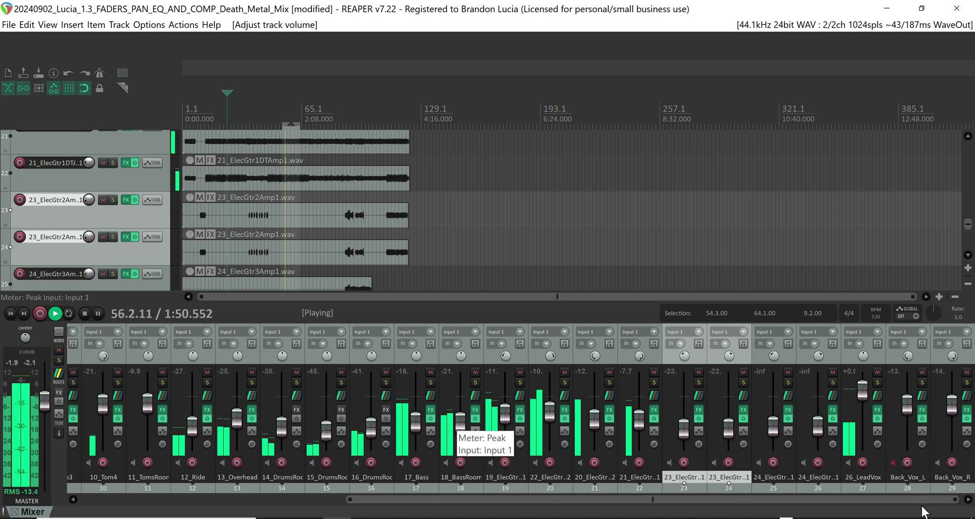
# Set the wet output of the 26_LeadVox ReaComp to +2.7 dB, clearing the track's clip indicator while adjusting.
pyautogui.click(879, 410)
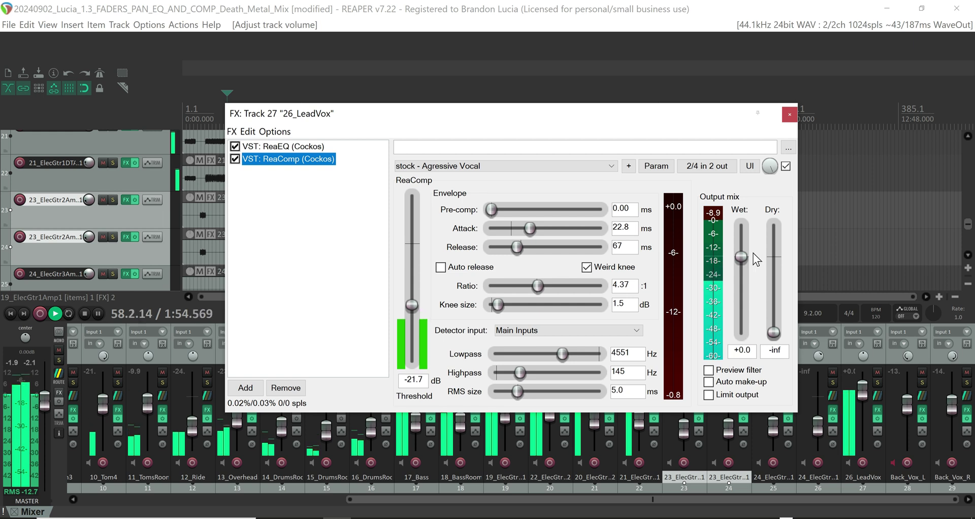
pyautogui.moveTo(741, 258); pyautogui.dragTo(745, 236)
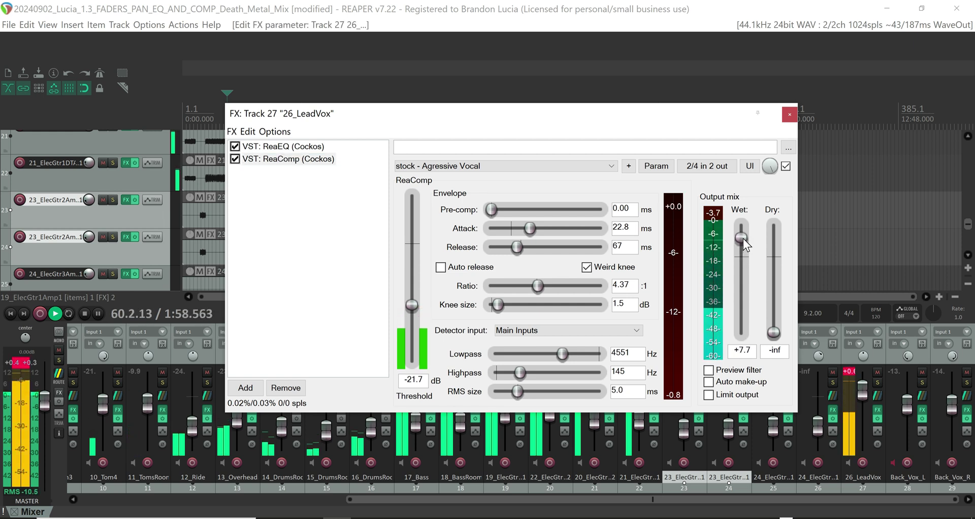
pyautogui.moveTo(744, 242); pyautogui.dragTo(742, 250)
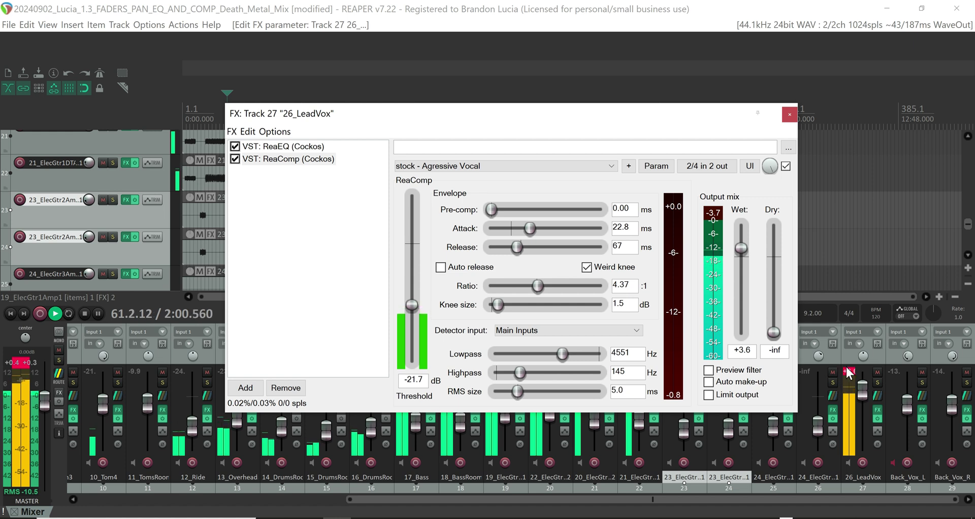
pyautogui.click(846, 370)
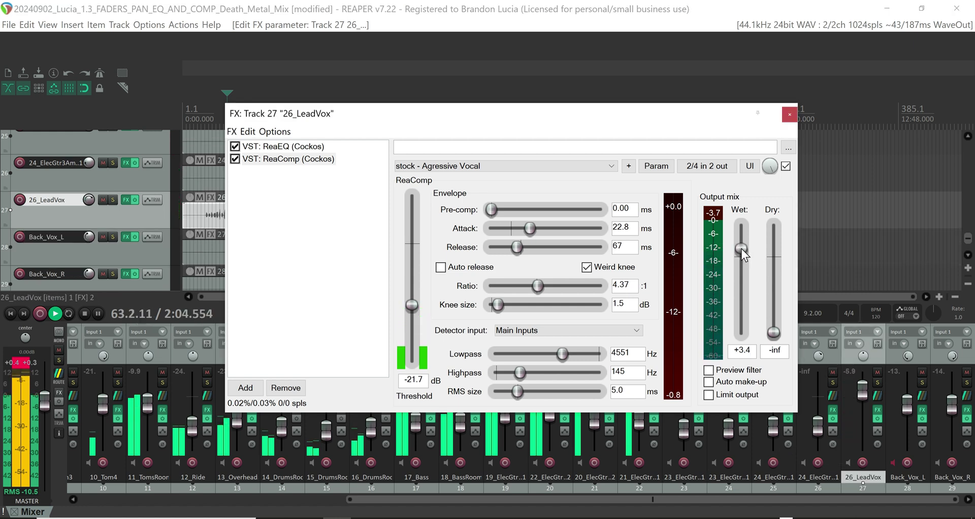
pyautogui.moveTo(742, 249); pyautogui.dragTo(742, 251)
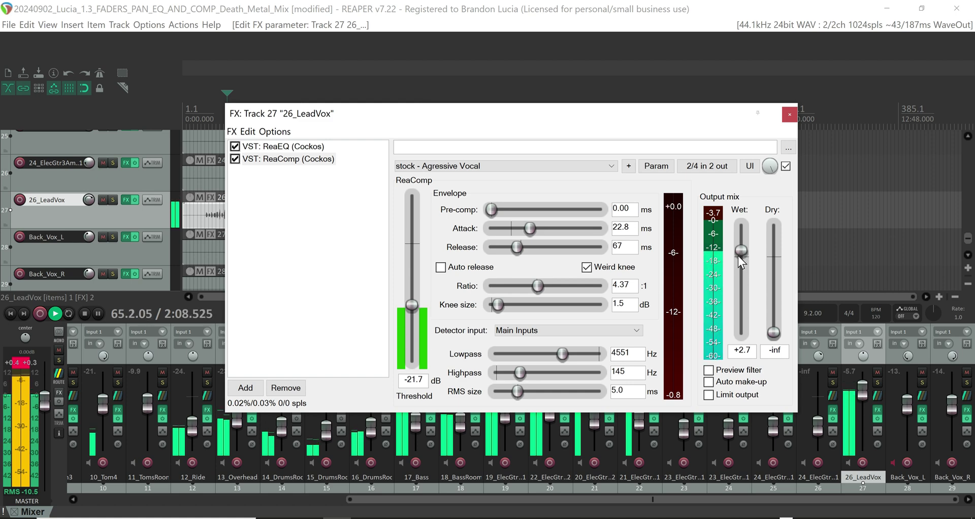
# Open the Back_Vox_R effects chain and add ReaComp after its ReaEQ.
pyautogui.click(966, 410)
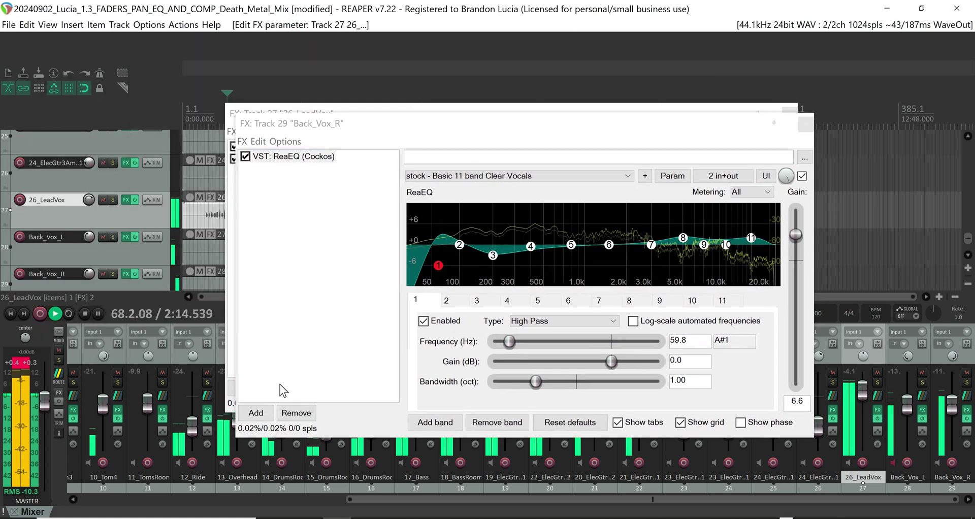
pyautogui.click(259, 415)
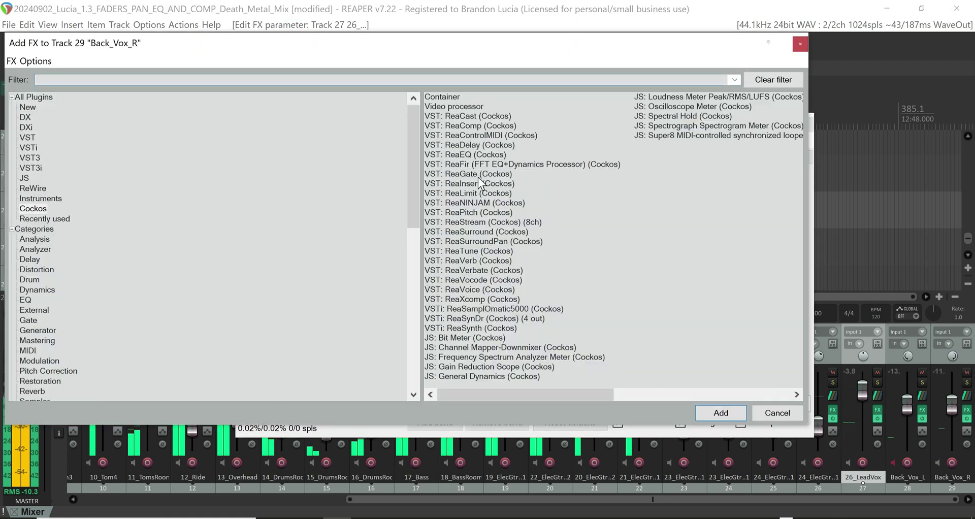
pyautogui.click(476, 125)
pyautogui.click(719, 415)
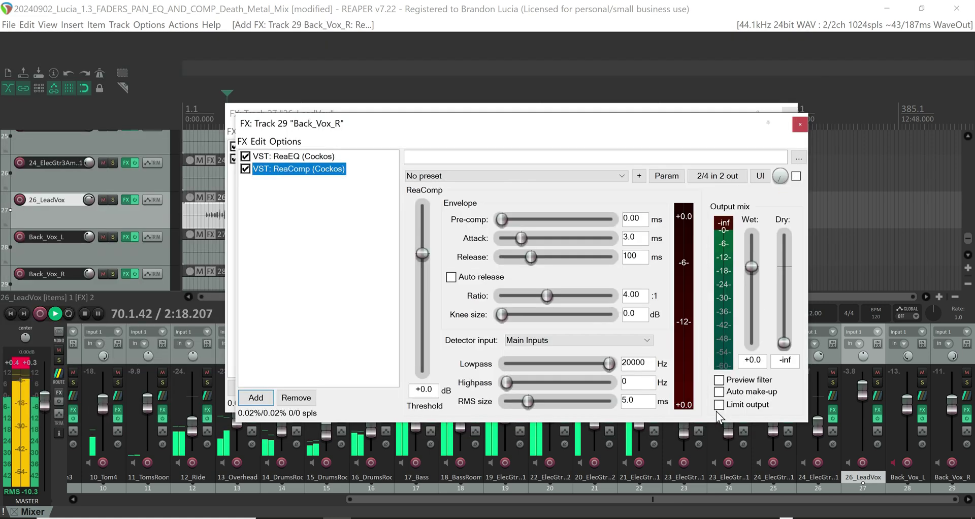
# Load the "stock - BackGroundVocals" preset in Back_Vox_R's ReaComp, close both open effects chains and stop playback.
pyautogui.click(523, 175)
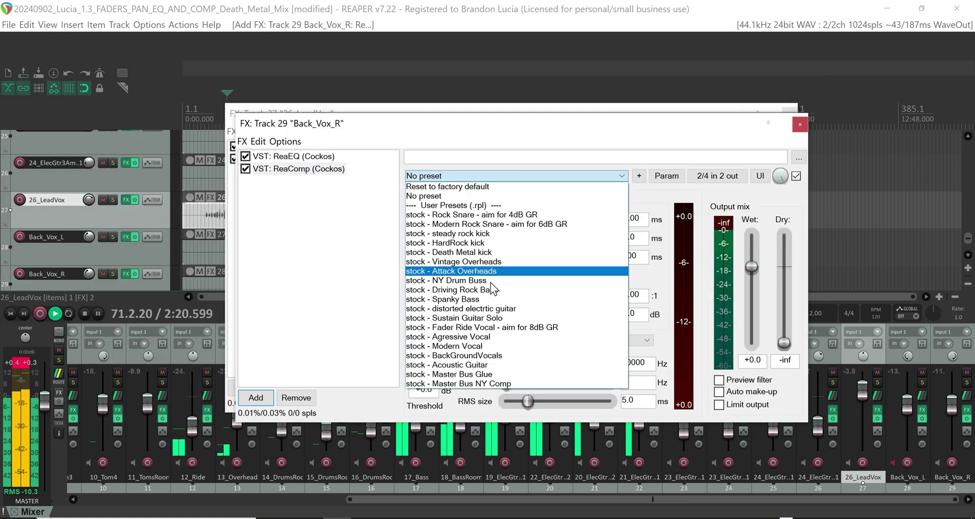
pyautogui.click(491, 356)
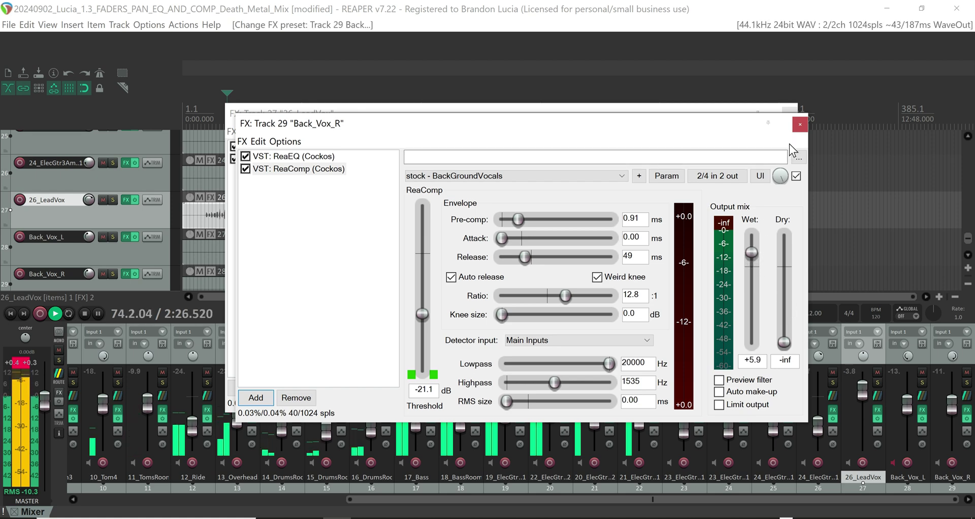
pyautogui.click(800, 125)
pyautogui.click(789, 109)
pyautogui.press('space')
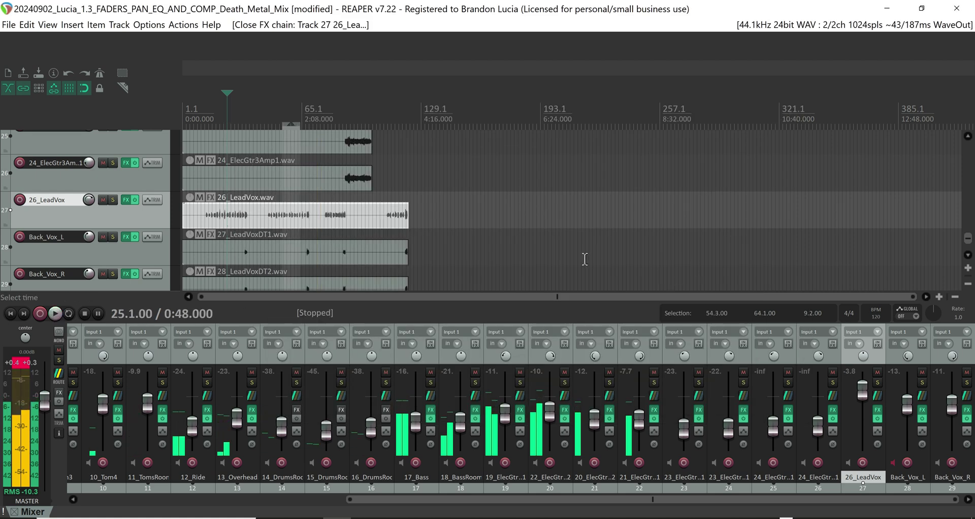
# Play the mix from 63.1.00 into the backing vocal entry, resetting the master peak meter, and stop playback.
pyautogui.click(288, 215)
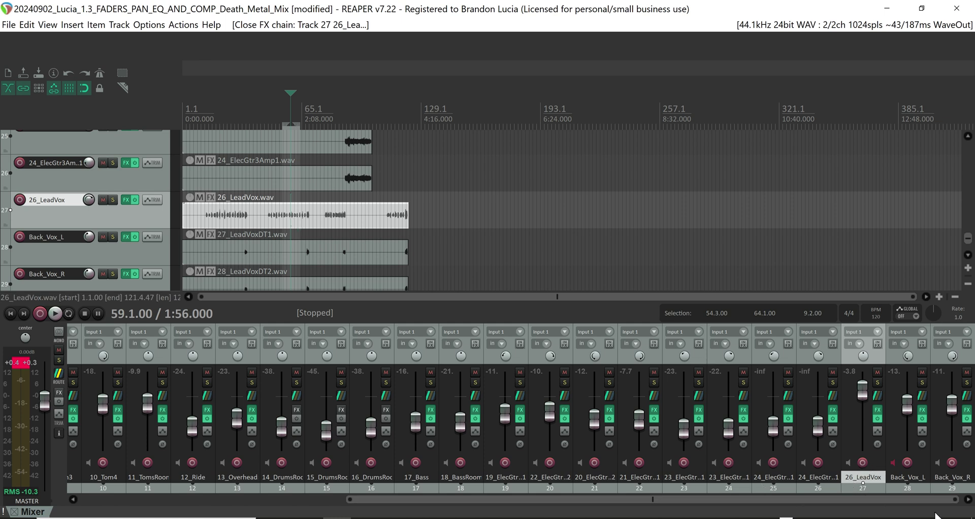
pyautogui.moveTo(953, 506); pyautogui.dragTo(704, 447)
pyautogui.click(298, 218)
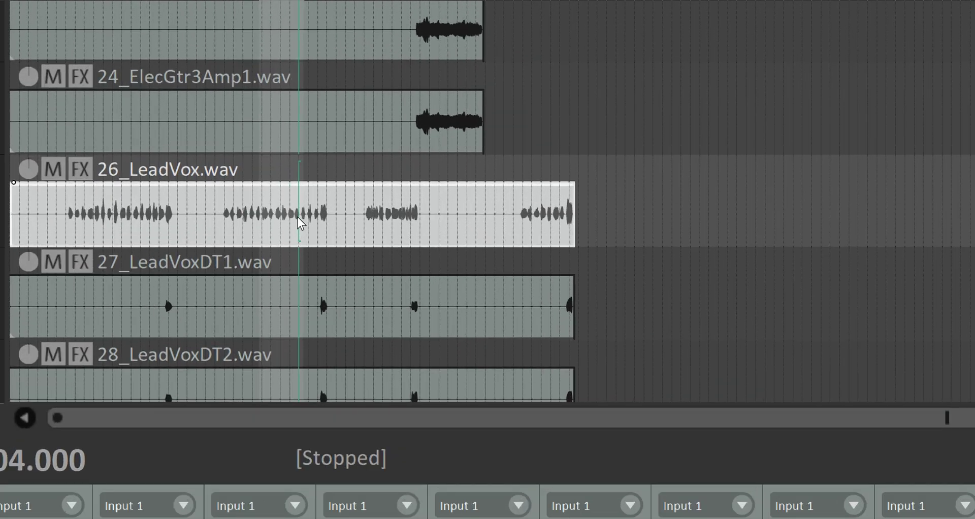
pyautogui.press('pagedown')
pyautogui.press('pagedown')
pyautogui.press('pagedown')
pyautogui.press('pagedown')
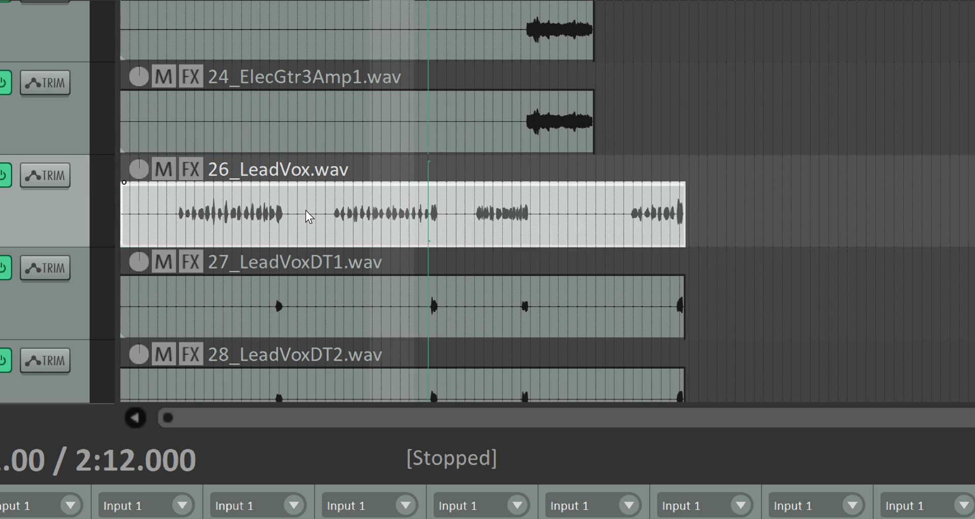
pyautogui.click(309, 217)
pyautogui.press('space')
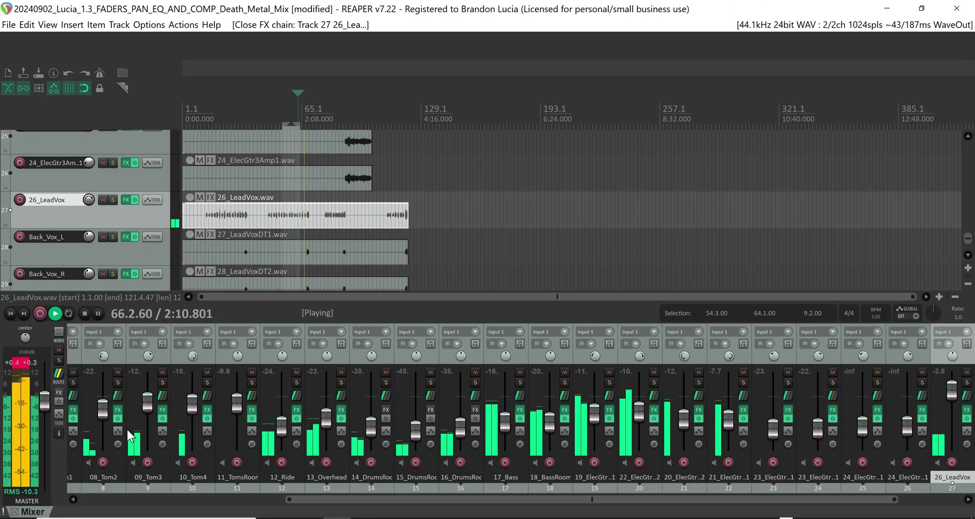
pyautogui.click(24, 366)
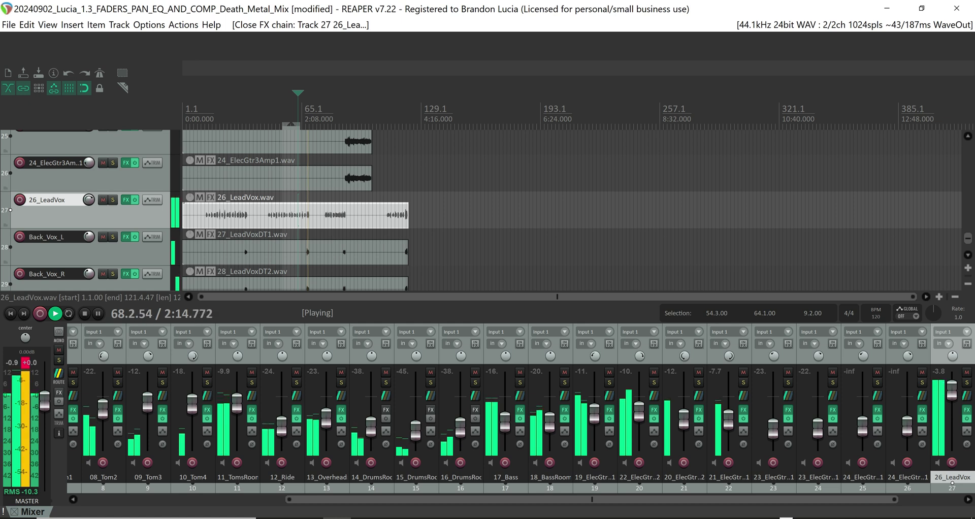
pyautogui.press('space')
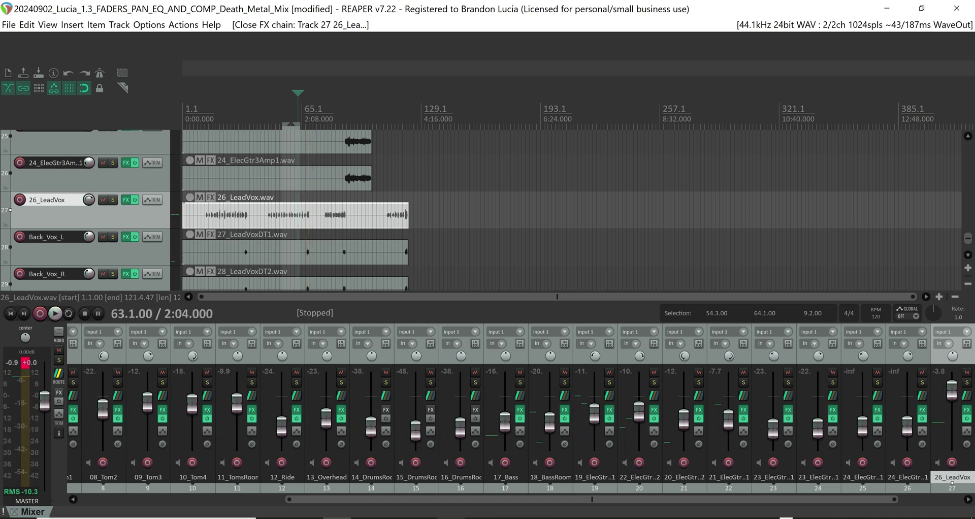
# Lower the 26_LeadVox fader slightly, reset the master peak meter and replay the section from 63.1.00.
pyautogui.moveTo(508, 501); pyautogui.dragTo(654, 500)
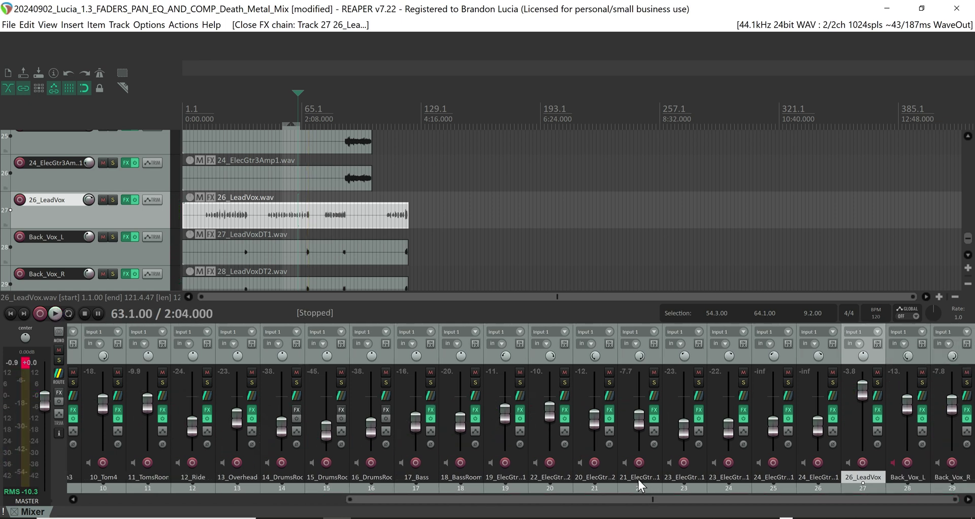
pyautogui.moveTo(860, 395)
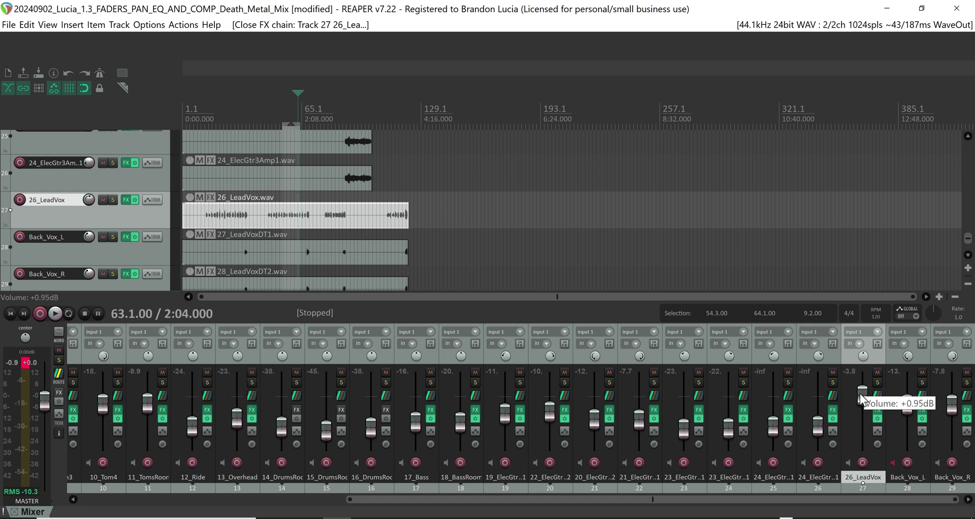
pyautogui.scroll(-4, 860, 395)
pyautogui.scroll(-1, 863, 396)
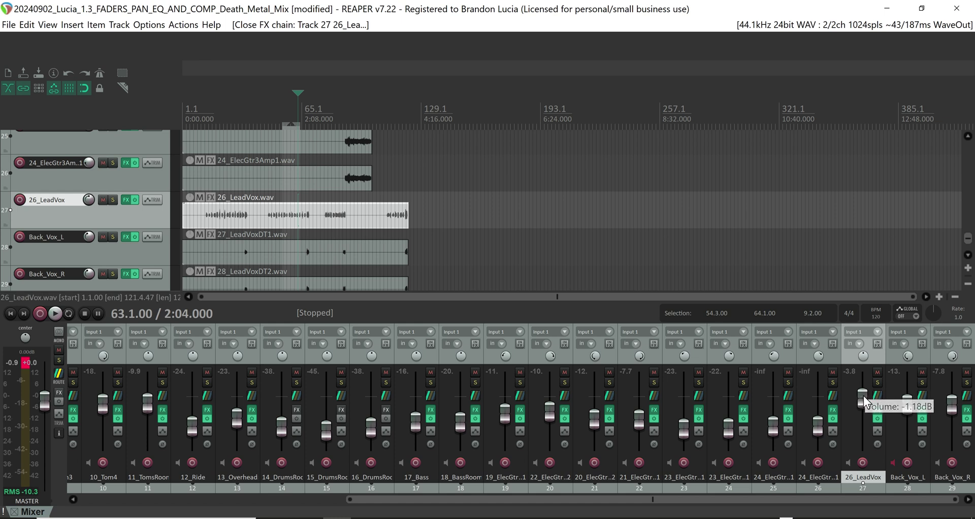
pyautogui.scroll(-1, 864, 395)
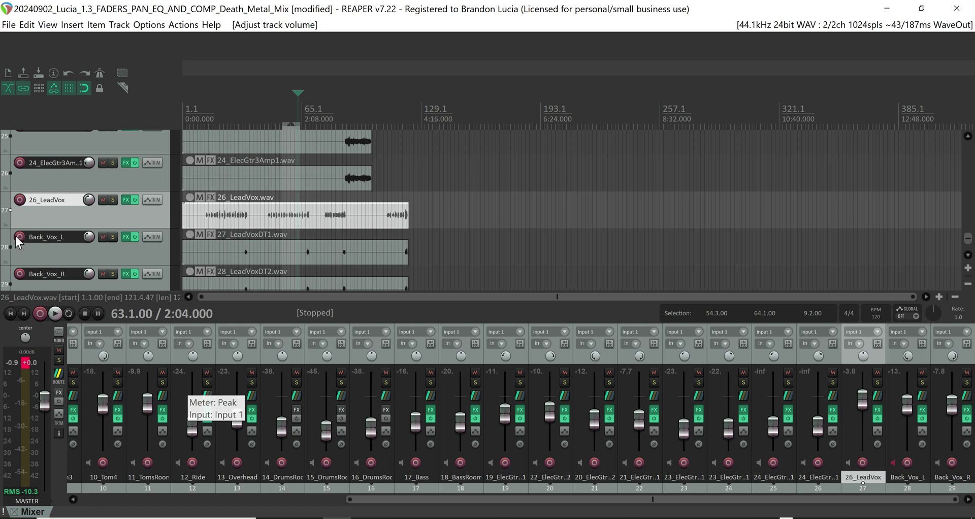
pyautogui.click(26, 359)
pyautogui.press('space')
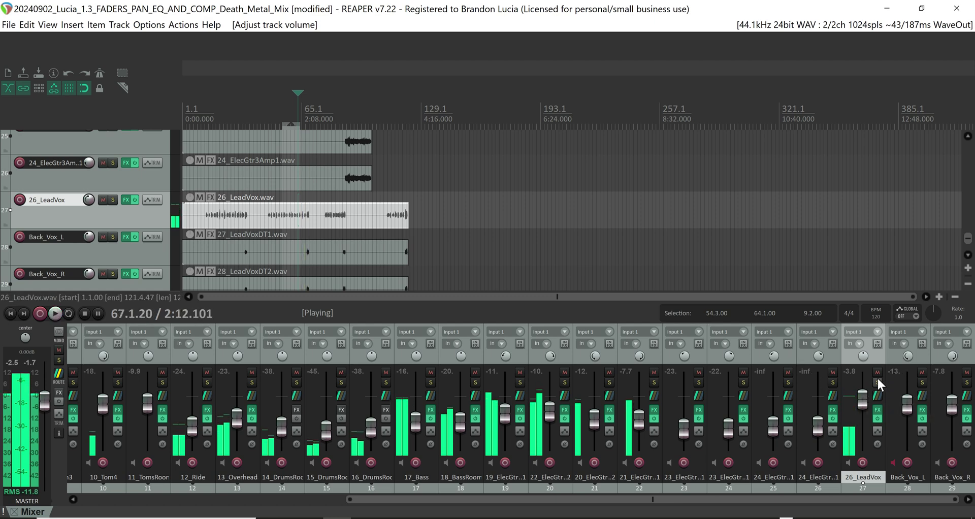
# Stop playback, open the 26_LeadVox effects chain and raise ReaComp's wet output level to +3.9 dB.
pyautogui.press('space')
pyautogui.click(877, 409)
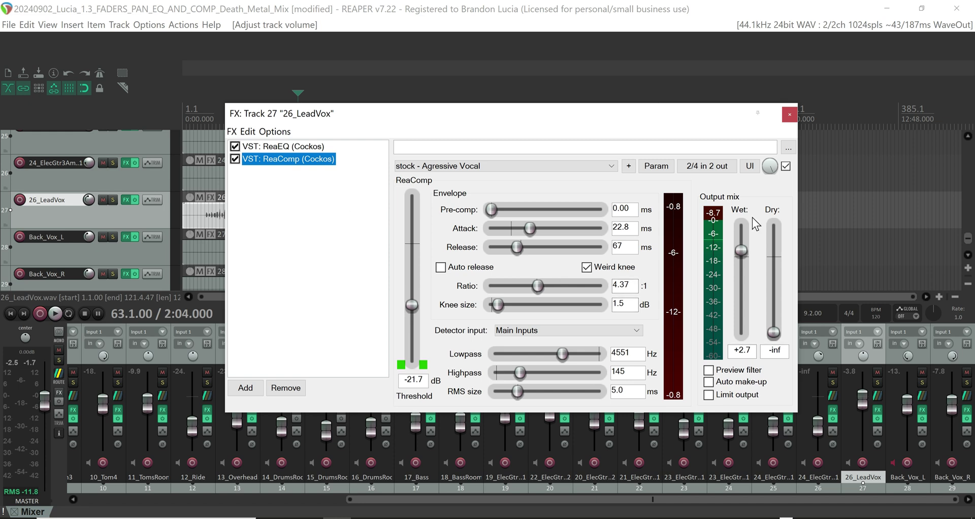
pyautogui.click(742, 251)
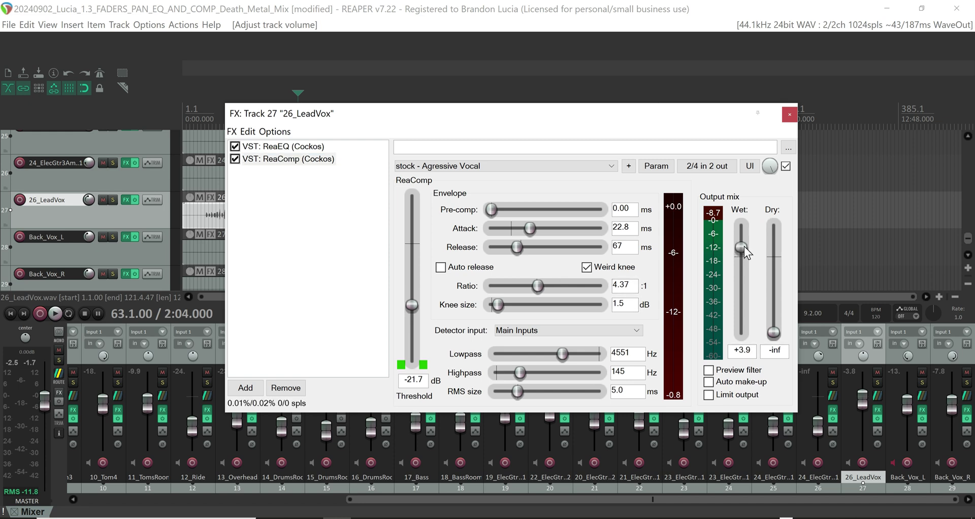
# In 26_LeadVox's ReaEQ, set band 8 to +4.2 dB at 5000 Hz and band 3 to -3.9 dB at 212.1 Hz, and close the chain.
pyautogui.click(286, 149)
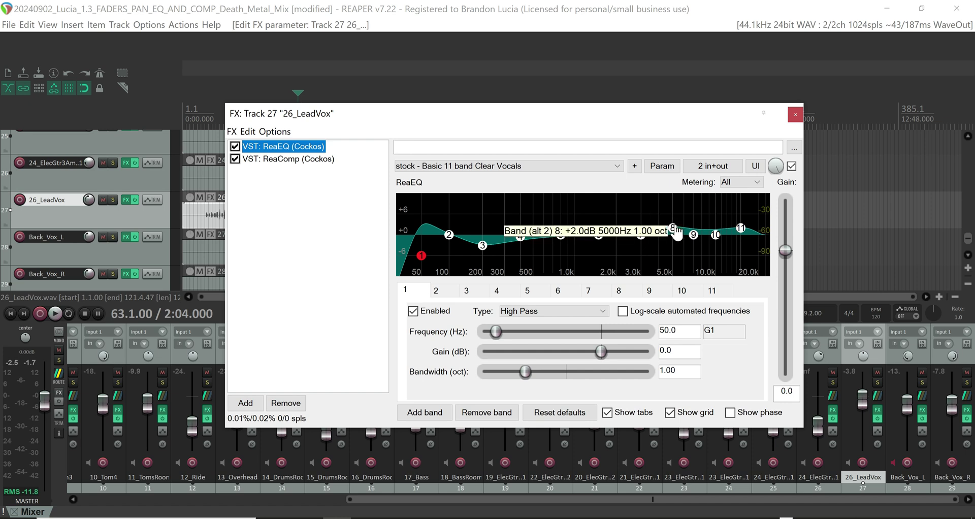
pyautogui.moveTo(673, 227); pyautogui.dragTo(676, 223)
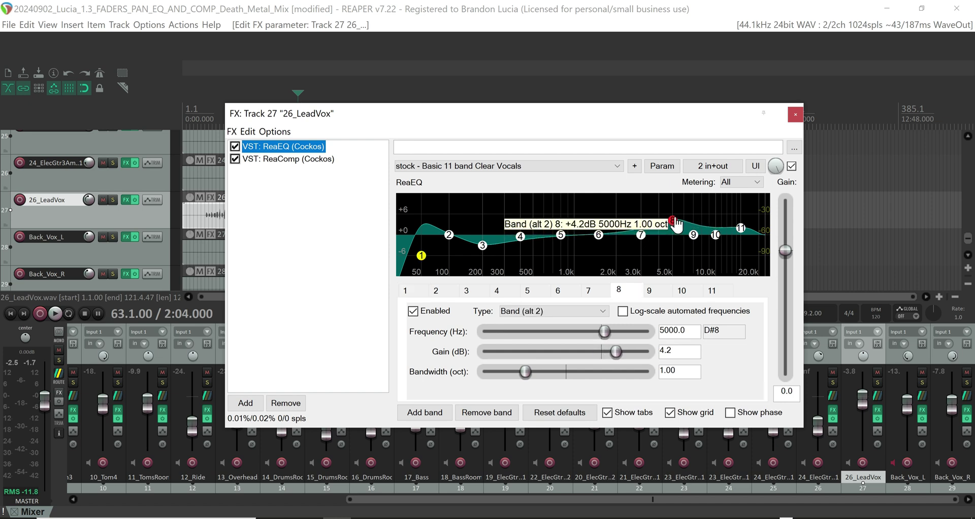
pyautogui.click(484, 248)
pyautogui.moveTo(484, 248); pyautogui.dragTo(486, 248)
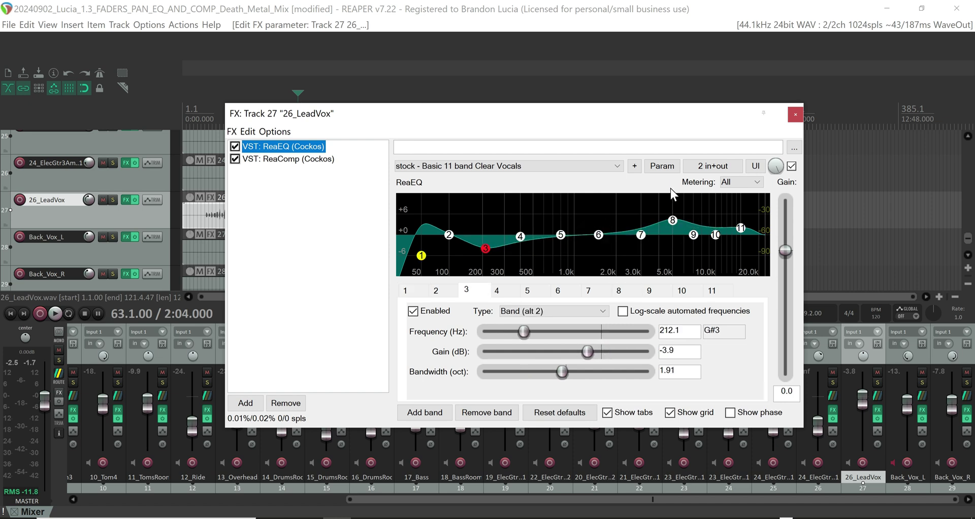
pyautogui.click(793, 116)
# Replay the section from 63.1.00 to check the adjusted lead vocal, and stop playback.
pyautogui.press('space')
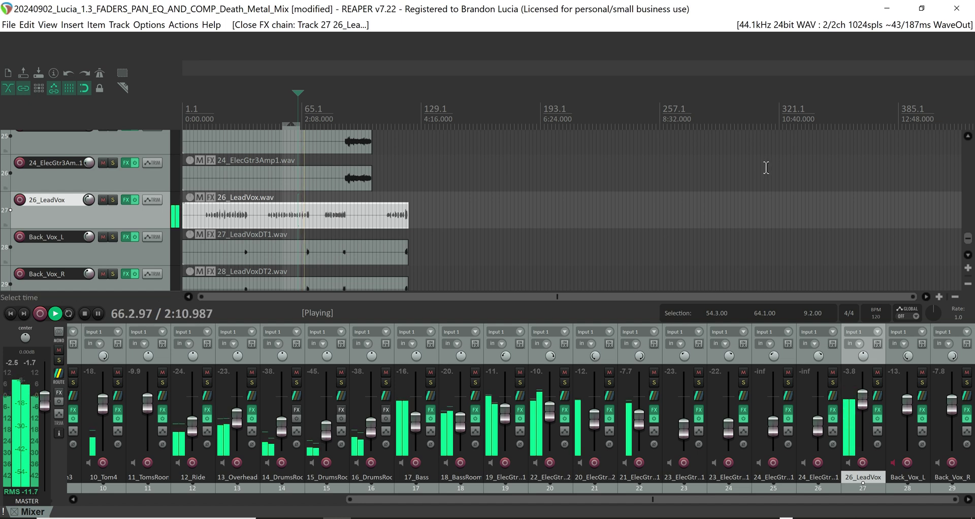
pyautogui.press('space')
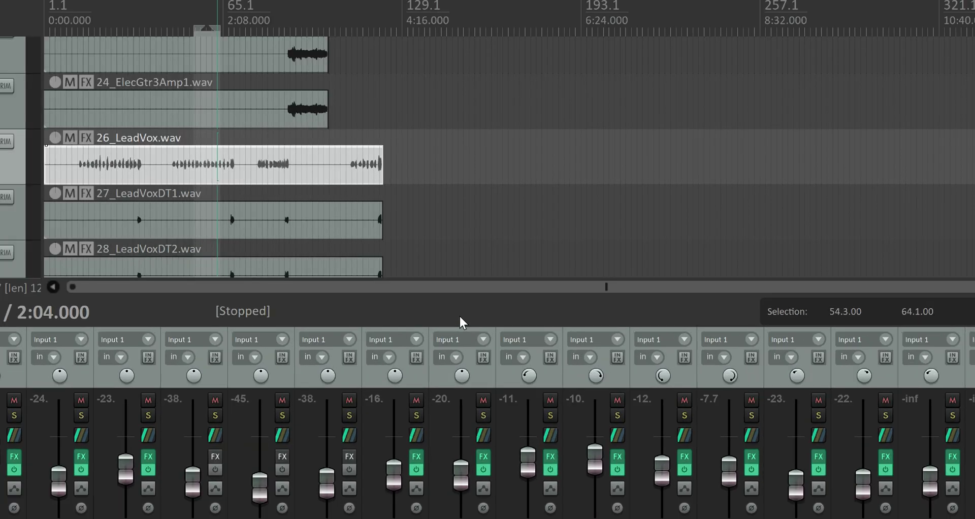
pyautogui.press('space')
pyautogui.press('super')
pyautogui.press('space')
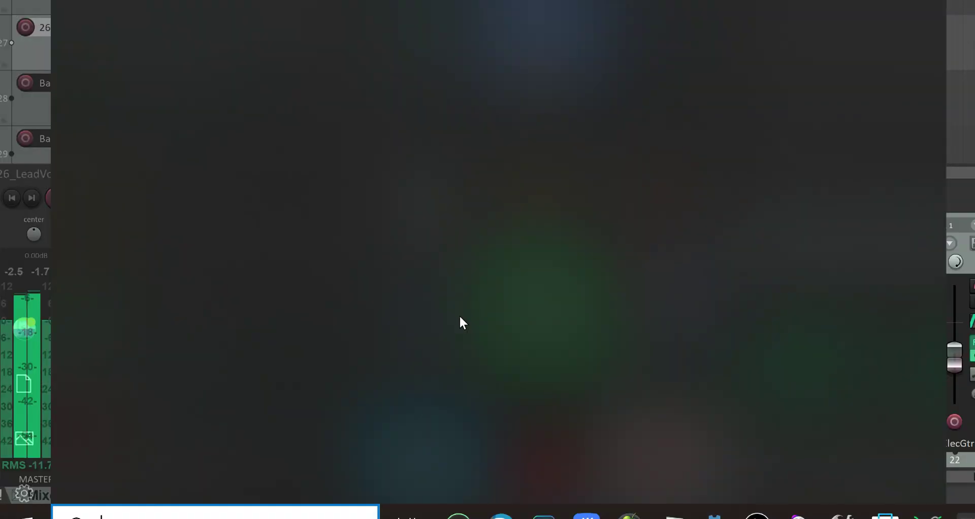
pyautogui.press('Escape')
pyautogui.press('space')
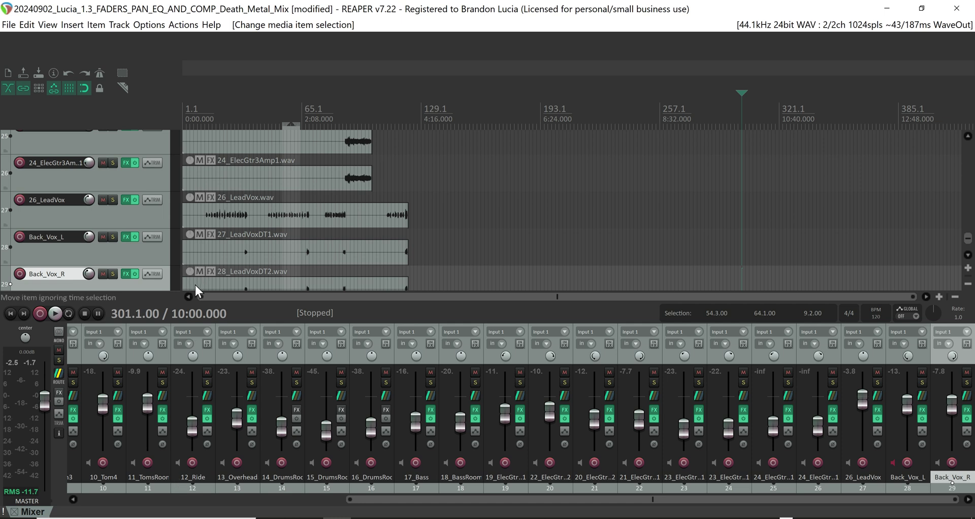
# Return to the project start, widen the timeline view and place the edit cursor at 2.1.00 on the 17_Bass track.
pyautogui.press('Home')
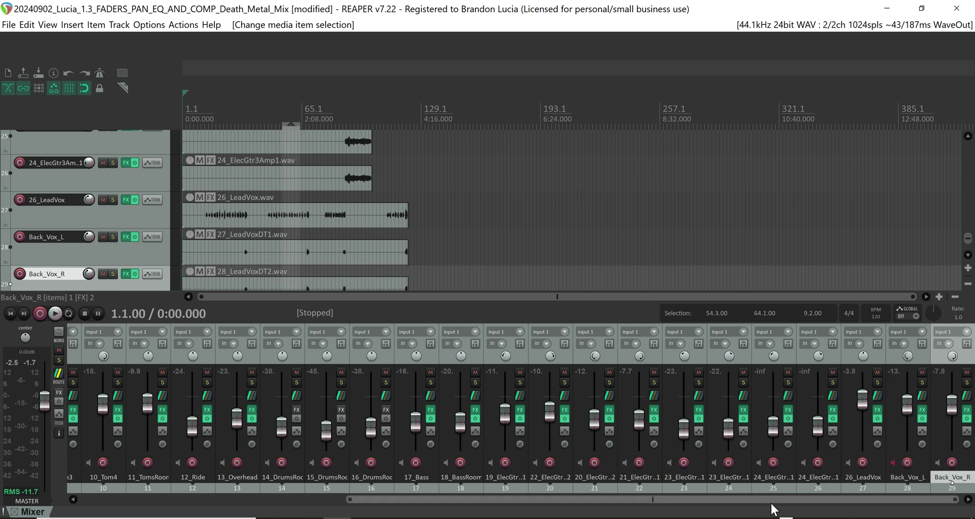
pyautogui.moveTo(772, 501); pyautogui.dragTo(488, 493)
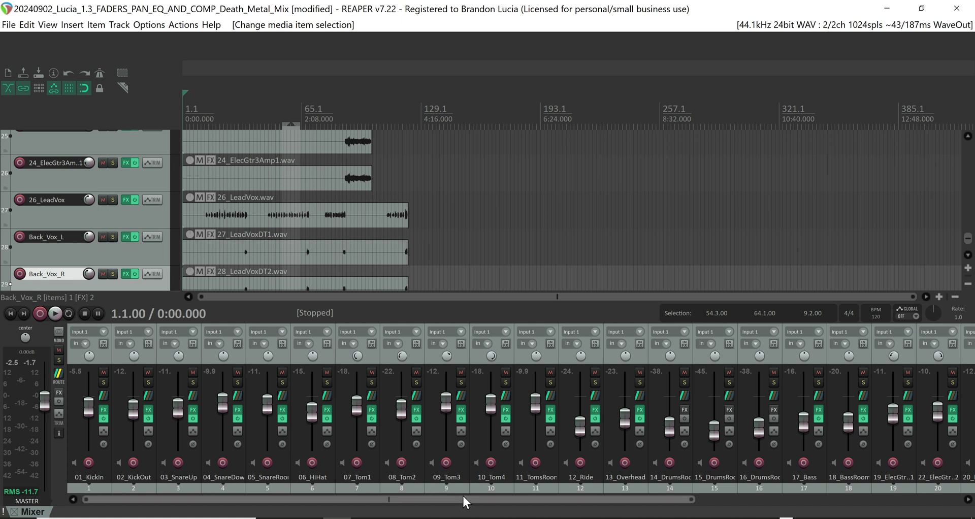
pyautogui.moveTo(463, 498); pyautogui.dragTo(480, 488)
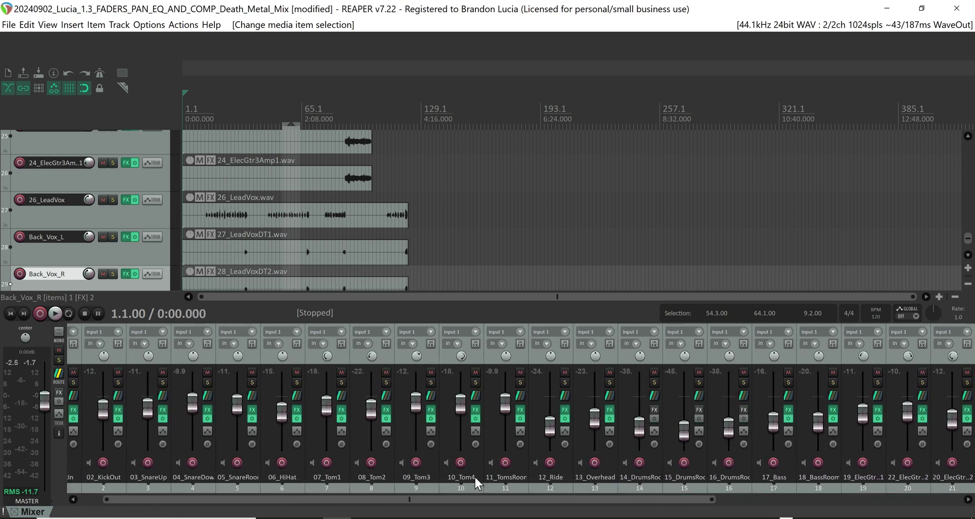
pyautogui.click(431, 168)
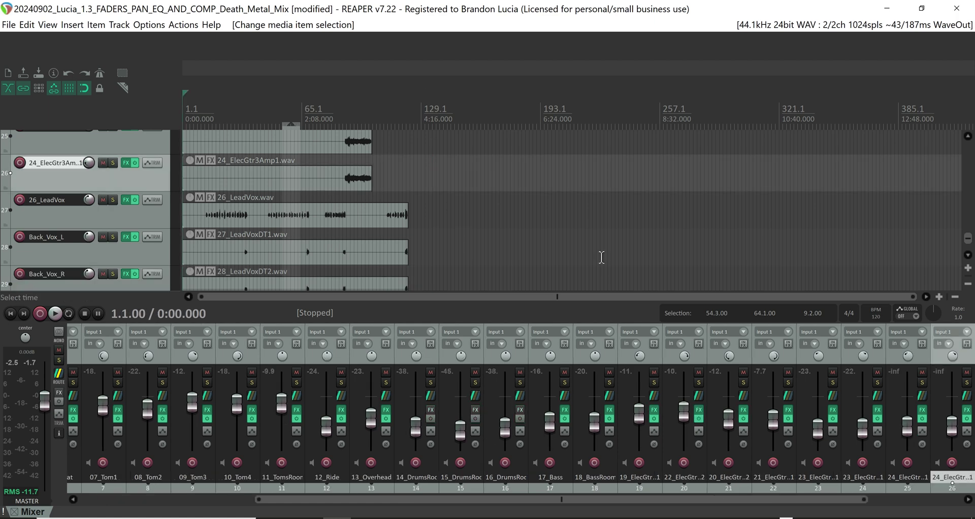
pyautogui.click(939, 296)
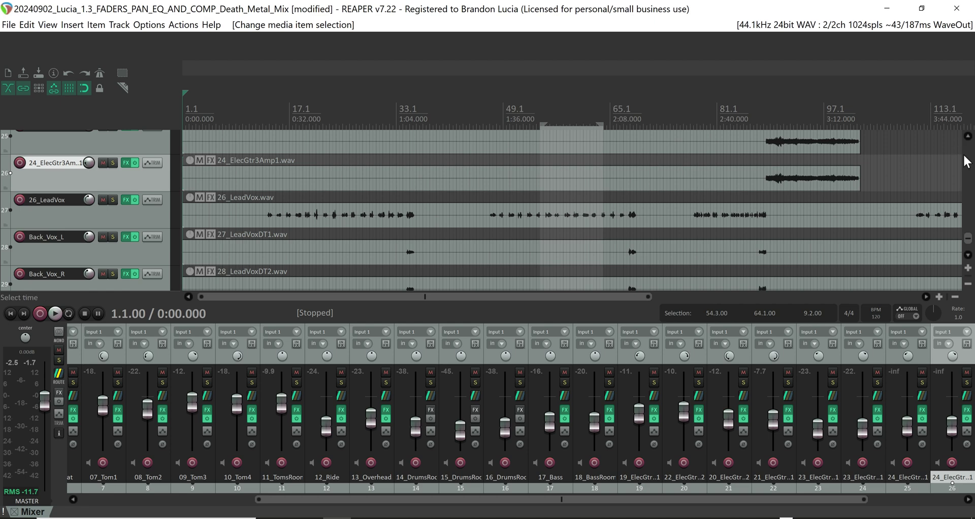
pyautogui.moveTo(969, 238); pyautogui.dragTo(968, 204)
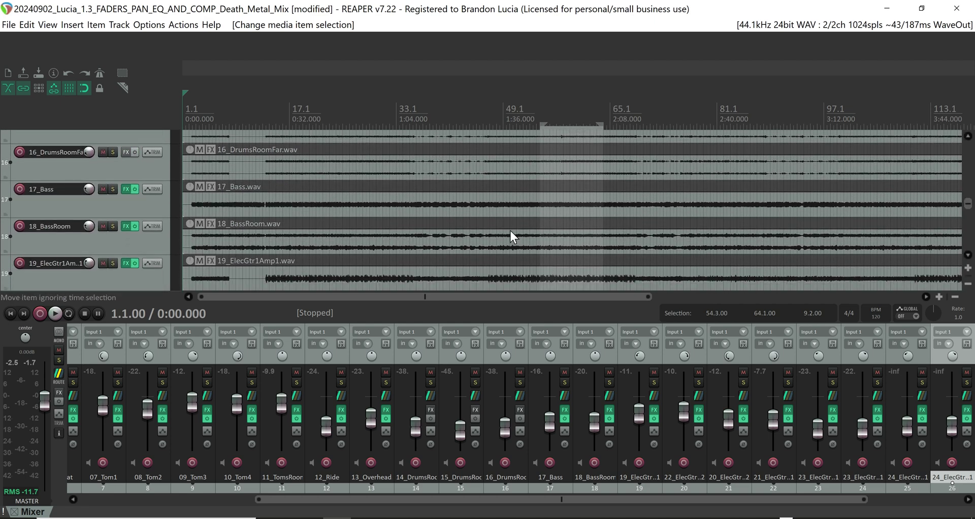
pyautogui.click(191, 203)
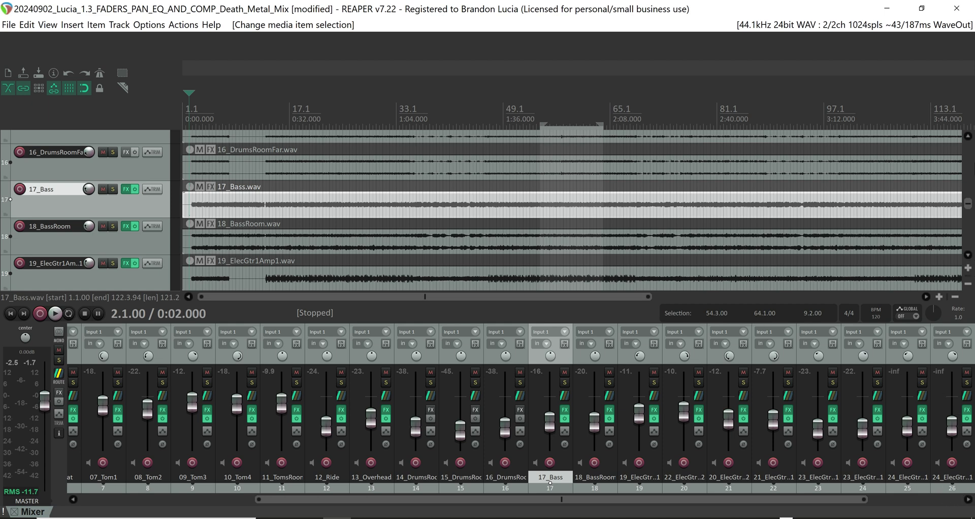
# Examine the guitar and vocal tracks in the arrangement and the whole range of mixer channels from 01_KickIn to Back_Vox_R.
pyautogui.click(969, 268)
pyautogui.click(967, 285)
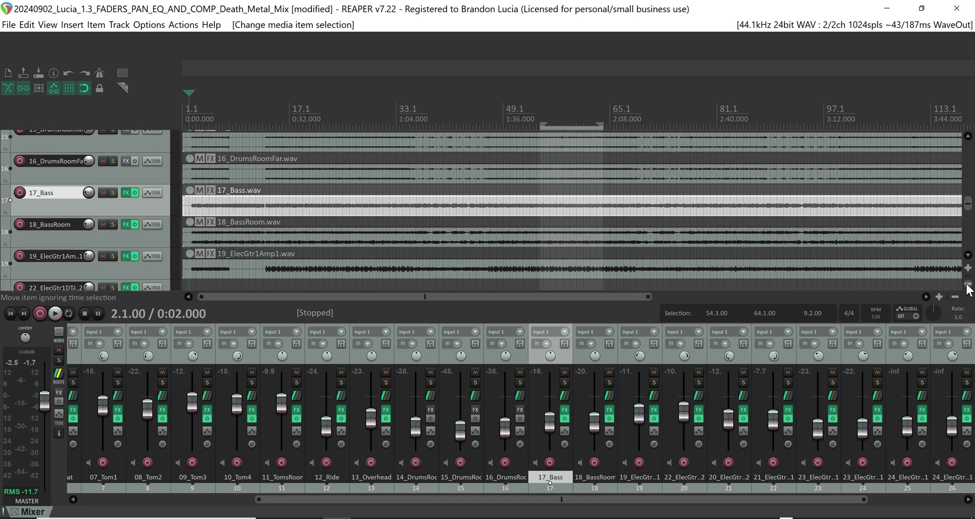
pyautogui.click(967, 285)
pyautogui.click(968, 284)
pyautogui.click(967, 284)
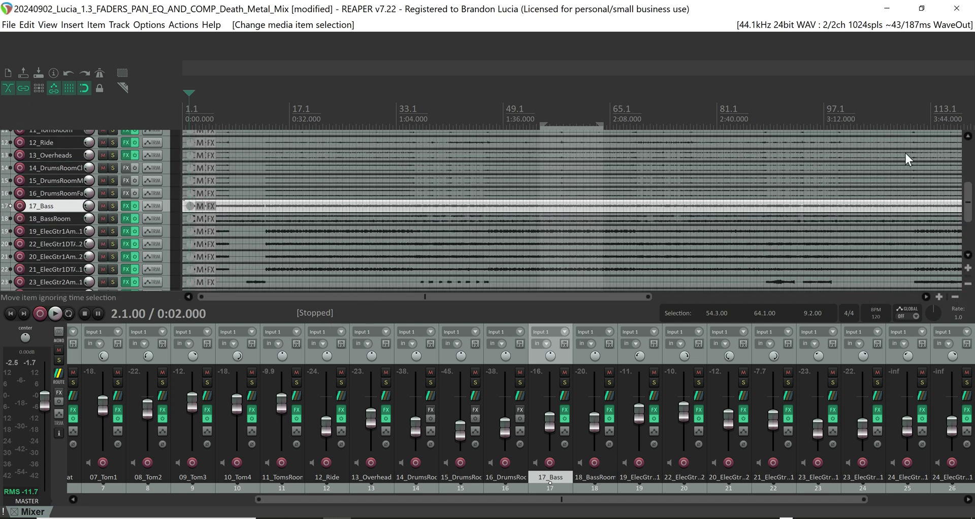
pyautogui.scroll(-1, 966, 255)
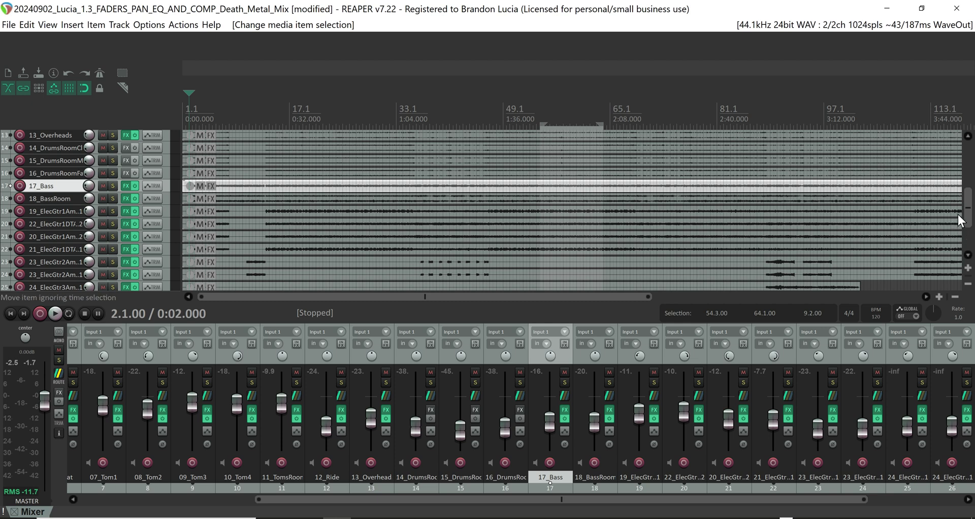
pyautogui.moveTo(960, 221)
pyautogui.mouseDown()
pyautogui.moveTo(960, 179)
pyautogui.moveTo(969, 234)
pyautogui.mouseUp()
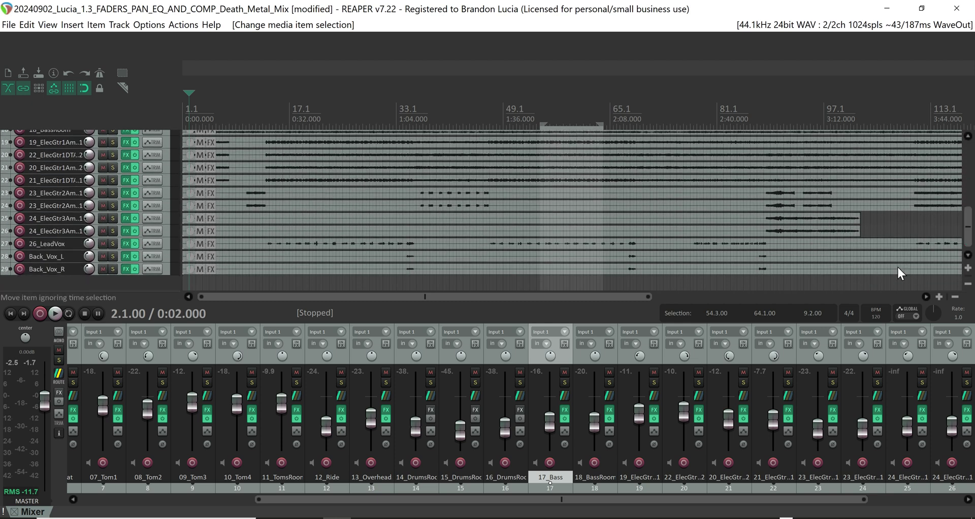
pyautogui.click(967, 269)
pyautogui.click(968, 269)
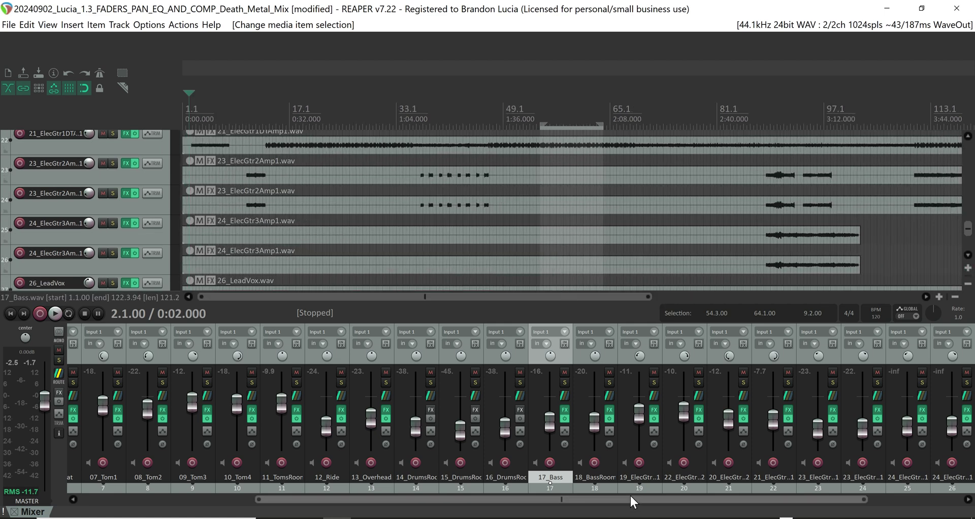
pyautogui.moveTo(632, 498); pyautogui.dragTo(743, 488)
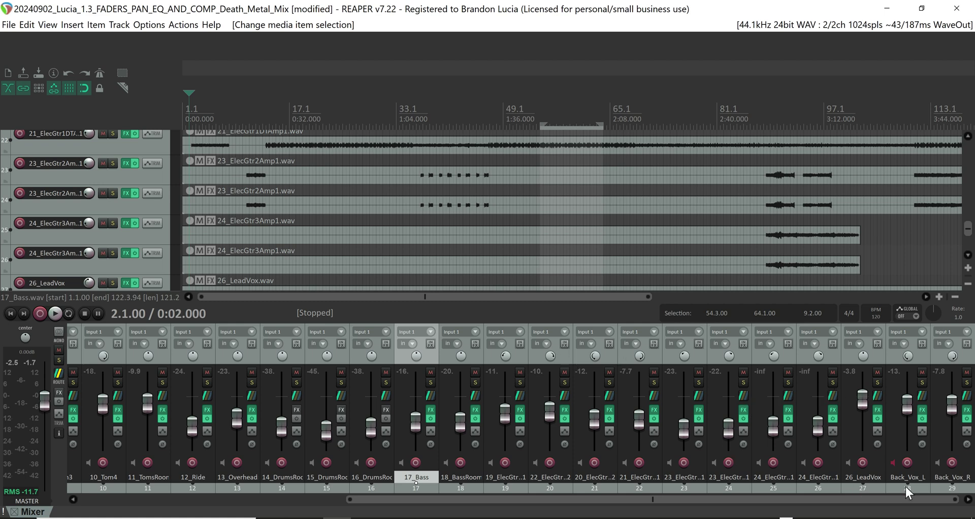
pyautogui.moveTo(898, 499); pyautogui.dragTo(529, 479)
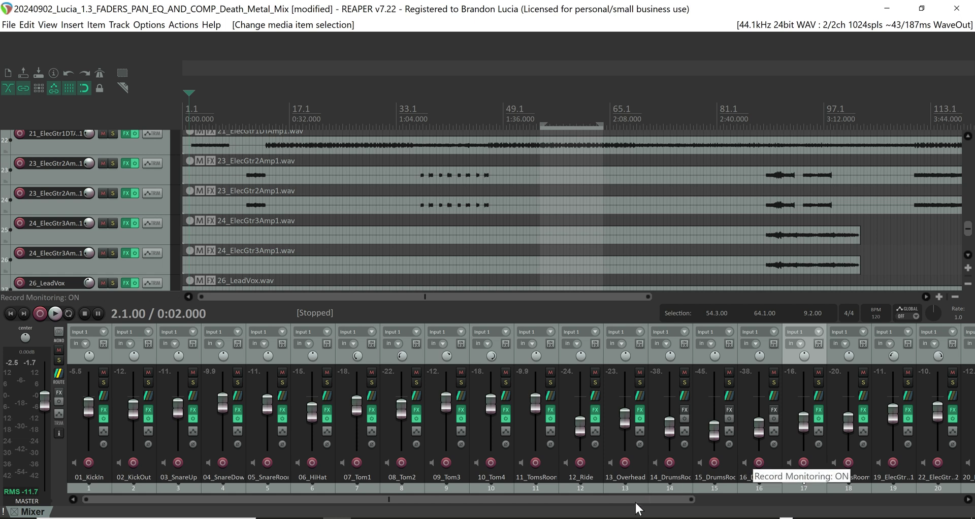
pyautogui.moveTo(641, 500); pyautogui.dragTo(877, 495)
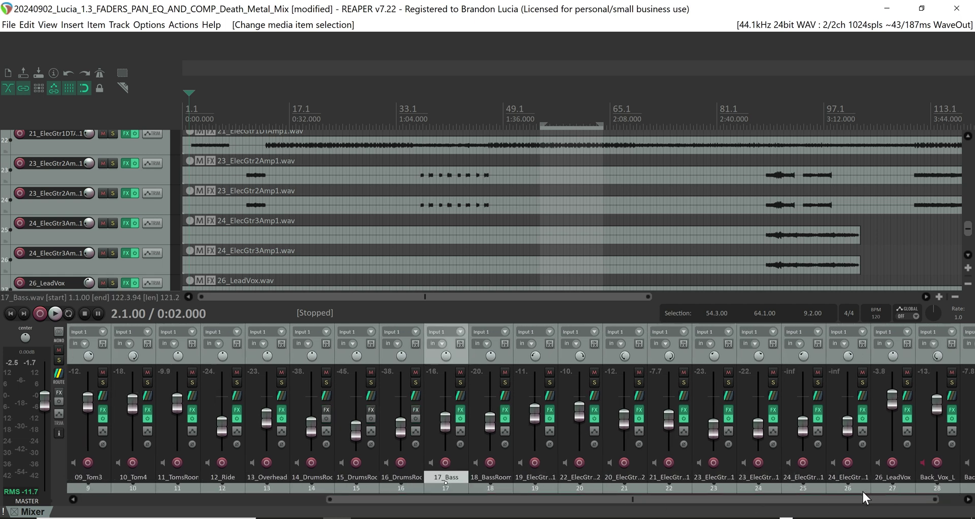
# Extend the time selection to span 1.3.00 to 122.1.00 and play the mix from 2.1.00, checking levels across all channels.
pyautogui.moveTo(540, 126); pyautogui.dragTo(185, 174)
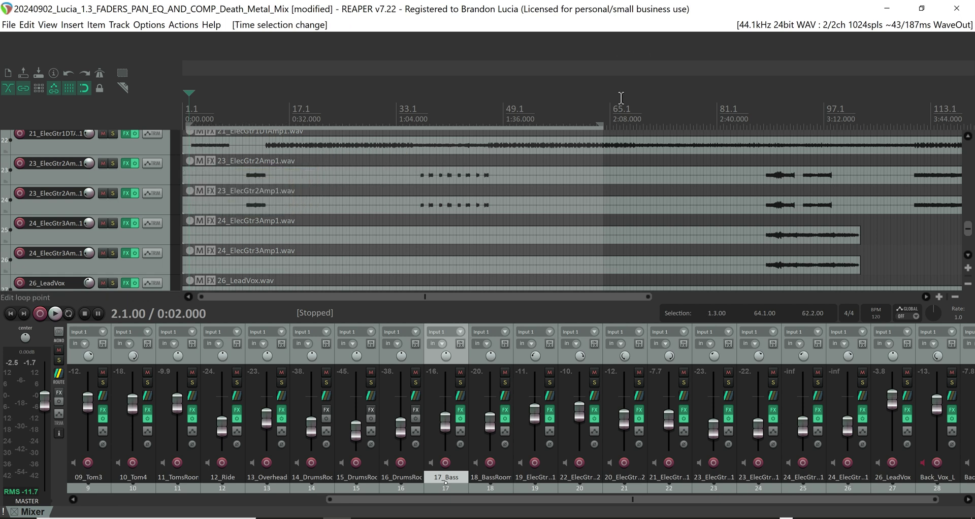
pyautogui.moveTo(602, 127); pyautogui.dragTo(797, 135)
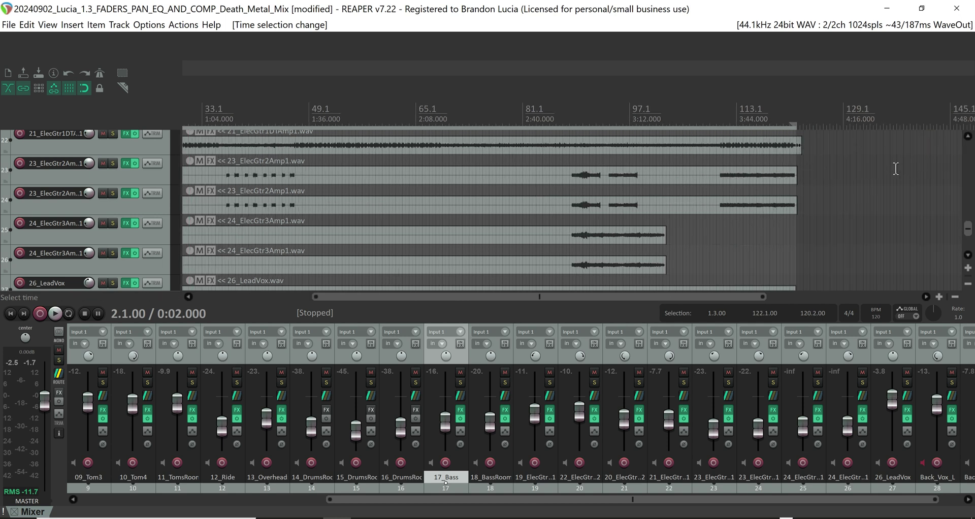
pyautogui.press('space')
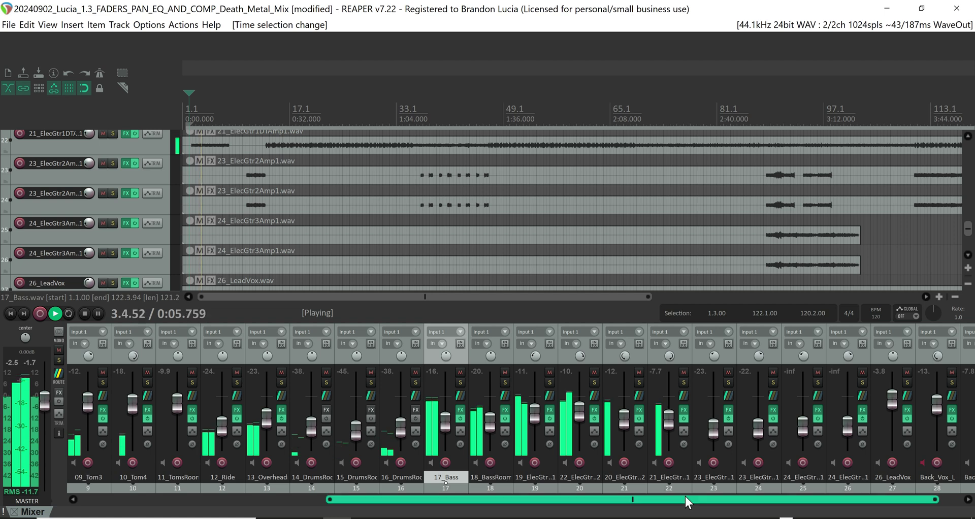
pyautogui.moveTo(684, 496); pyautogui.dragTo(441, 497)
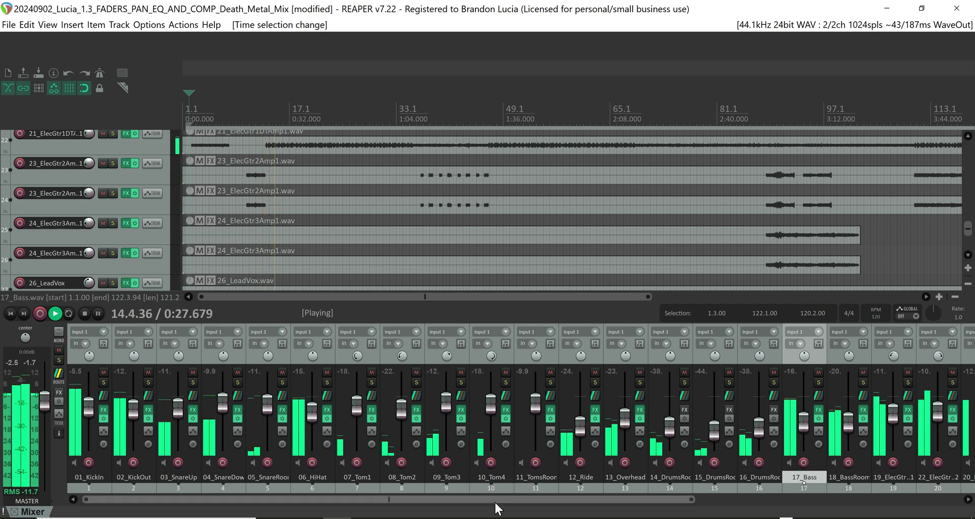
pyautogui.moveTo(495, 503); pyautogui.dragTo(859, 495)
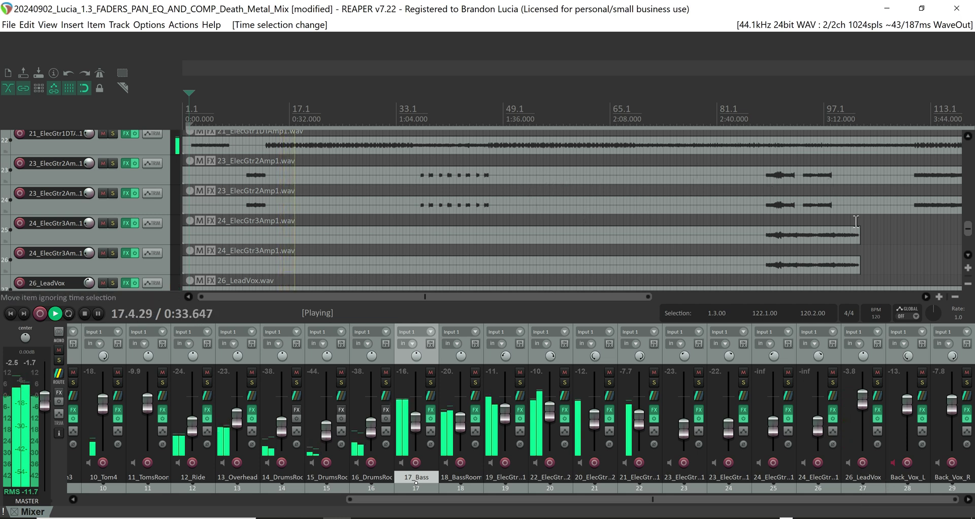
# Enlarge the 26_LeadVox track's height and zoom the timeline in on its first vocal passages during playback.
pyautogui.moveTo(967, 223); pyautogui.dragTo(968, 243)
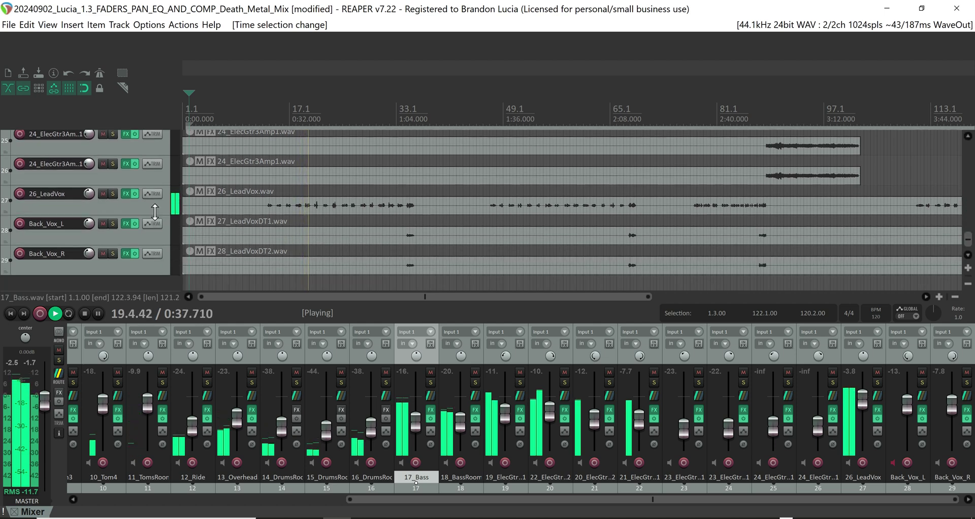
pyautogui.moveTo(155, 211); pyautogui.dragTo(147, 295)
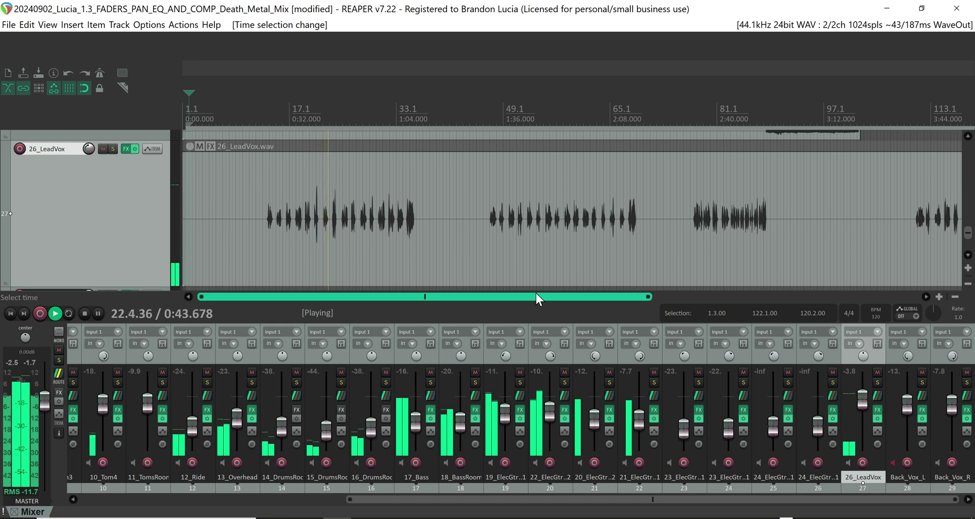
pyautogui.click(939, 296)
pyautogui.click(939, 297)
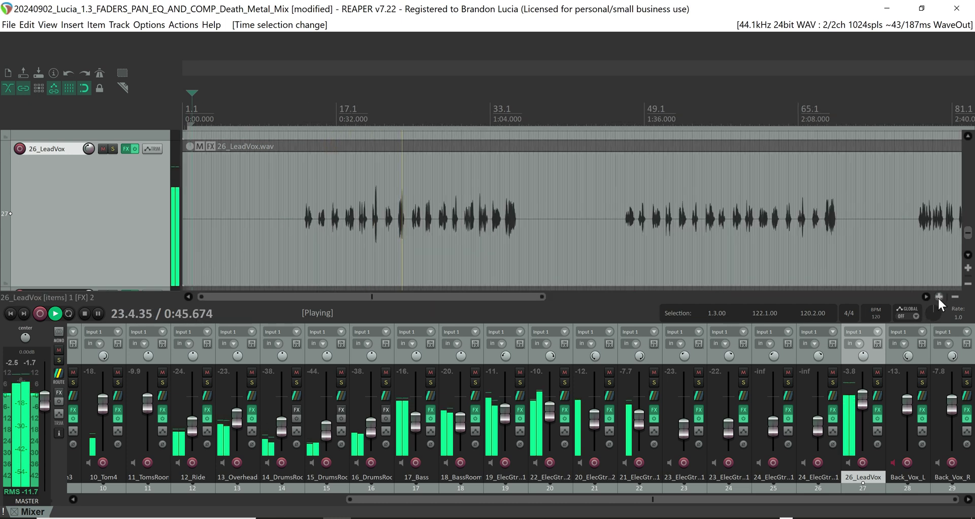
pyautogui.click(938, 296)
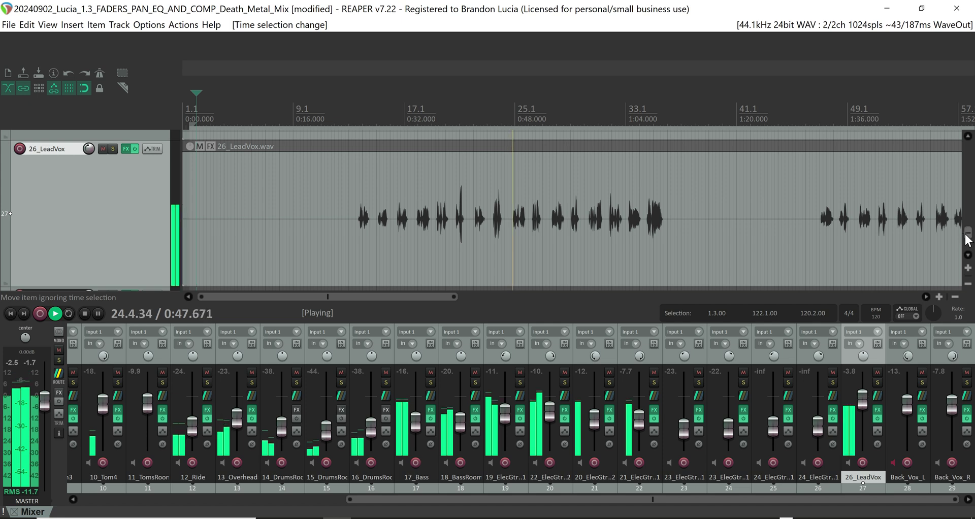
pyautogui.moveTo(967, 240); pyautogui.dragTo(967, 245)
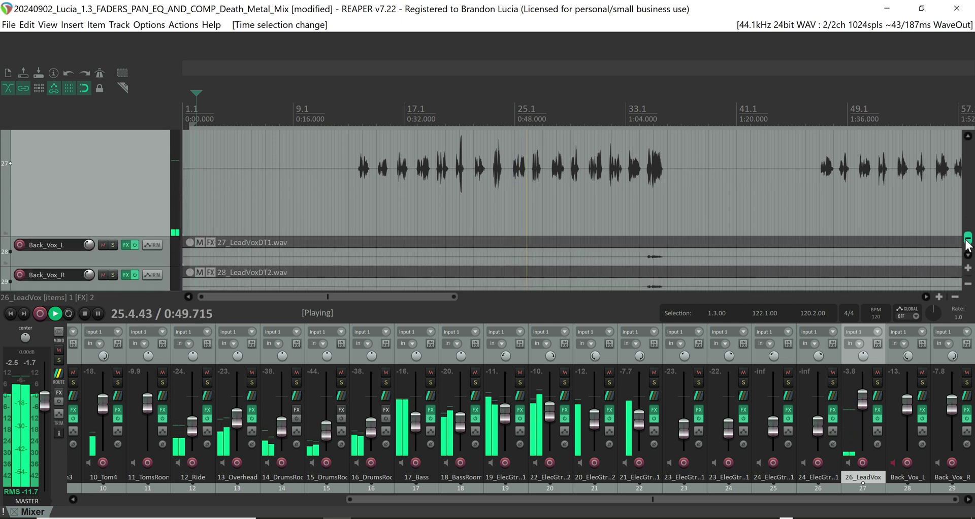
pyautogui.scroll(1, 968, 246)
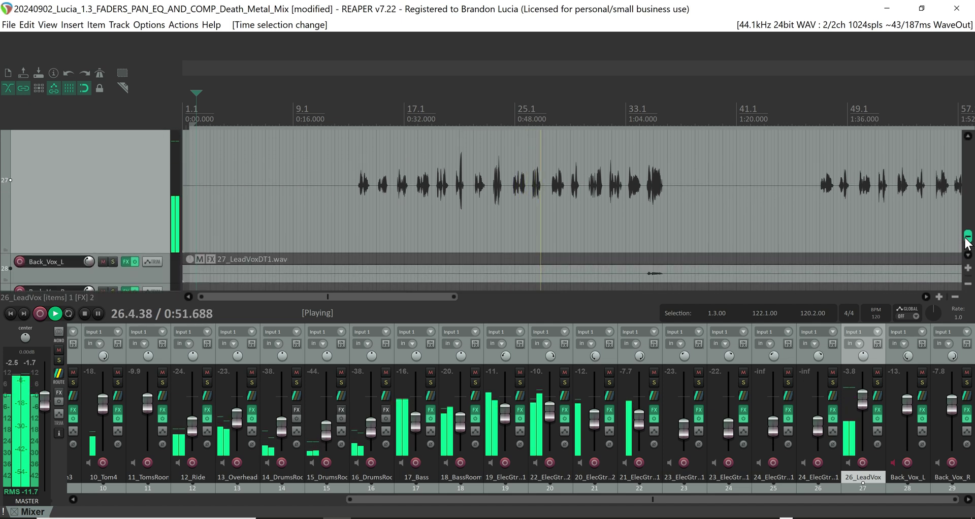
# Jump playback to 55.3.00, show the whole song on the timeline and bring the 20 to 24 electric guitar tracks into view.
pyautogui.scroll(2, 968, 242)
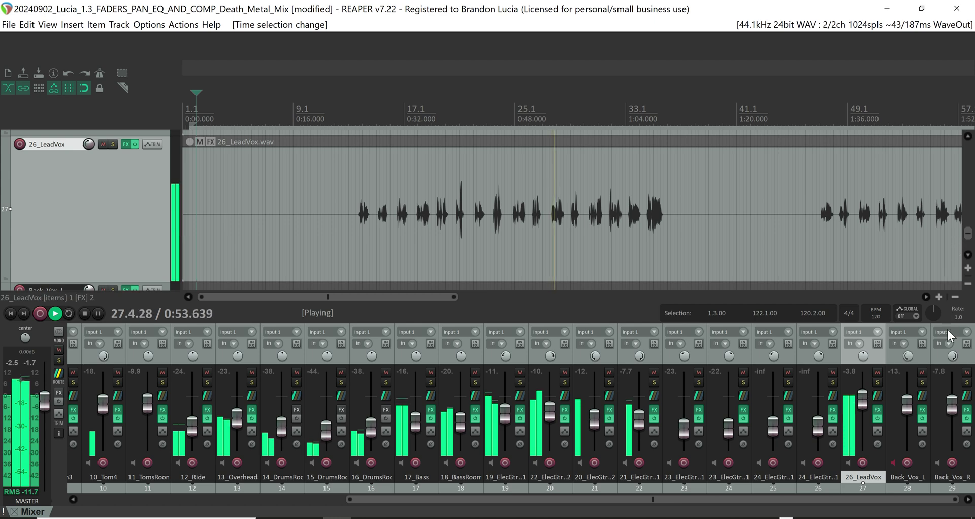
pyautogui.click(938, 287)
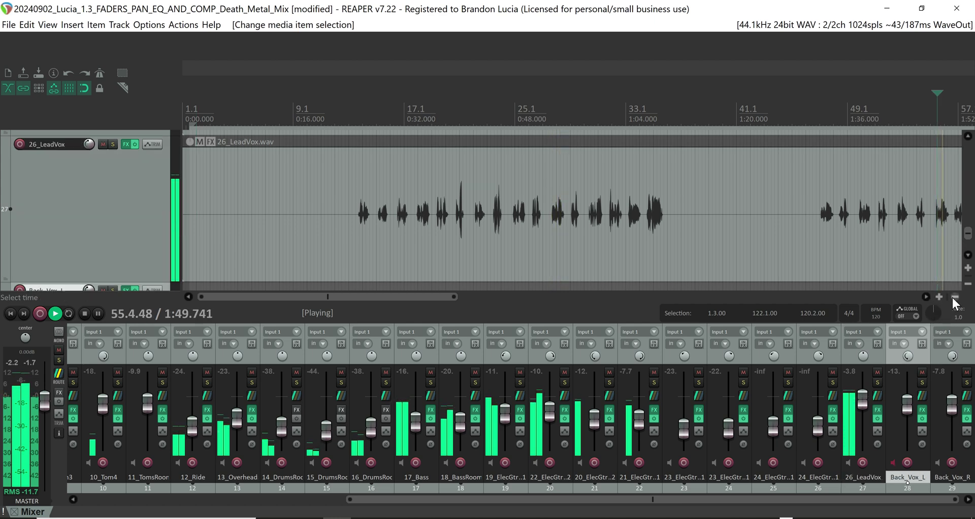
pyautogui.click(953, 298)
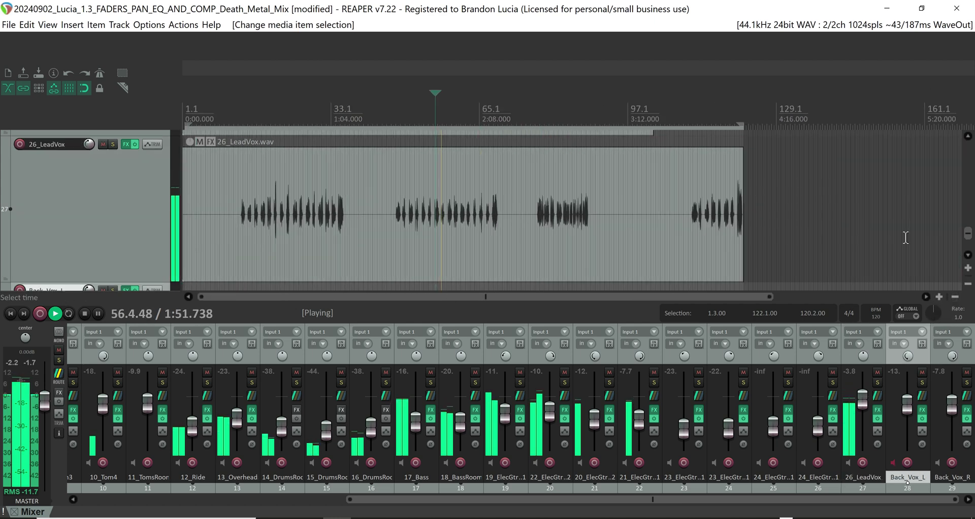
pyautogui.moveTo(968, 236); pyautogui.dragTo(969, 215)
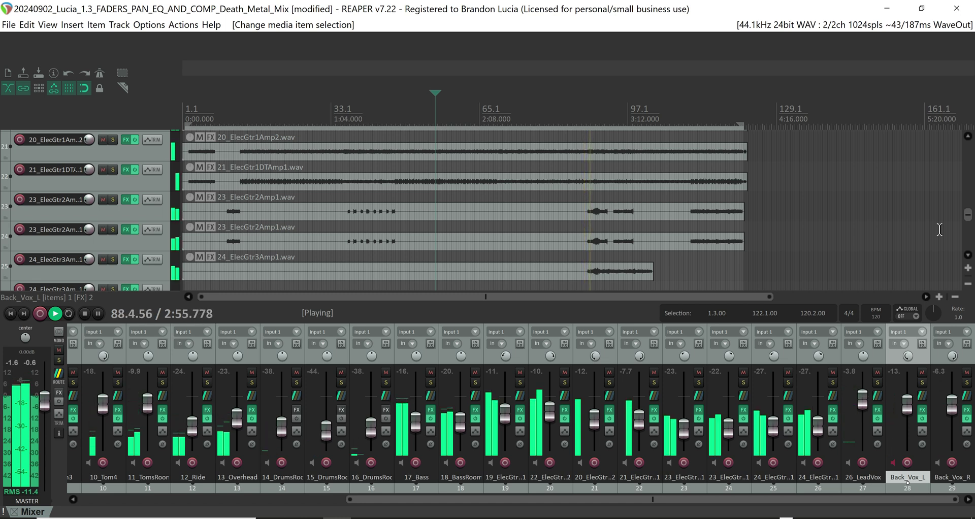
# Fine-tune the volume faders of Back_Vox_R and the first 23_ElecGtr2Amp1 channel while the mix plays.
pyautogui.moveTo(950, 412)
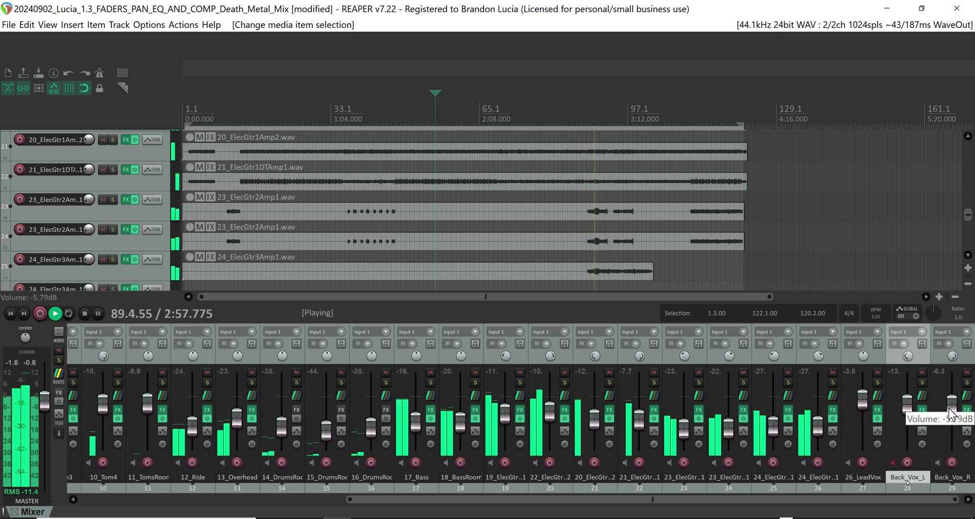
pyautogui.moveTo(949, 409); pyautogui.dragTo(950, 411)
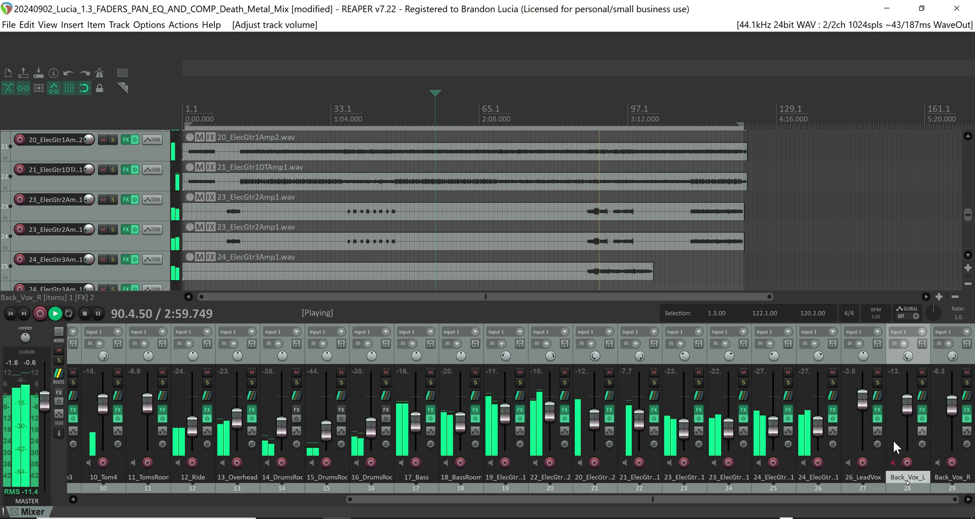
pyautogui.moveTo(681, 429)
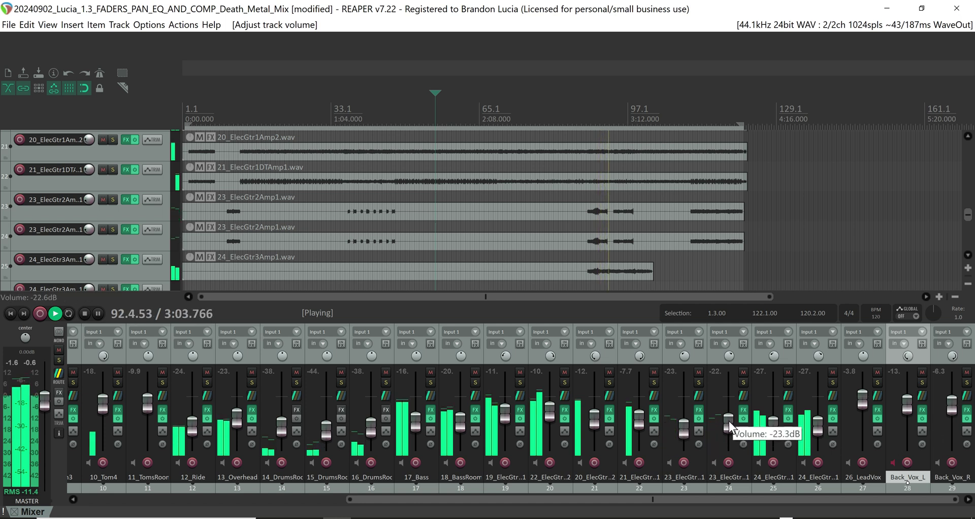
pyautogui.moveTo(681, 431)
pyautogui.mouseDown()
pyautogui.moveTo(688, 412)
pyautogui.moveTo(683, 425)
pyautogui.moveTo(730, 426)
pyautogui.moveTo(682, 429)
pyautogui.mouseUp()
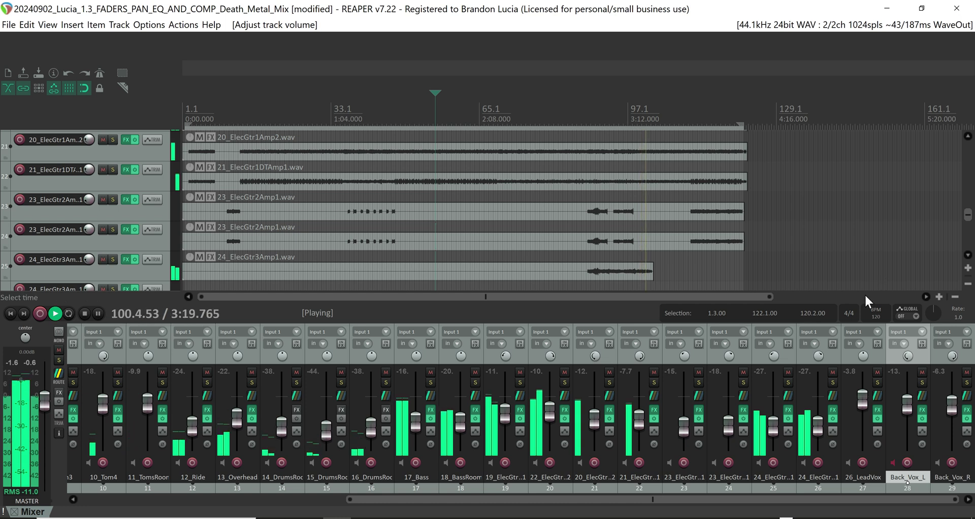
# Follow playback towards the song's end, checking the guitar, 26_LeadVox and Back_Vox tracks against their channel meters.
pyautogui.moveTo(766, 294); pyautogui.dragTo(887, 285)
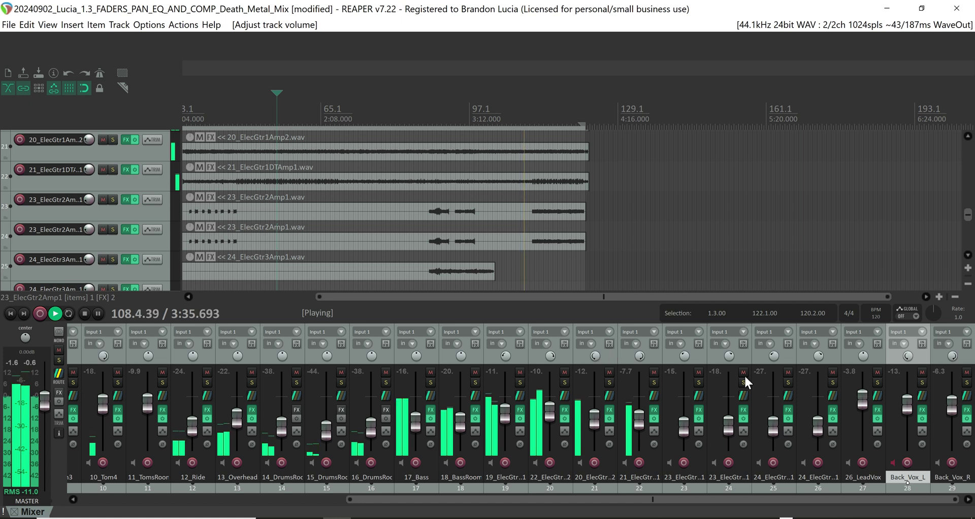
pyautogui.moveTo(946, 449)
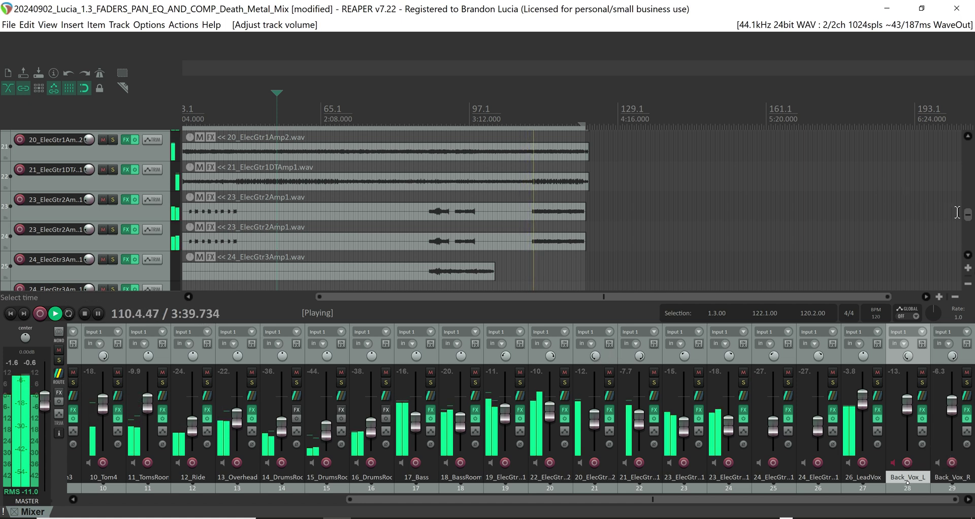
pyautogui.moveTo(967, 219); pyautogui.dragTo(958, 240)
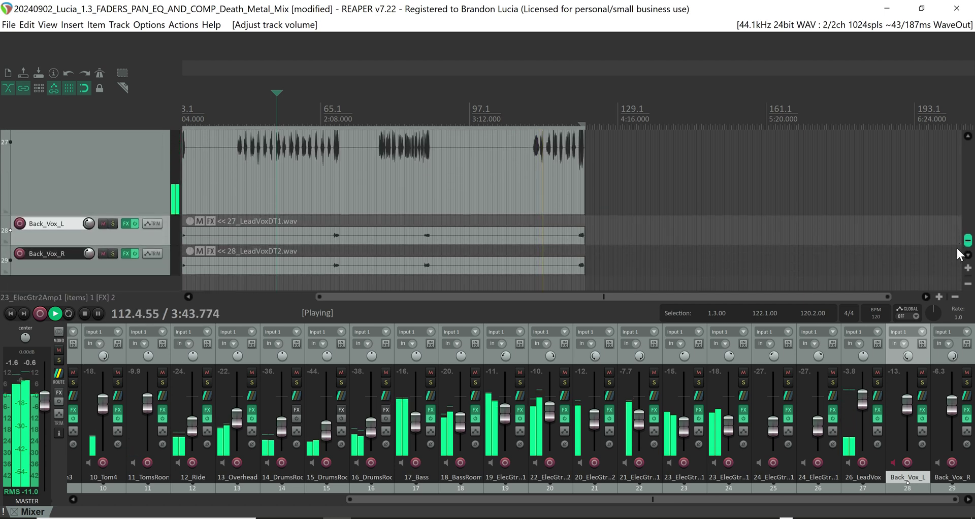
pyautogui.moveTo(957, 245)
pyautogui.mouseDown()
pyautogui.moveTo(956, 211)
pyautogui.moveTo(956, 229)
pyautogui.mouseUp()
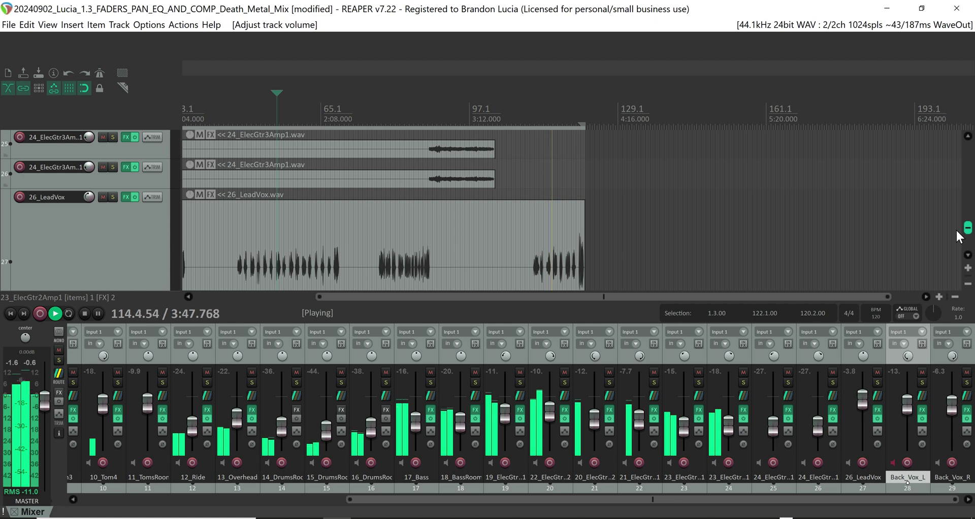
pyautogui.moveTo(956, 229)
pyautogui.mouseDown()
pyautogui.moveTo(954, 210)
pyautogui.moveTo(942, 239)
pyautogui.mouseUp()
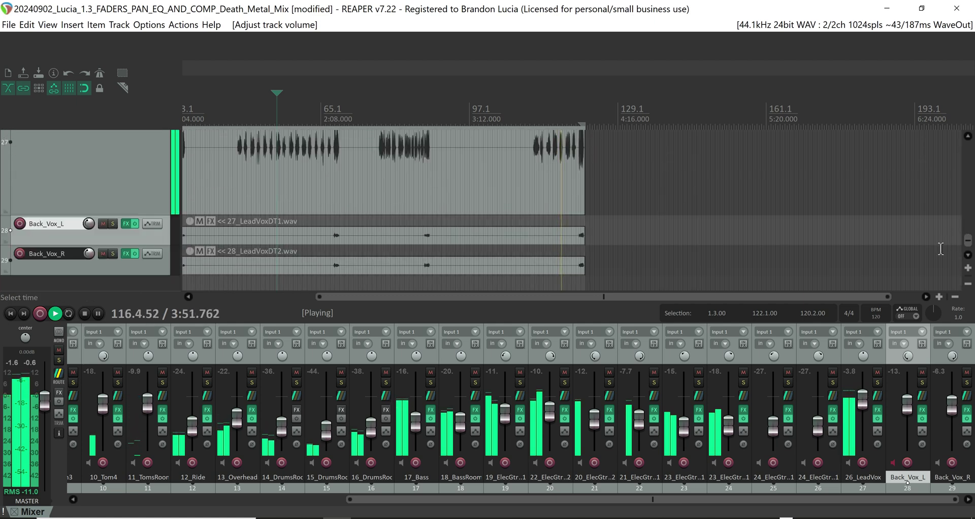
# Enlarge the closing passages of the 26_LeadVox and Back_Vox_L tracks, listen through the ending and stop playback.
pyautogui.click(940, 296)
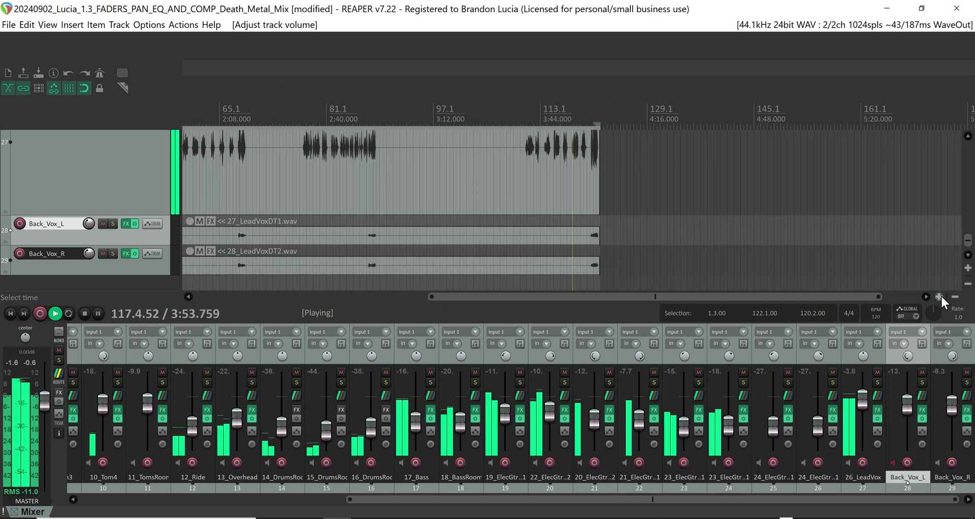
pyautogui.click(940, 296)
pyautogui.click(940, 296)
pyautogui.click(968, 269)
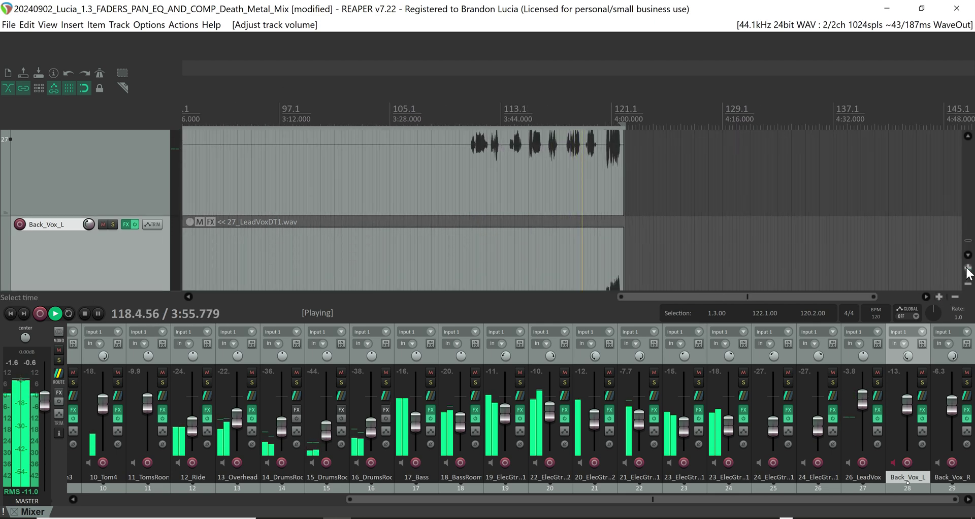
pyautogui.click(967, 284)
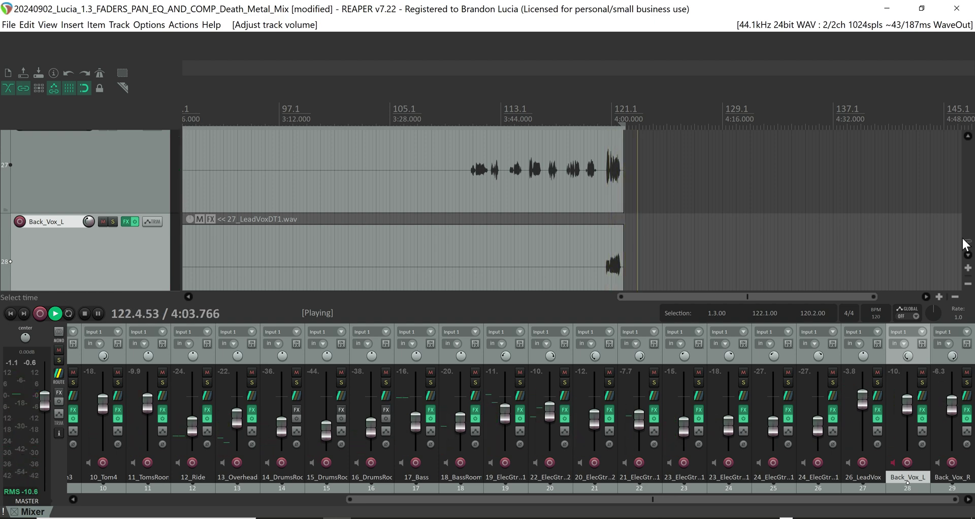
pyautogui.press('space')
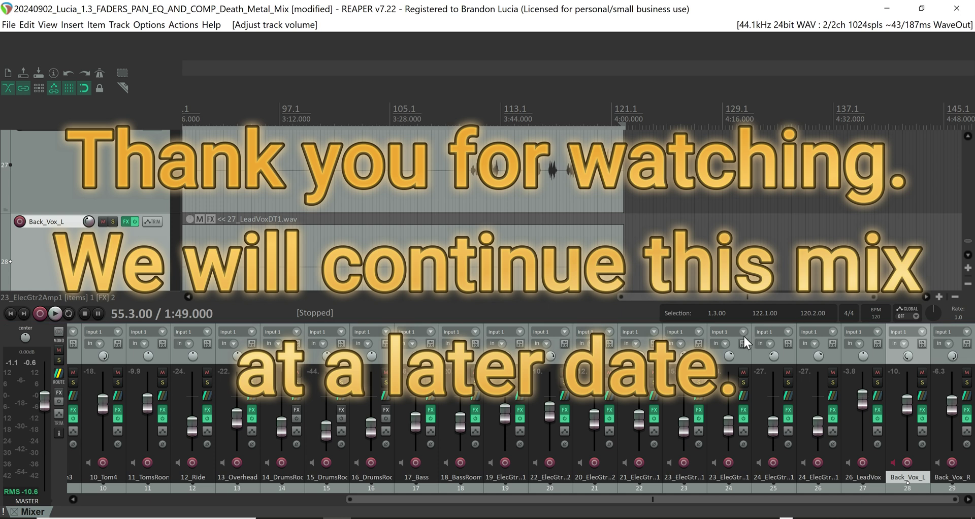